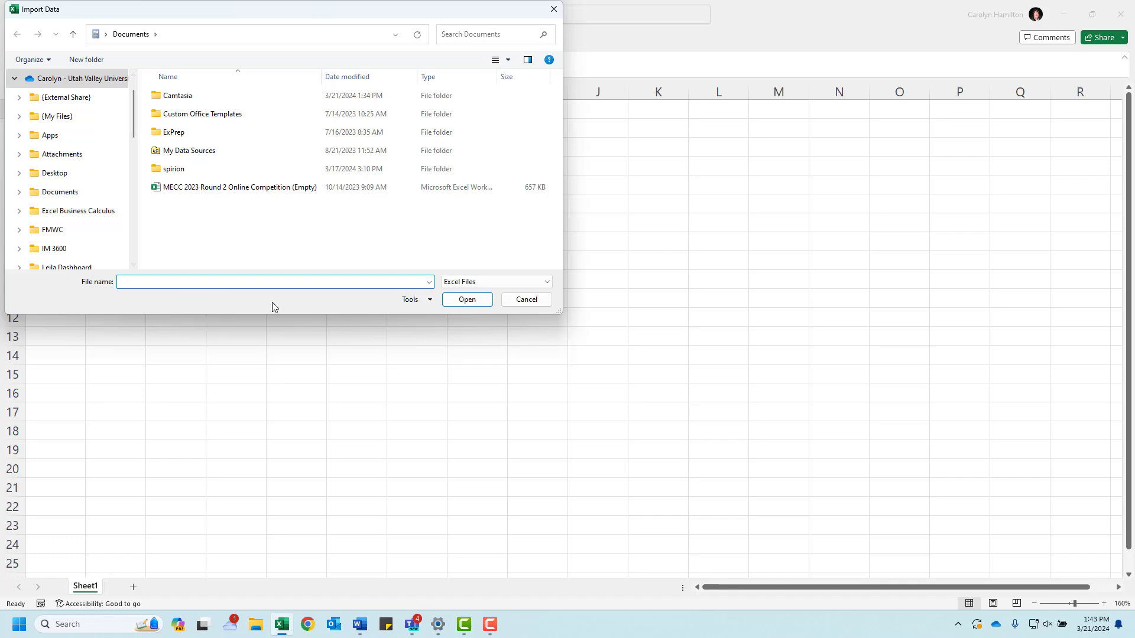
Step: Open the MasterLookupTables workbook from the Case Study PQ folder for import and allow multiple items to be selected
scroll(125, 201, down, 5)
scroll(126, 201, down, 3)
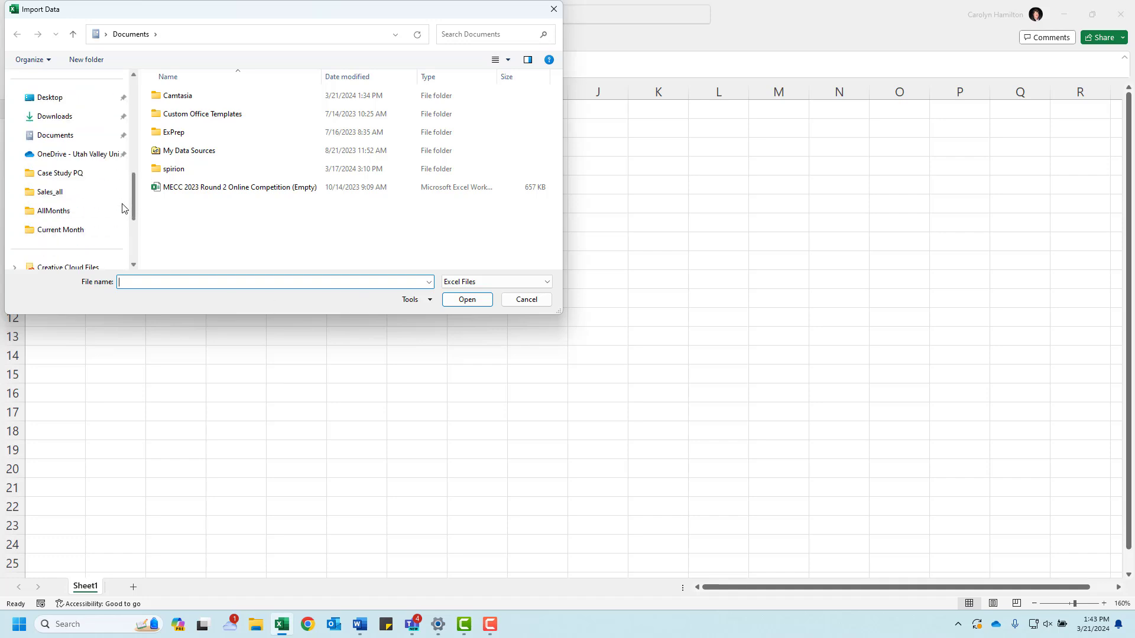
click(81, 177)
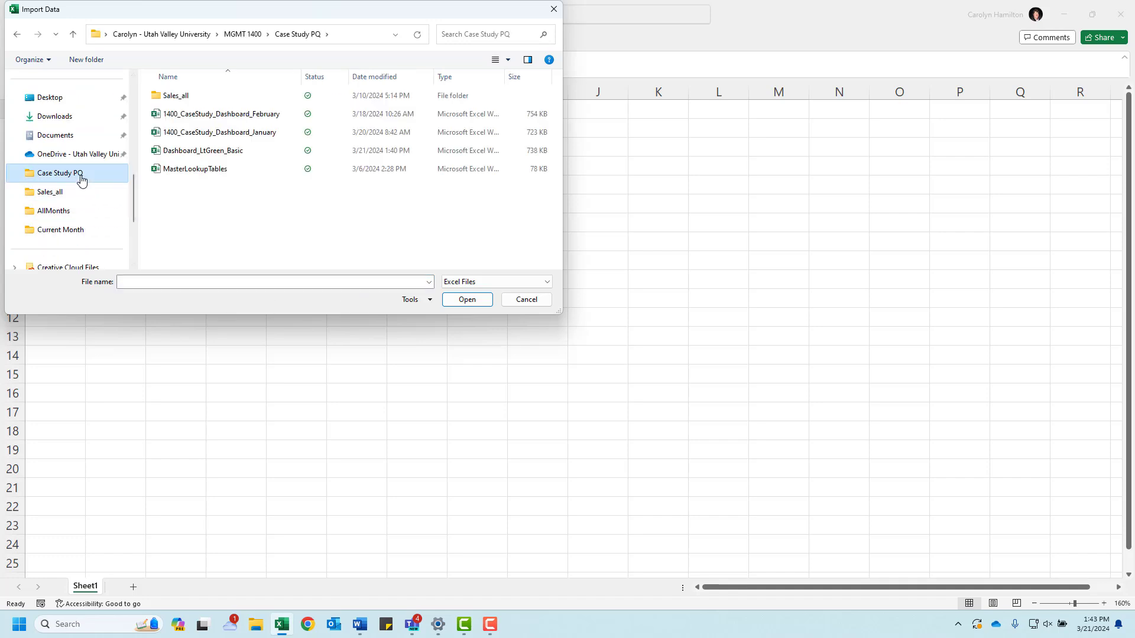
click(203, 169)
click(467, 300)
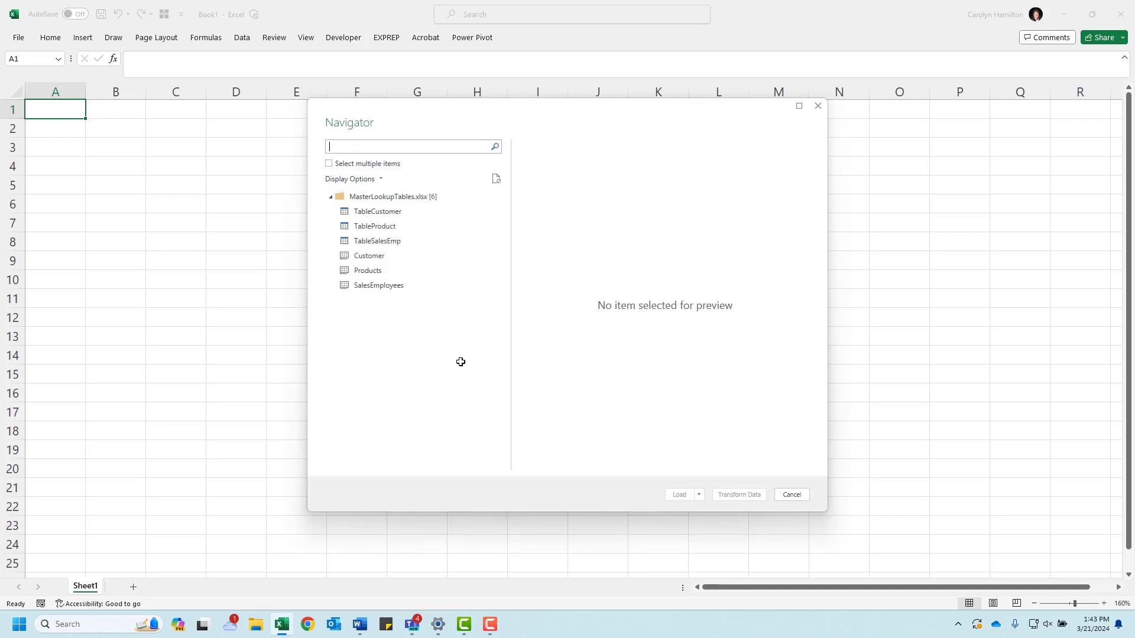
click(329, 163)
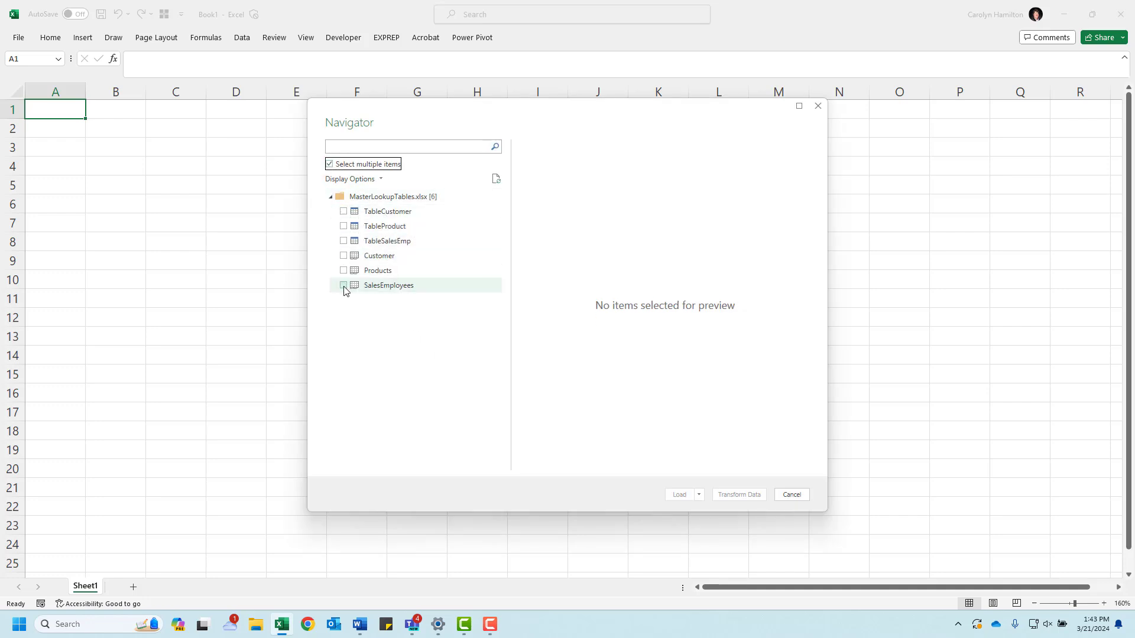
click(346, 258)
click(344, 271)
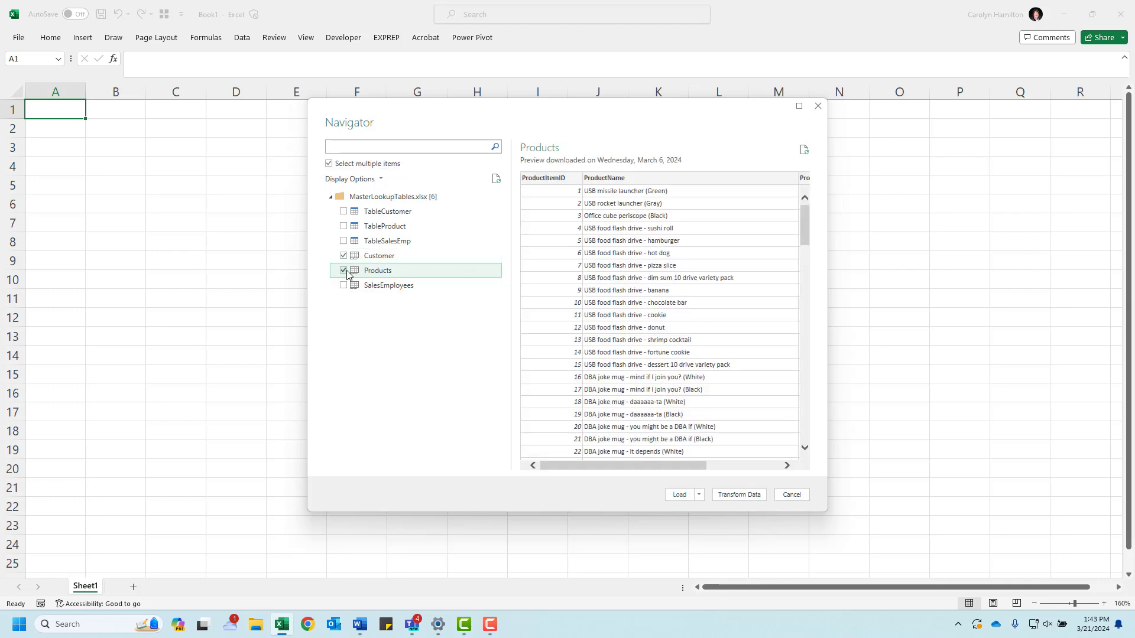
click(343, 271)
click(344, 258)
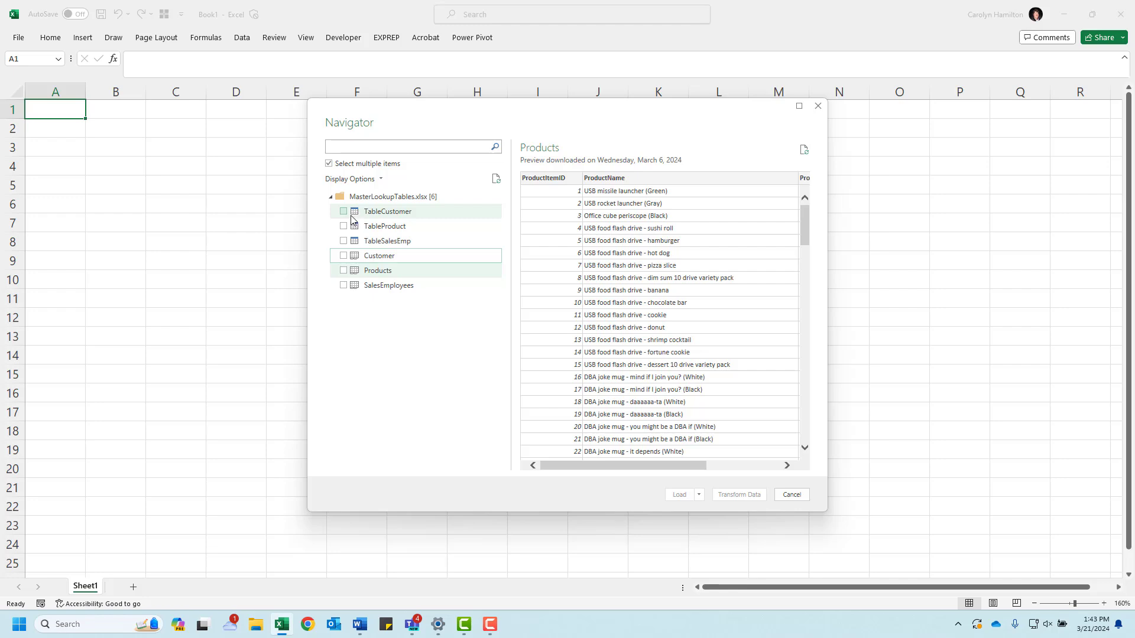
Step: Select TableCustomer, TableProduct and TableSalesEmp for import
click(343, 211)
click(344, 226)
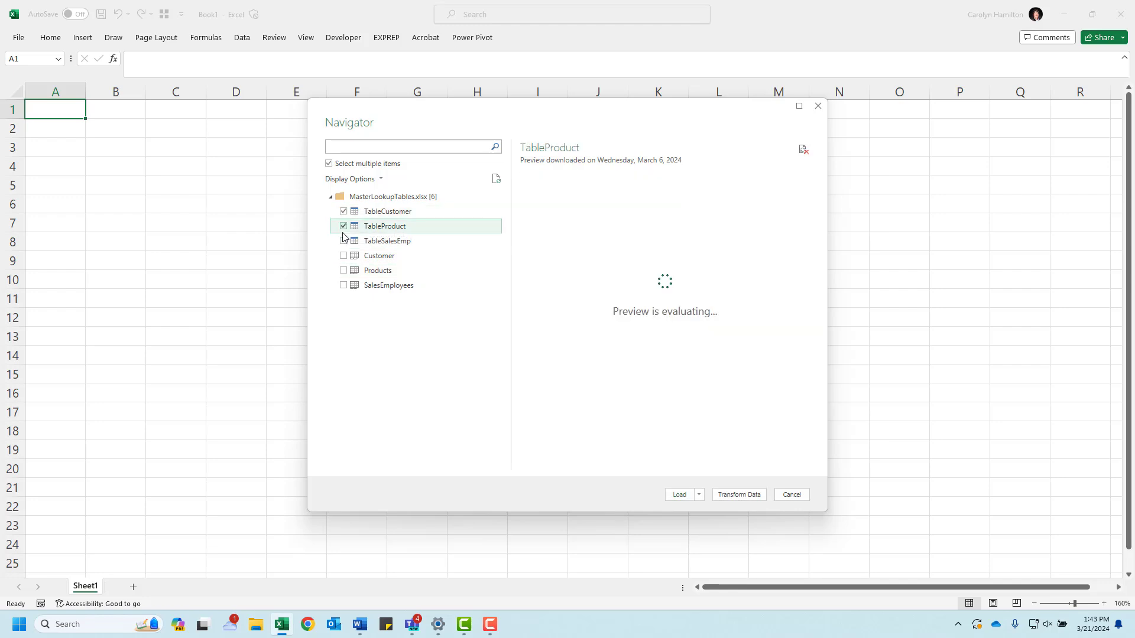
click(343, 241)
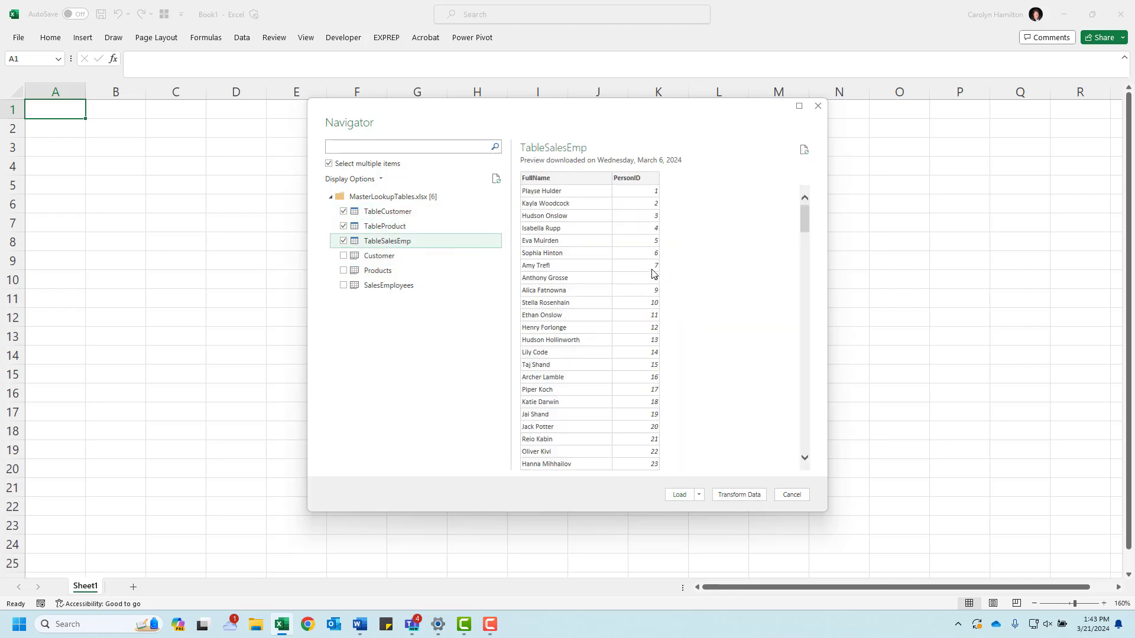
Step: Load the selected lookup tables as tables on new worksheets without adding them to the Data Model
click(699, 495)
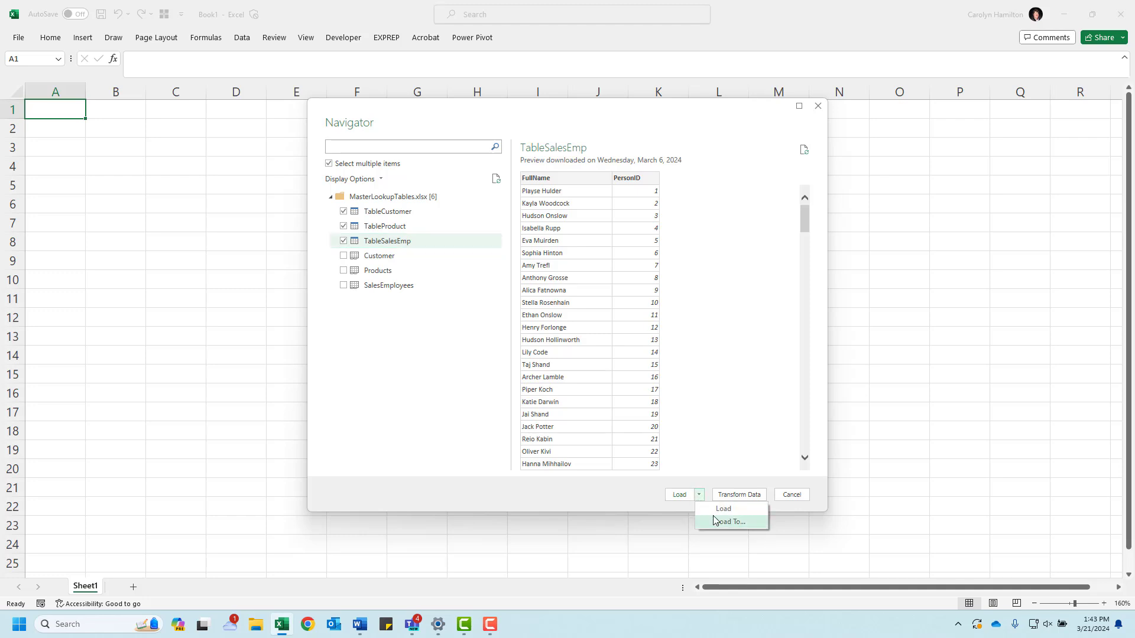
click(715, 520)
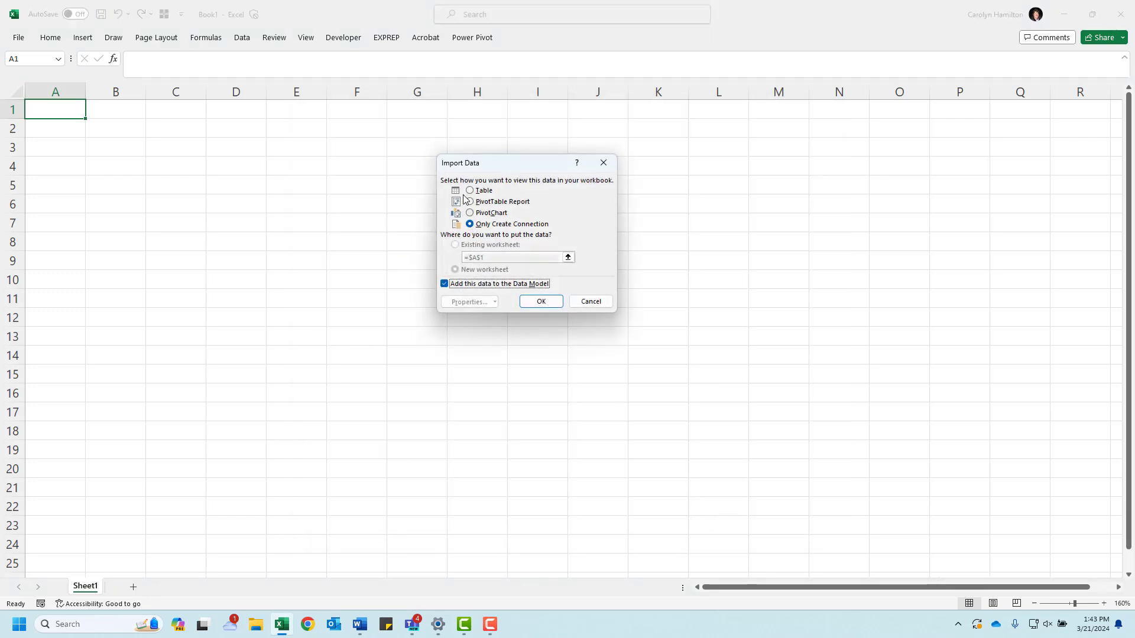
click(470, 191)
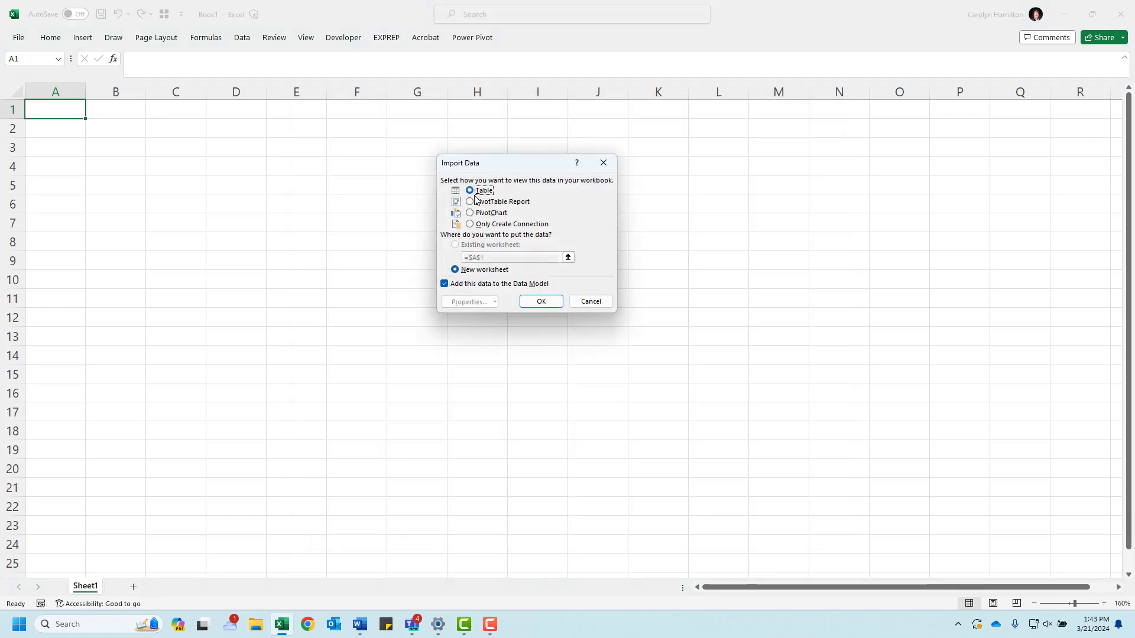
click(445, 285)
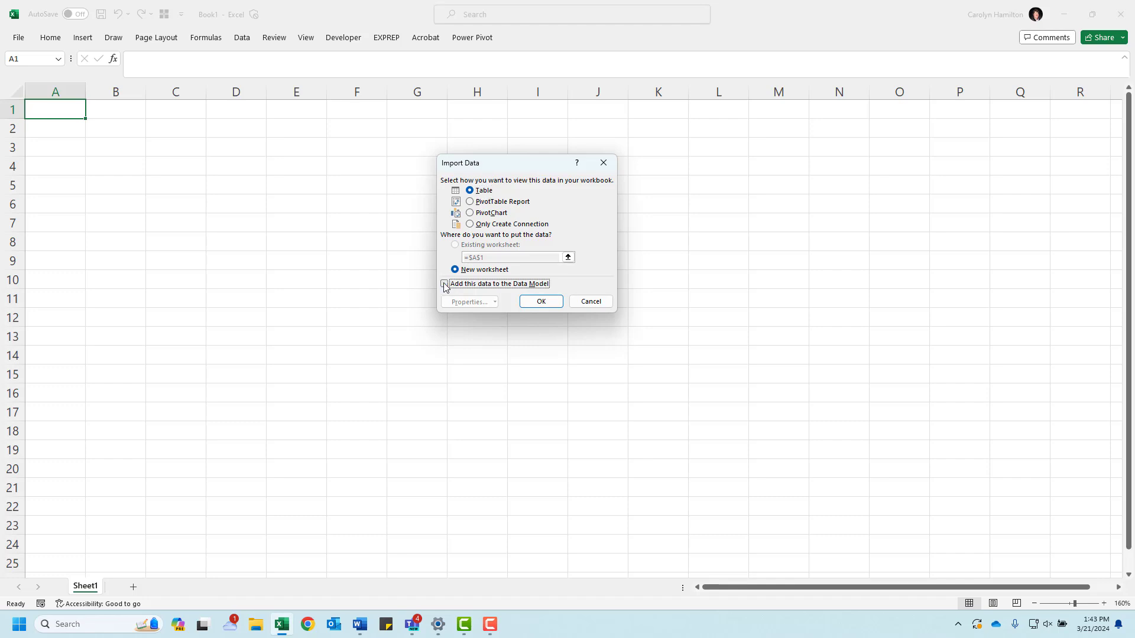
click(542, 302)
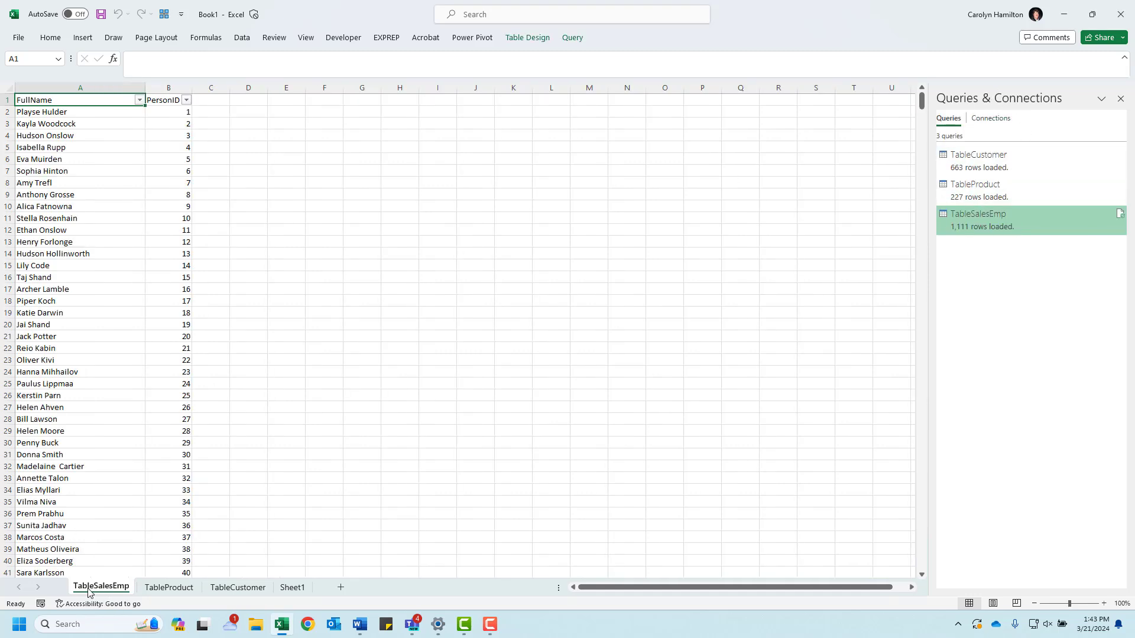
Step: Review the imported data on the TableProduct, TableCustomer and TableSalesEmp worksheets
click(167, 589)
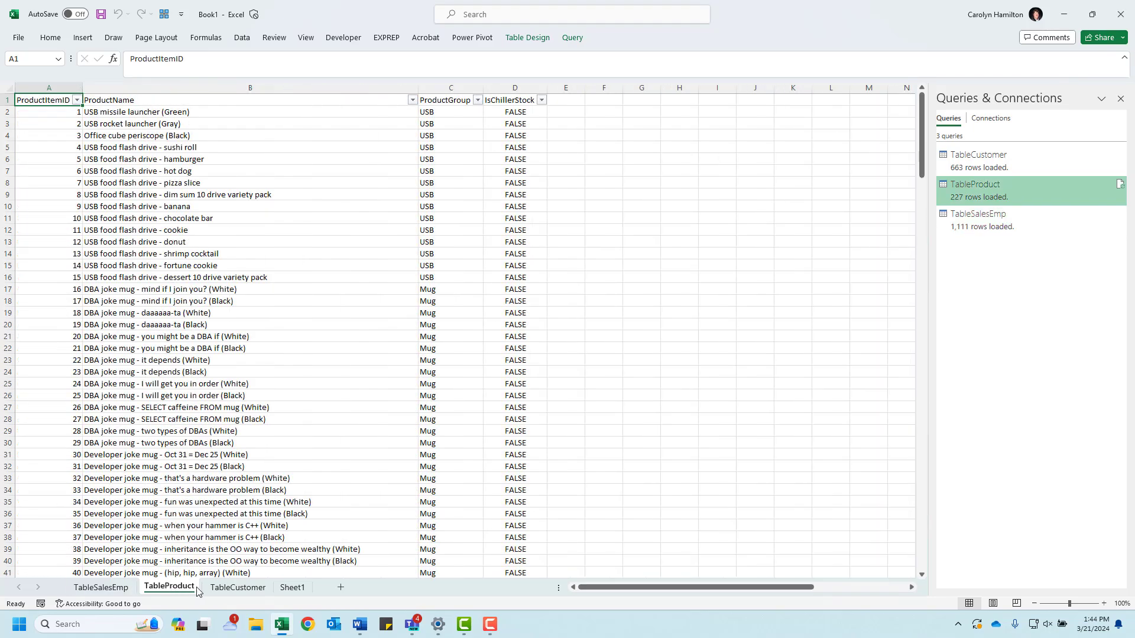
click(237, 588)
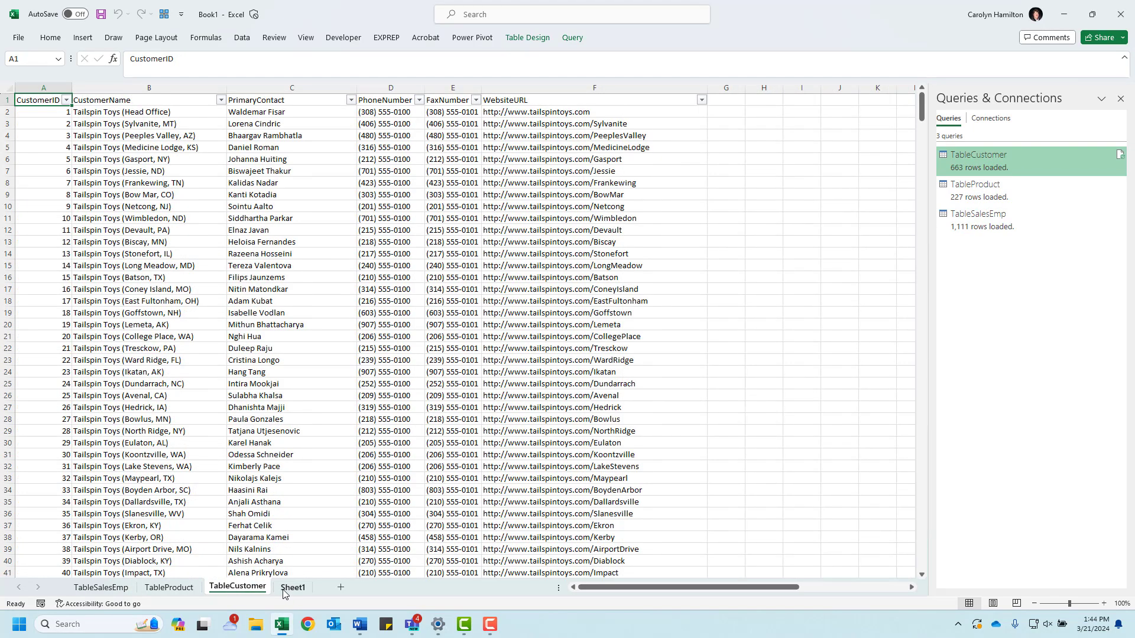
click(173, 589)
click(107, 588)
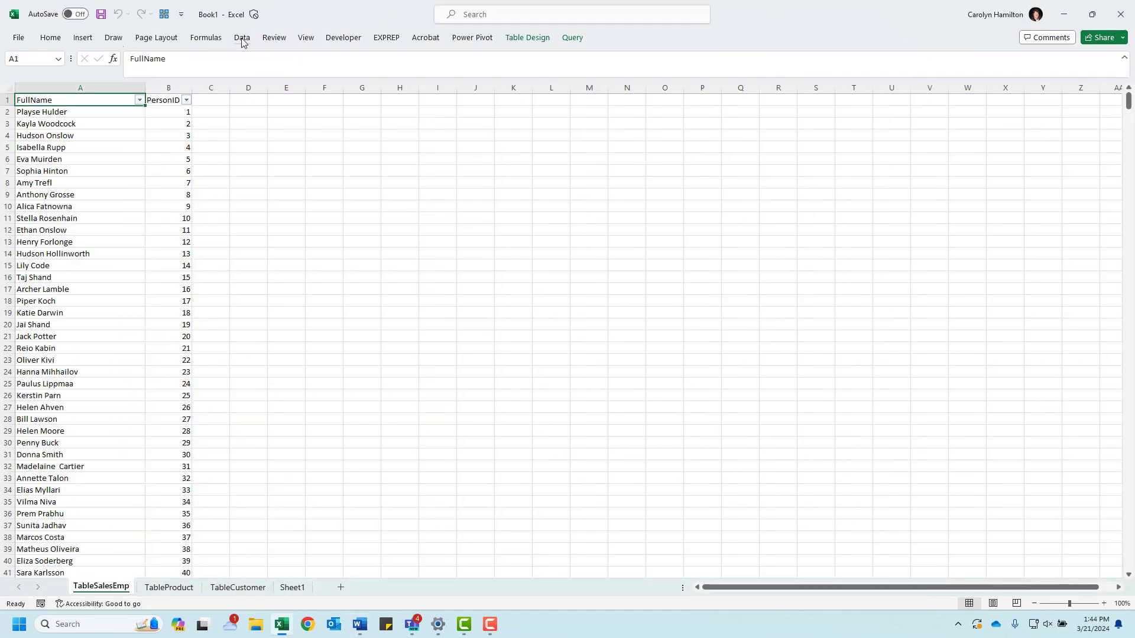
Step: Import the Sales_Jan_only text file from the Sales_all folder through Get Data
click(242, 38)
click(32, 84)
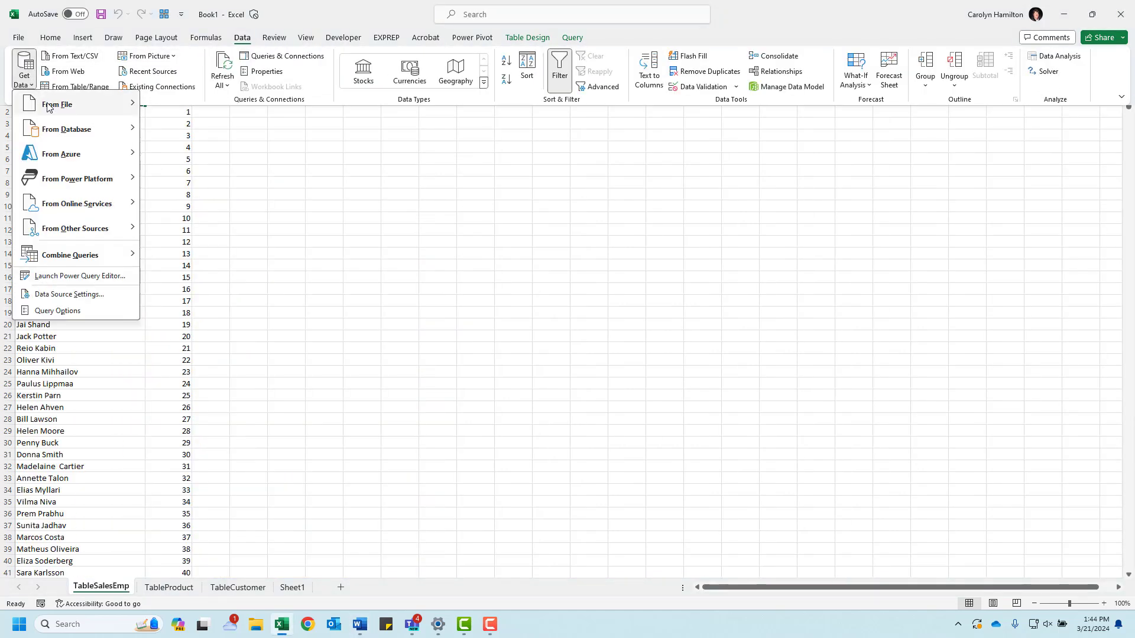
mouse_move(50, 106)
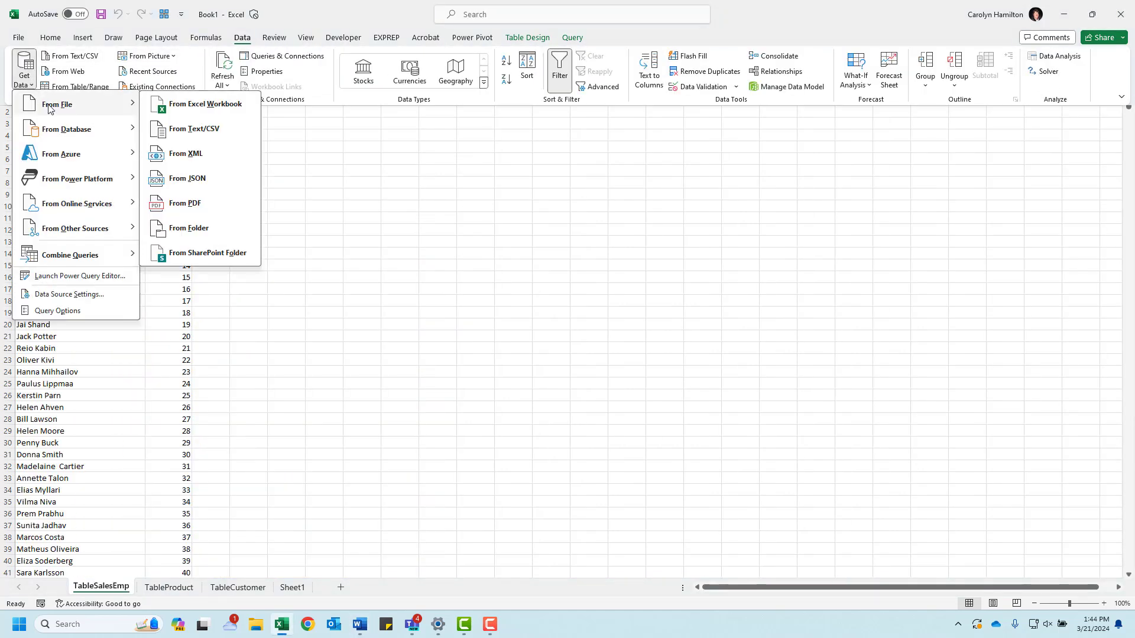
click(206, 133)
click(205, 133)
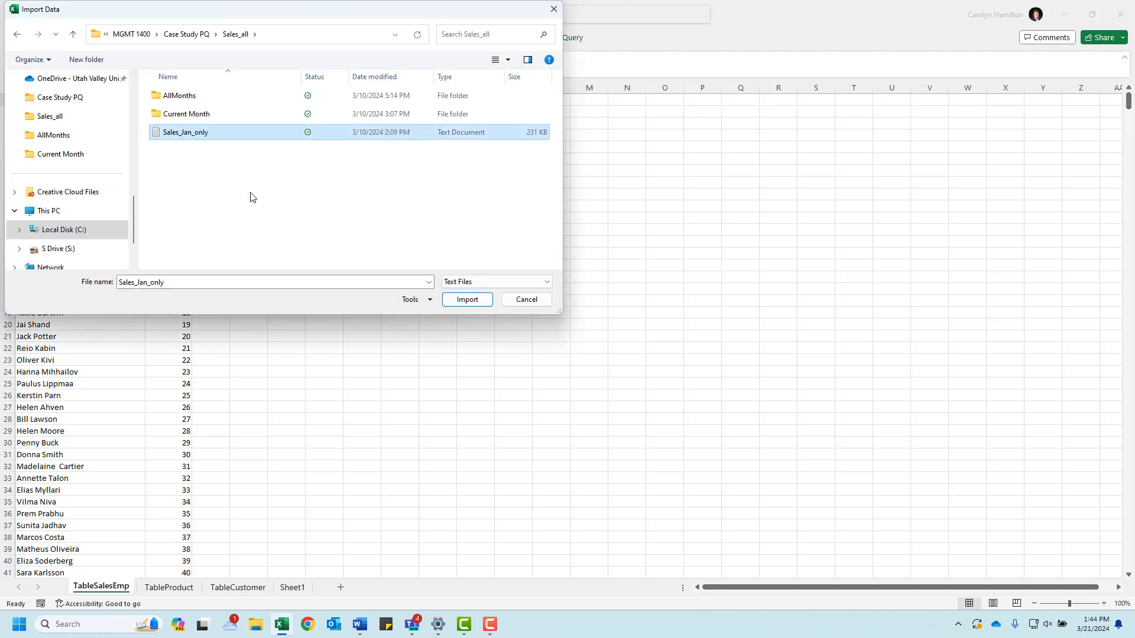
click(462, 300)
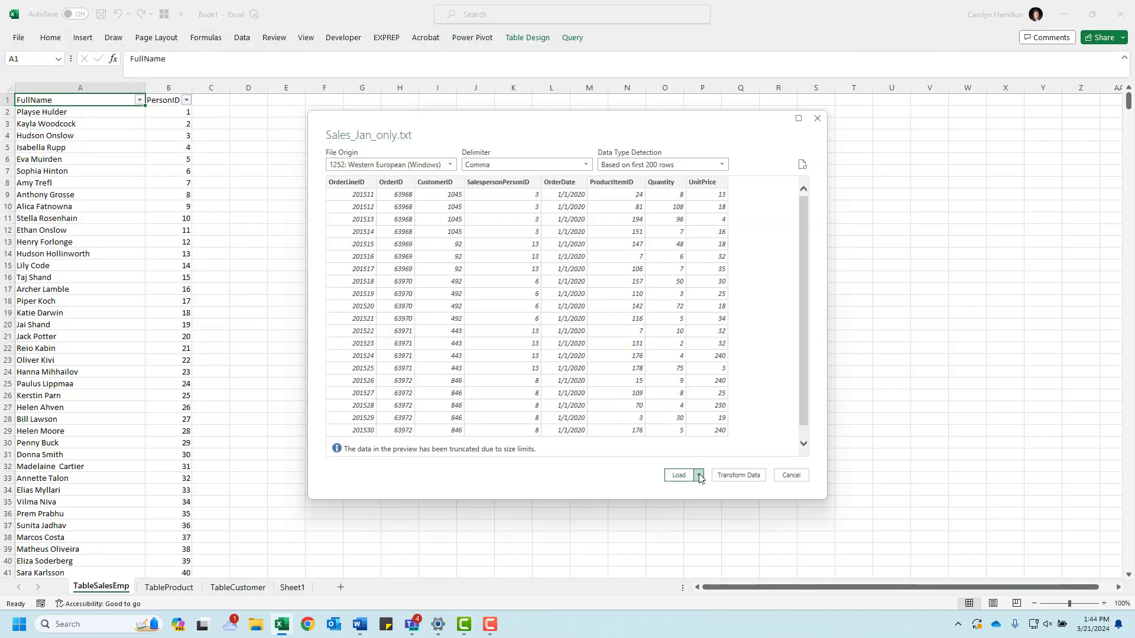
Step: Load the January sales data as a table on a new worksheet without adding it to the Data Model
click(699, 476)
click(724, 502)
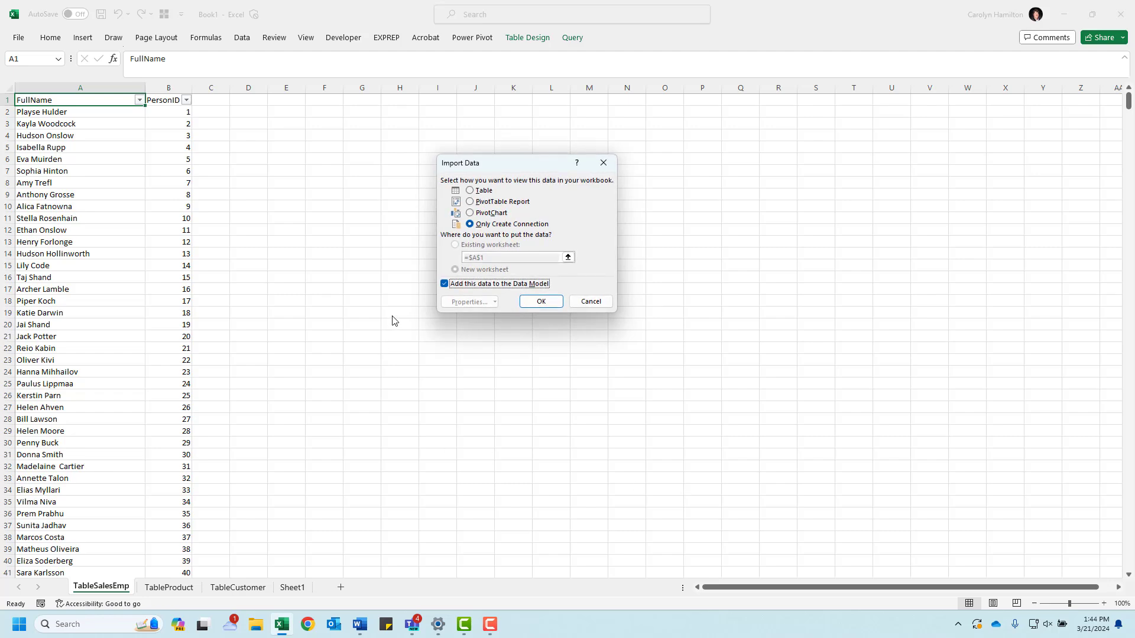
click(470, 191)
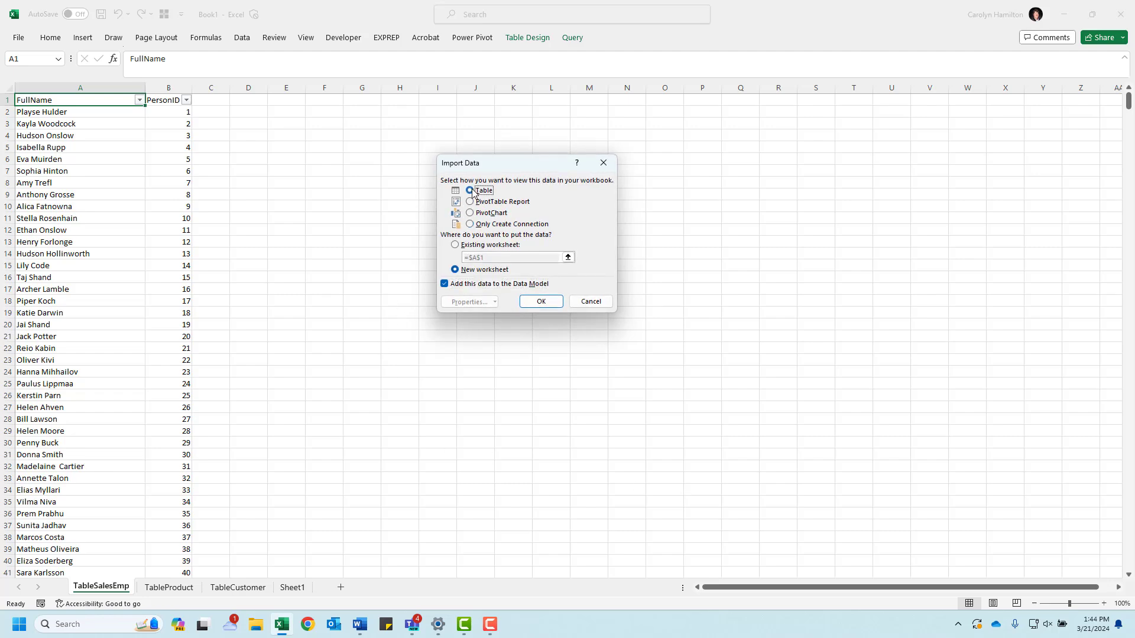
click(445, 285)
click(541, 302)
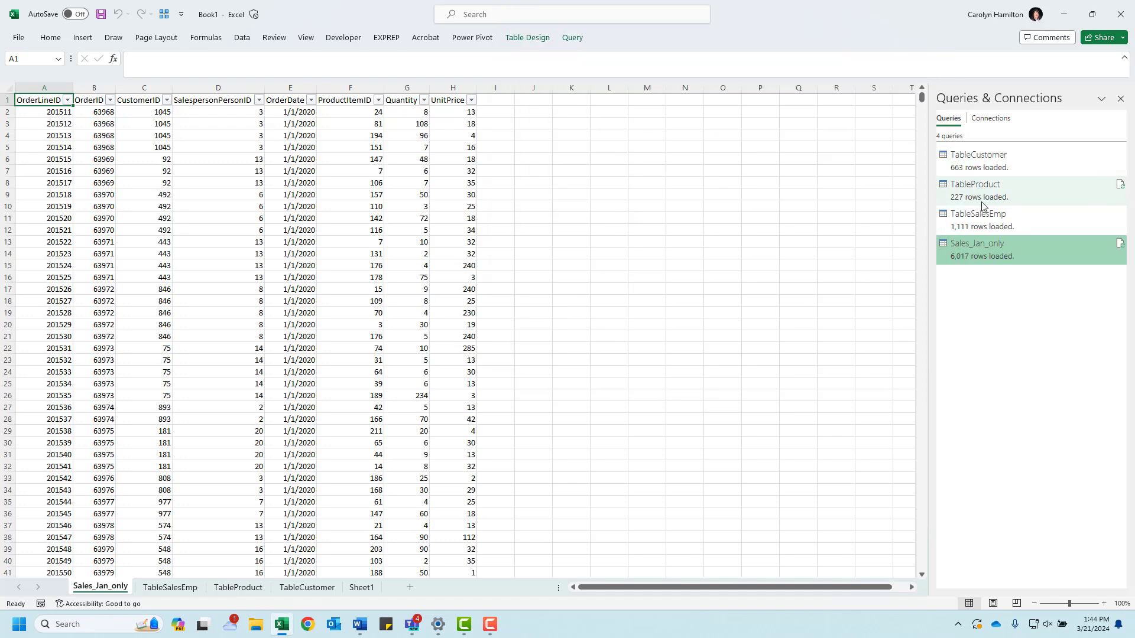
Step: Bring the Dashboard_January_Basic document in Word into view, examine which fields the dashboard needs, and move it away again
mouse_move(980, 247)
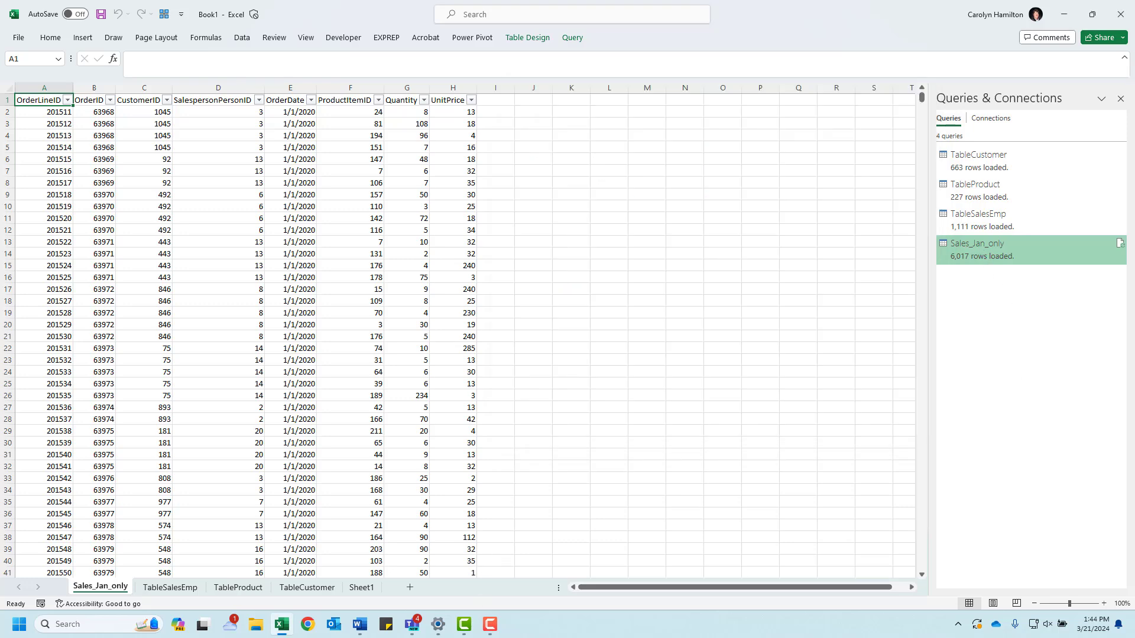
drag(0, 113, 623, 97)
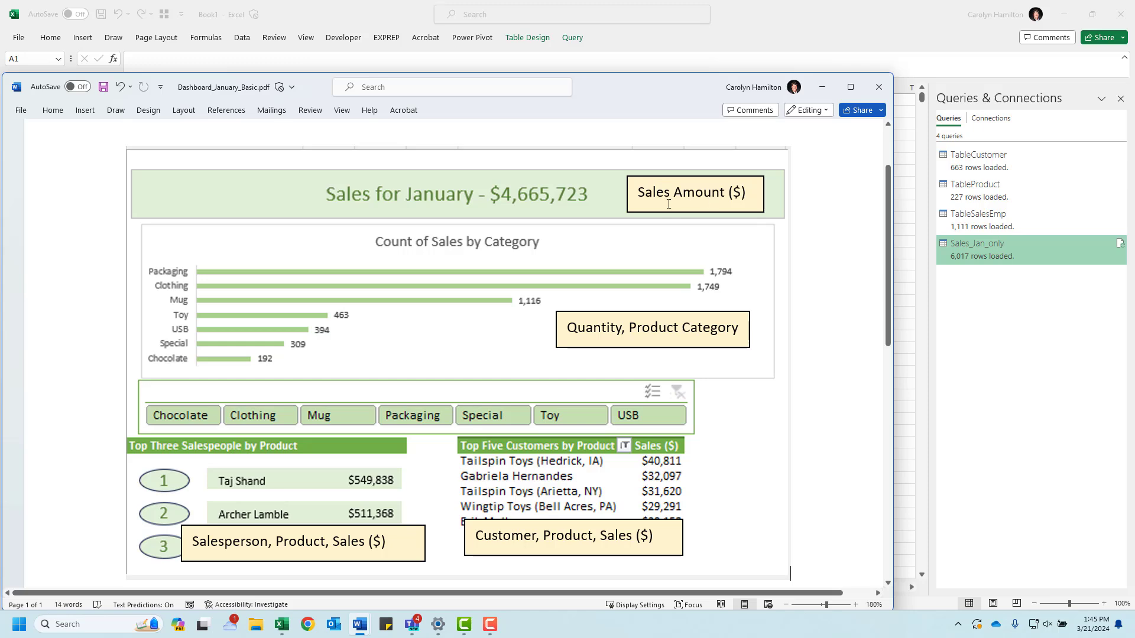
drag(687, 96, 0, 113)
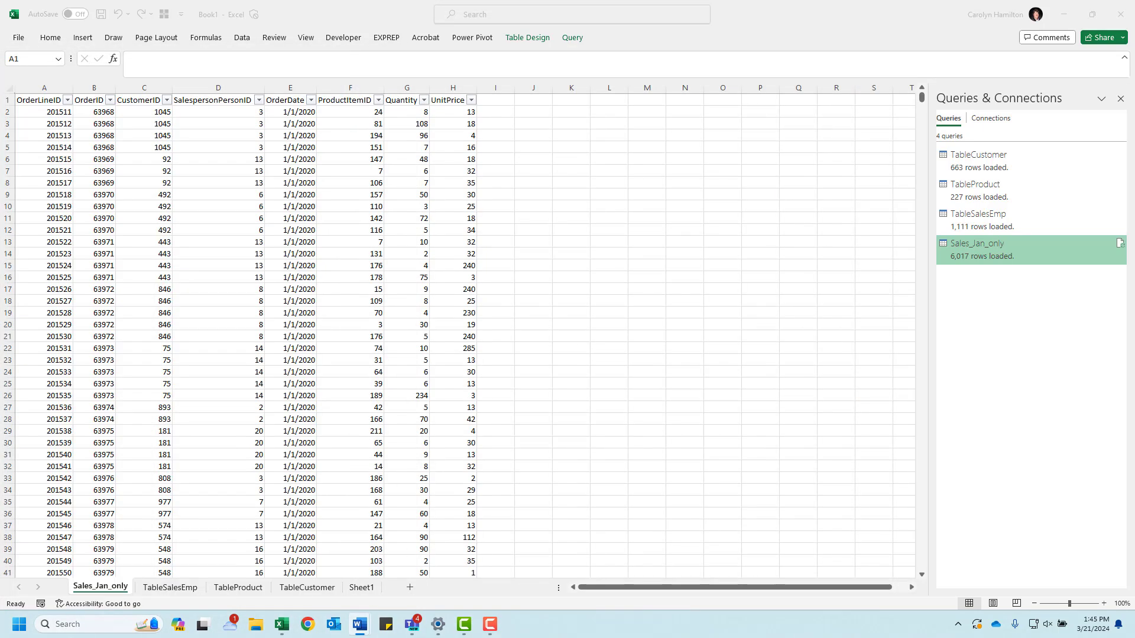
Step: Add a SalesAmount column to the January sales table in column I, beside the Quantity and UnitPrice columns
click(408, 86)
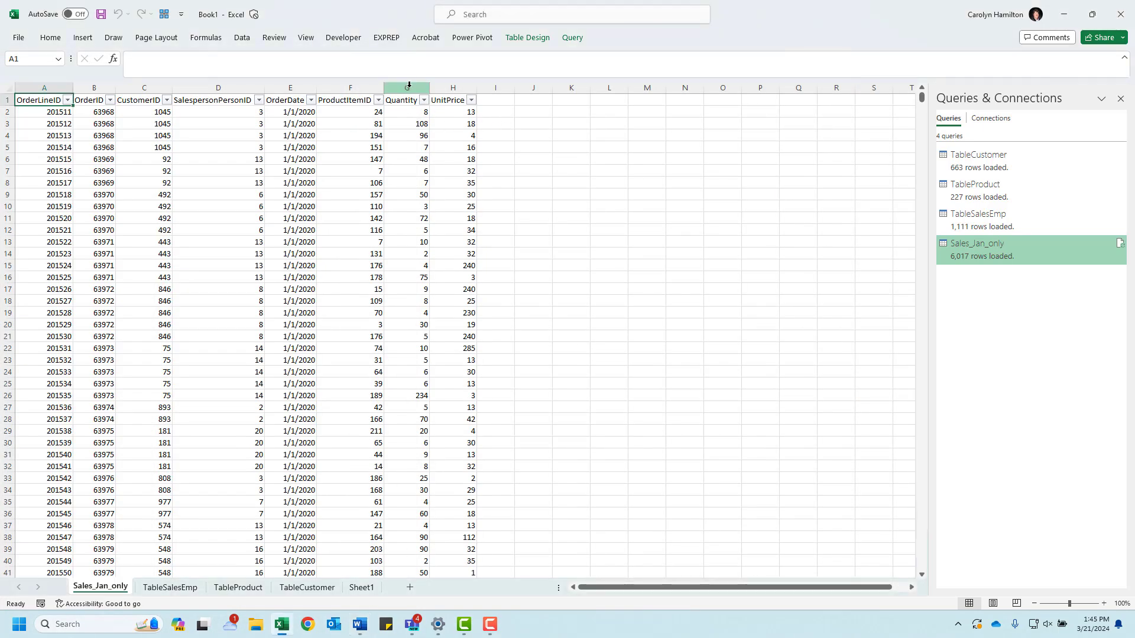
click(407, 87)
click(448, 86)
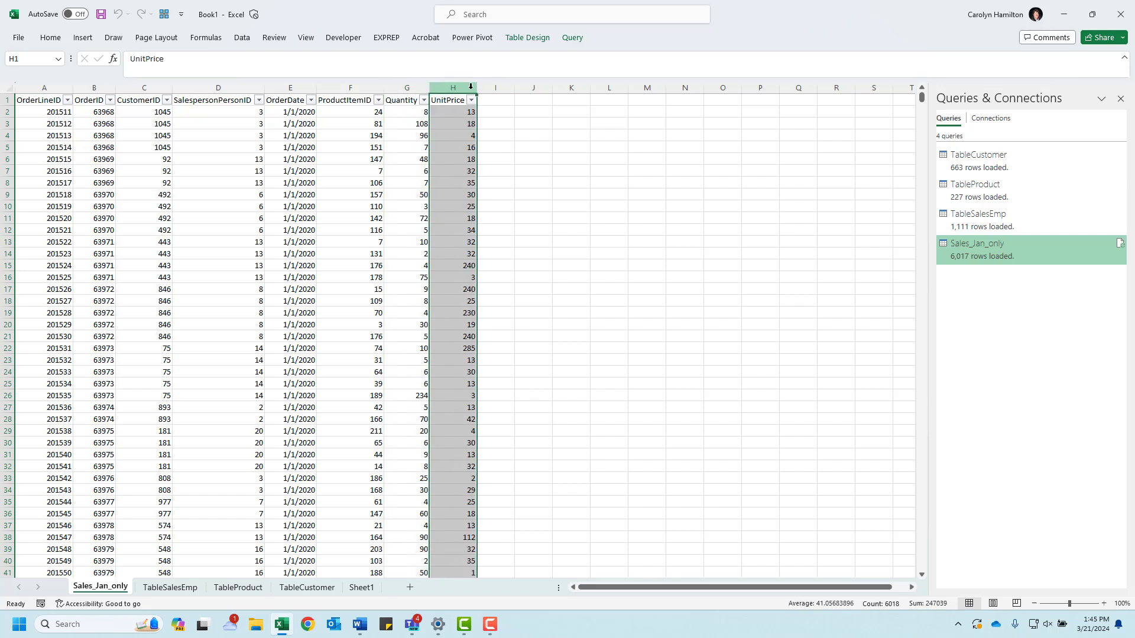
click(494, 99)
text(Sal)
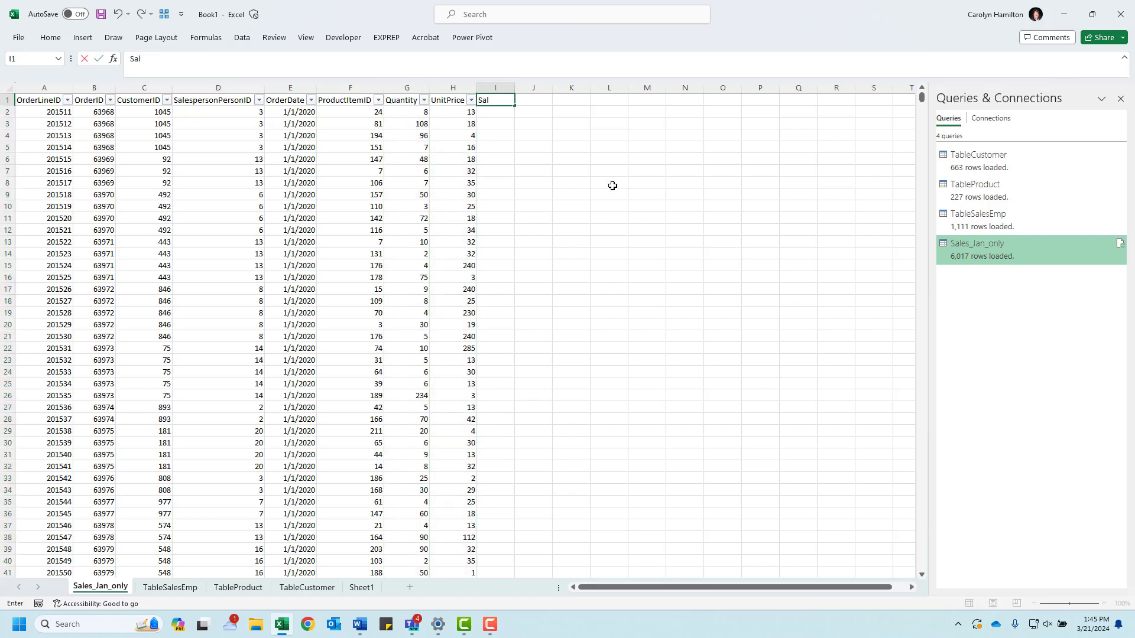
text(esAmount)
key(Return)
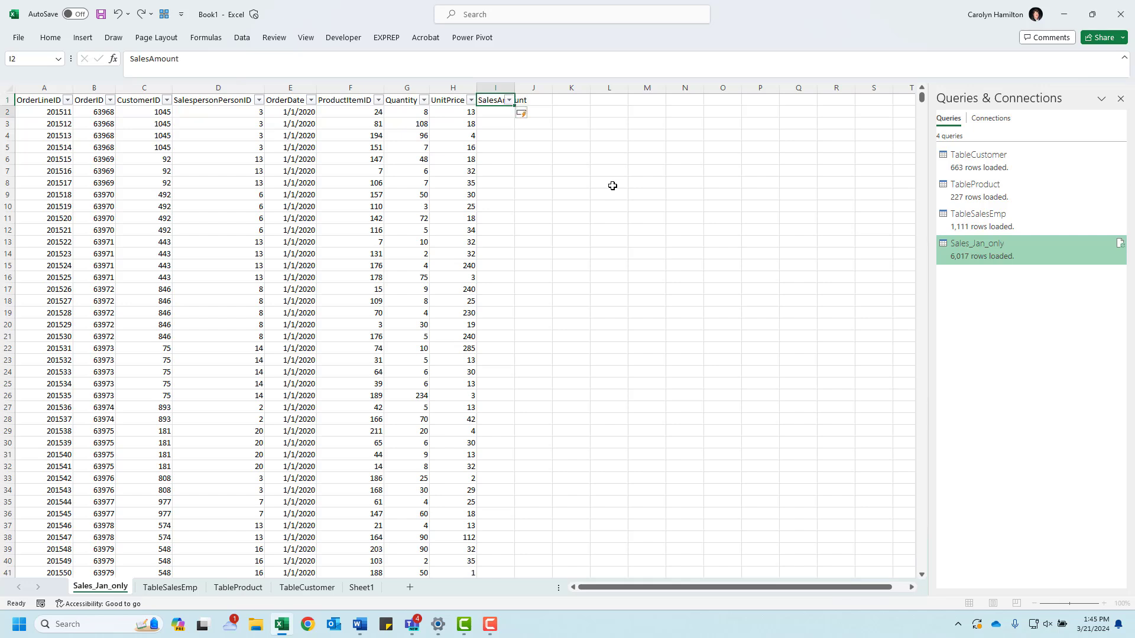
text(=)
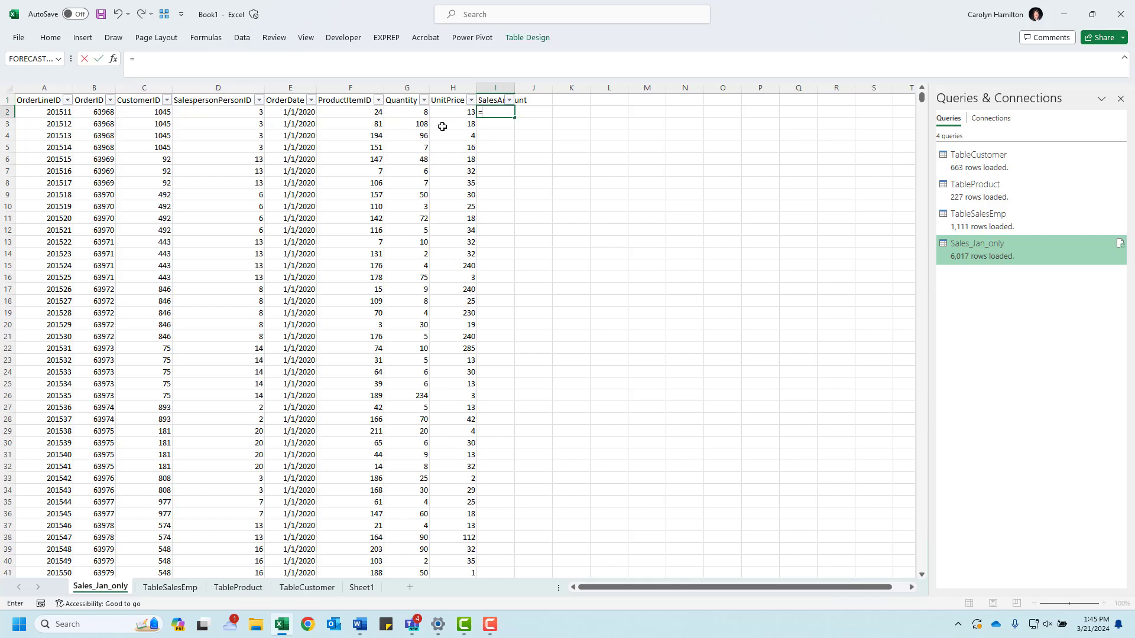
click(418, 113)
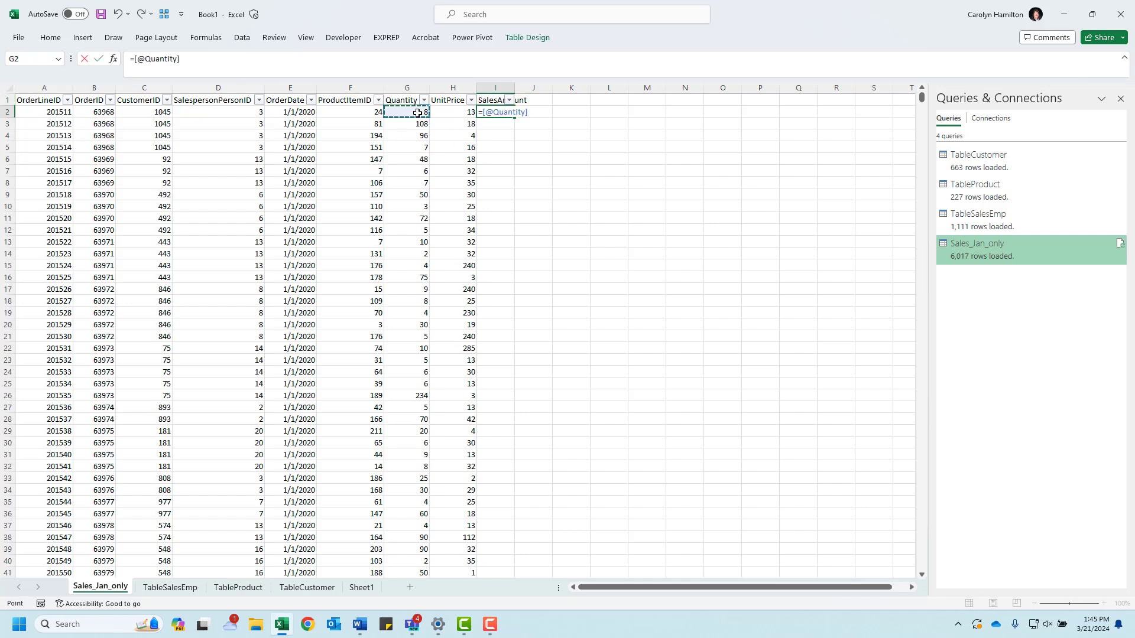
text(*)
click(446, 110)
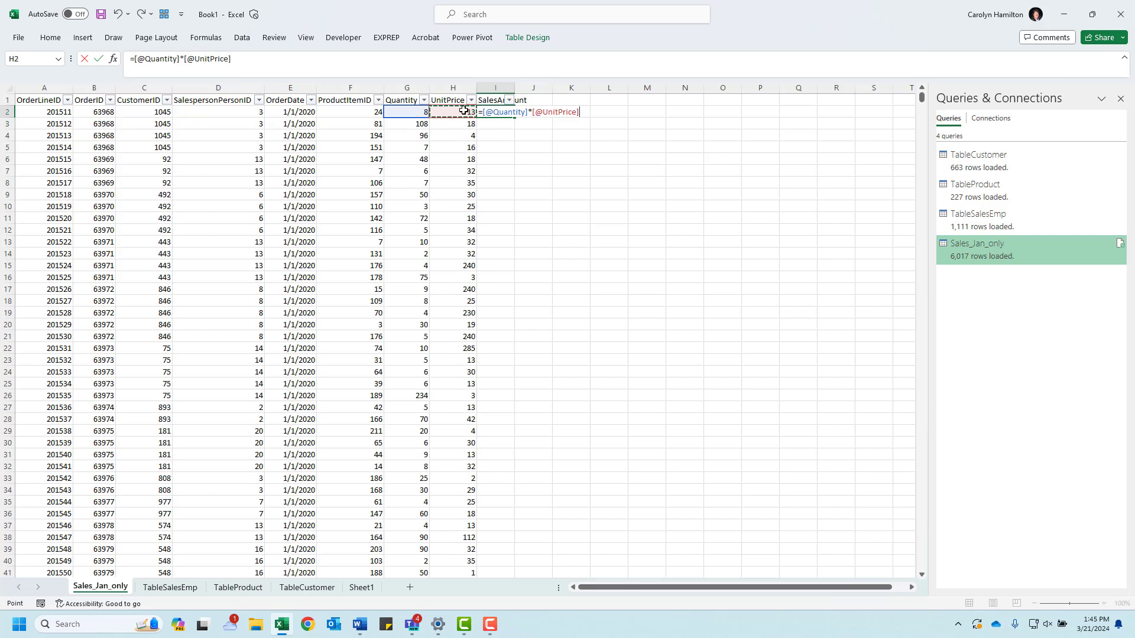
key(Return)
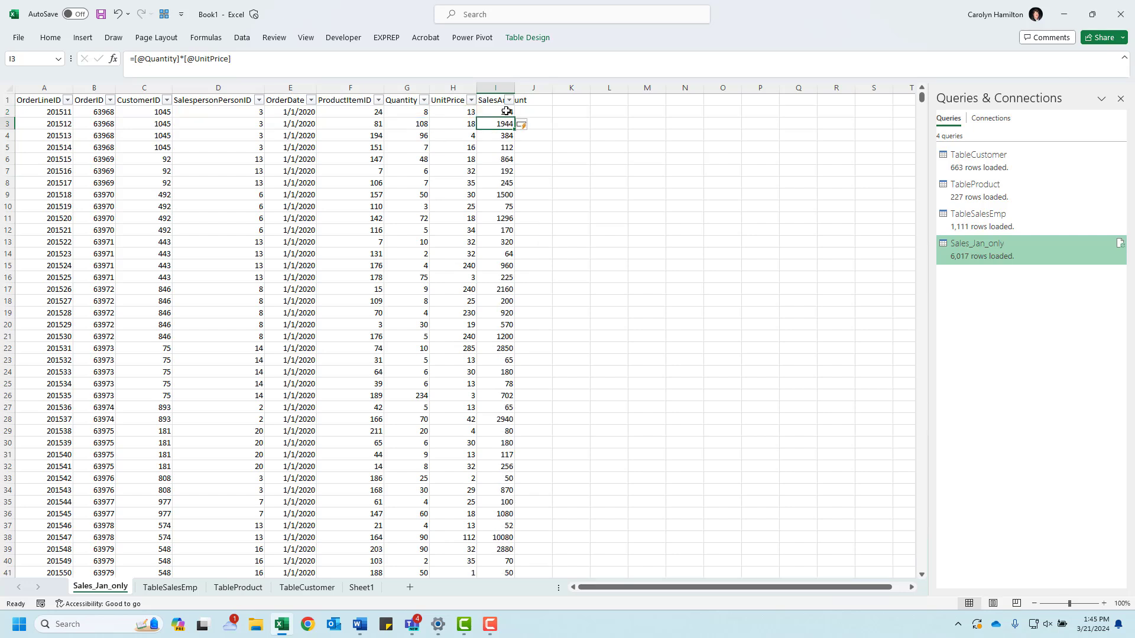
double_click(514, 87)
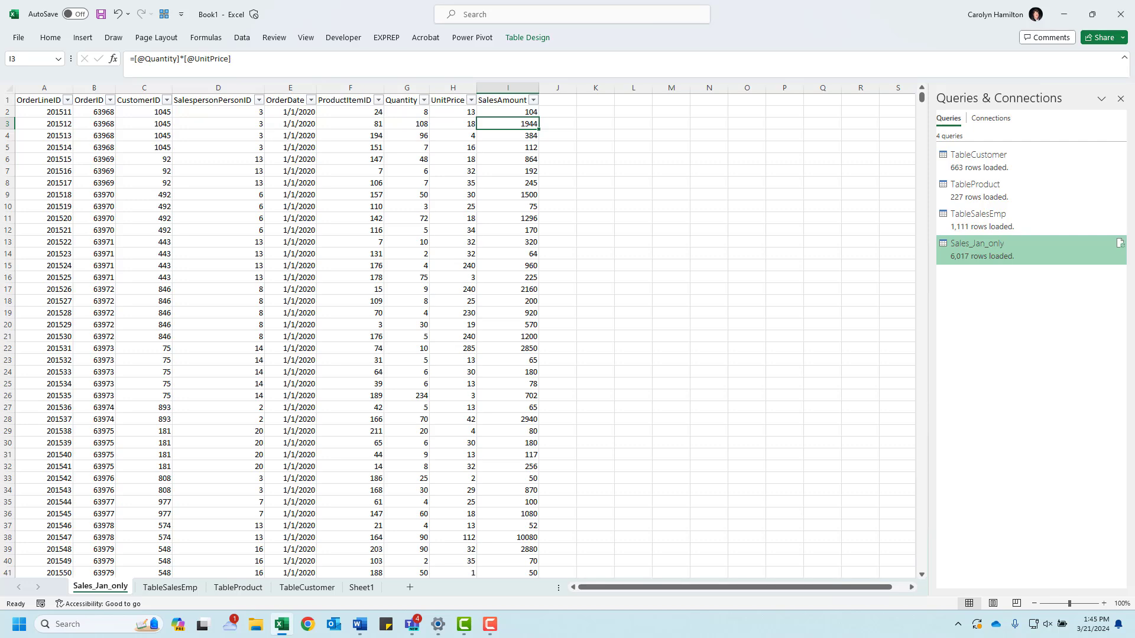
Step: Review the Word dashboard's required fields, and find Quantity on the Sales_Jan_only sheet and ProductGroup on the TableProduct sheet
drag(0, 97, 690, 74)
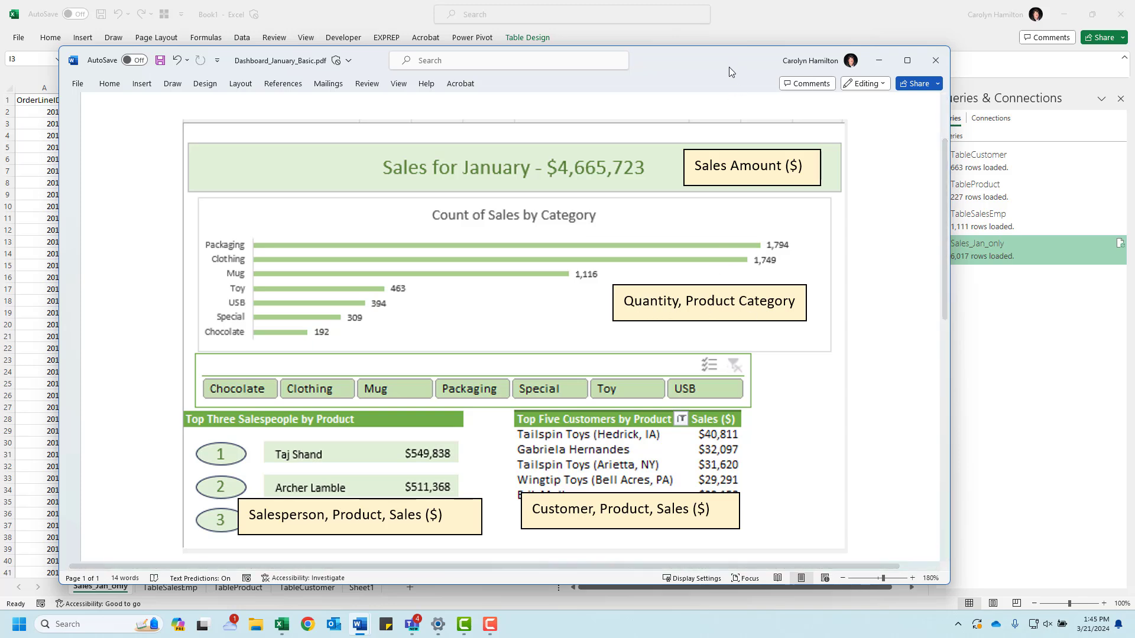
drag(727, 59, 0, 68)
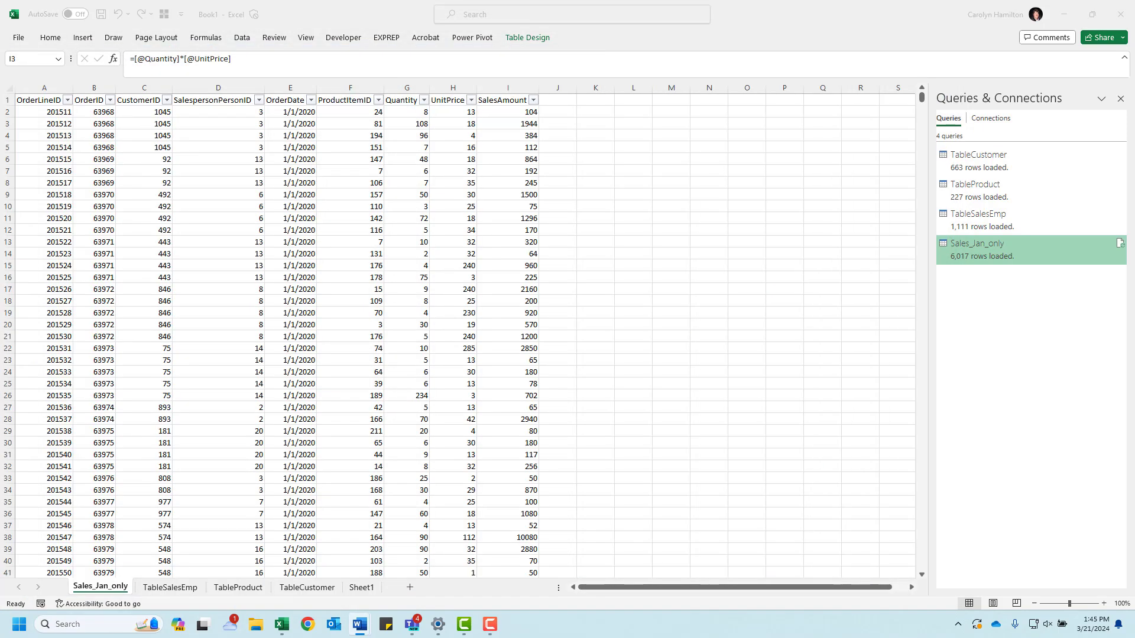
click(407, 88)
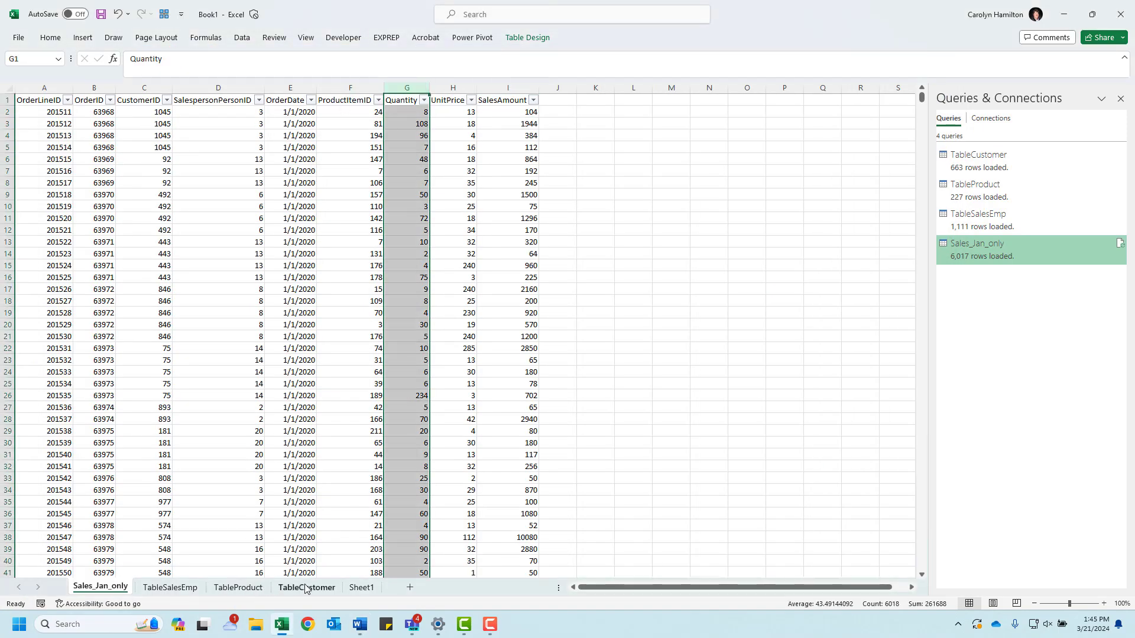
click(239, 588)
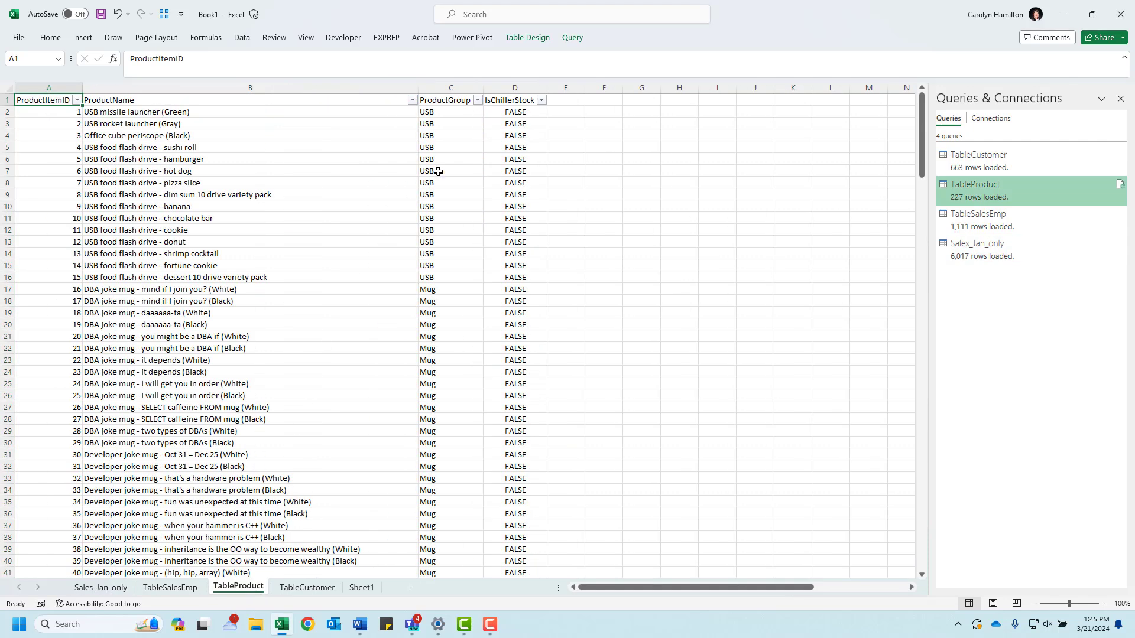
click(444, 90)
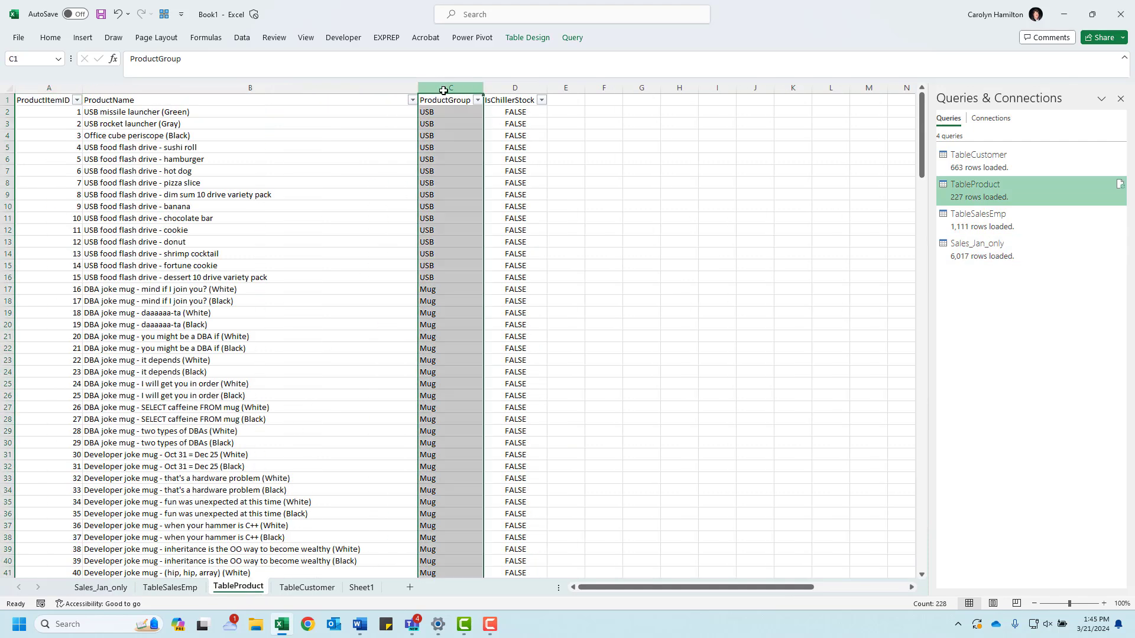
click(108, 589)
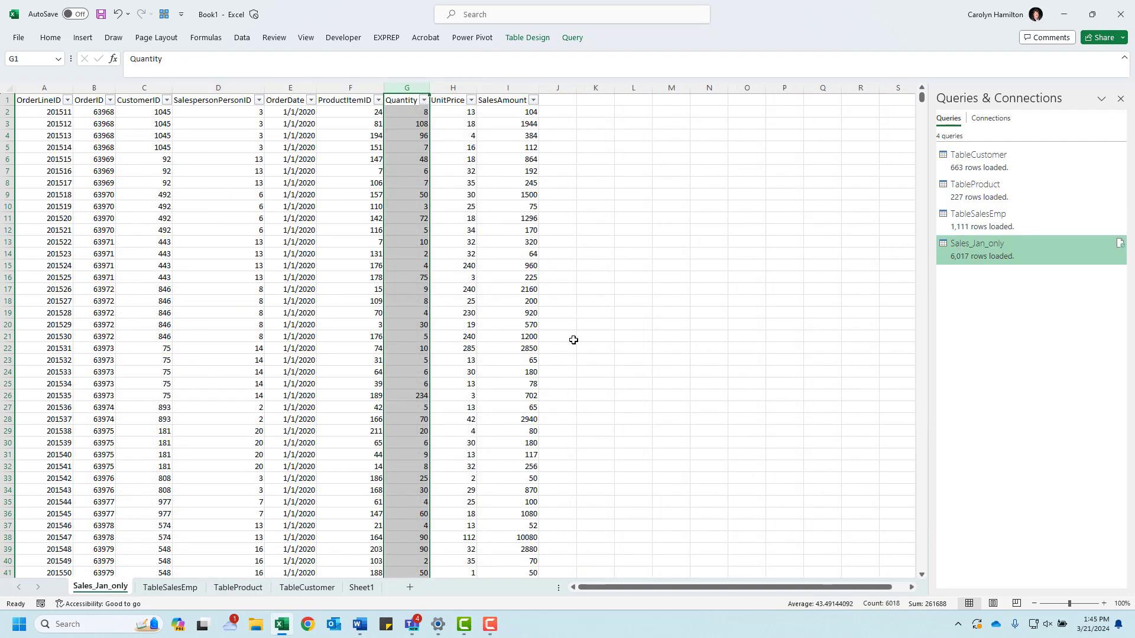
Step: Add a Category column to the January sales table in column J and widen the column
click(557, 100)
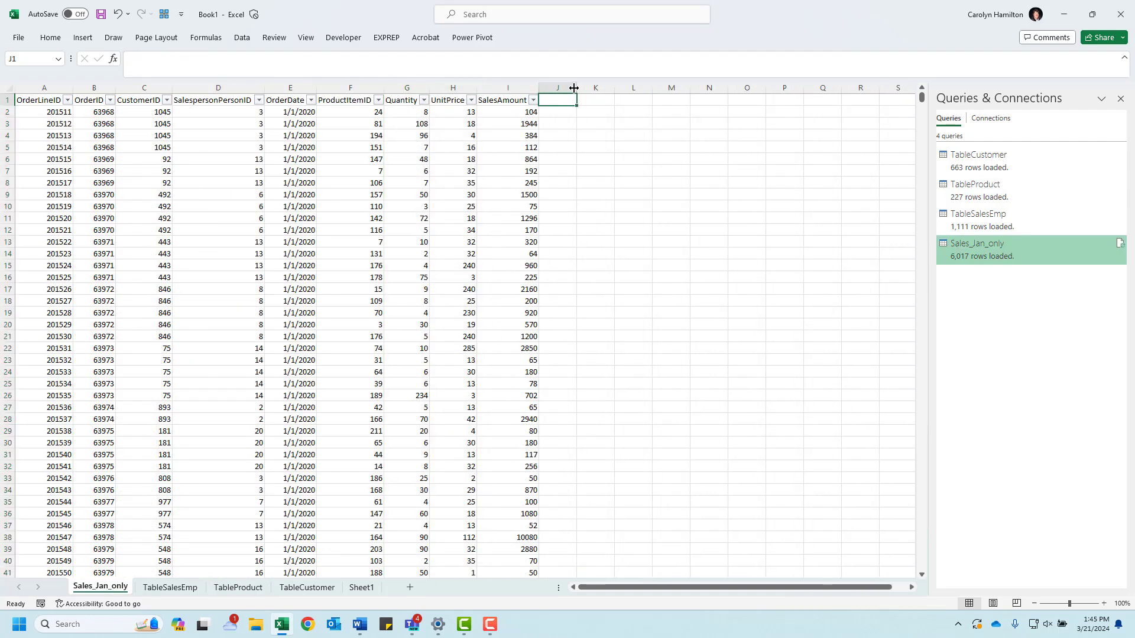
drag(573, 88, 598, 88)
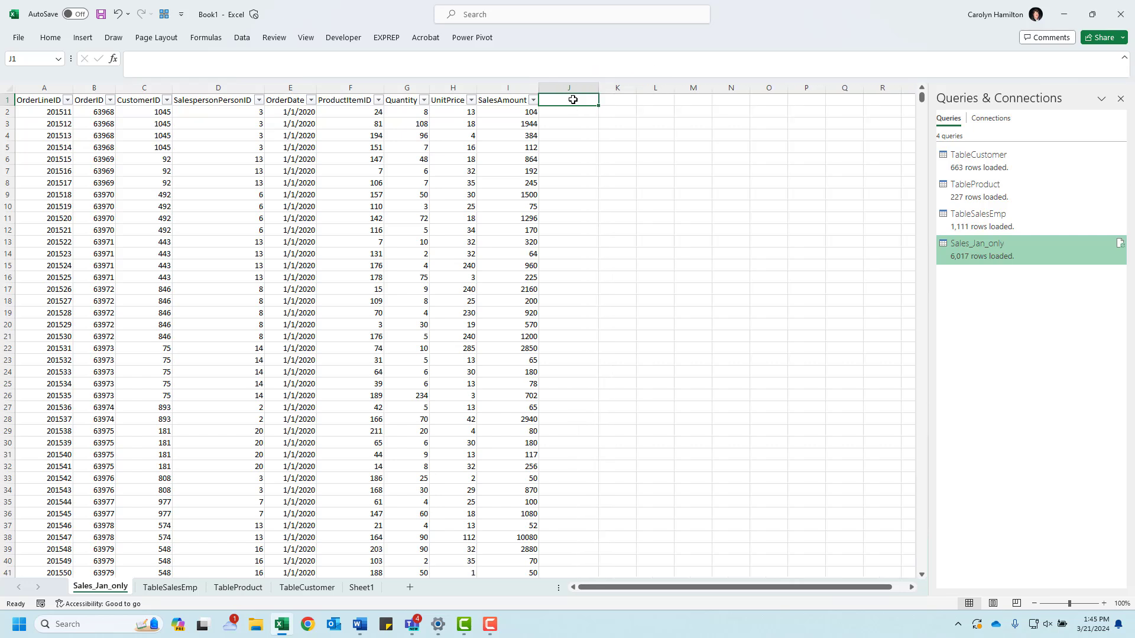
text(Category)
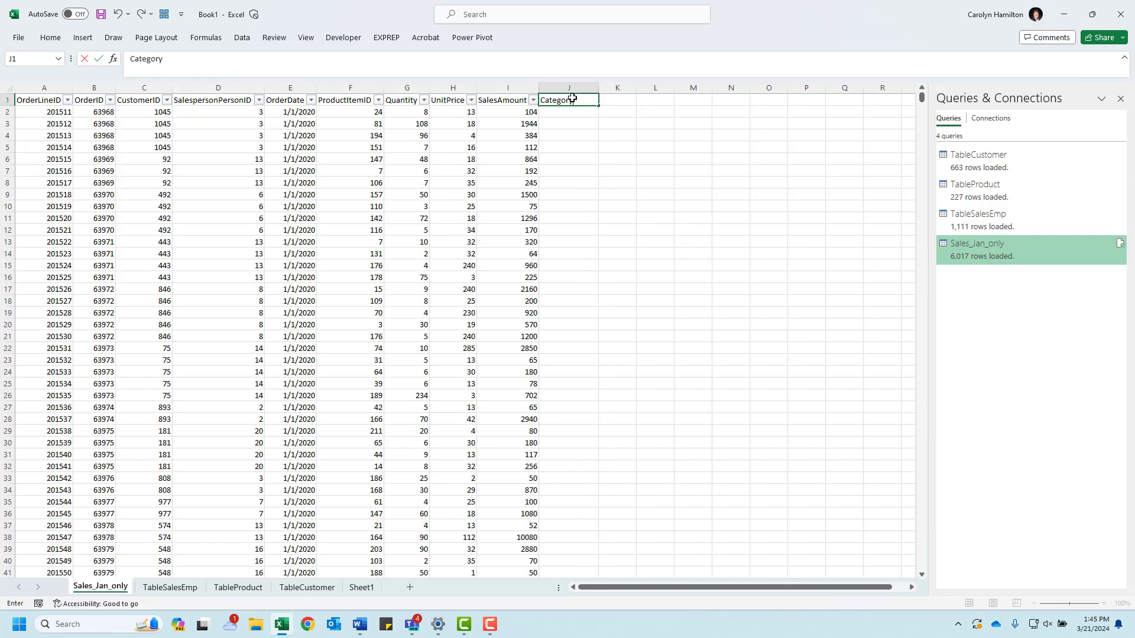
key(Return)
text(=)
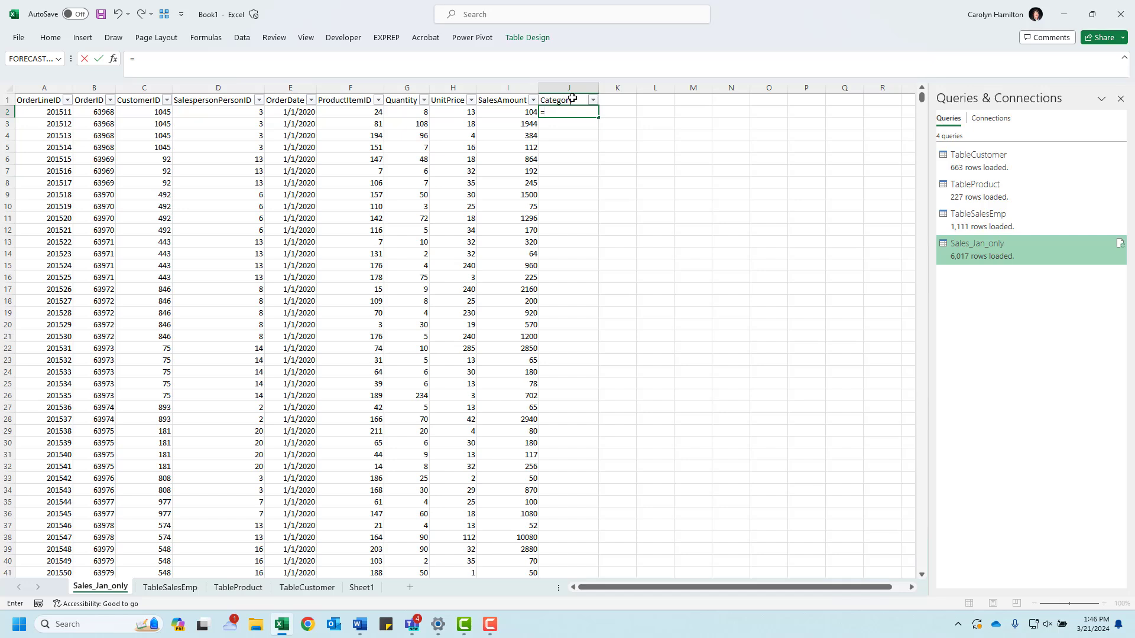
text(vlook)
key(Tab)
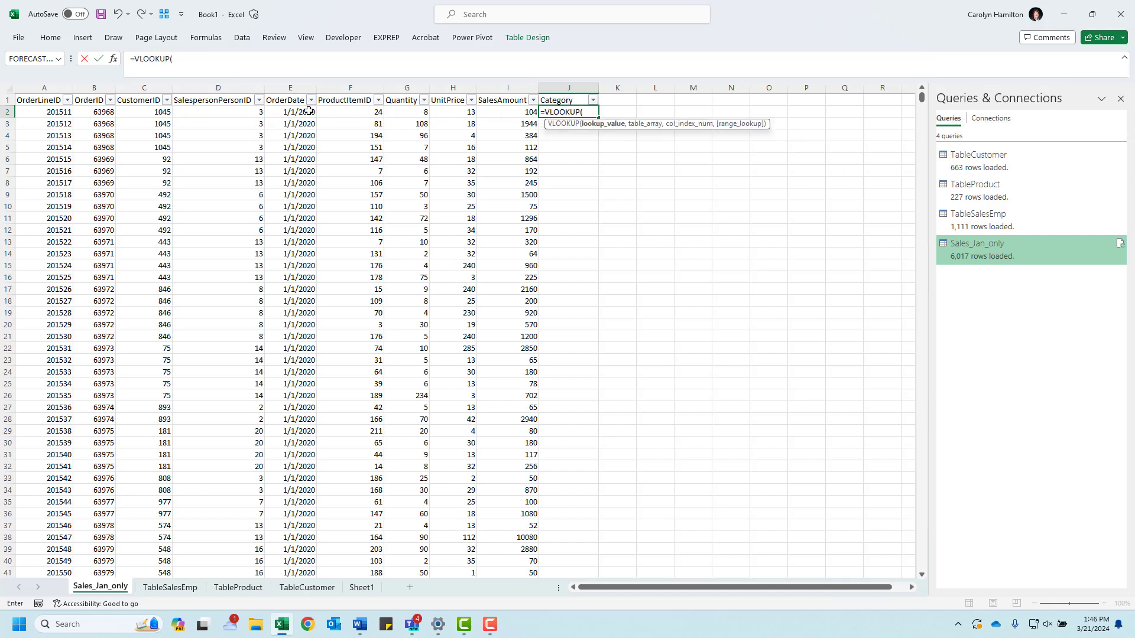
click(362, 112)
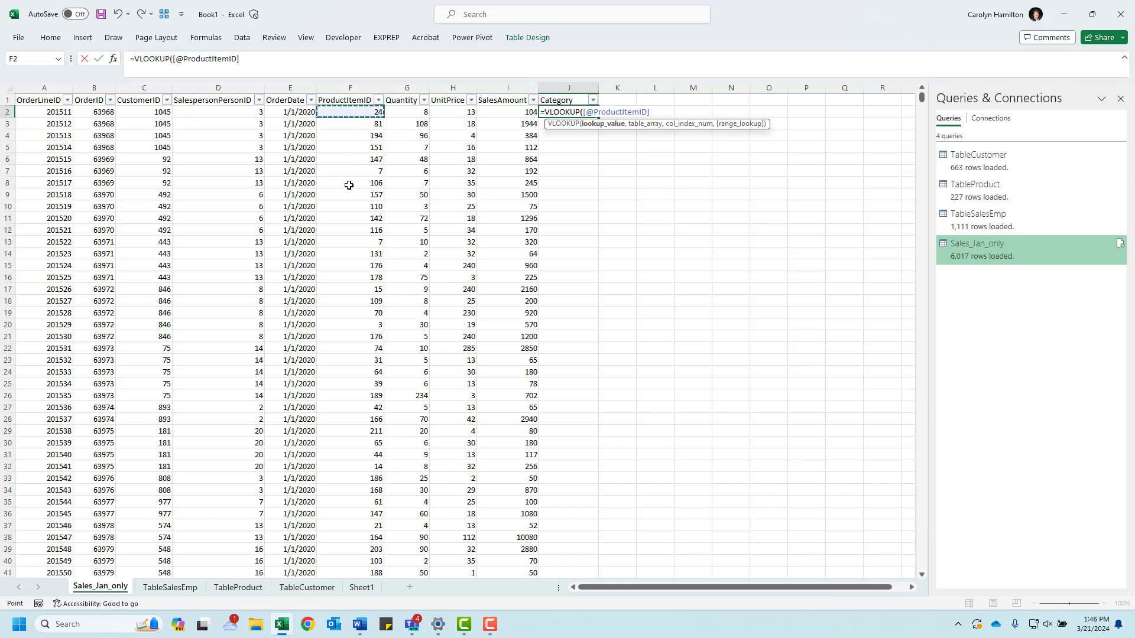
text(,)
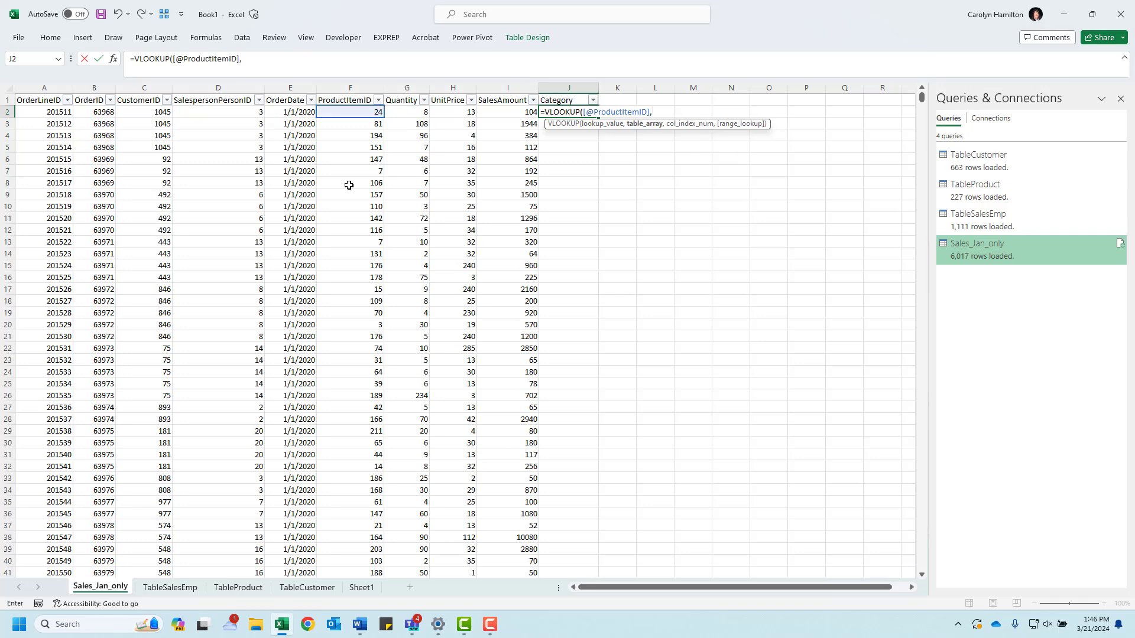
Step: Set the lookup's table array to all data rows and columns of TableProduct on the TableProduct sheet
click(235, 589)
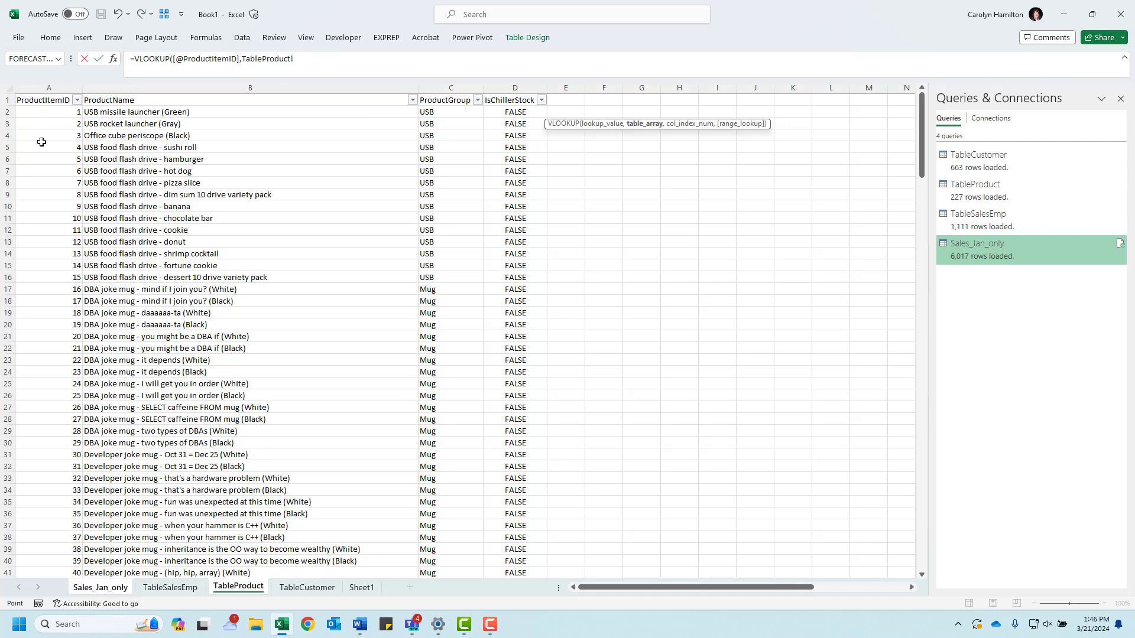
click(54, 88)
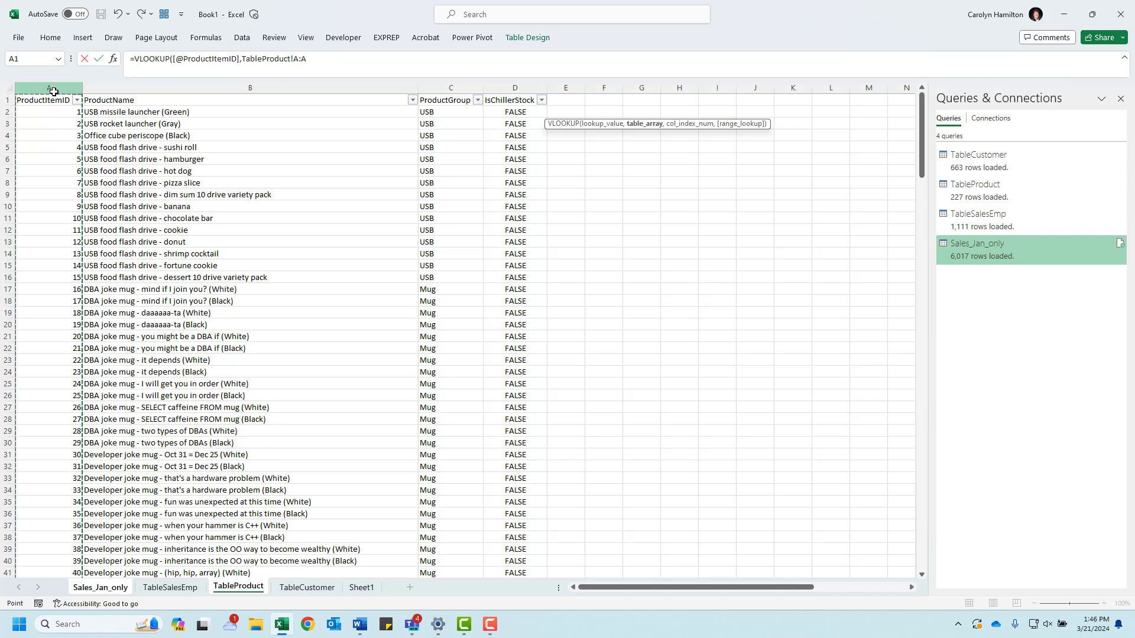
click(451, 87)
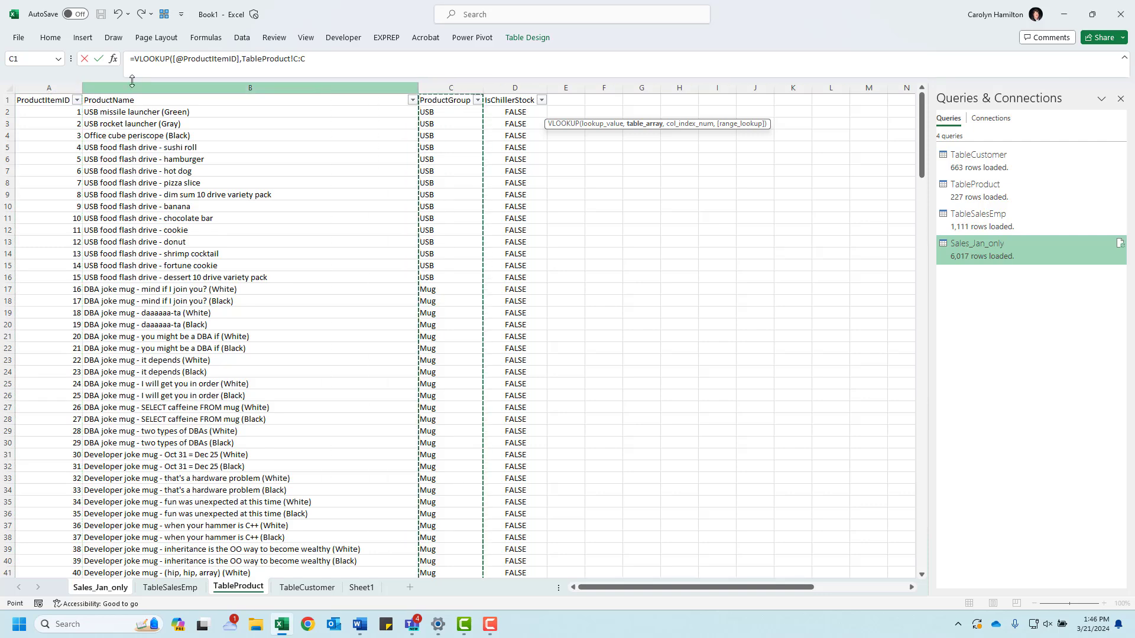
click(35, 111)
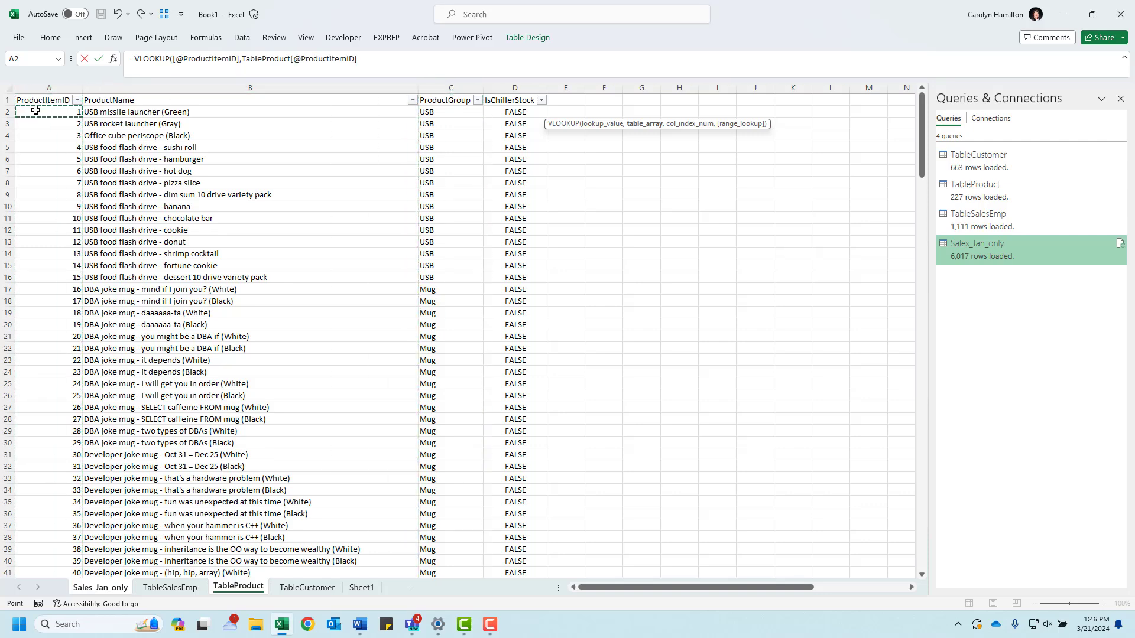
key(ctrl+shift+Right)
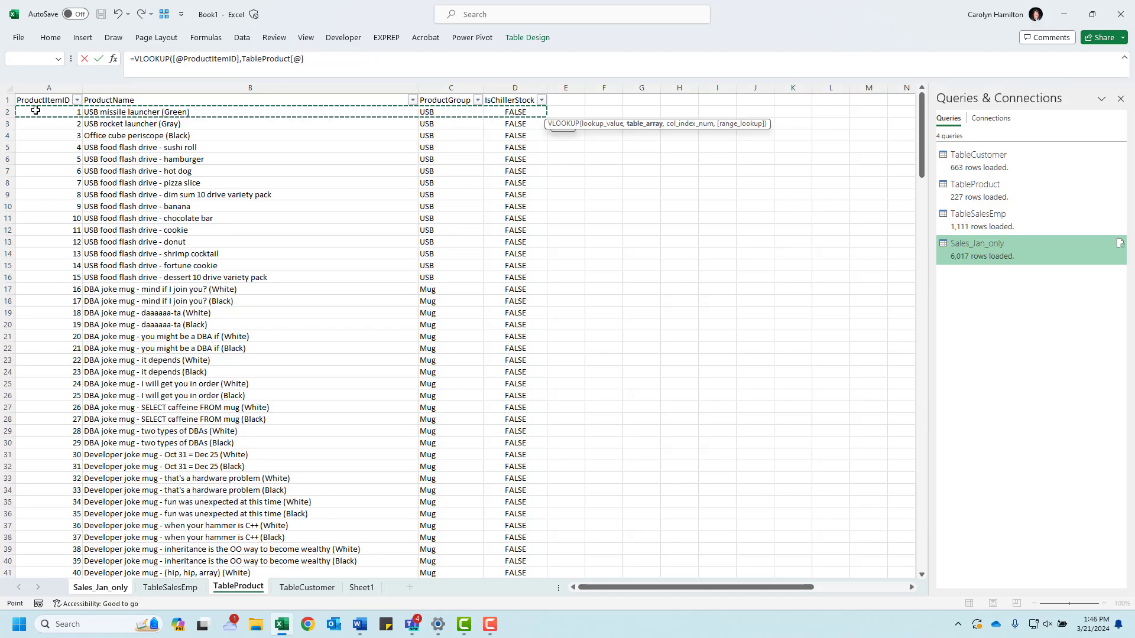
key(ctrl+shift+Down)
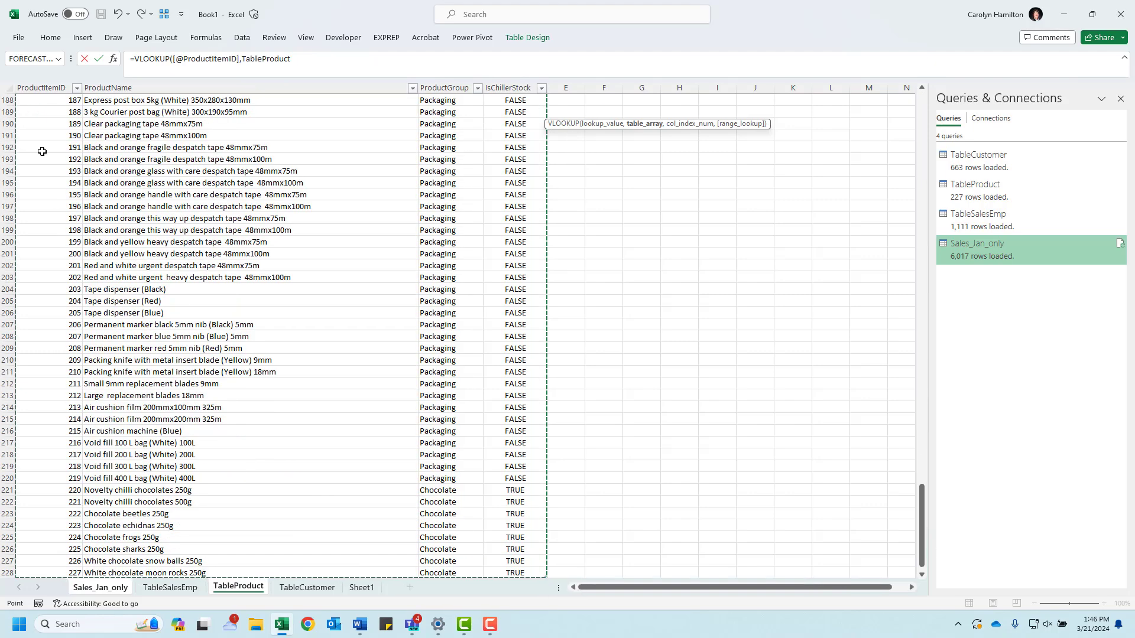
scroll(42, 152, up, 20)
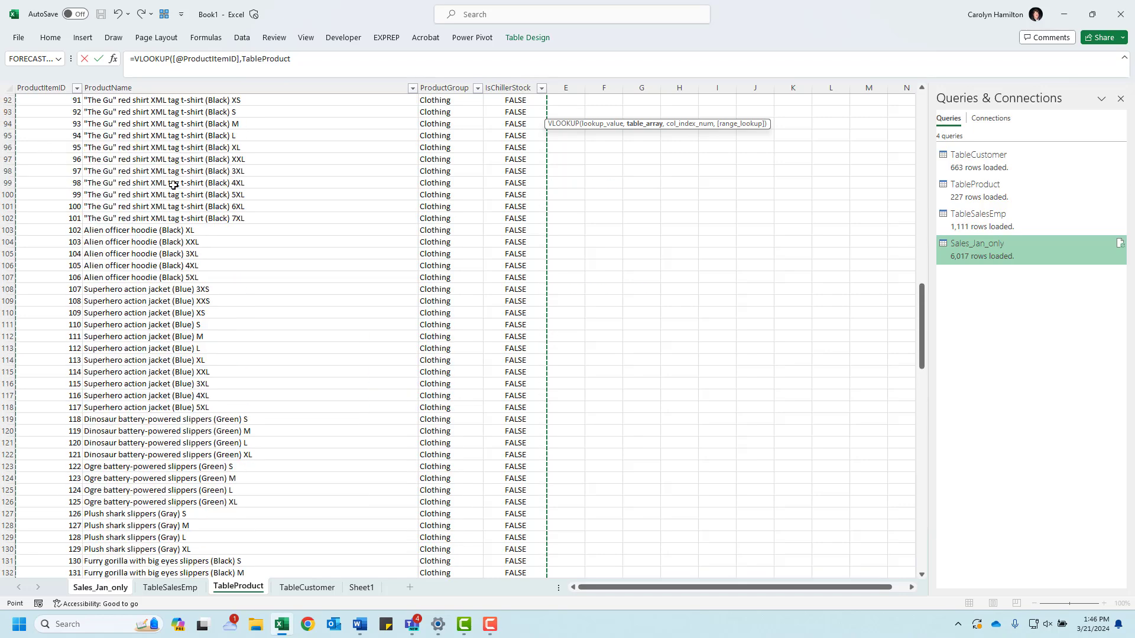
drag(922, 325, 921, 135)
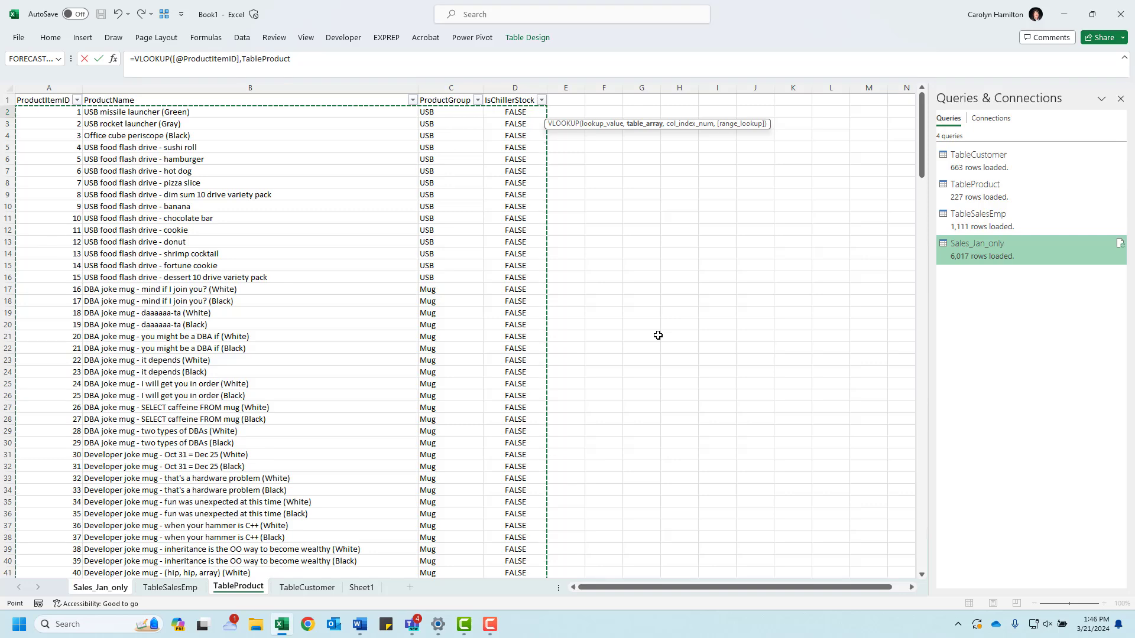
click(300, 62)
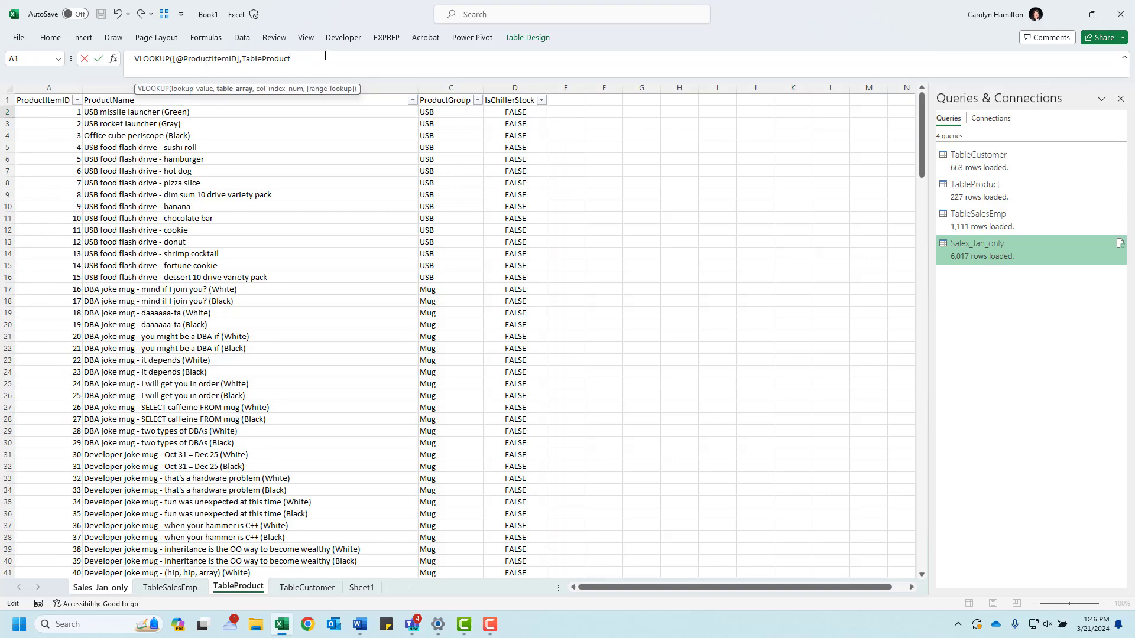
text(,)
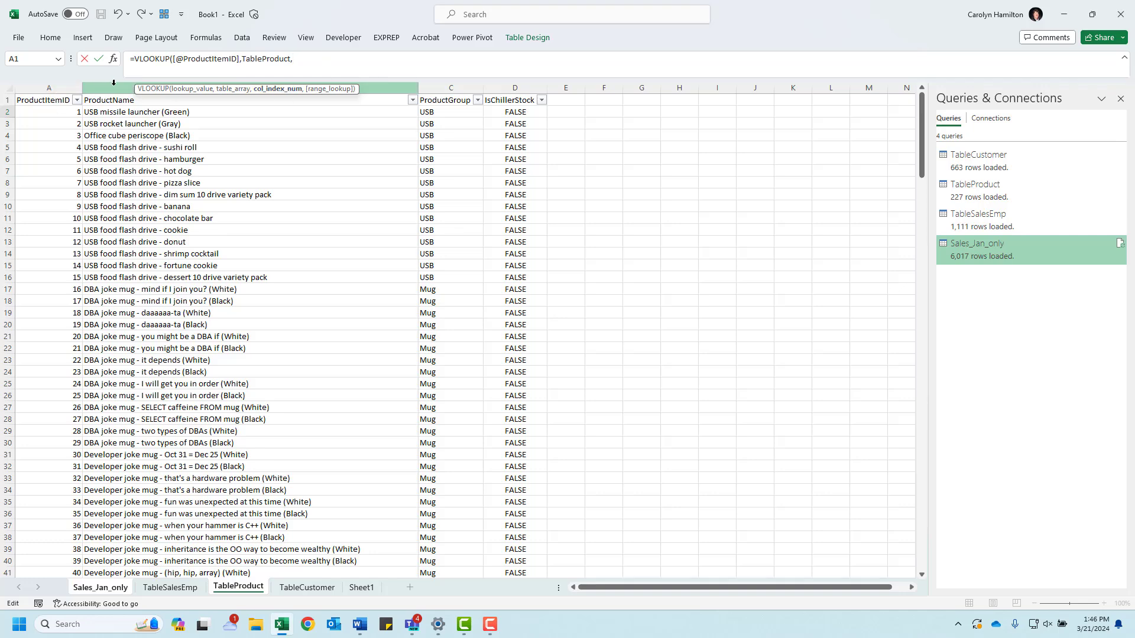
text(3,)
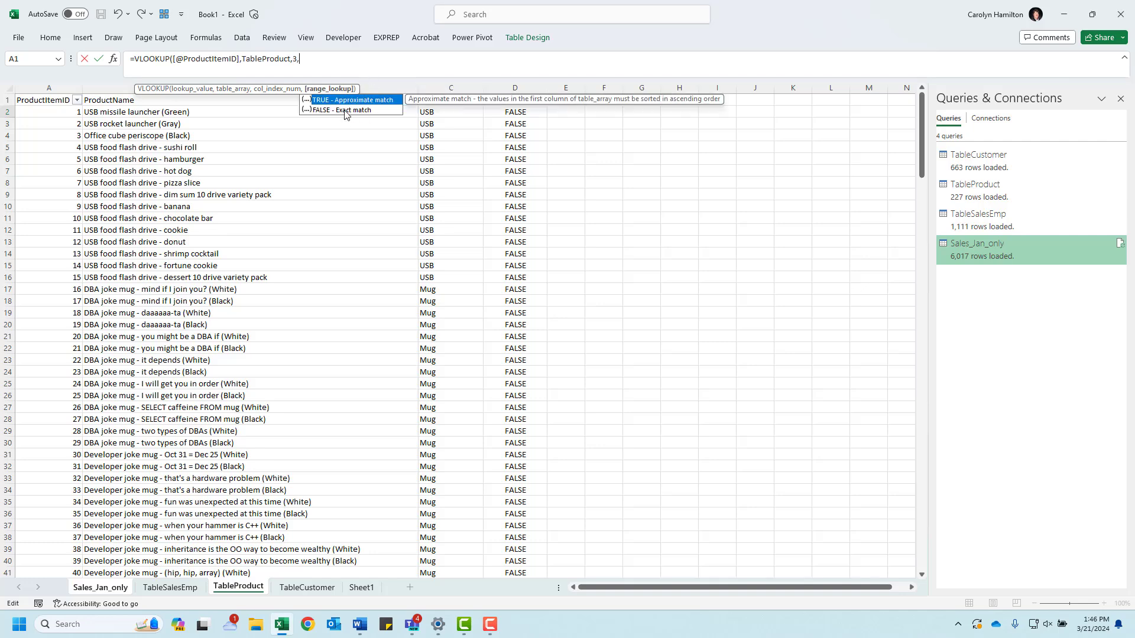
double_click(345, 110)
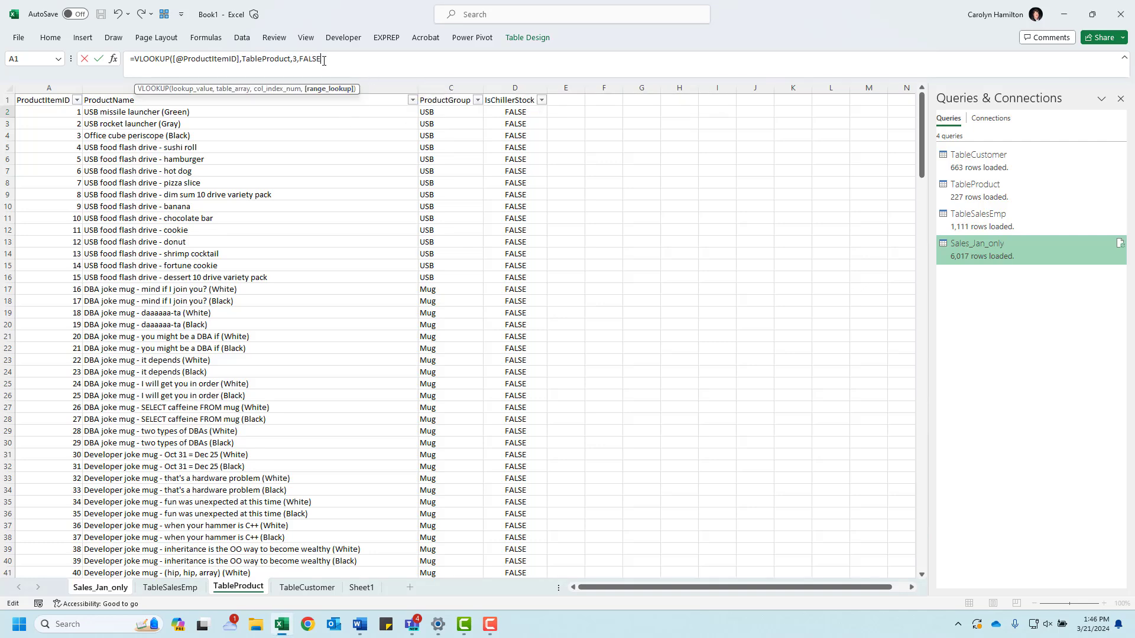
text())
key(Return)
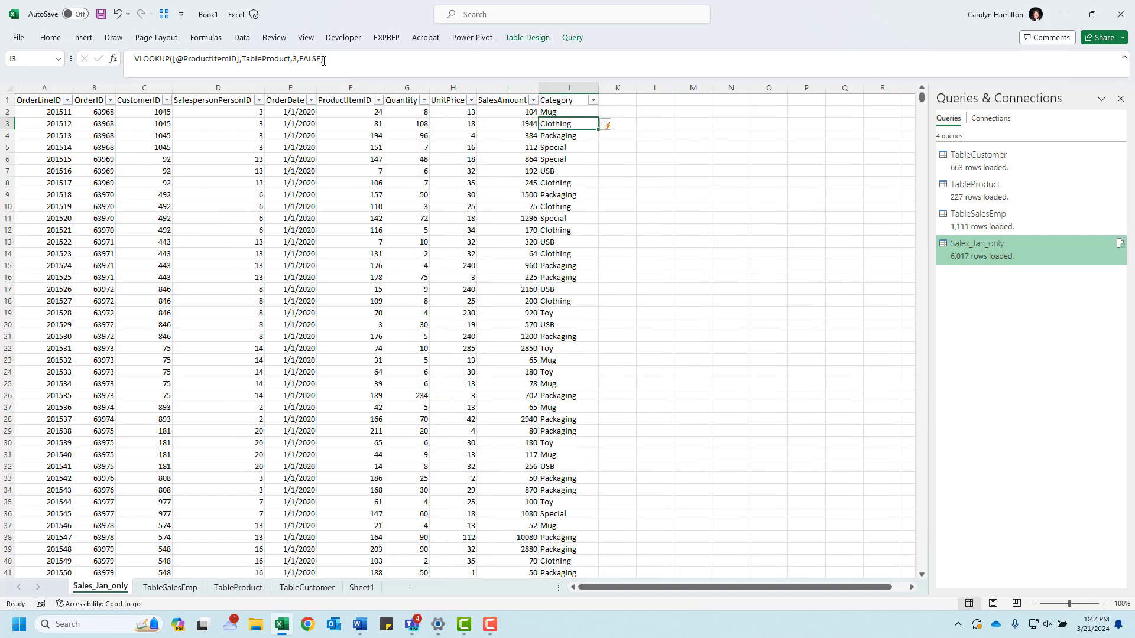
Step: Switch to the Dashboard_January_Basic document in Word, examine the fields needed for the salesperson section, and move it away again
key(alt+Tab)
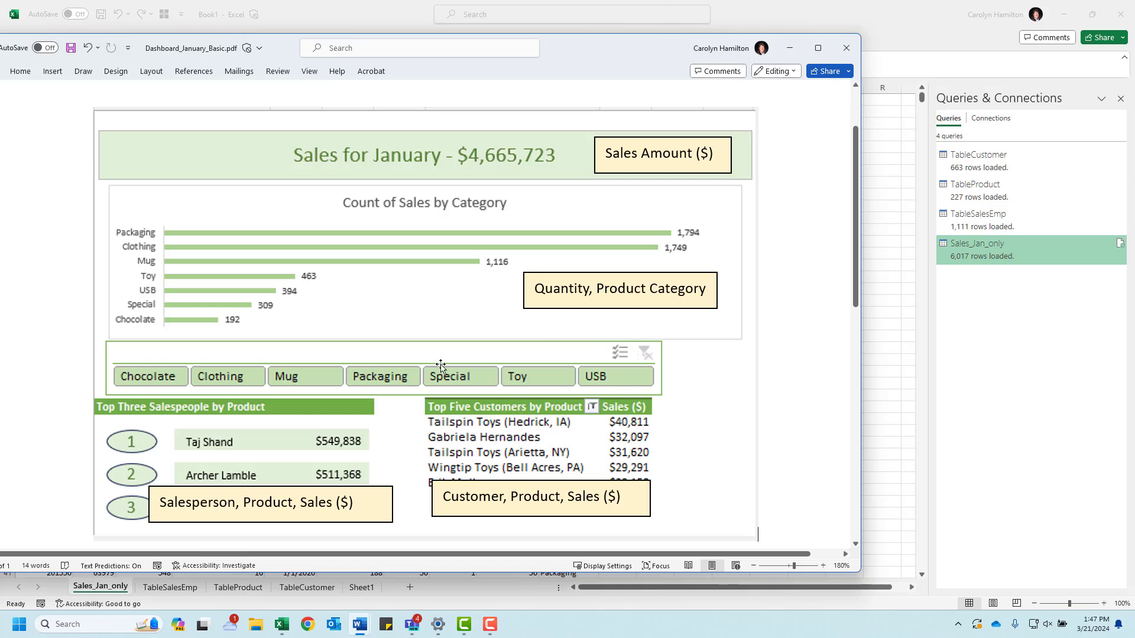
scroll(441, 364, down, 1)
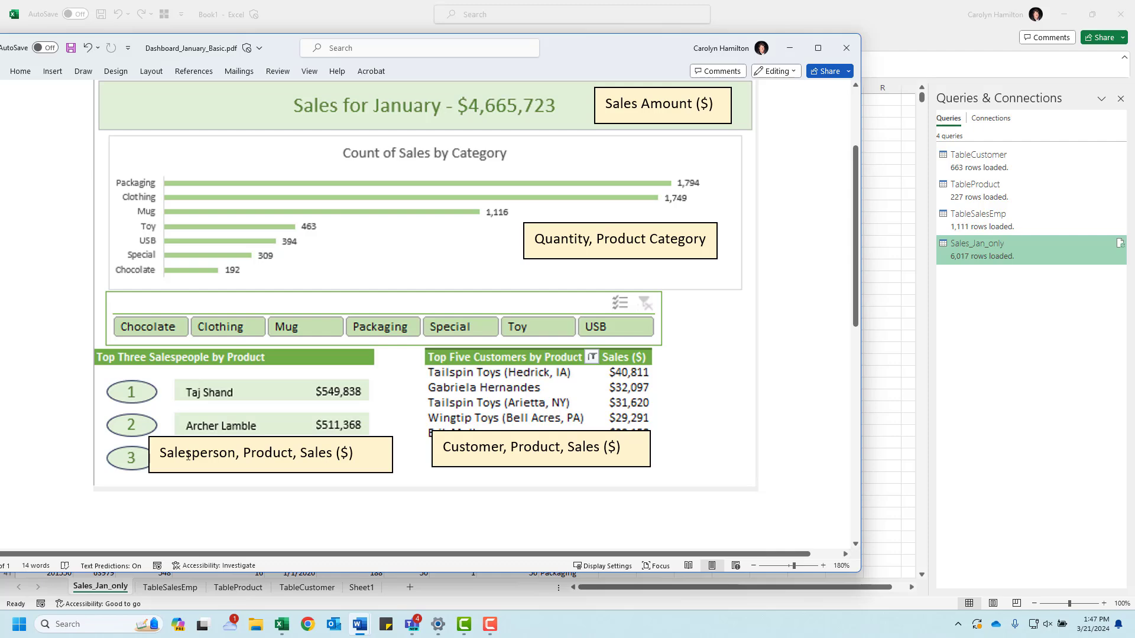
drag(596, 50, 0, 69)
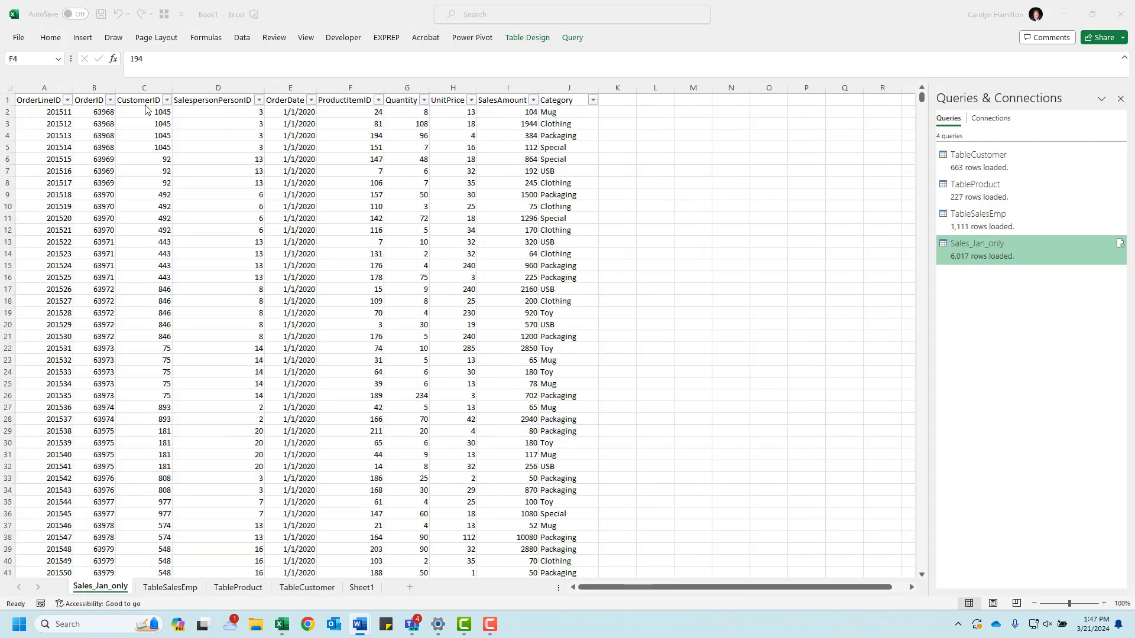
Step: Add a Salesperson Name column to the January sales table in column K and autofit its width
click(618, 100)
text(Salesperson)
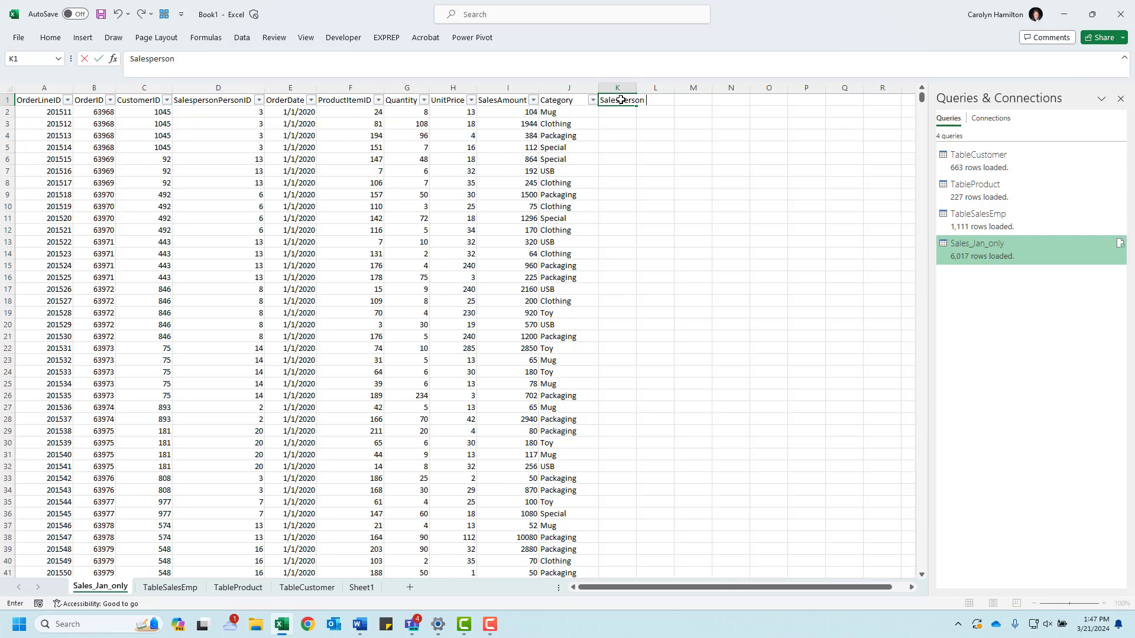
text( Name)
key(Return)
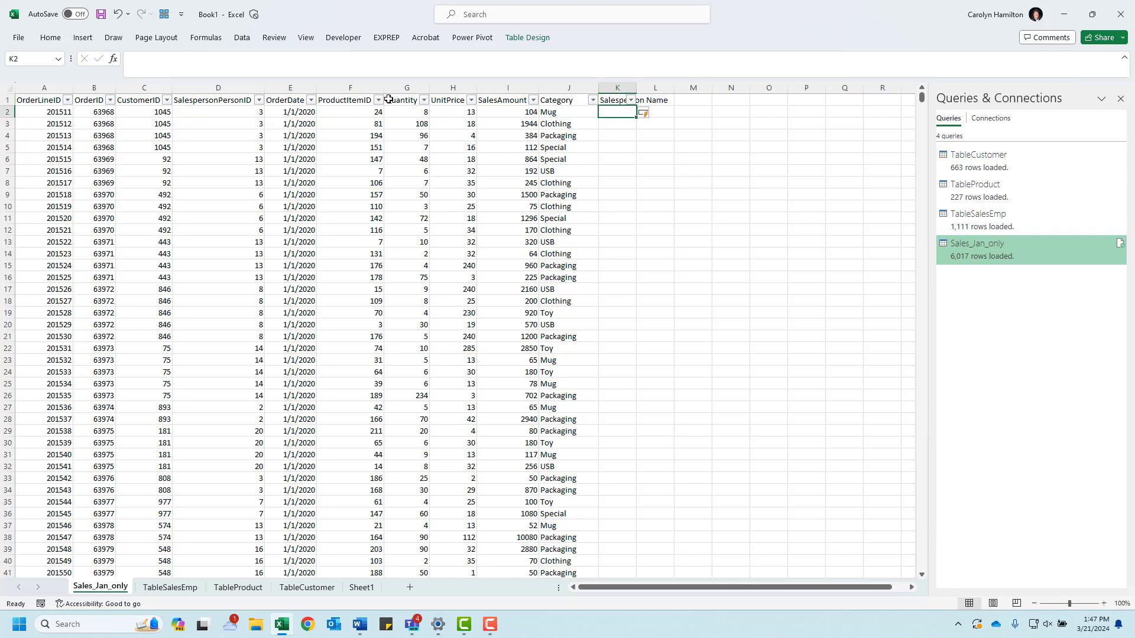
click(201, 92)
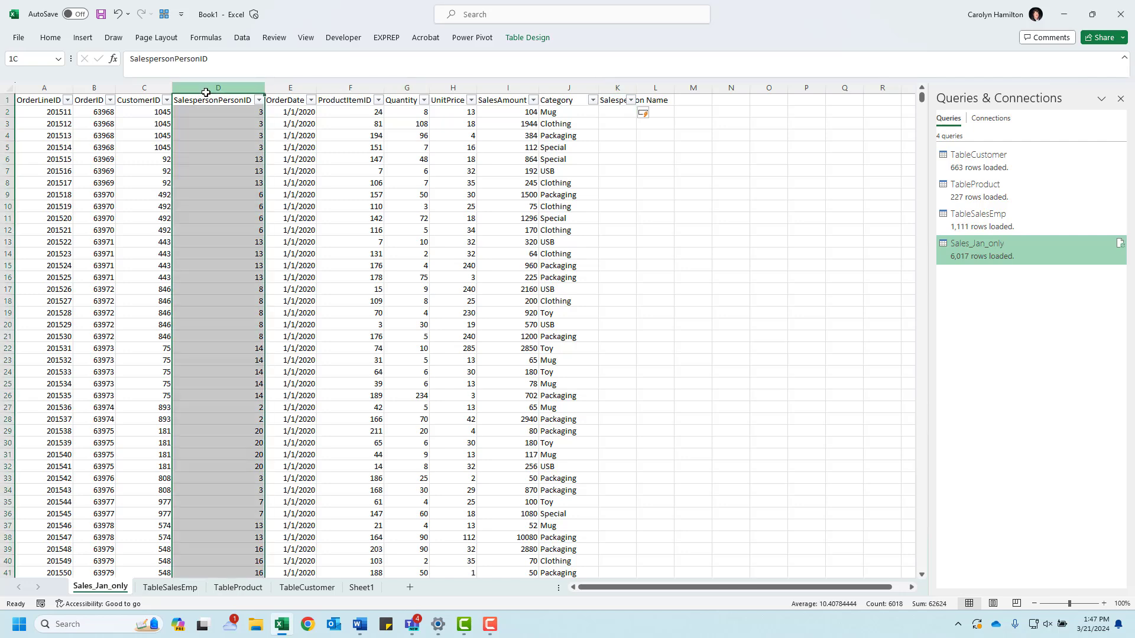
click(613, 110)
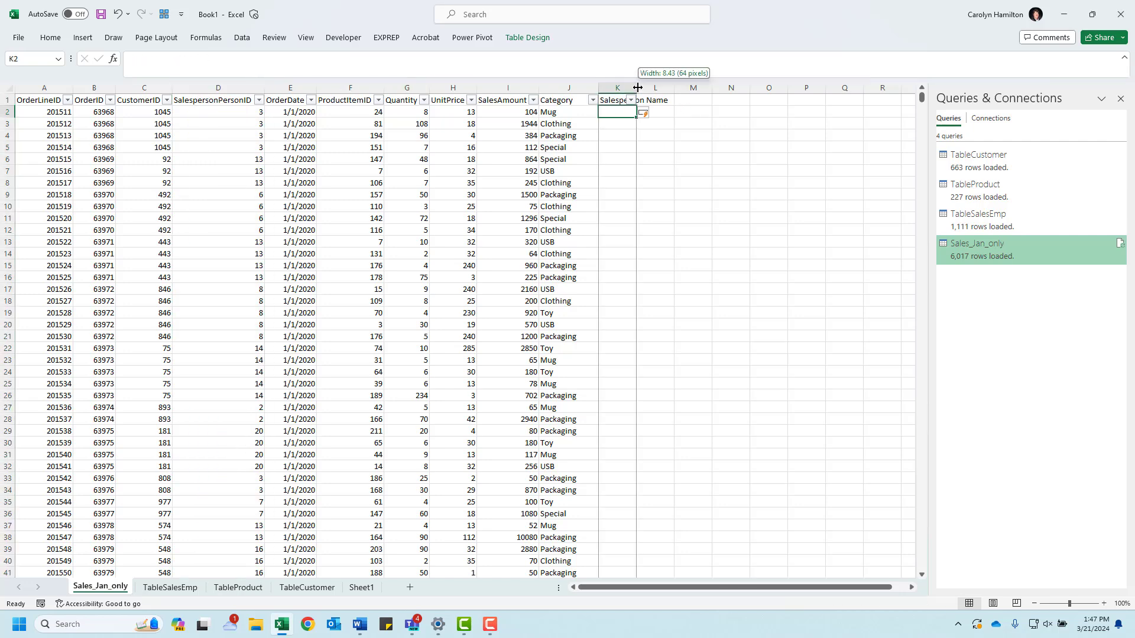
double_click(638, 88)
text(=vl)
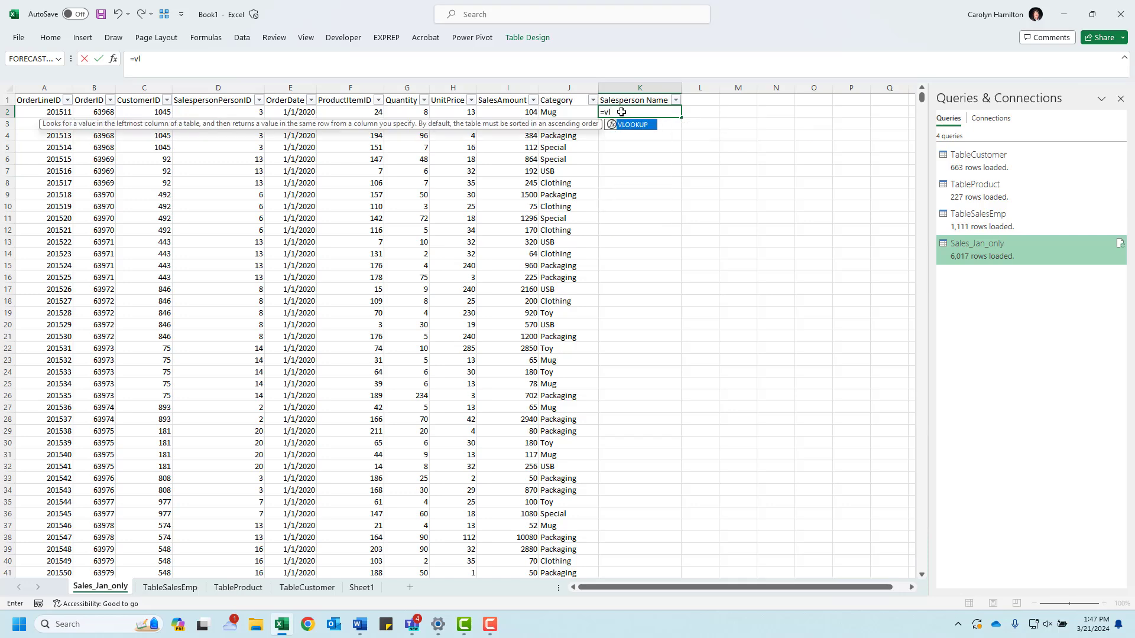
key(Tab)
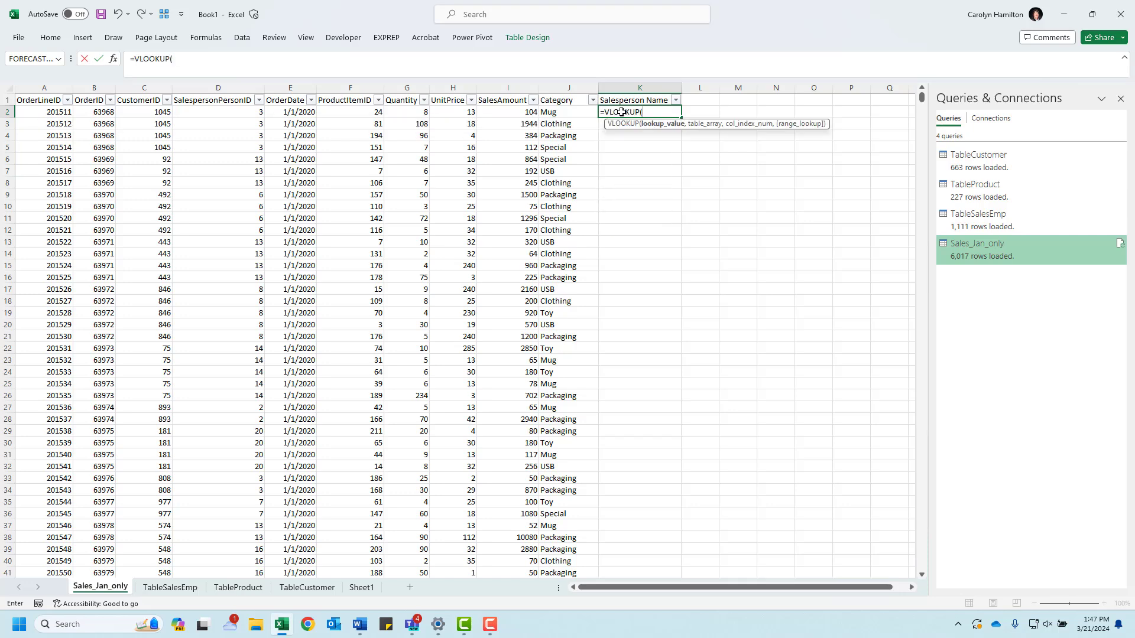
click(230, 111)
text(,)
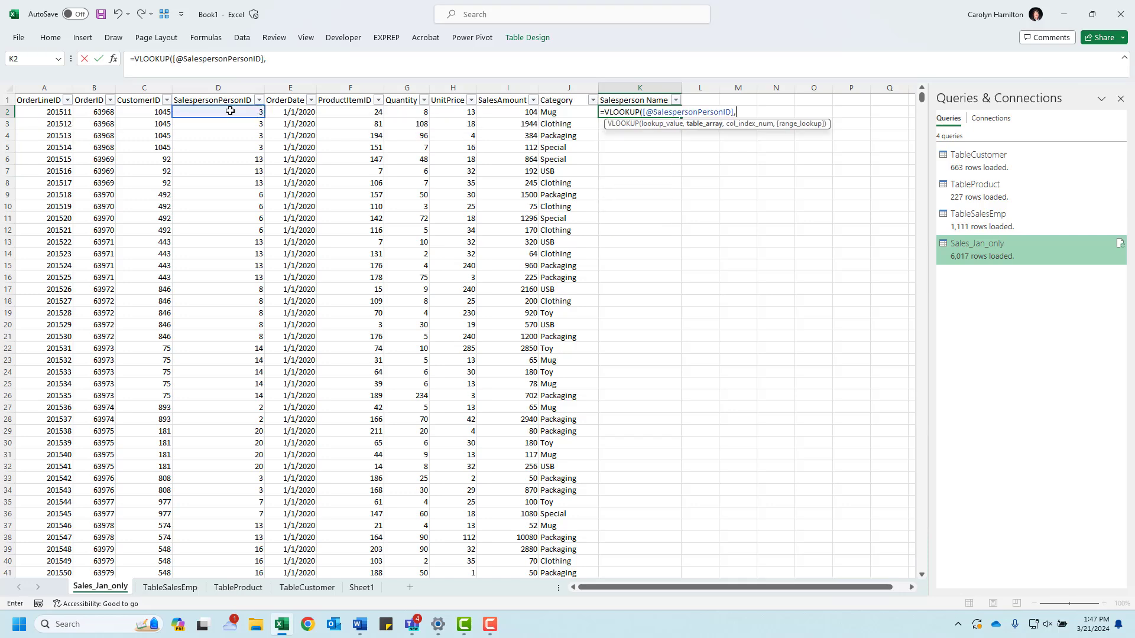
click(180, 588)
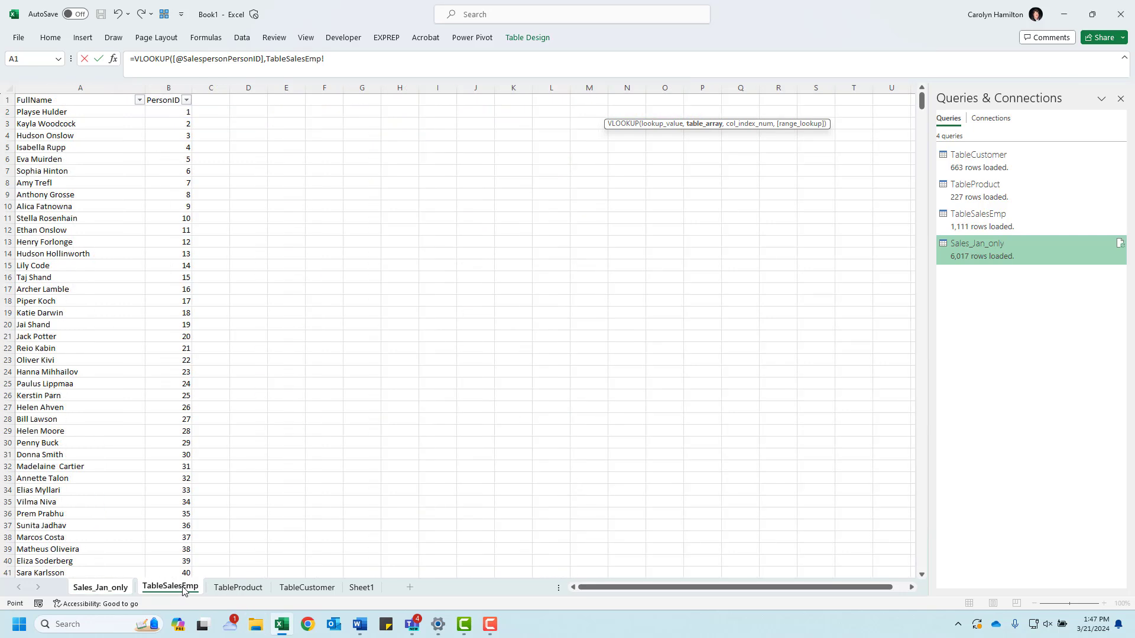
click(171, 87)
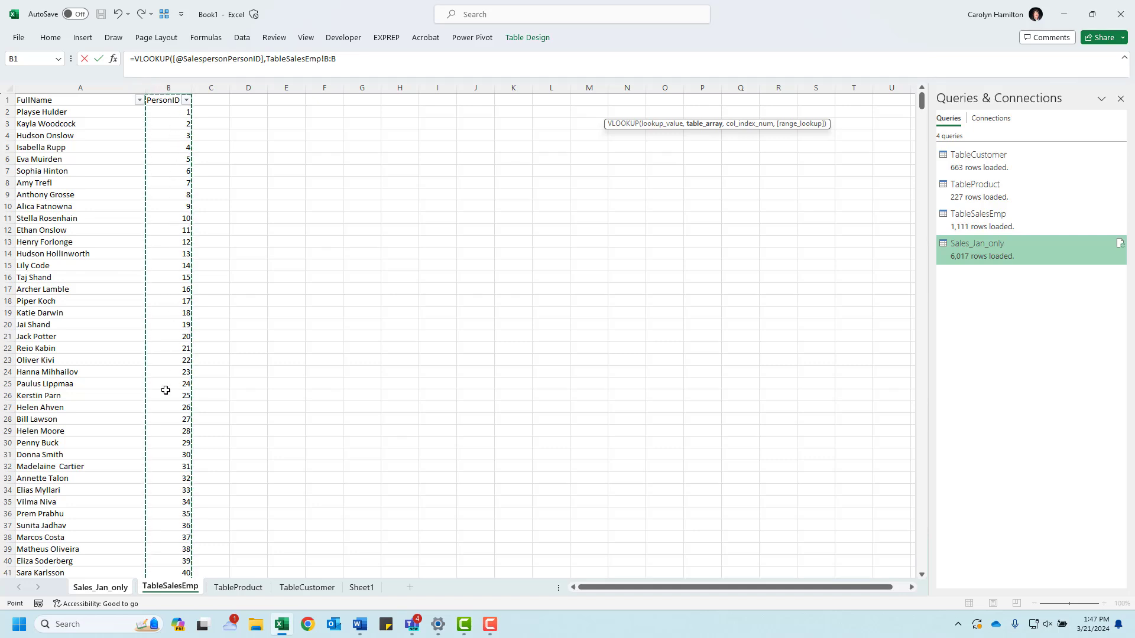
click(71, 87)
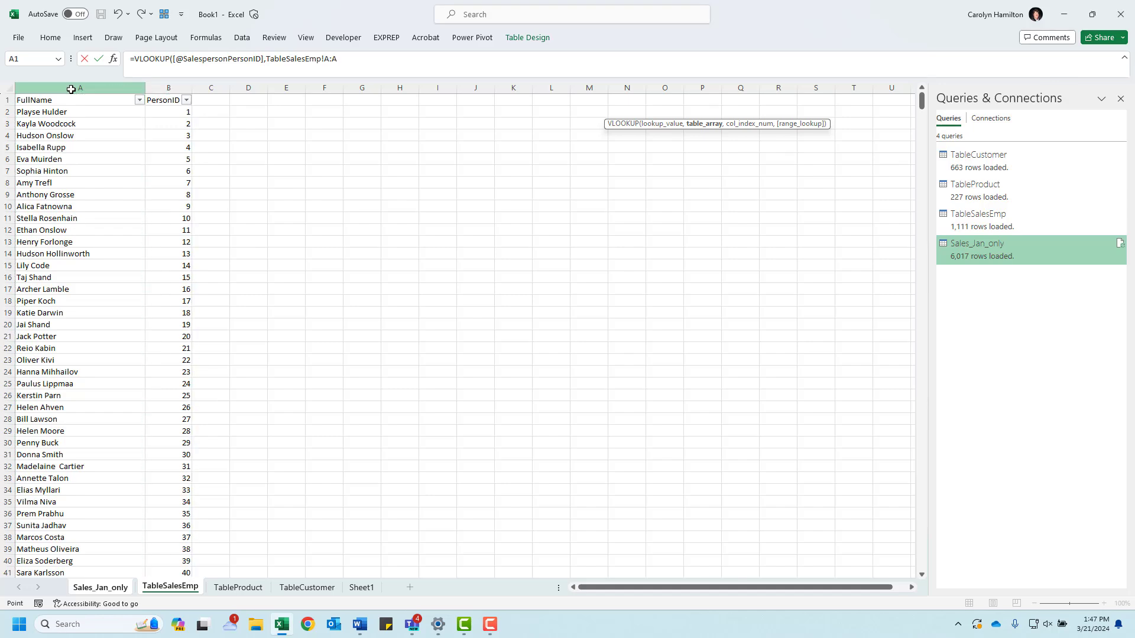
key(Escape)
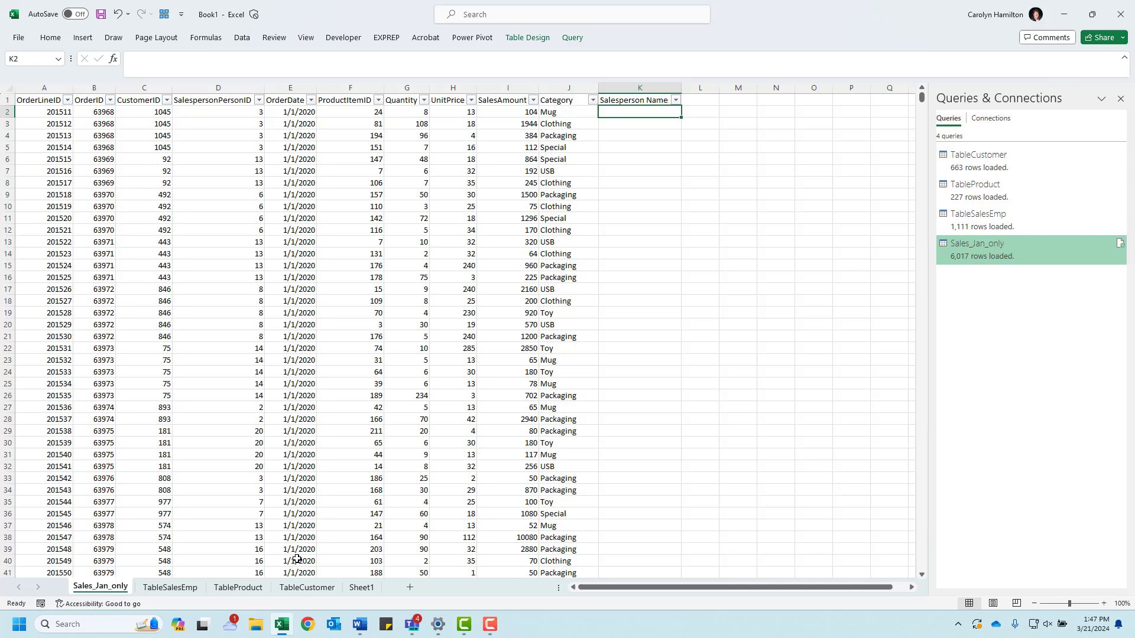
Step: Move the PersonID column in front of the FullName column on the TableSalesEmp sheet
click(171, 587)
click(183, 87)
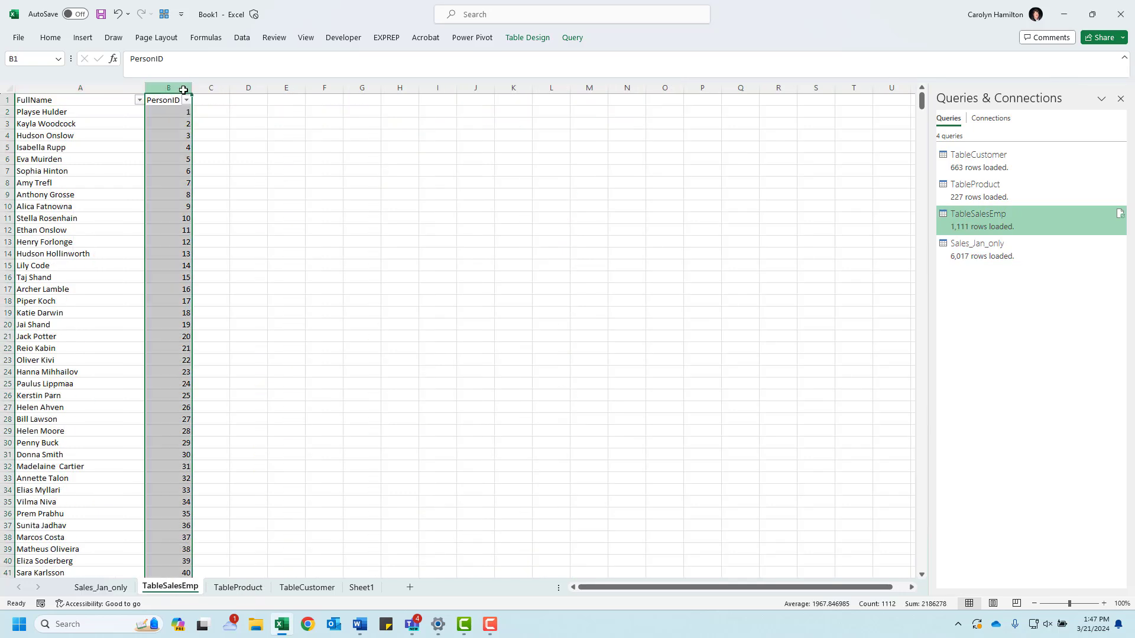
key(ctrl+x)
right_click(183, 90)
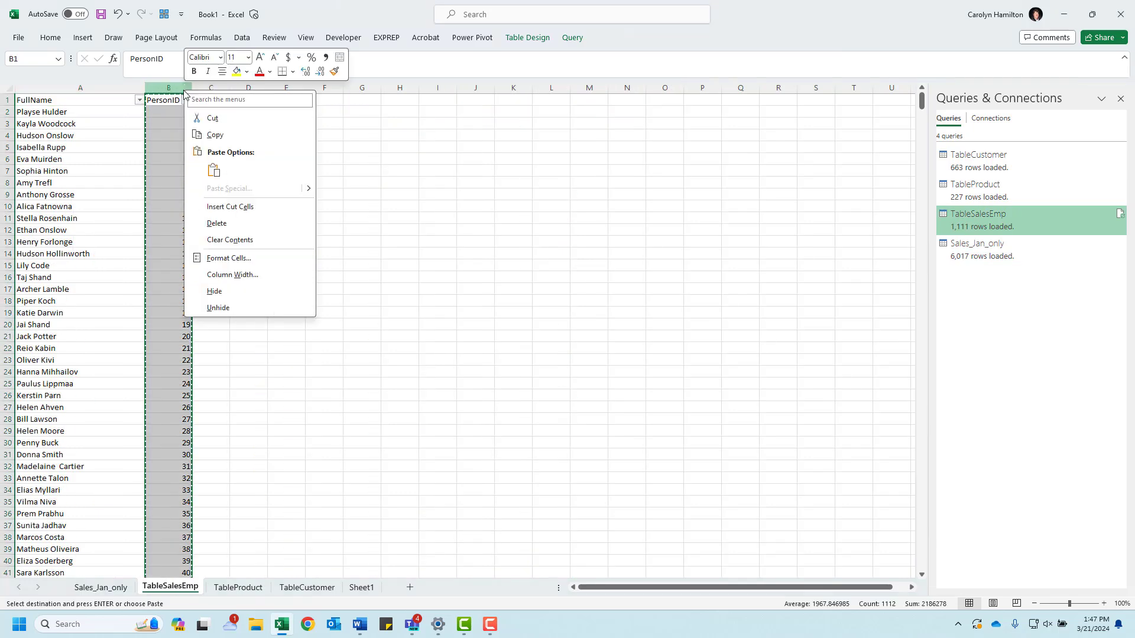
key(Escape)
click(78, 88)
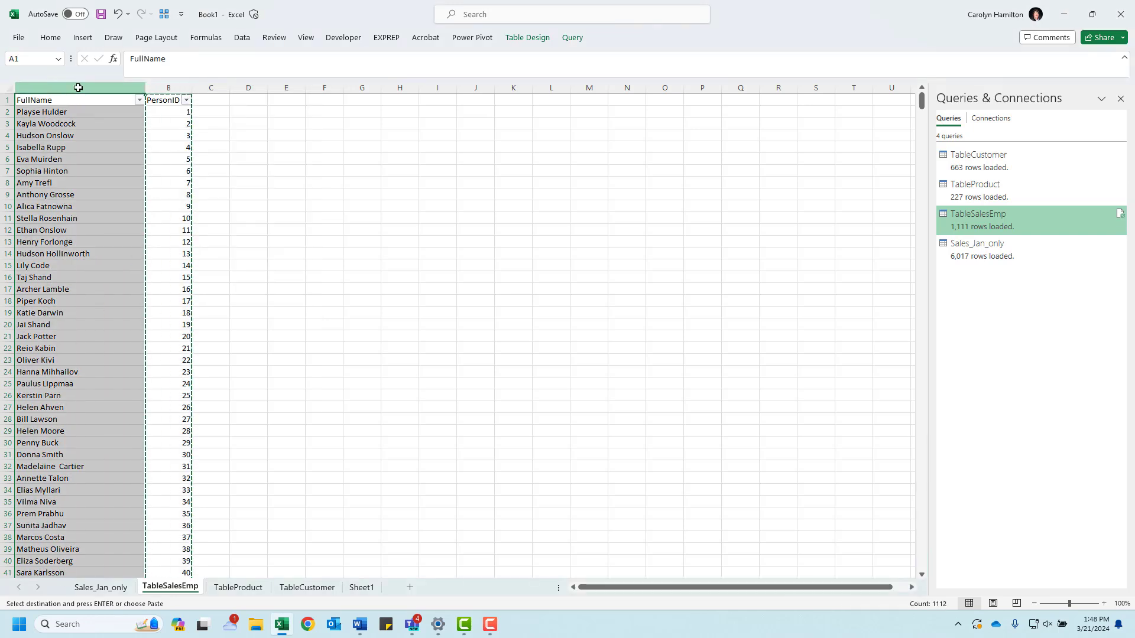
right_click(78, 87)
click(121, 202)
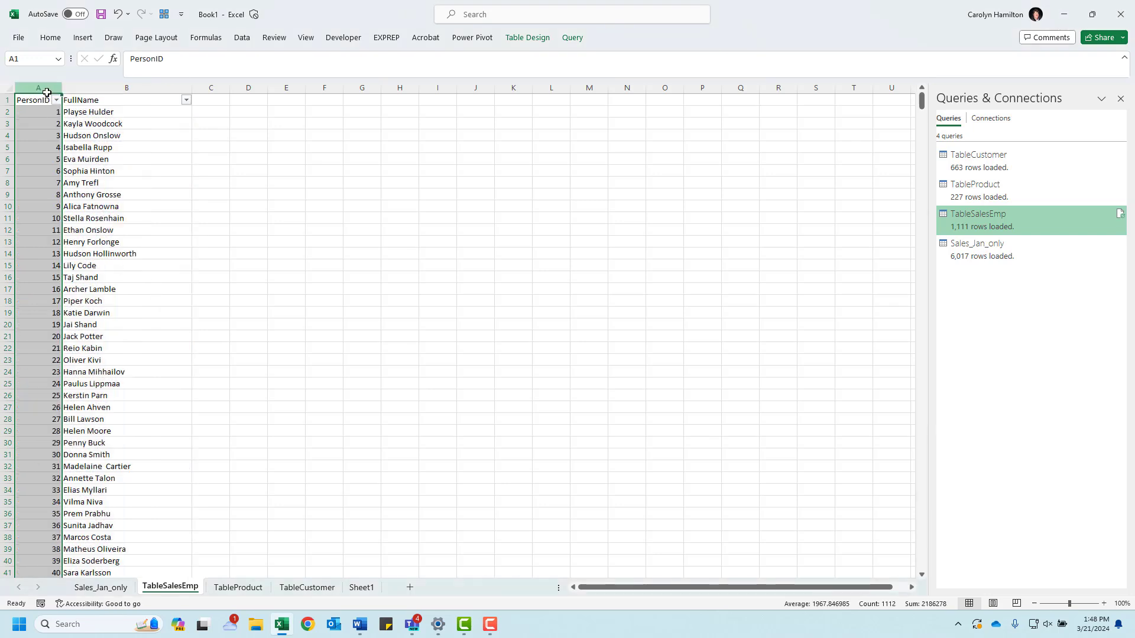
click(89, 87)
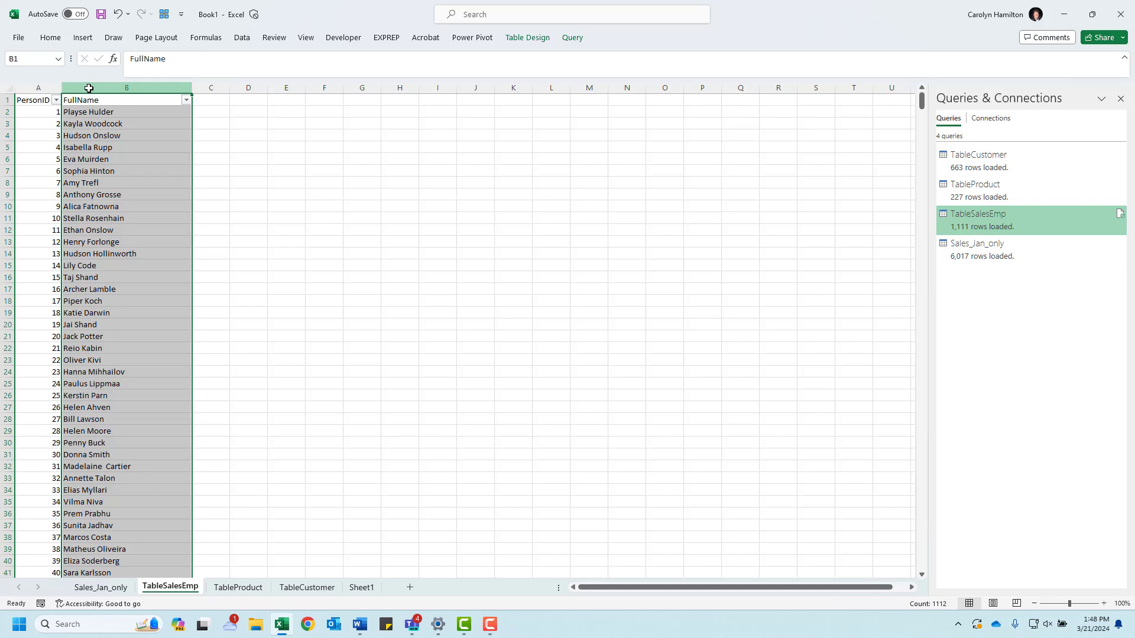
Step: Start a VLOOKUP in the first Salesperson Name cell of Sales_Jan_only with the row's SalespersonPersonID as the lookup value
click(101, 588)
text(=vl)
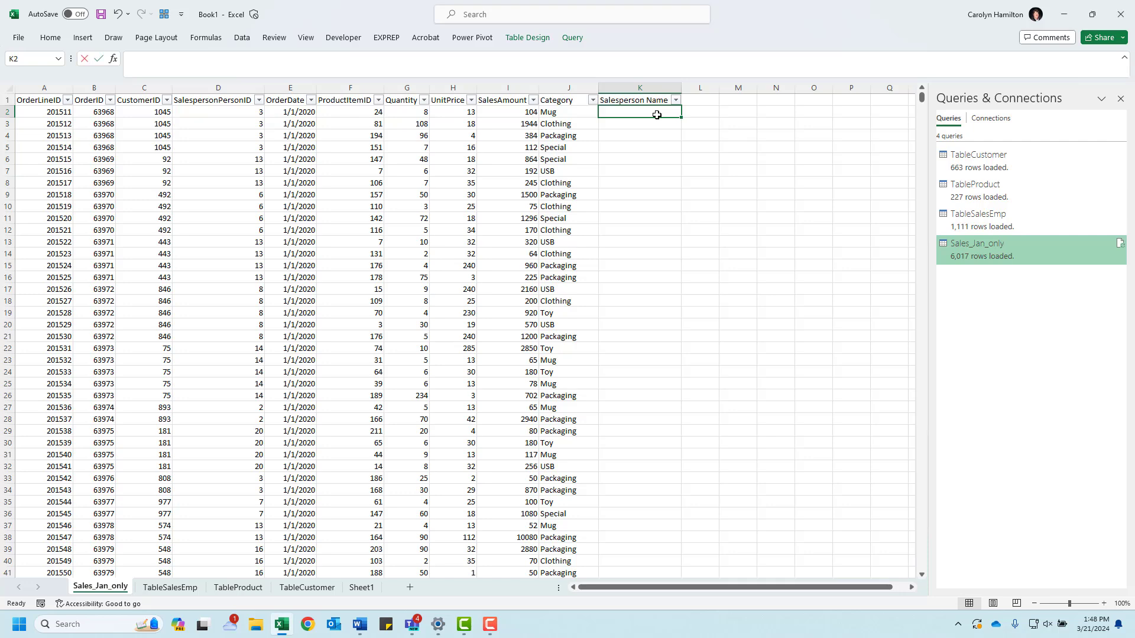
text(ook)
key(Tab)
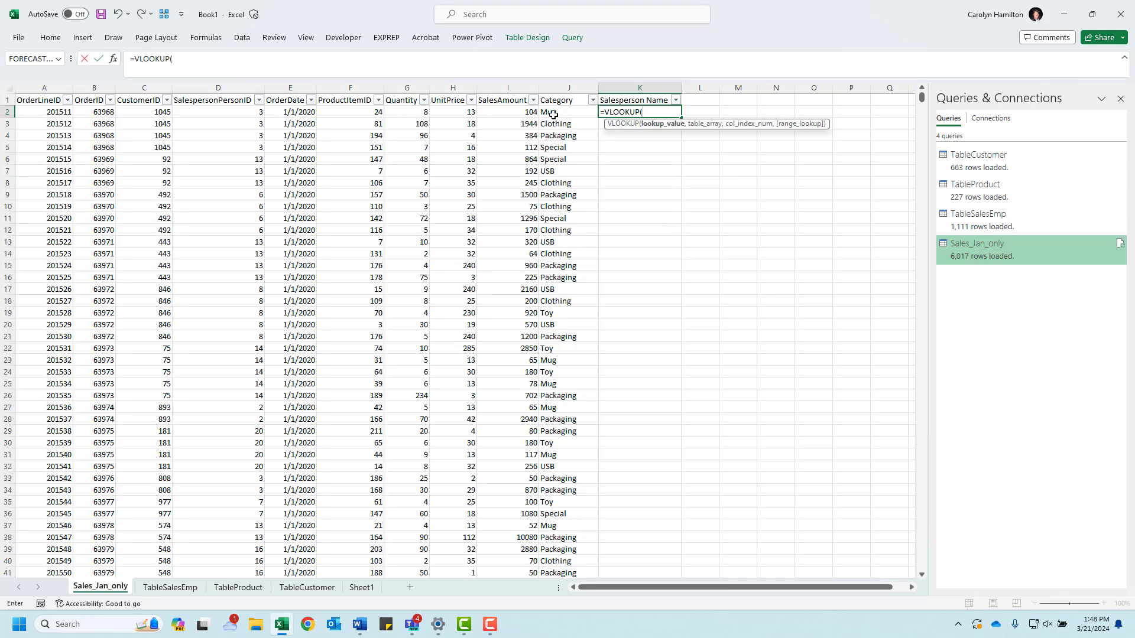
click(222, 112)
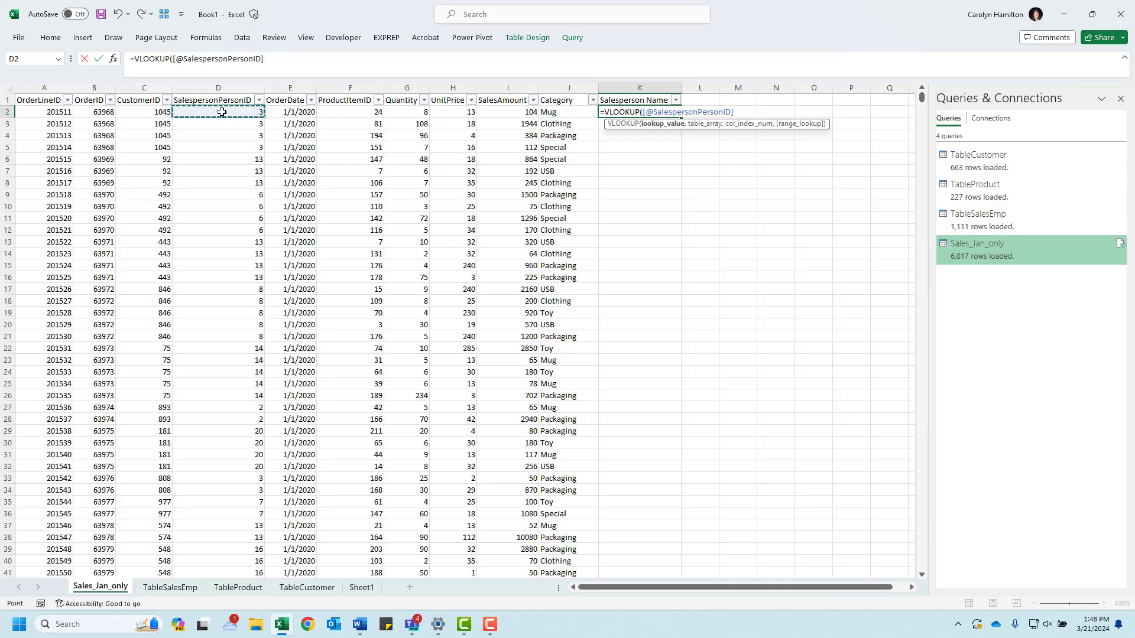
text(,)
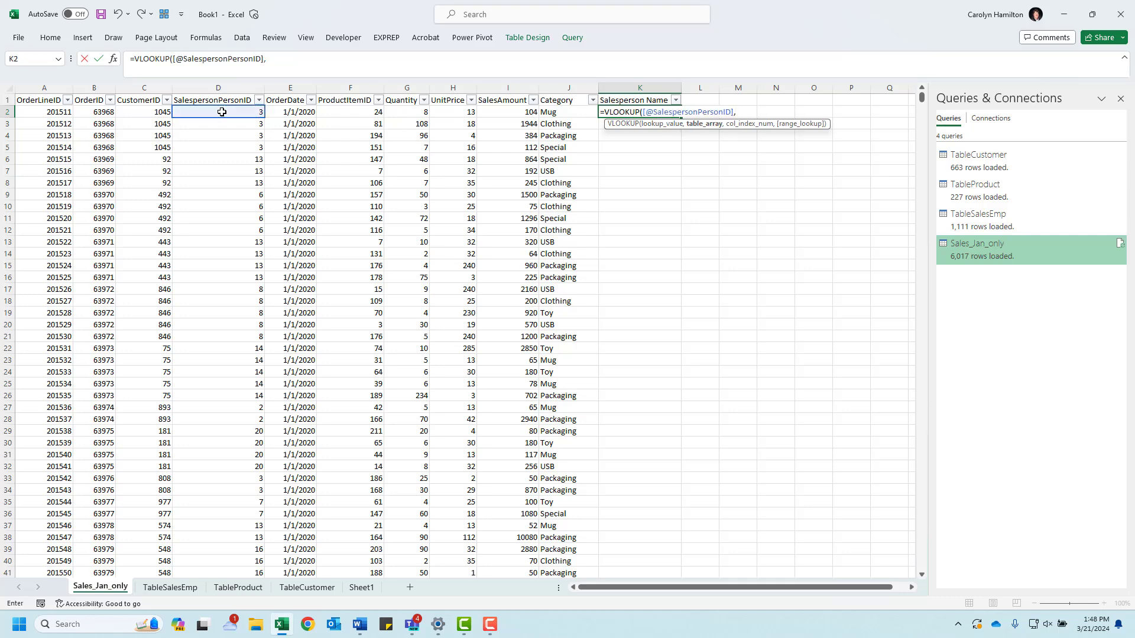
Step: Set the lookup's table array to all data rows of both columns of TableSalesEmp on the TableSalesEmp sheet
click(171, 588)
drag(76, 135, 27, 110)
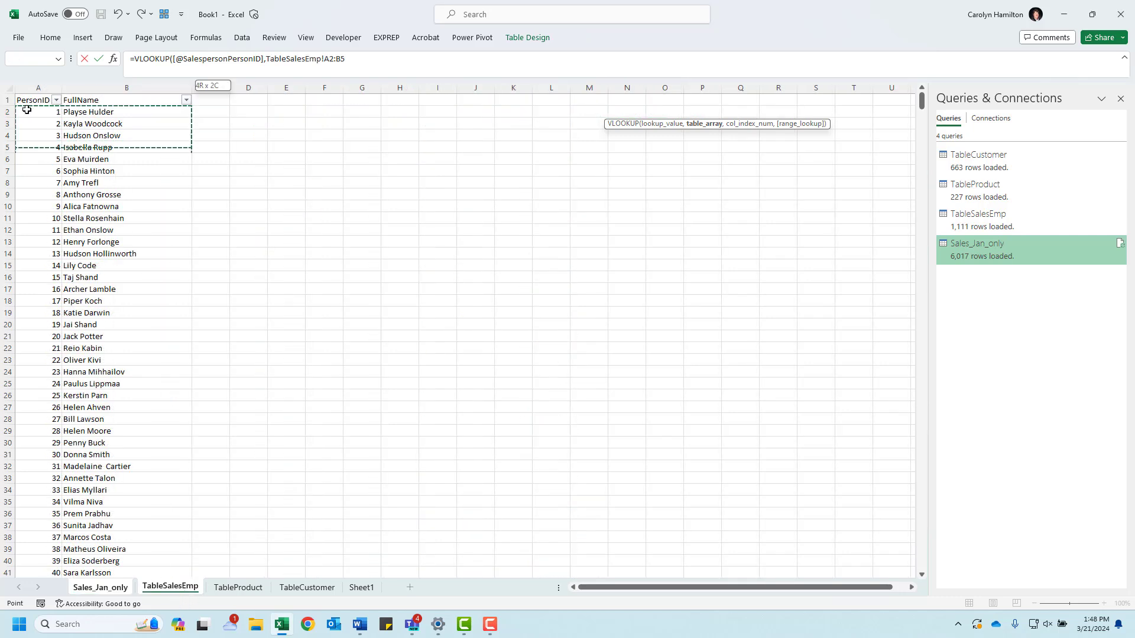
key(shift+Down)
key(shift+Down)
key(shift+Down)
key(shift+Down)
key(shift+Down)
key(shift+Down)
key(shift+Down)
key(shift+Down)
key(shift+Down)
key(shift+Down)
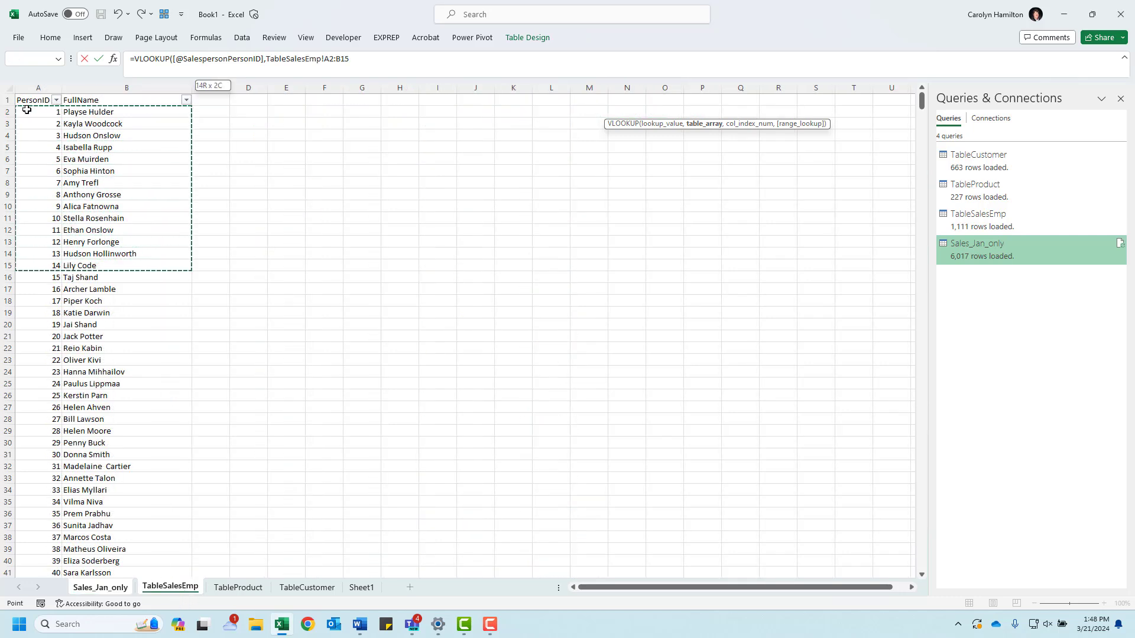
key(ctrl+shift+Down)
text(,)
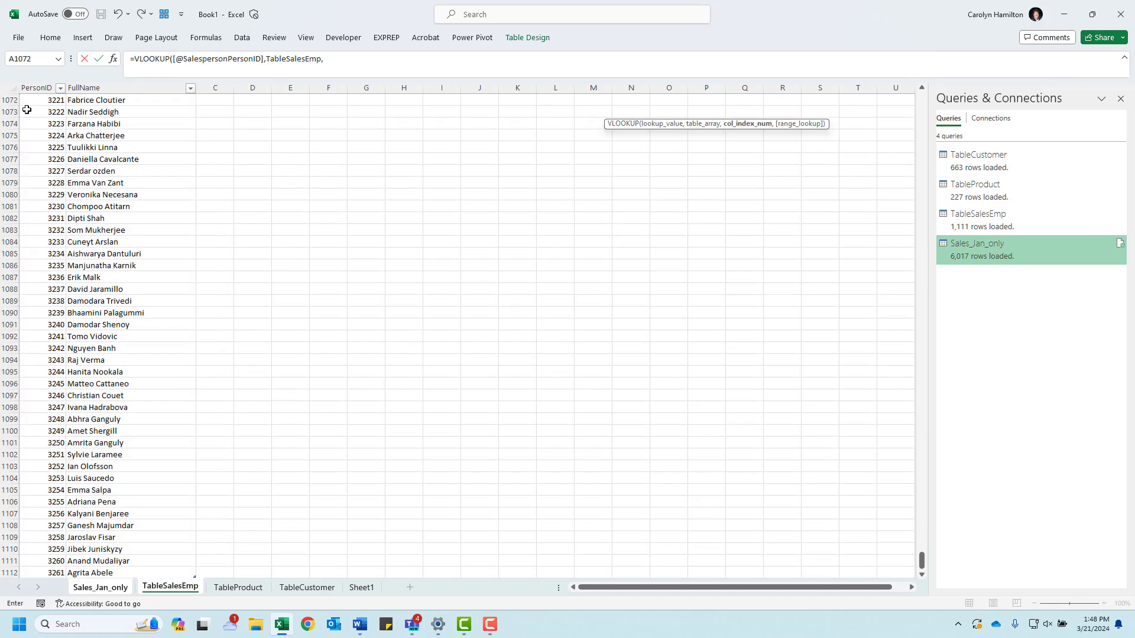
Step: Complete the Salesperson Name formula with column index 2 and FALSE for an exact match, and enter it
click(346, 58)
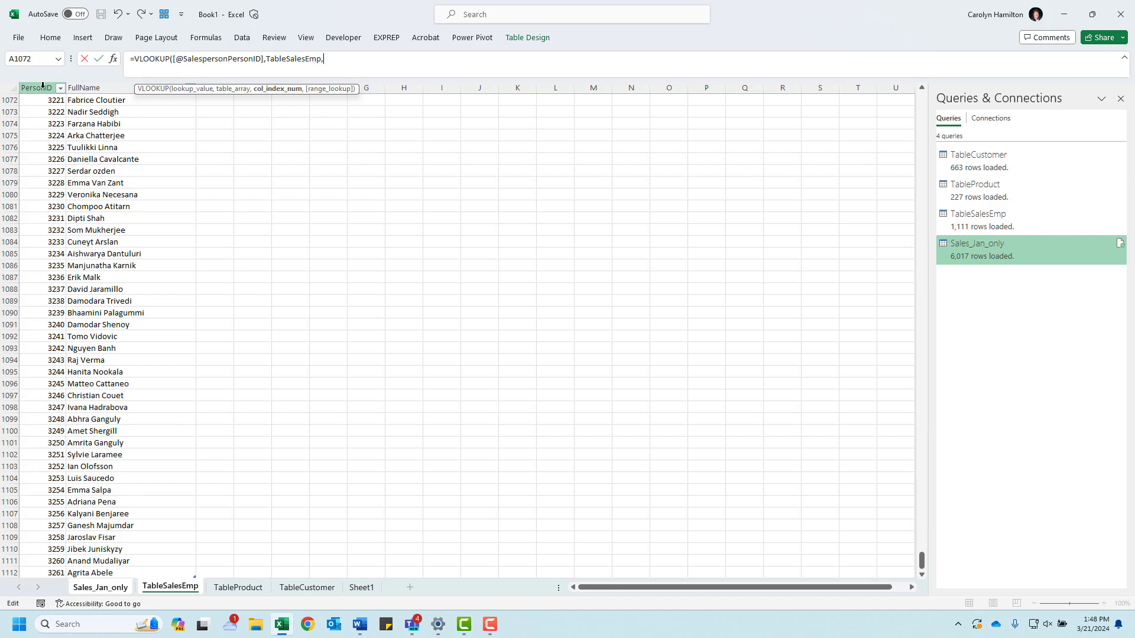
text(2)
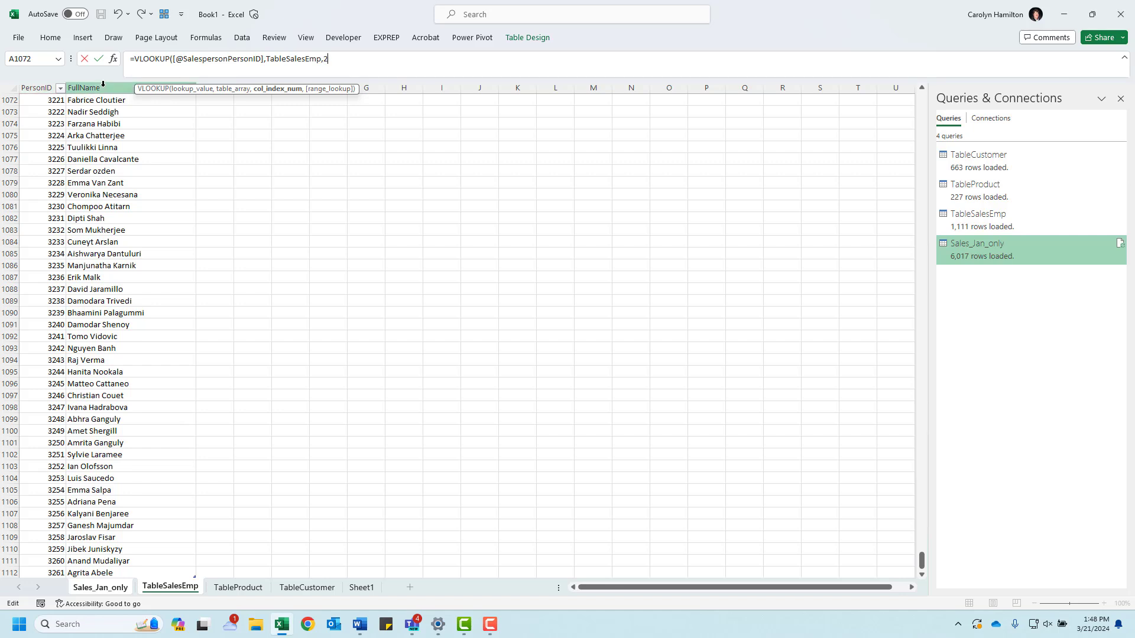
text(,Fal)
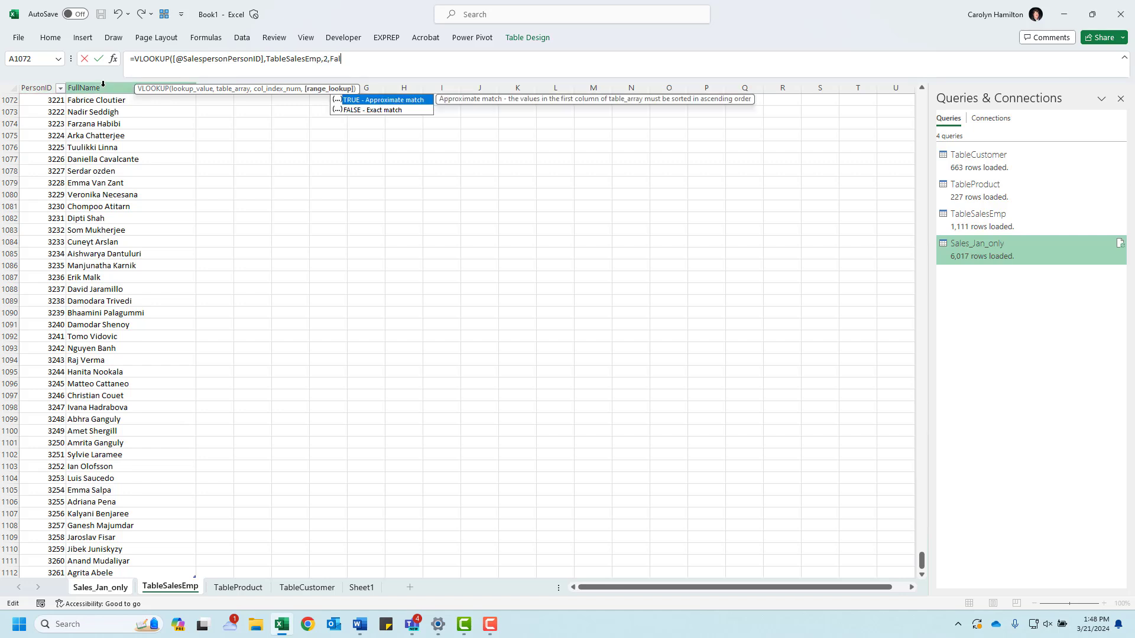
text(se)
key(Return)
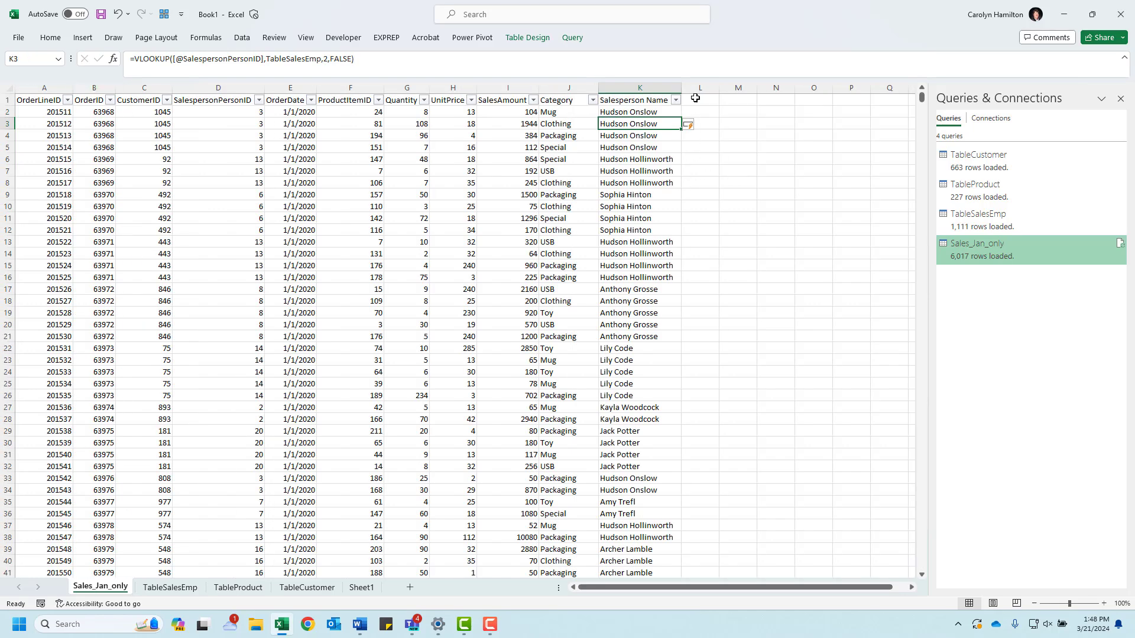
Step: Add a Customer column to the January sales table in column L
click(696, 98)
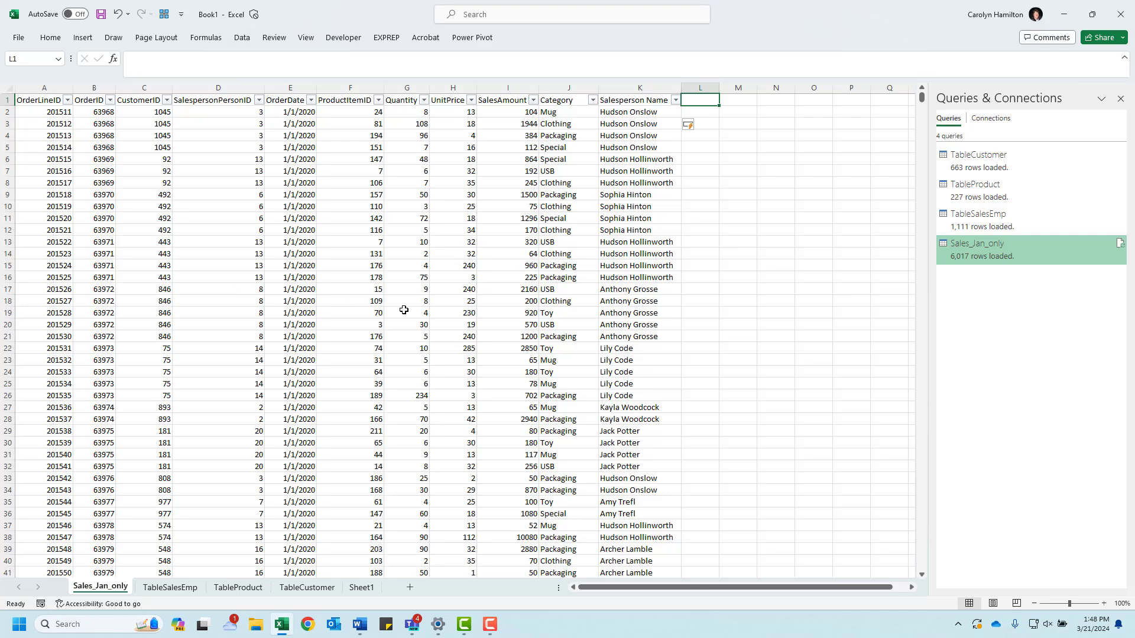
text(Customer)
key(Return)
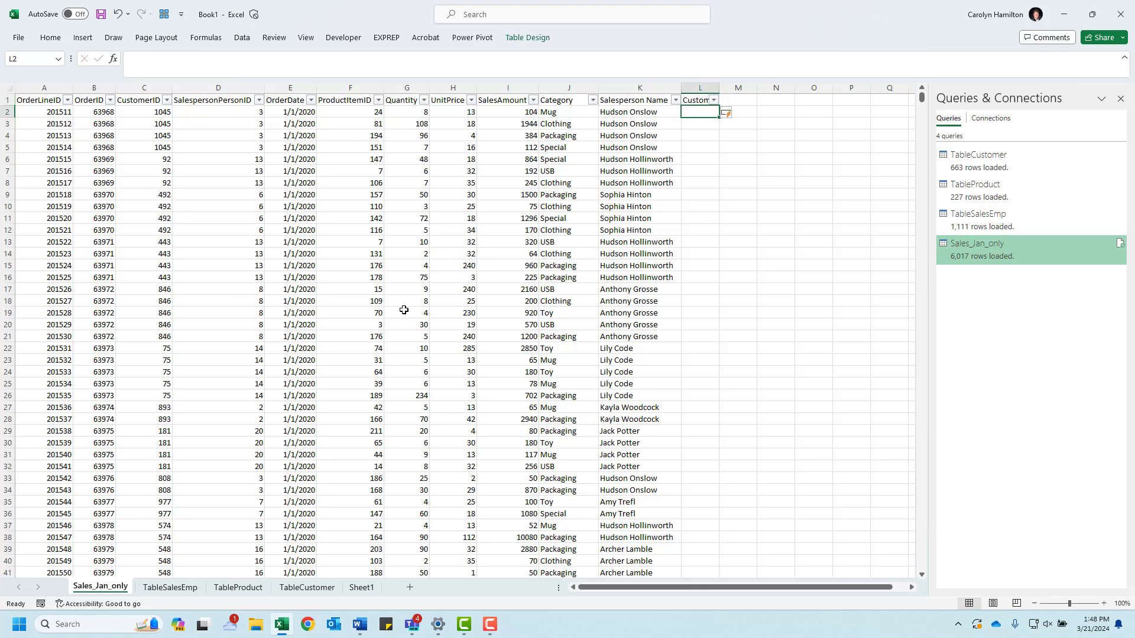
Step: Start a VLOOKUP in the first Customer cell with the row's CustomerID as lookup value and all TableCustomer data as table array
text(=vloo)
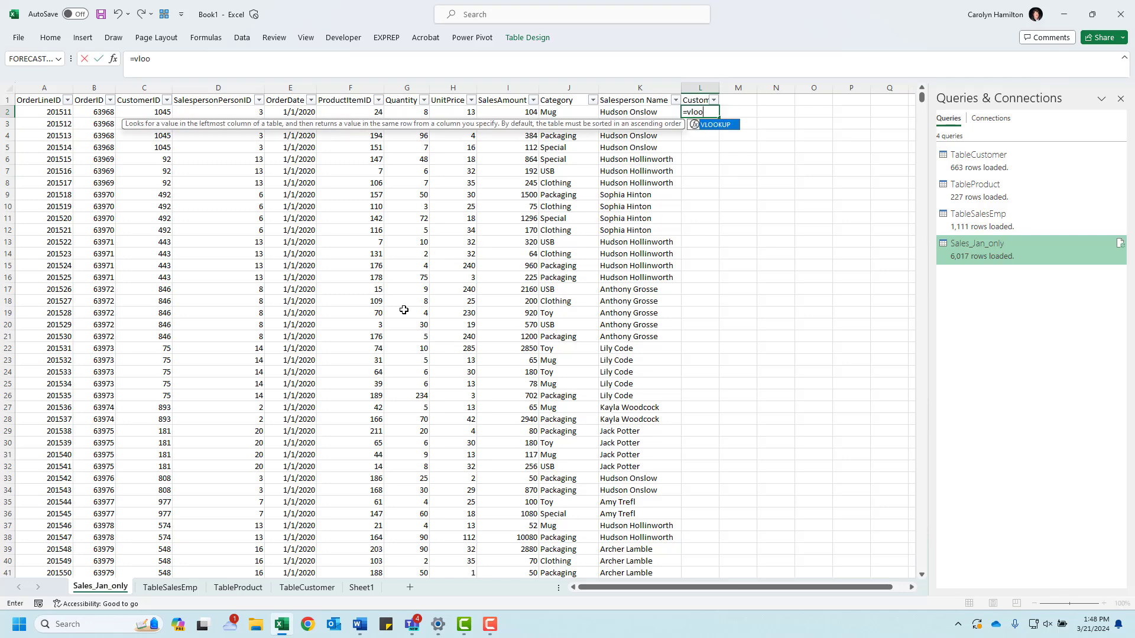
key(Tab)
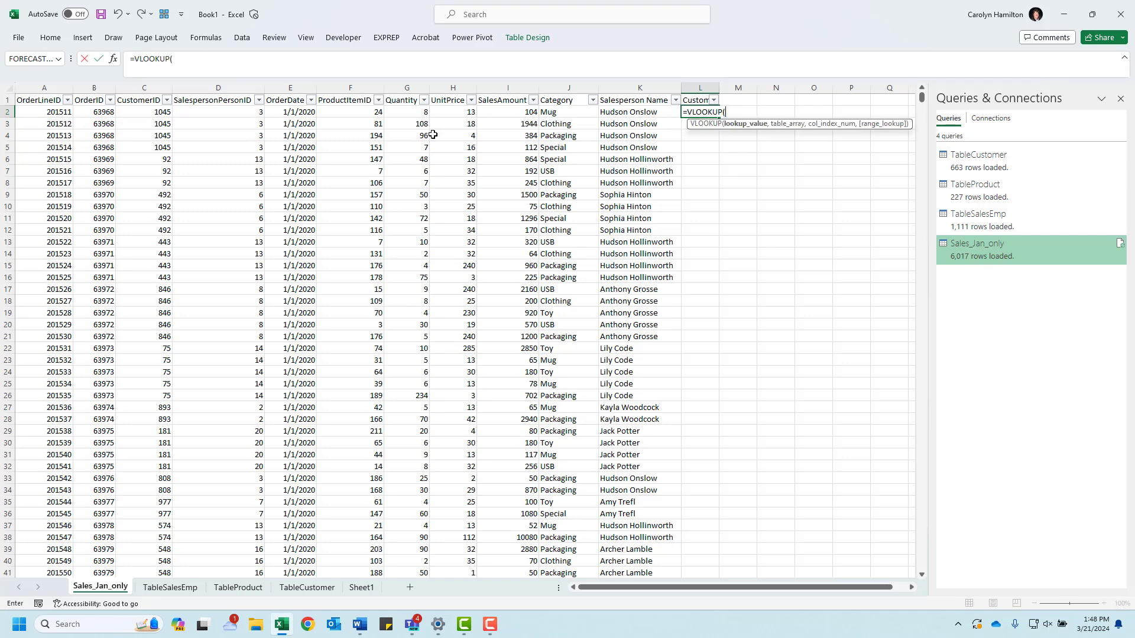
click(135, 114)
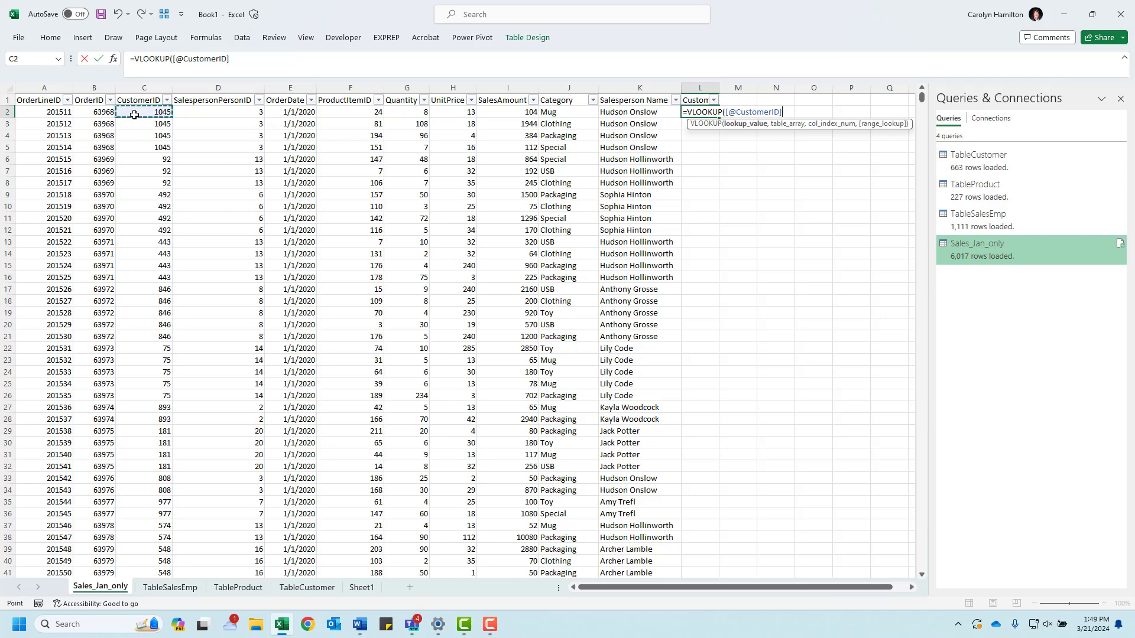
text(,)
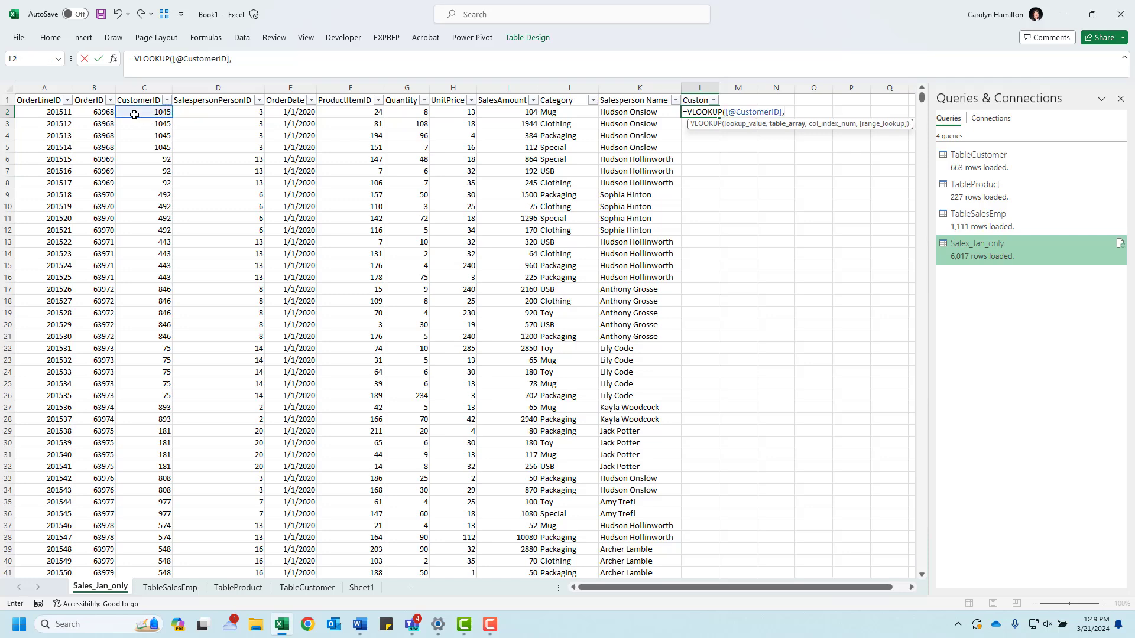
click(307, 587)
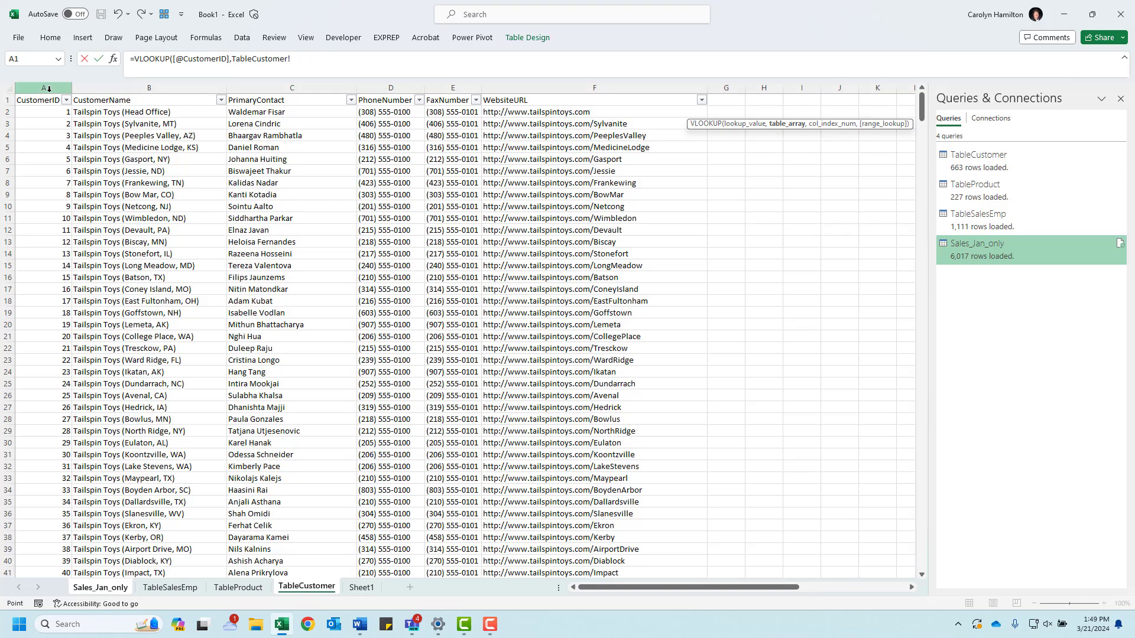
click(43, 113)
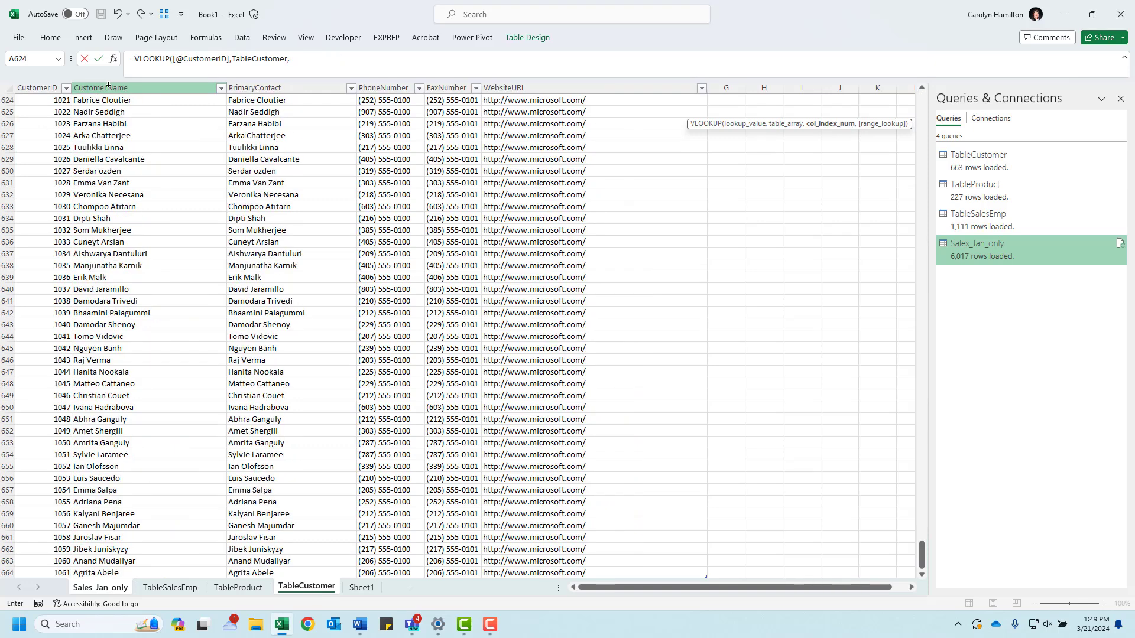
click(295, 59)
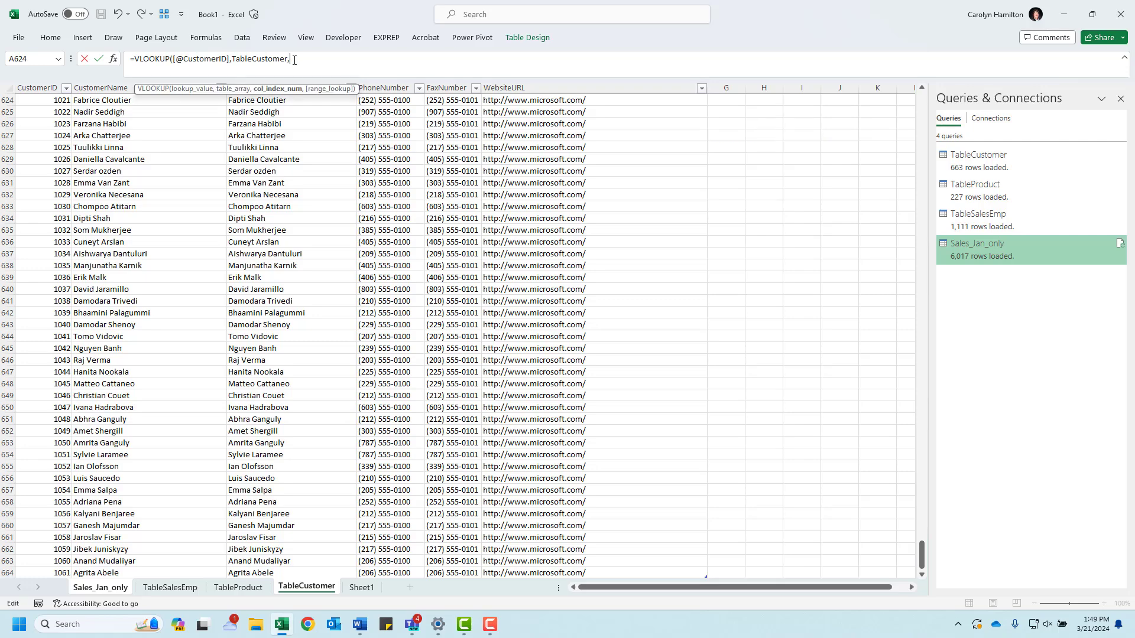
text(,)
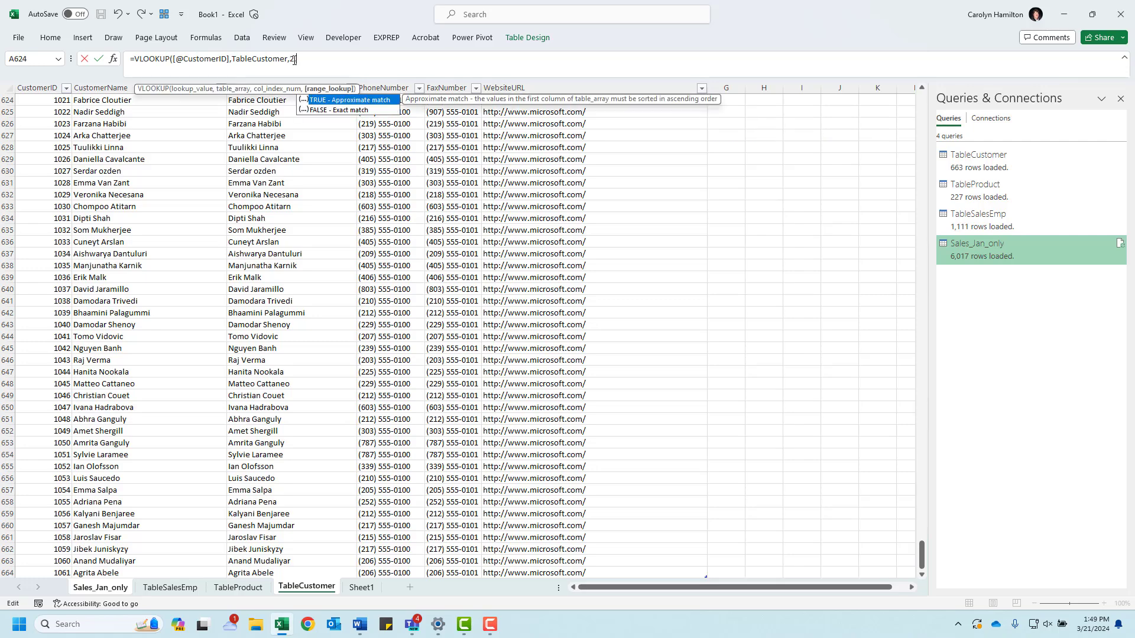
text(FALSE)
key(Return)
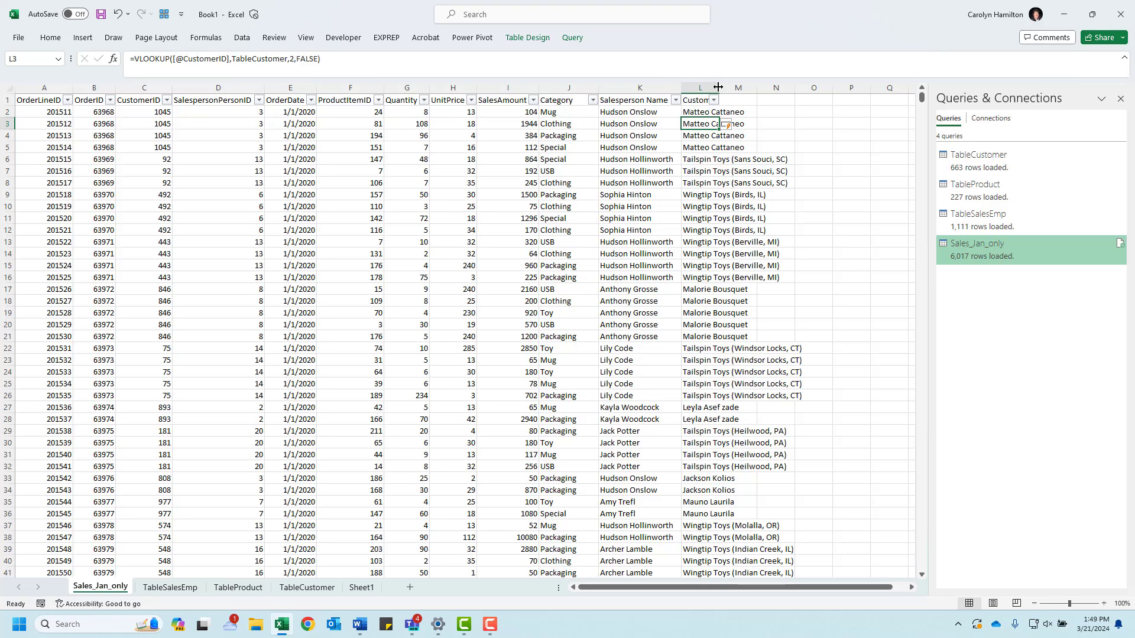
drag(718, 87, 760, 87)
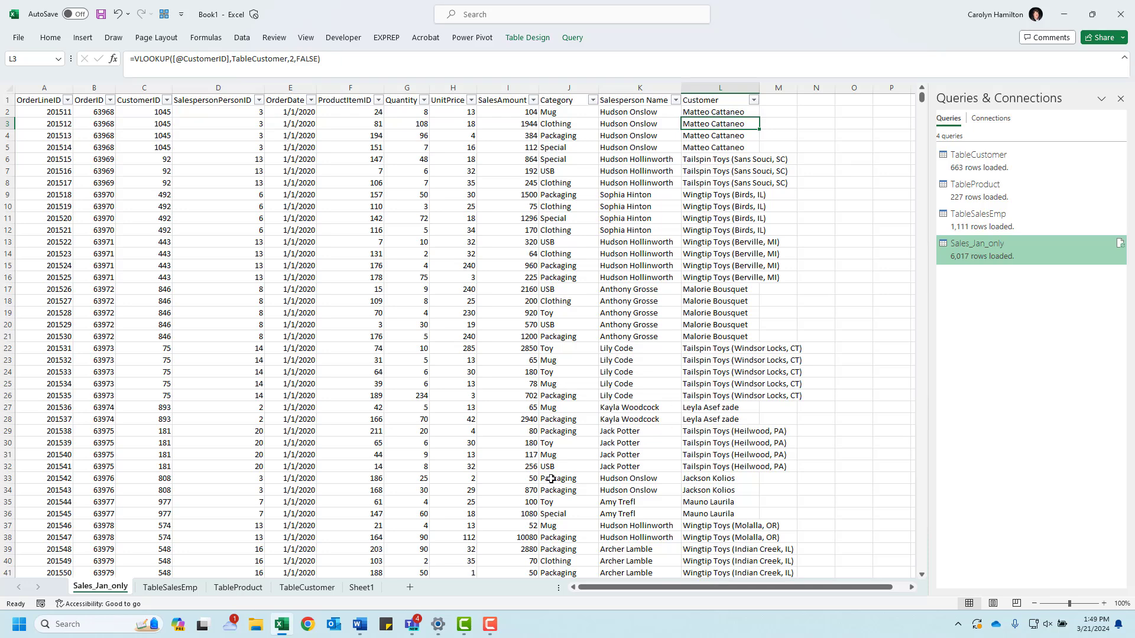
Step: Insert a PivotTable based on the Sales_Jan_only table on a new worksheet
click(365, 192)
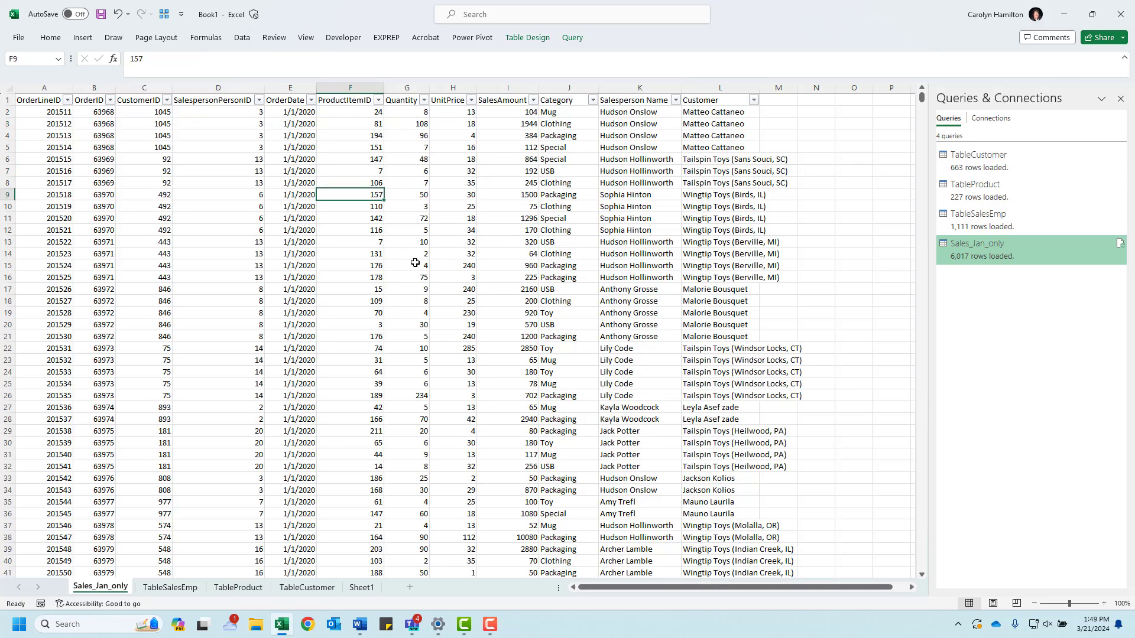
click(92, 42)
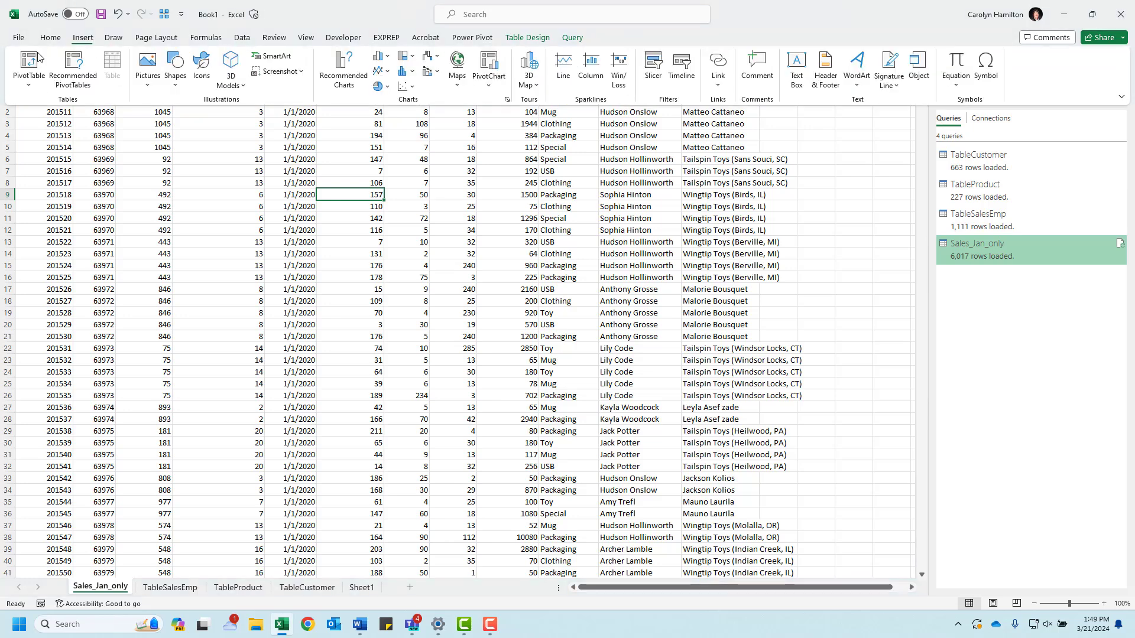
click(30, 82)
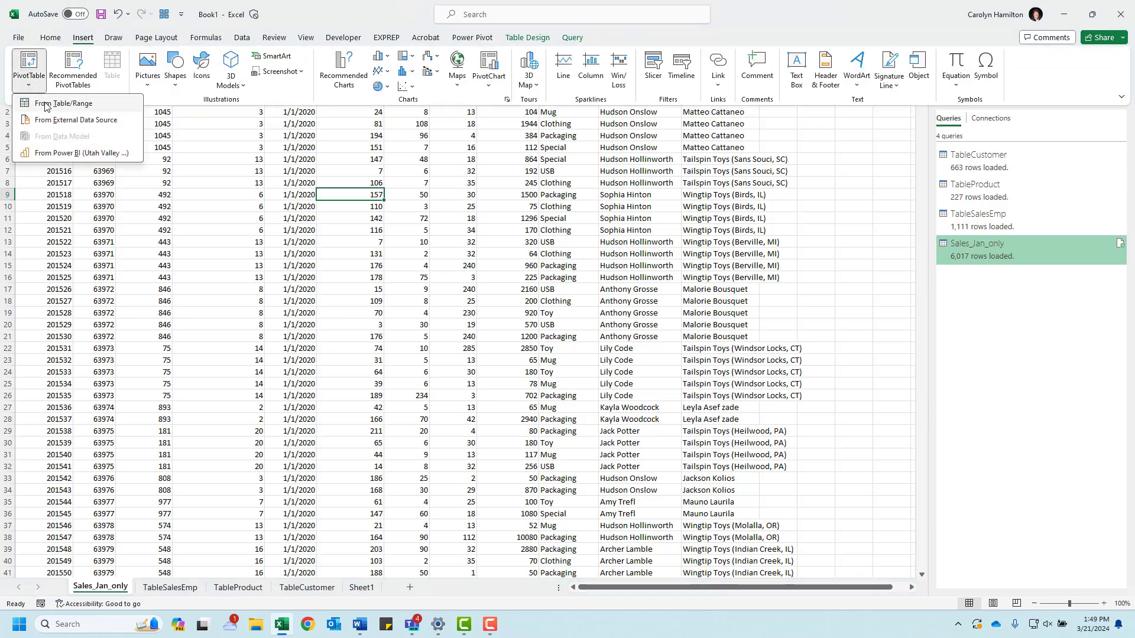
click(47, 104)
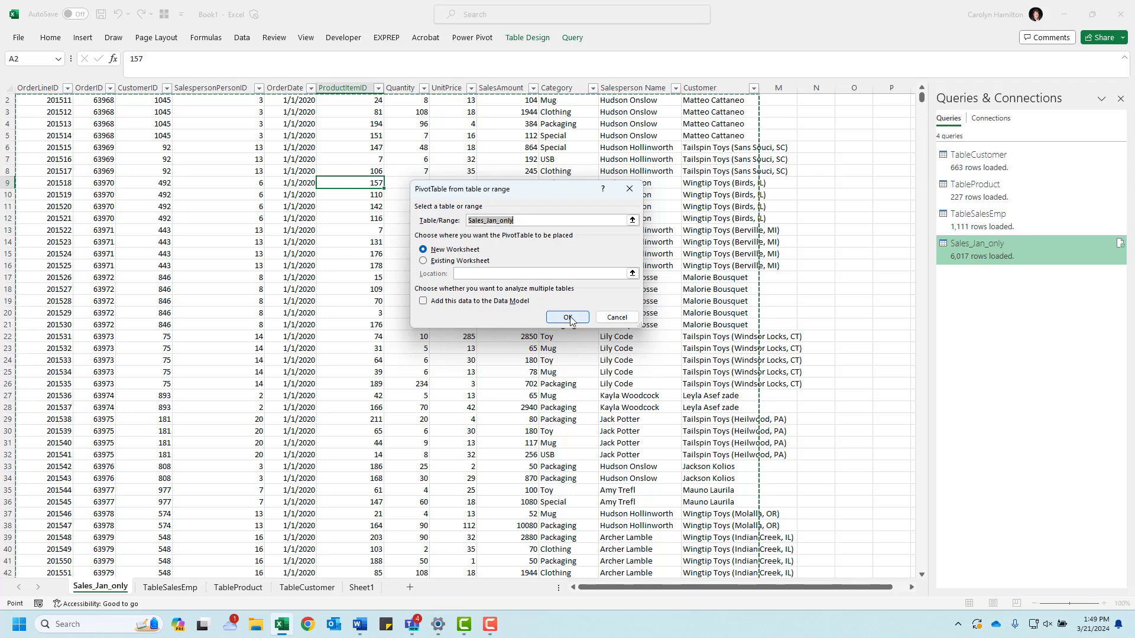
key(Return)
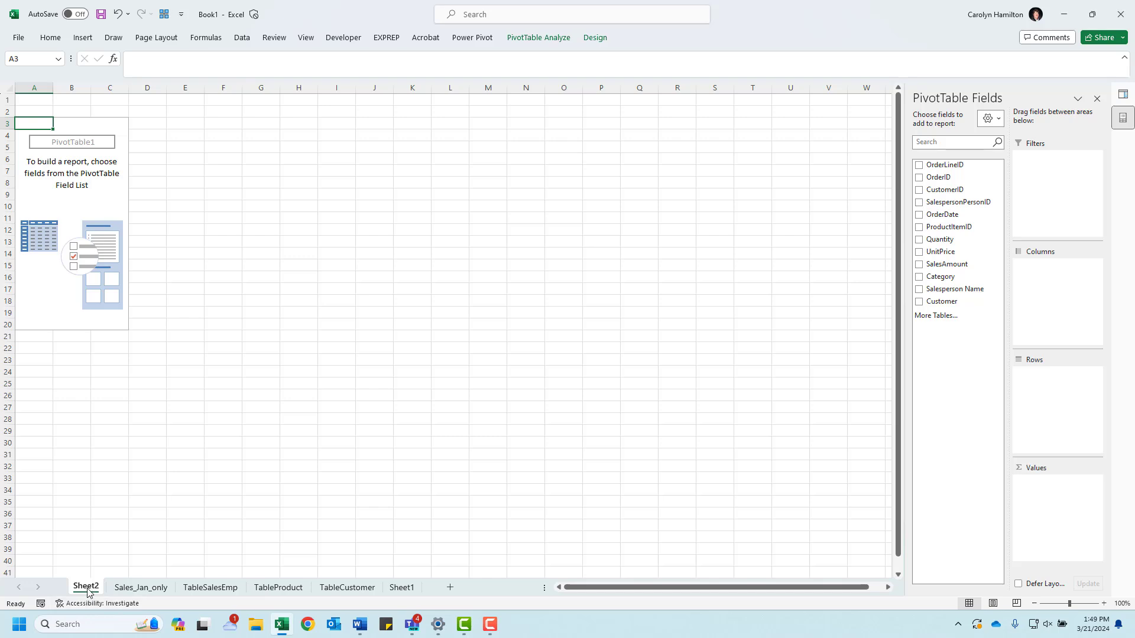
Step: Rename the new PivotTable worksheet as Total Sales
double_click(87, 587)
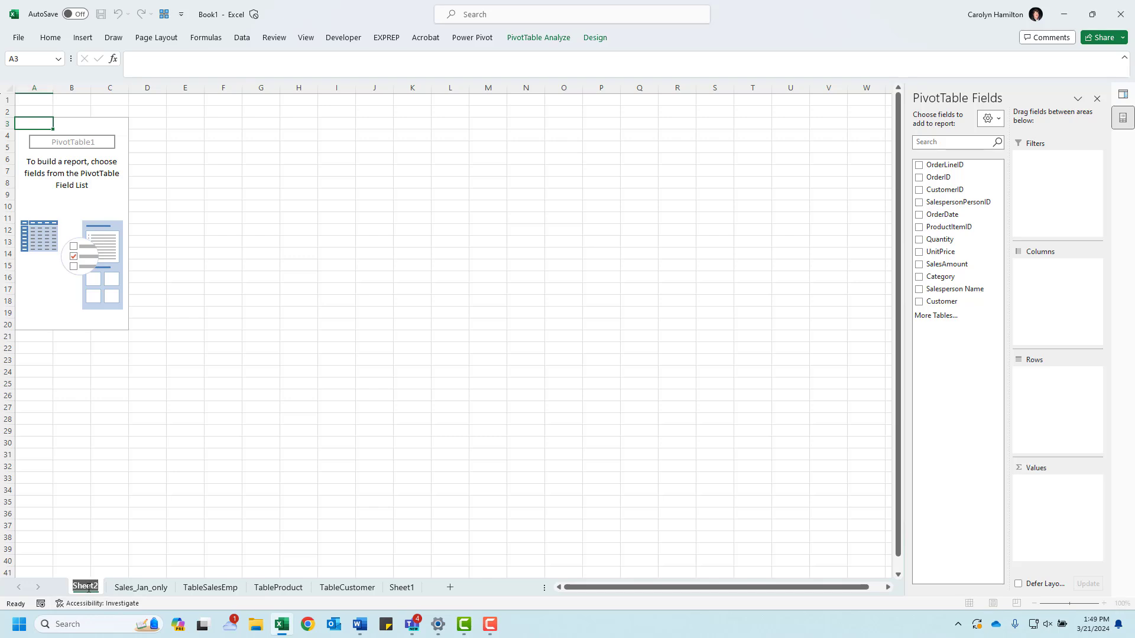
text(Tot)
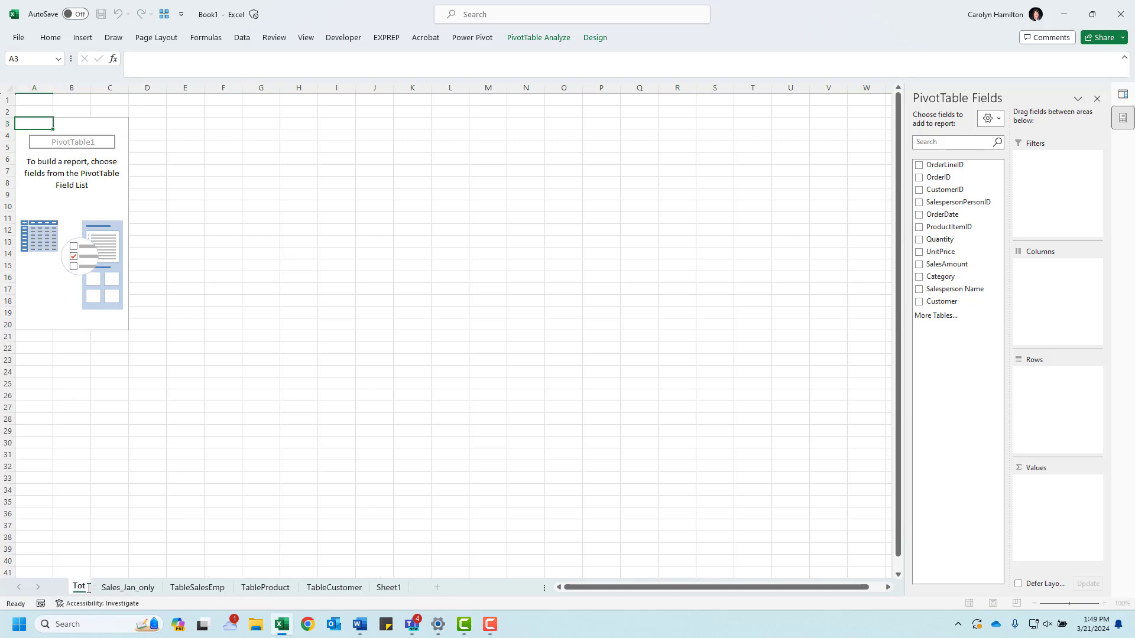
text(al Sales)
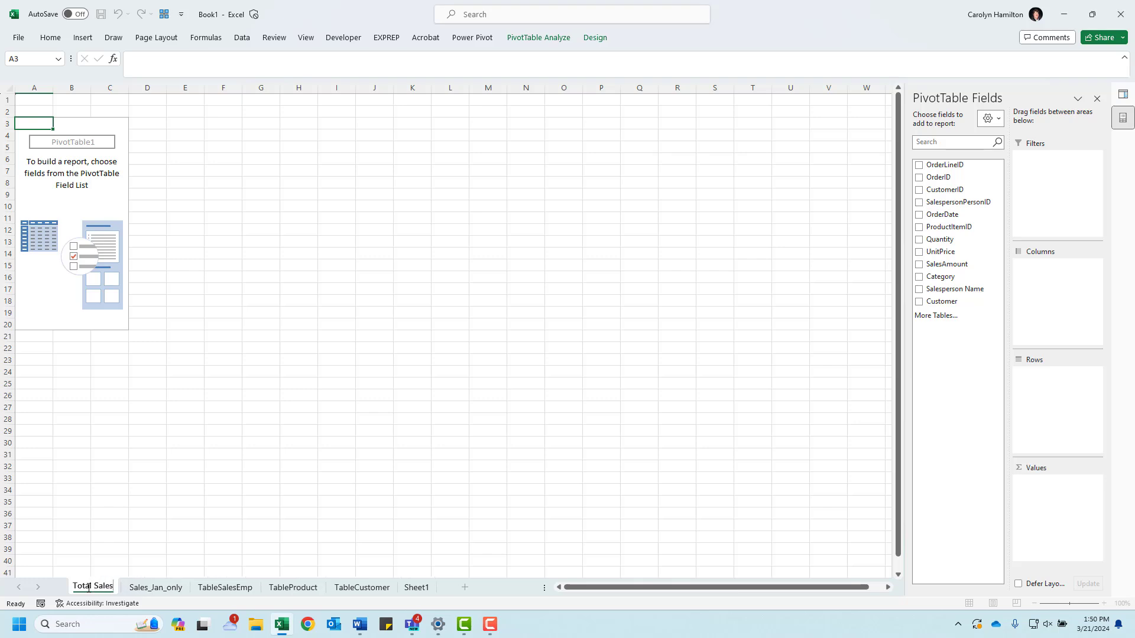
click(111, 135)
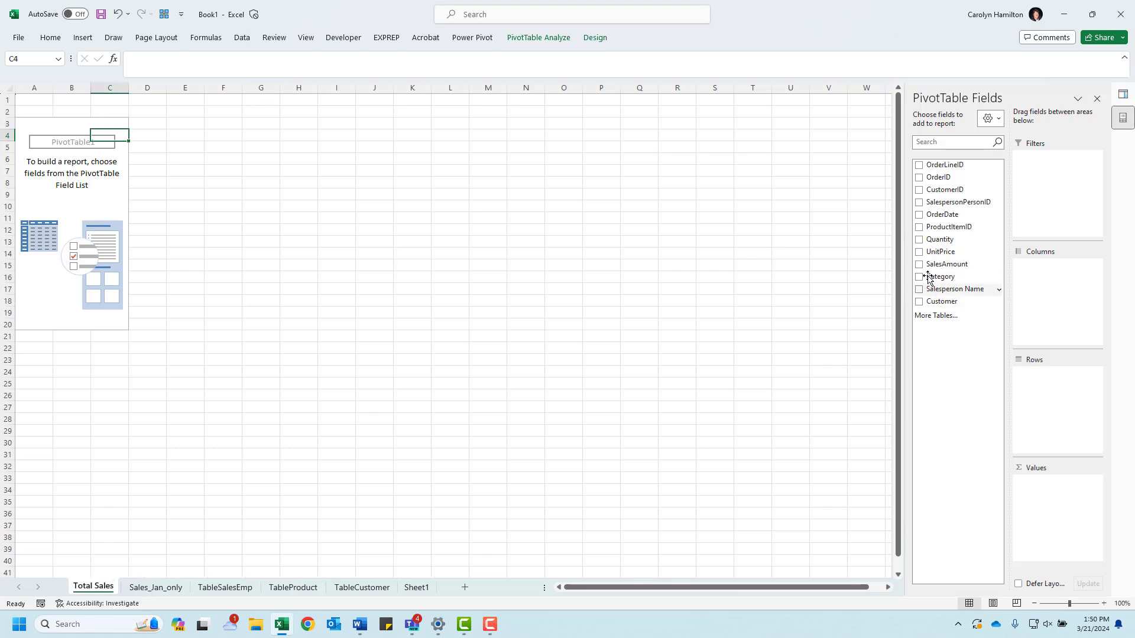
Step: Add SalesAmount to the PivotTable values and format the sum as dollar accounting with no decimal places
click(919, 265)
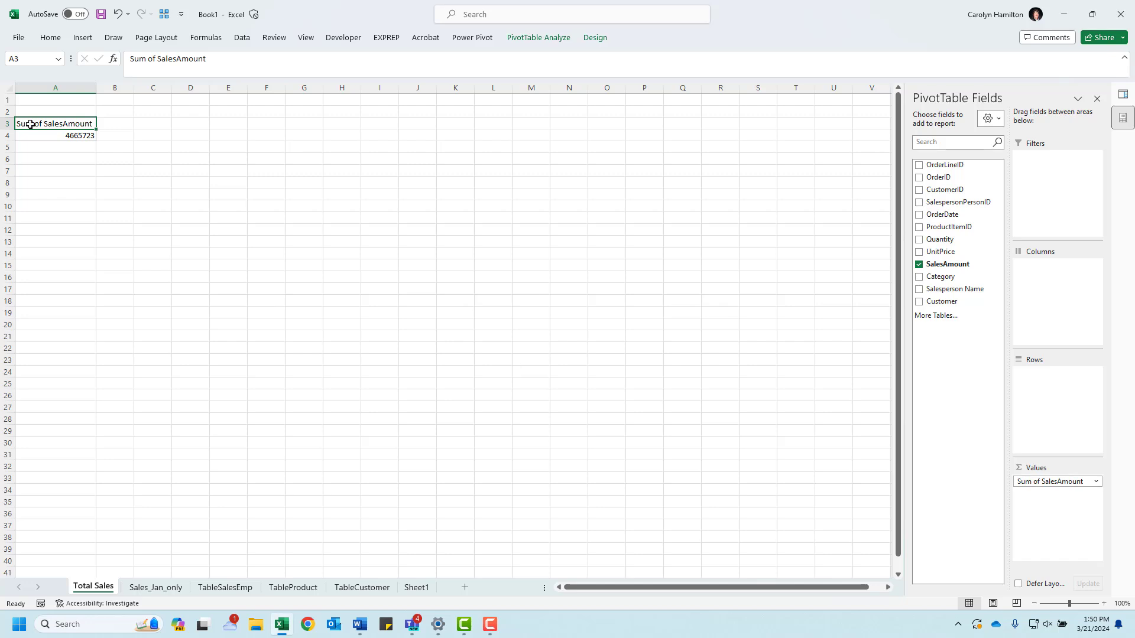
click(51, 138)
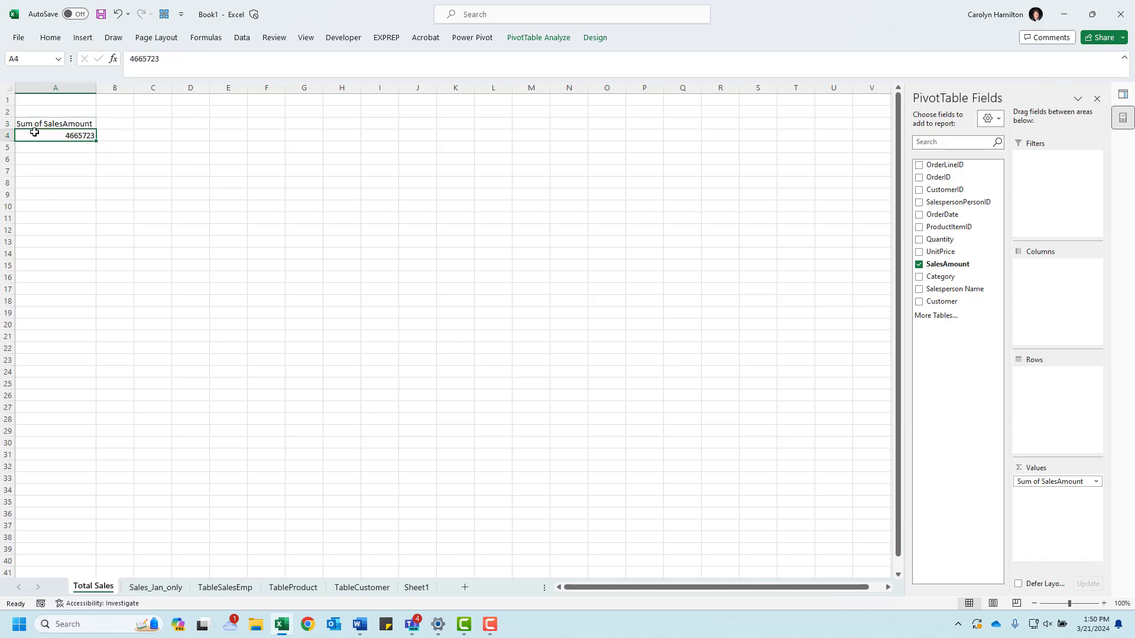
right_click(35, 135)
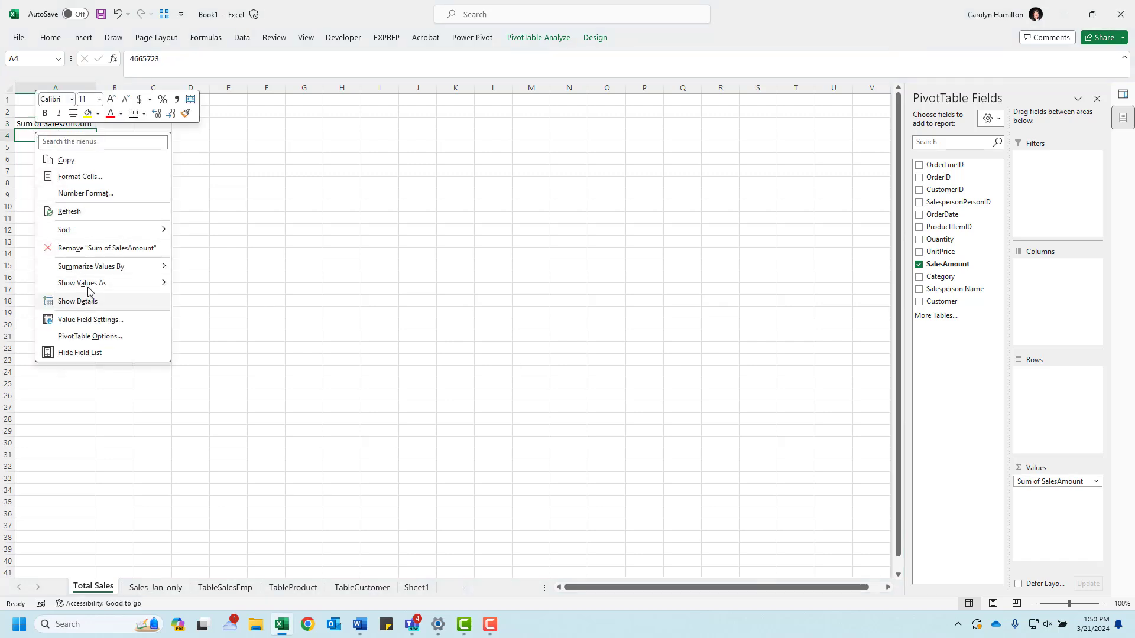
click(141, 103)
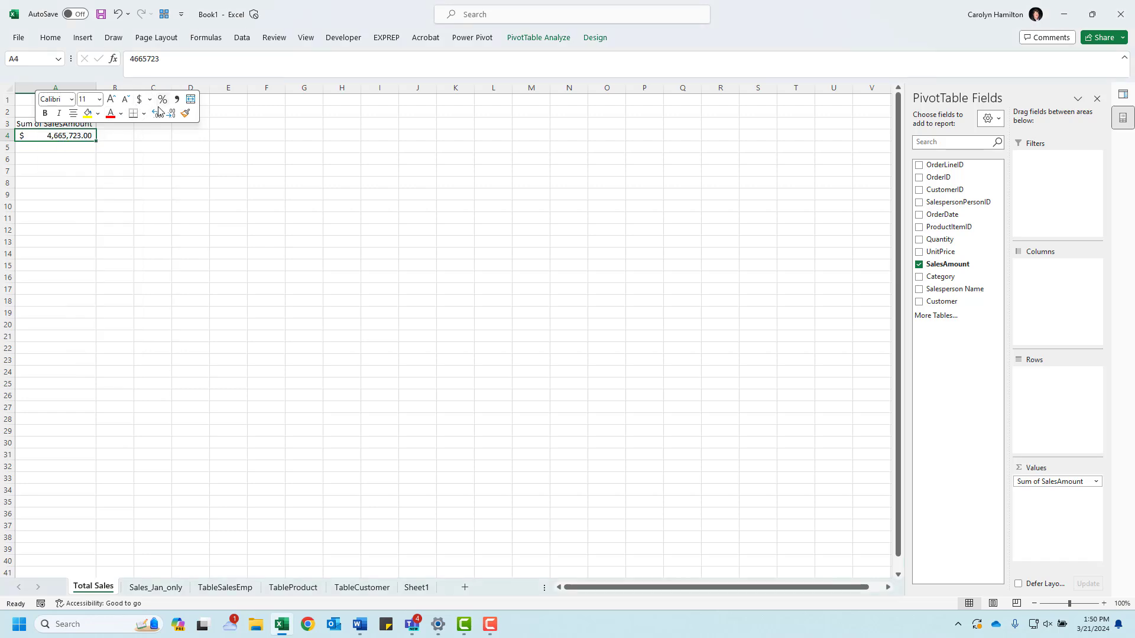
click(172, 114)
click(172, 114)
Step: Insert a second PivotTable at cell D3 of the Total Sales sheet, using the whole Sales_Jan_only table as source
click(193, 125)
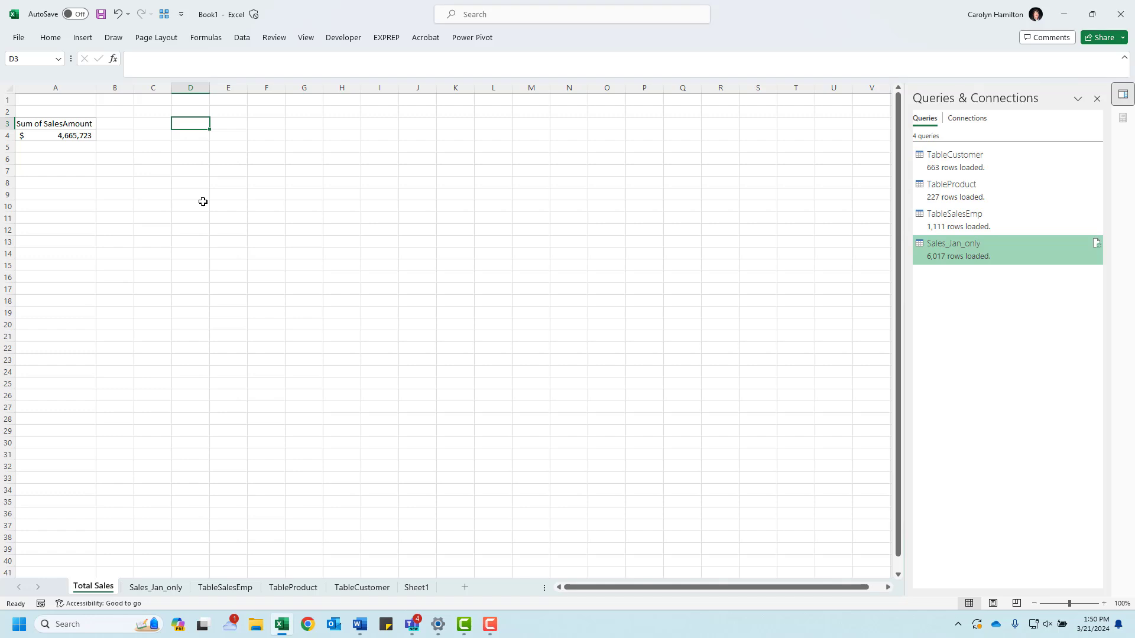
click(1097, 99)
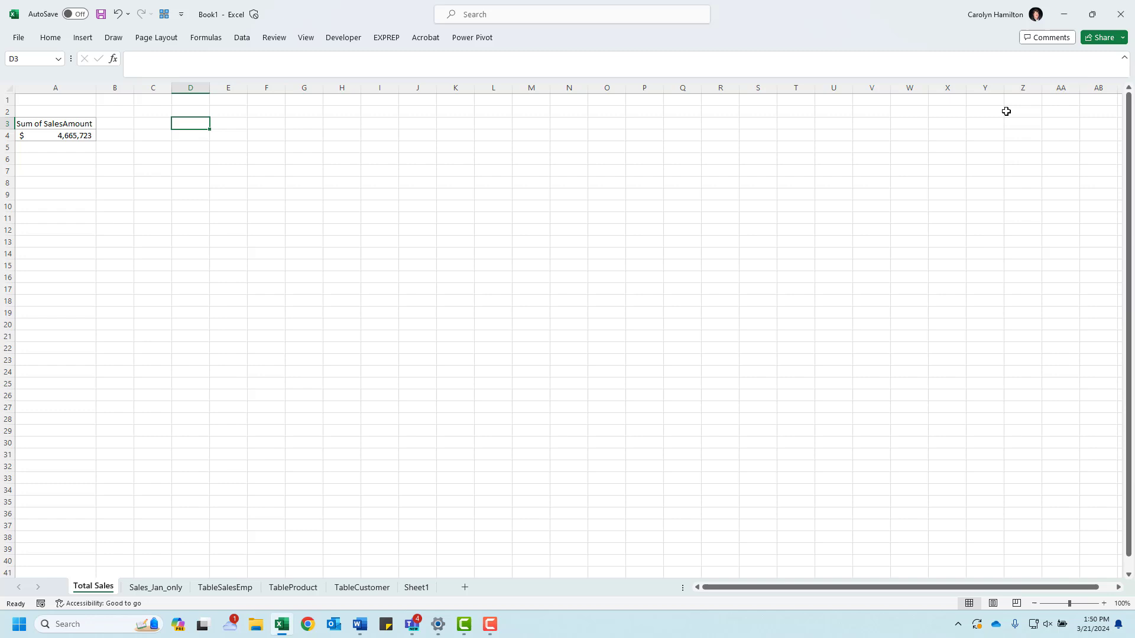
click(83, 38)
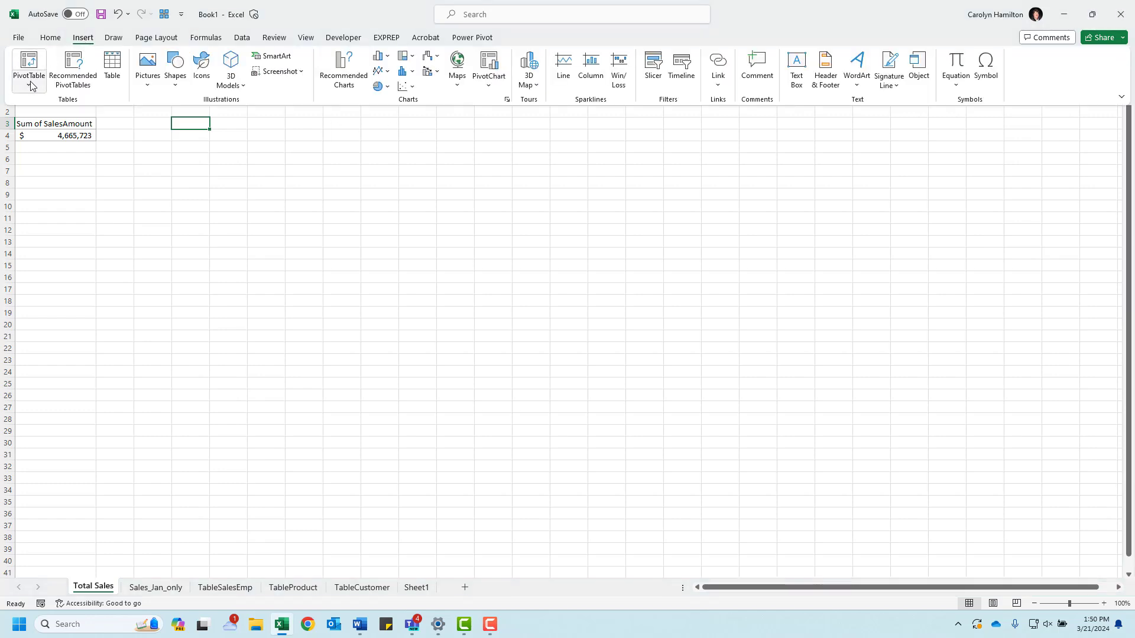
click(31, 84)
click(45, 103)
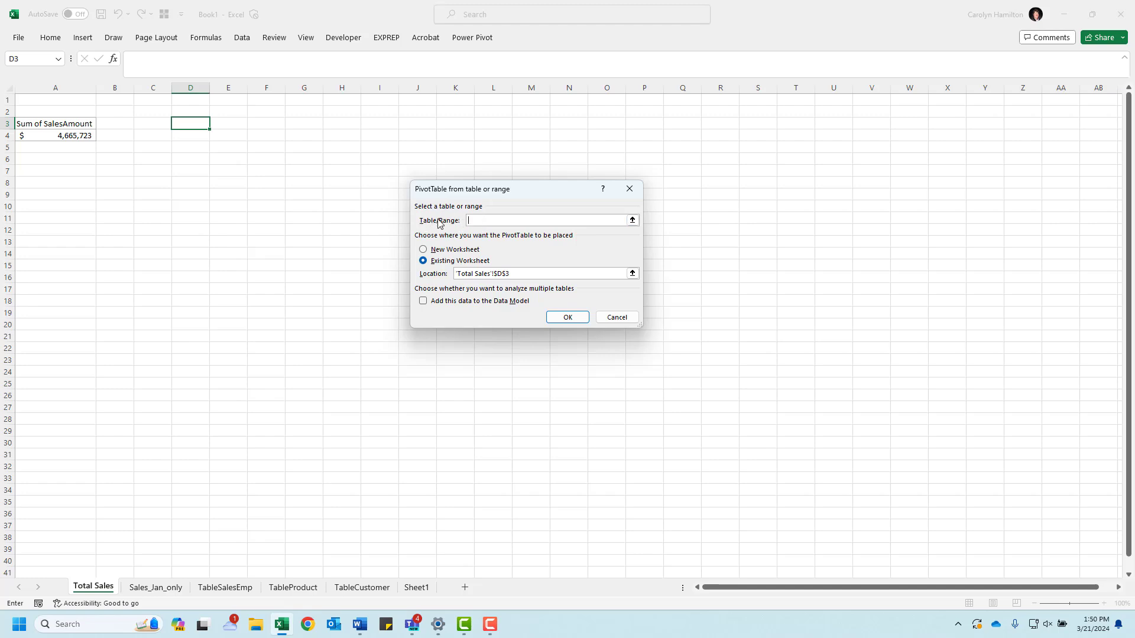
click(633, 220)
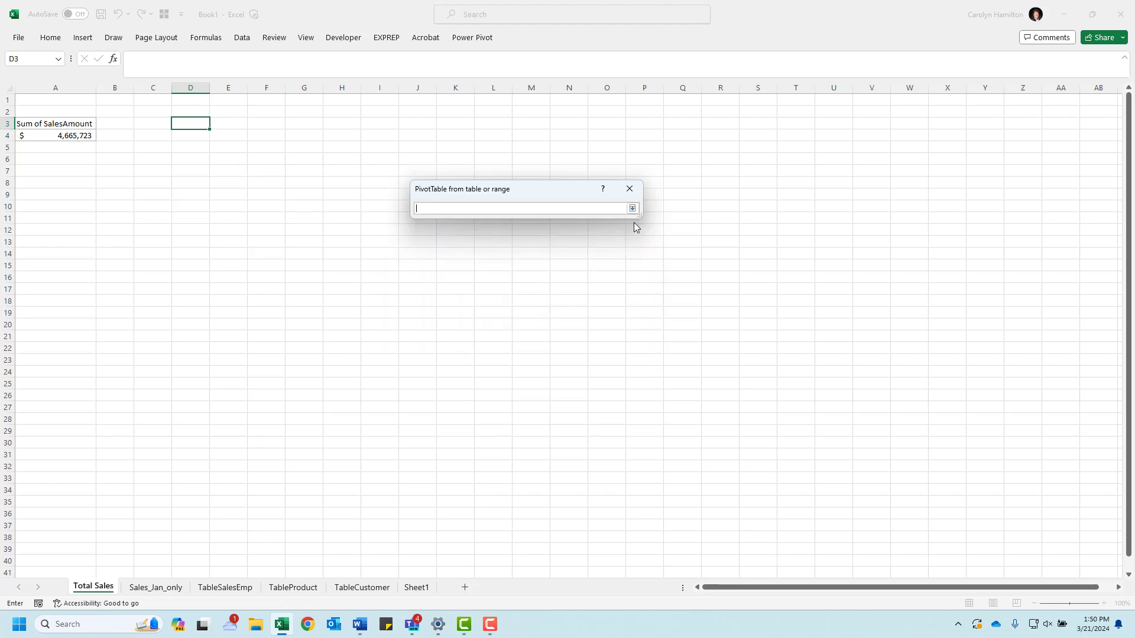
click(150, 591)
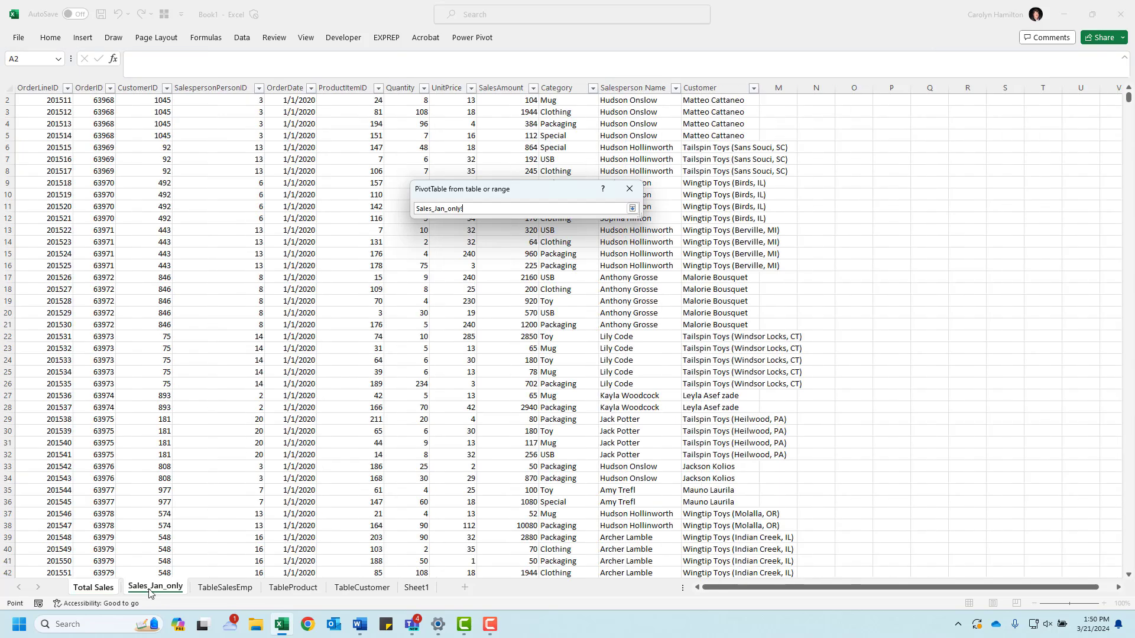
click(41, 104)
key(Up)
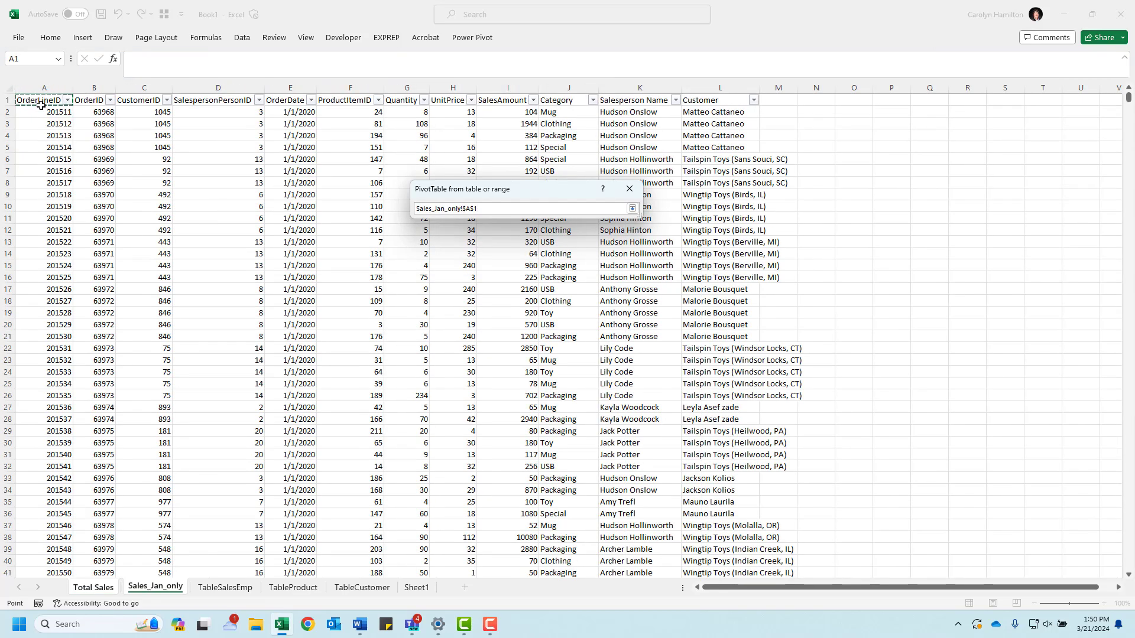
key(ctrl+shift+Right)
key(ctrl+shift+Down)
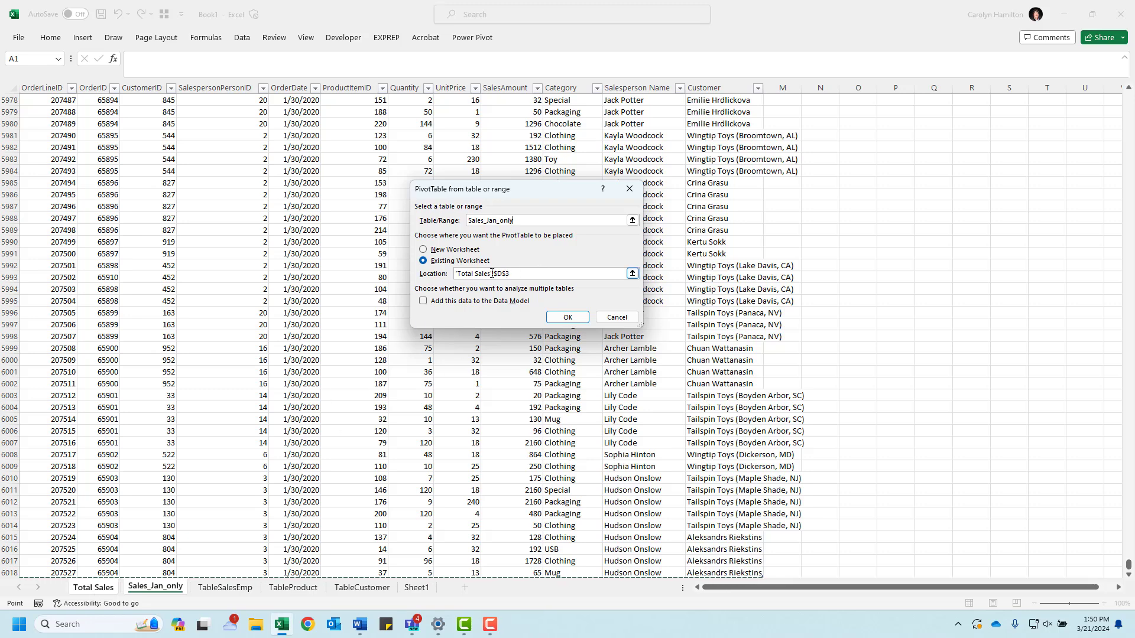
click(568, 317)
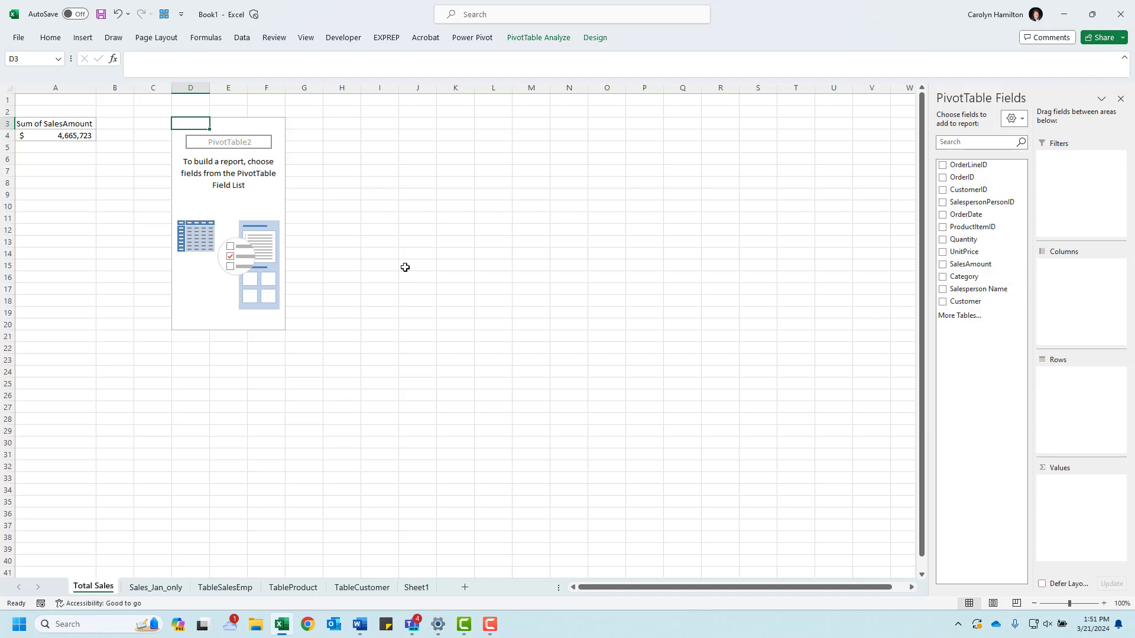
Step: Add Category as rows and Quantity as values to the second PivotTable, checking the fields against the sample dashboard document
click(943, 277)
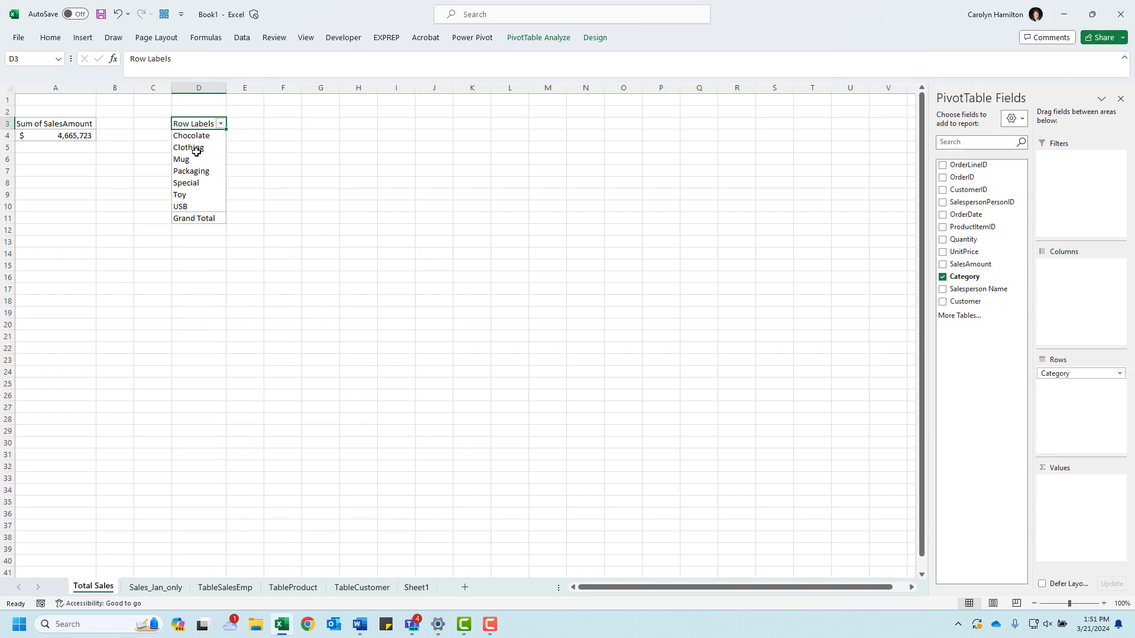
drag(0, 177, 947, 104)
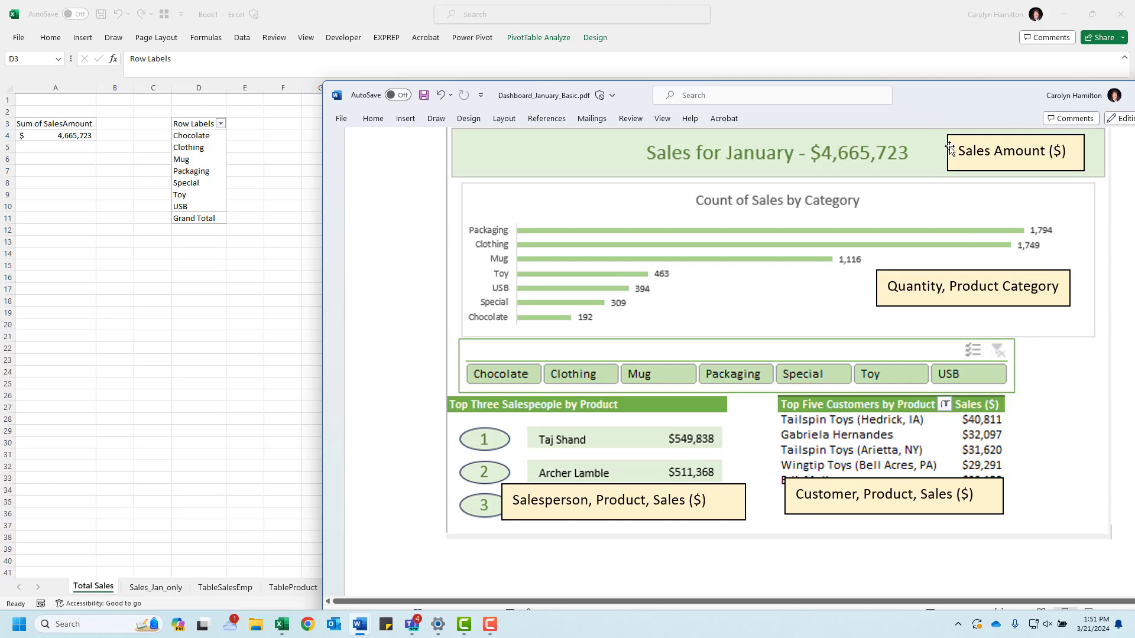
drag(961, 105, 0, 106)
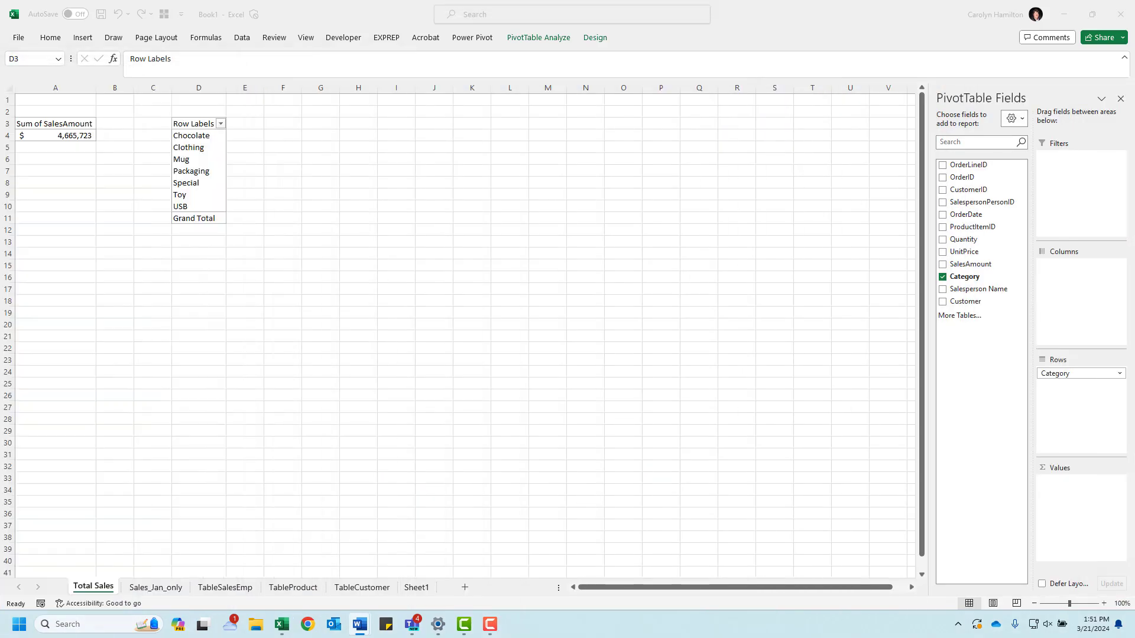
click(944, 245)
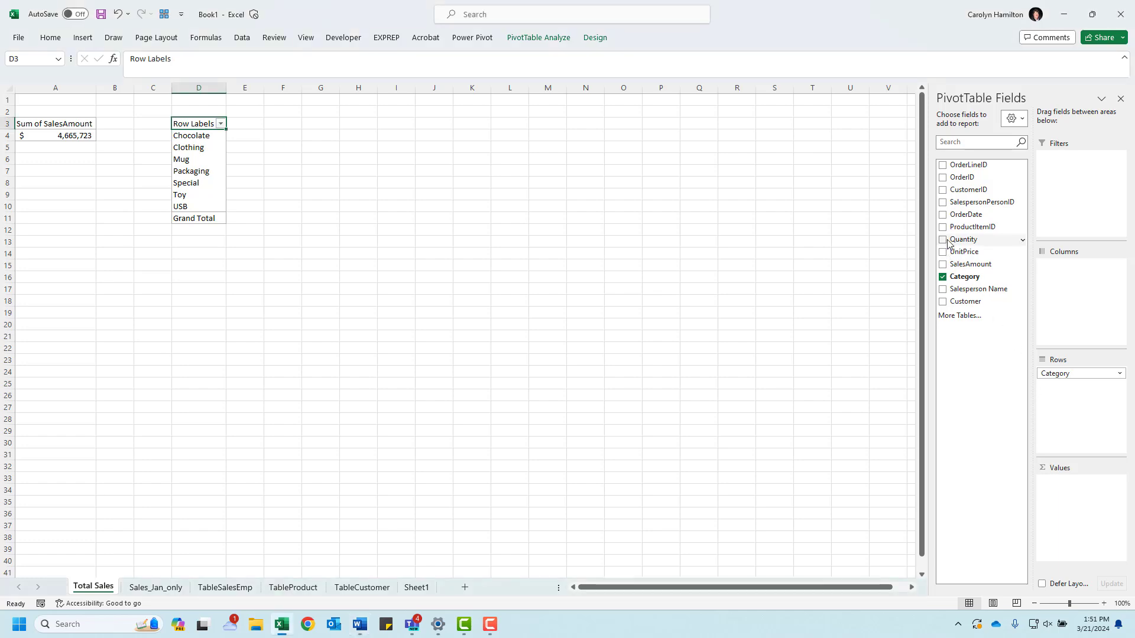
click(944, 240)
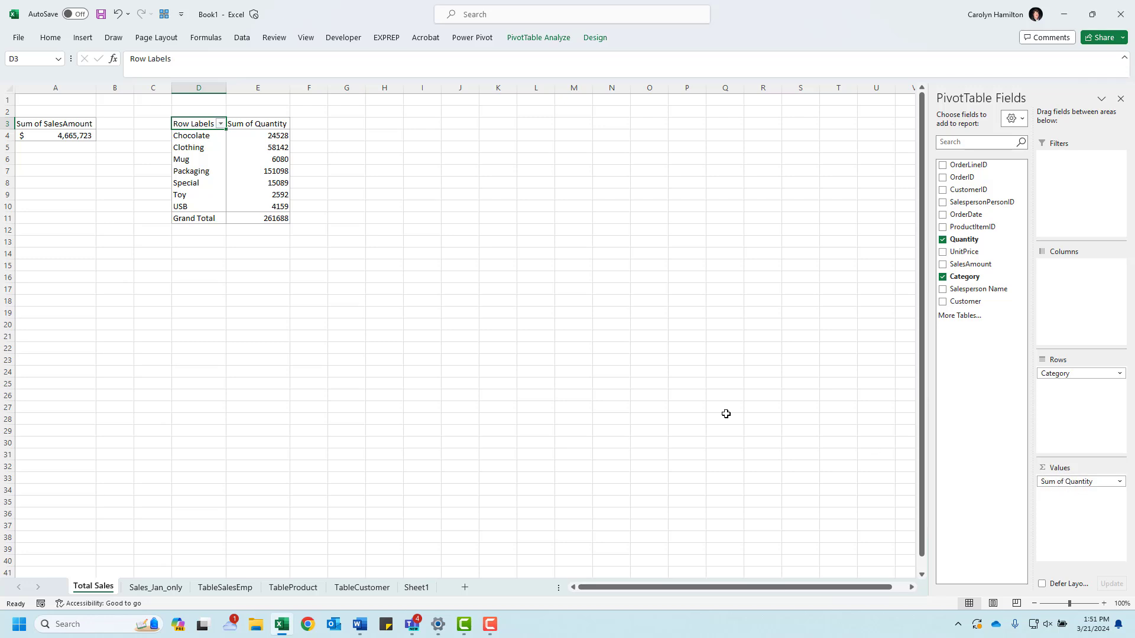
Step: Sort the category PivotTable by Sum of Quantity from largest to smallest
click(238, 137)
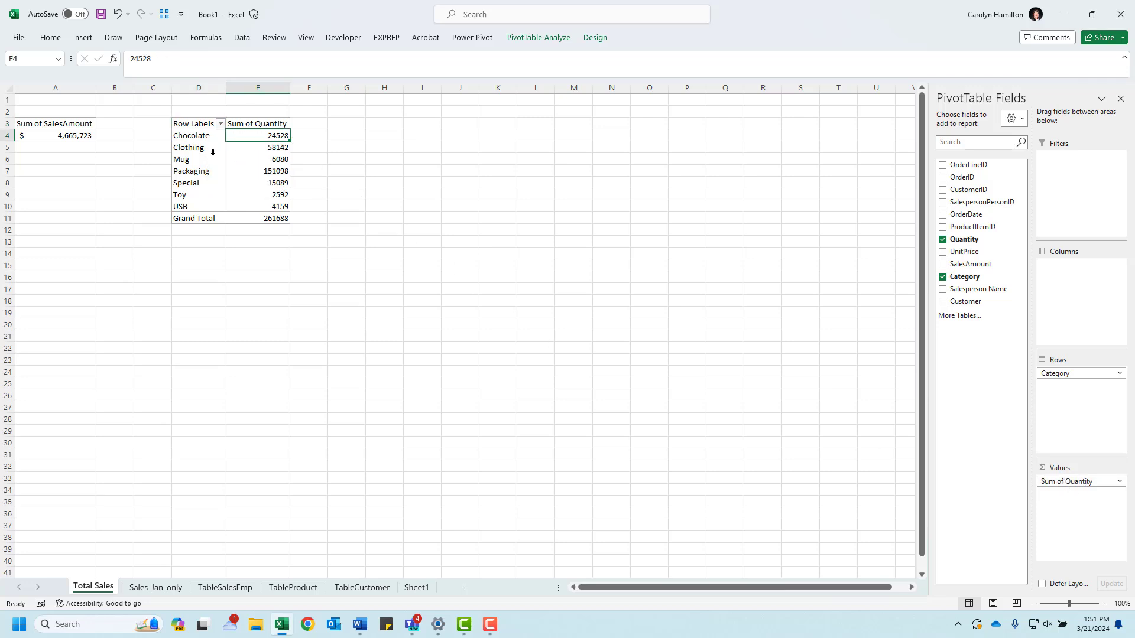
right_click(267, 134)
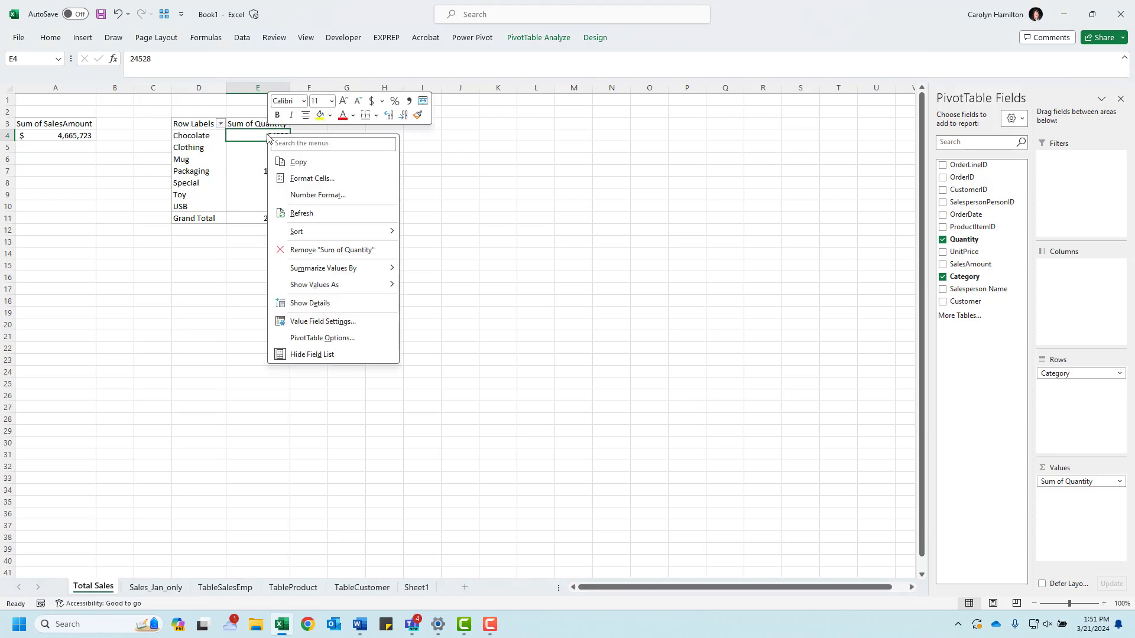
mouse_move(315, 237)
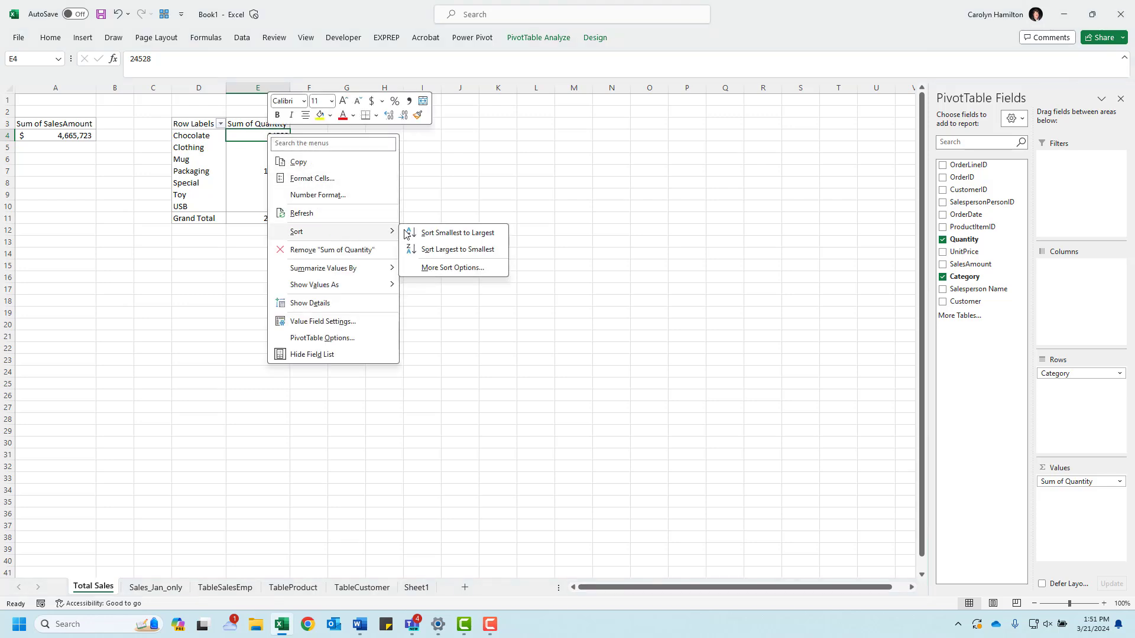
click(441, 248)
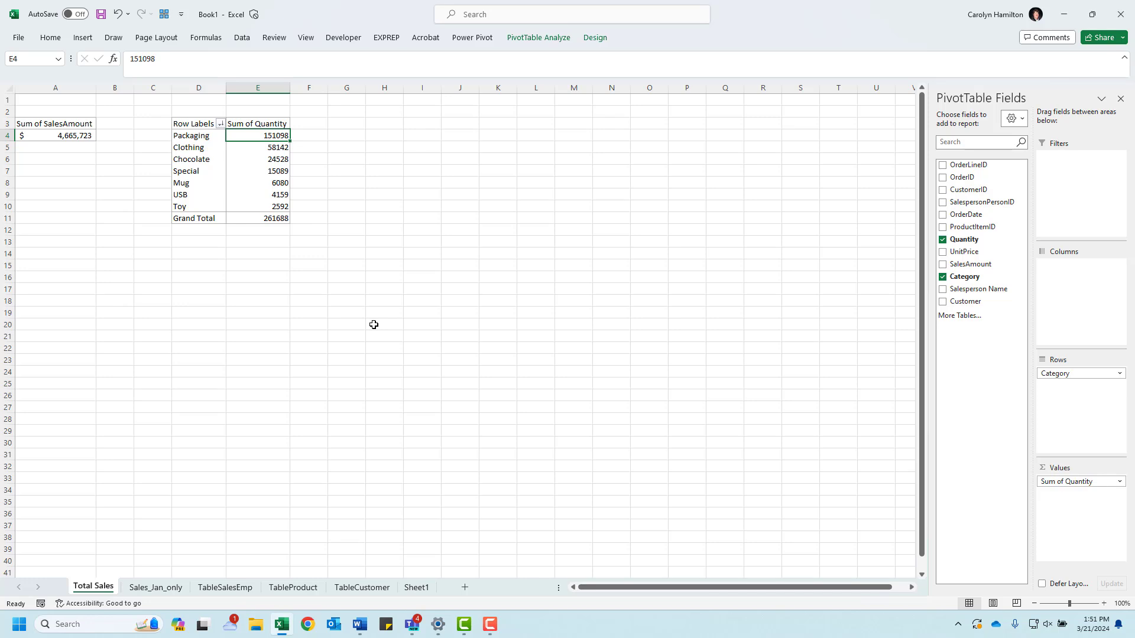
right_click(263, 137)
key(Escape)
Step: Insert a clustered bar PivotChart of quantity by category and place it beside the category PivotTable
click(549, 41)
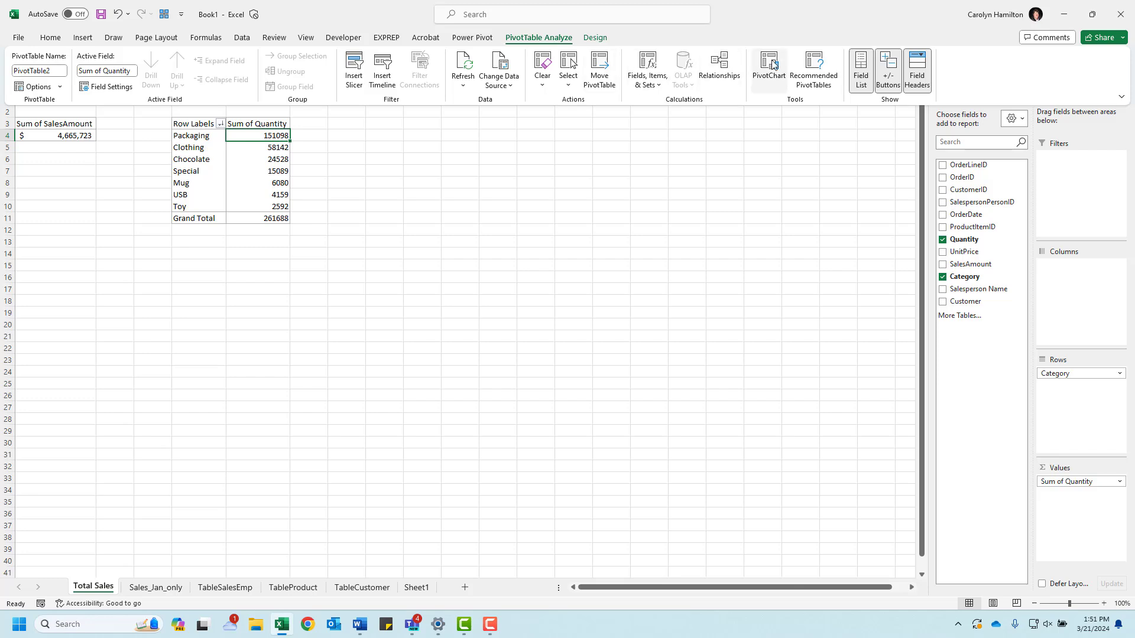
click(770, 67)
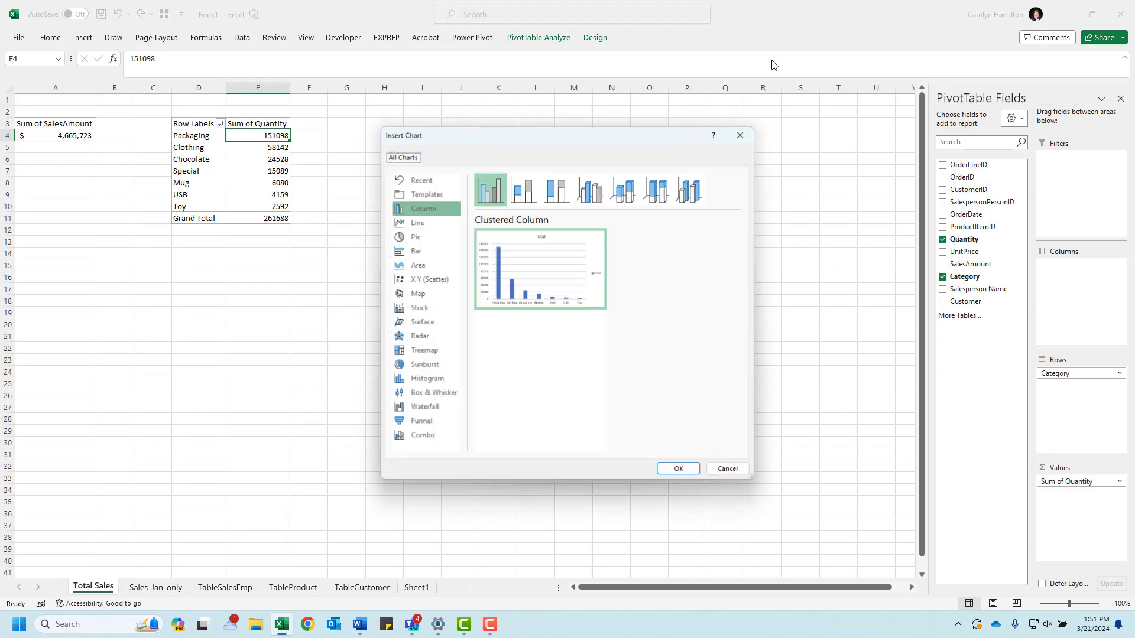
click(415, 253)
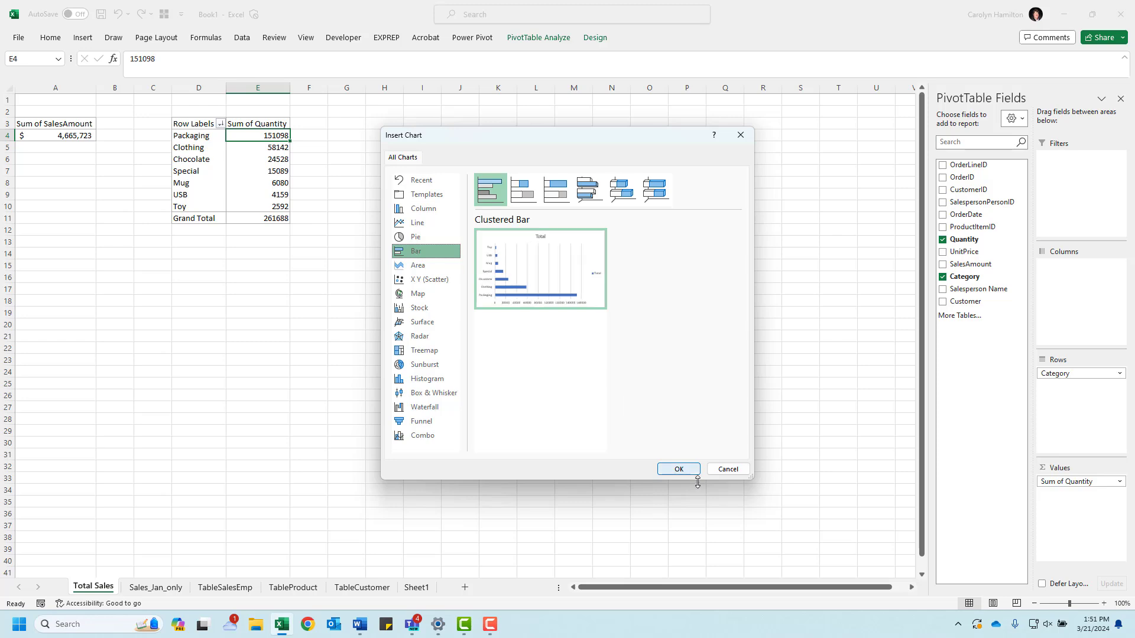
click(679, 470)
drag(463, 278, 457, 145)
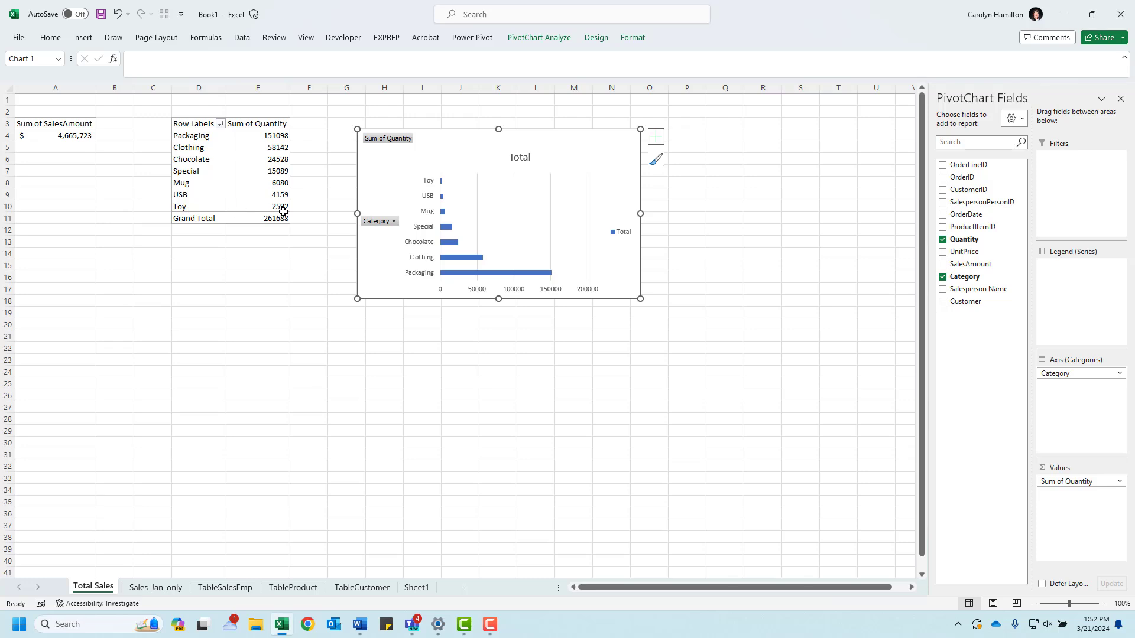
Step: Sort the category PivotTable by Sum of Quantity from smallest to largest
right_click(274, 135)
mouse_move(316, 235)
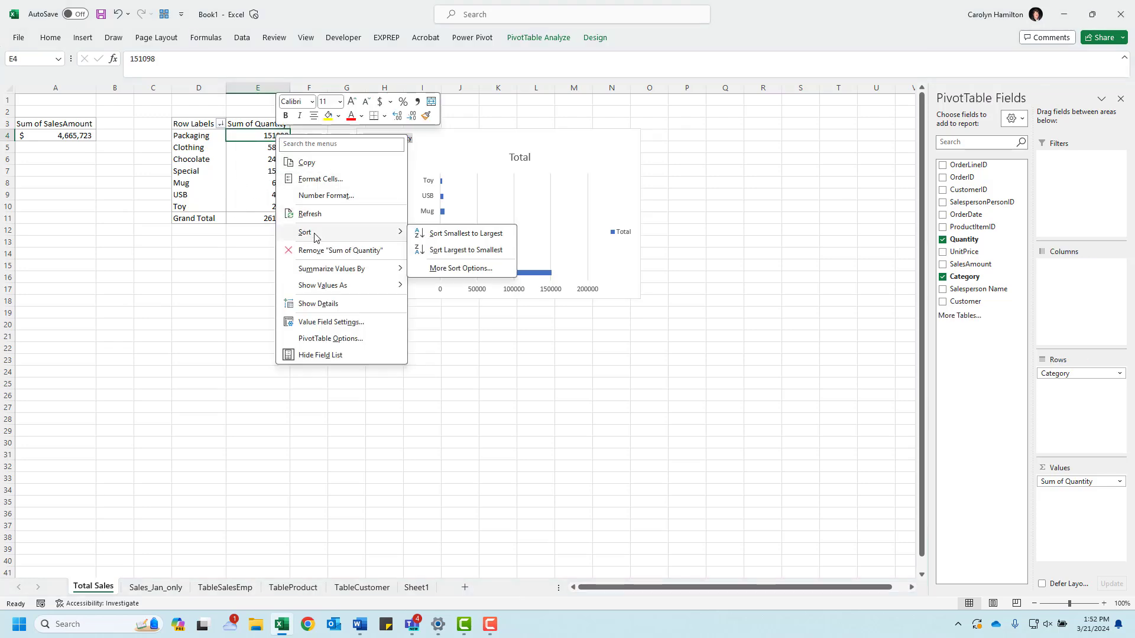
click(482, 234)
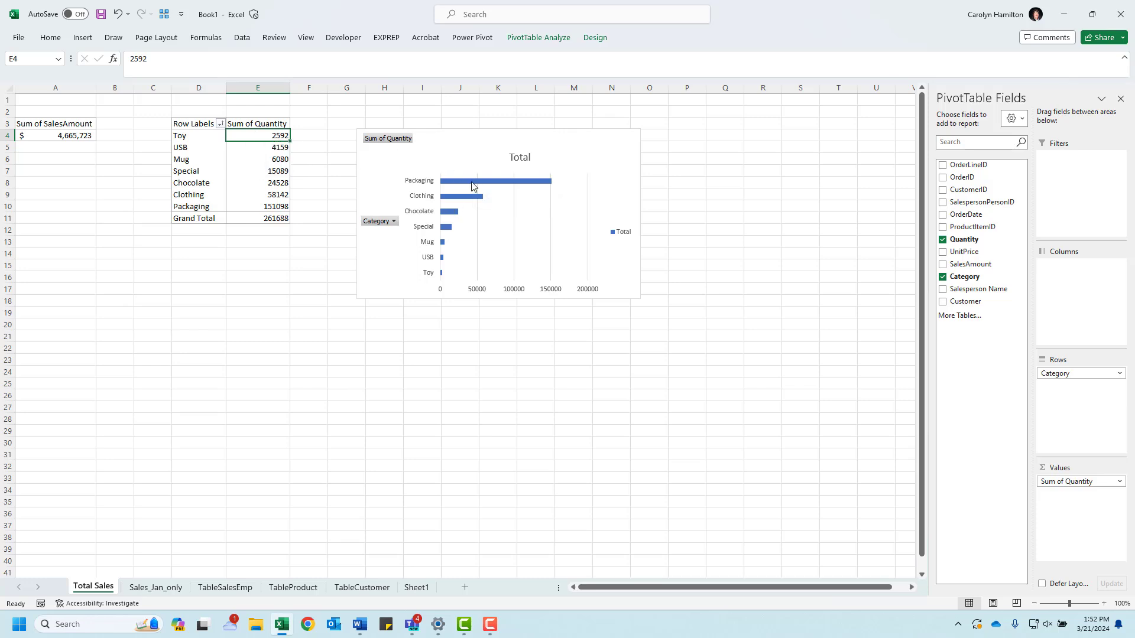
Step: Remove the legend from the category PivotChart and hide all field buttons on it
click(536, 183)
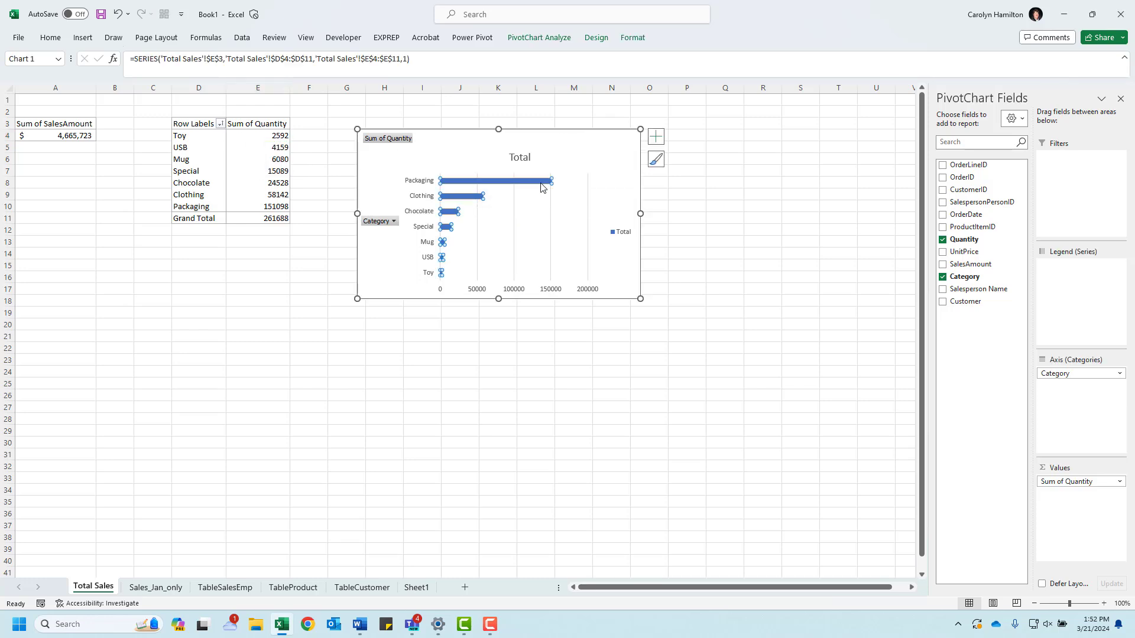
click(620, 236)
click(486, 161)
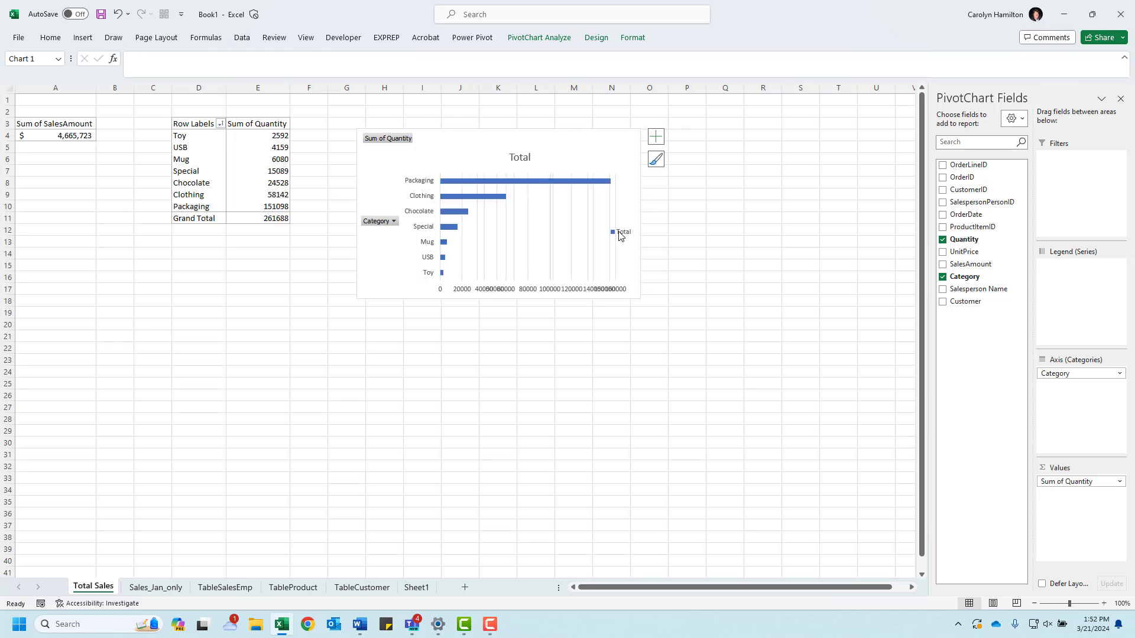
key(Delete)
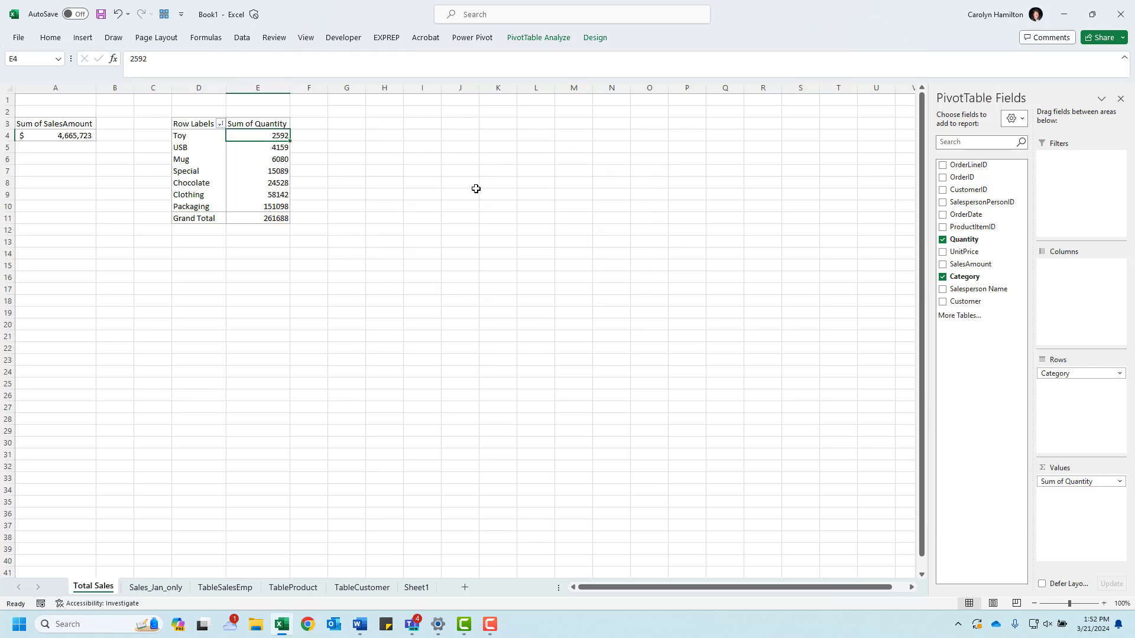
key(ctrl+z)
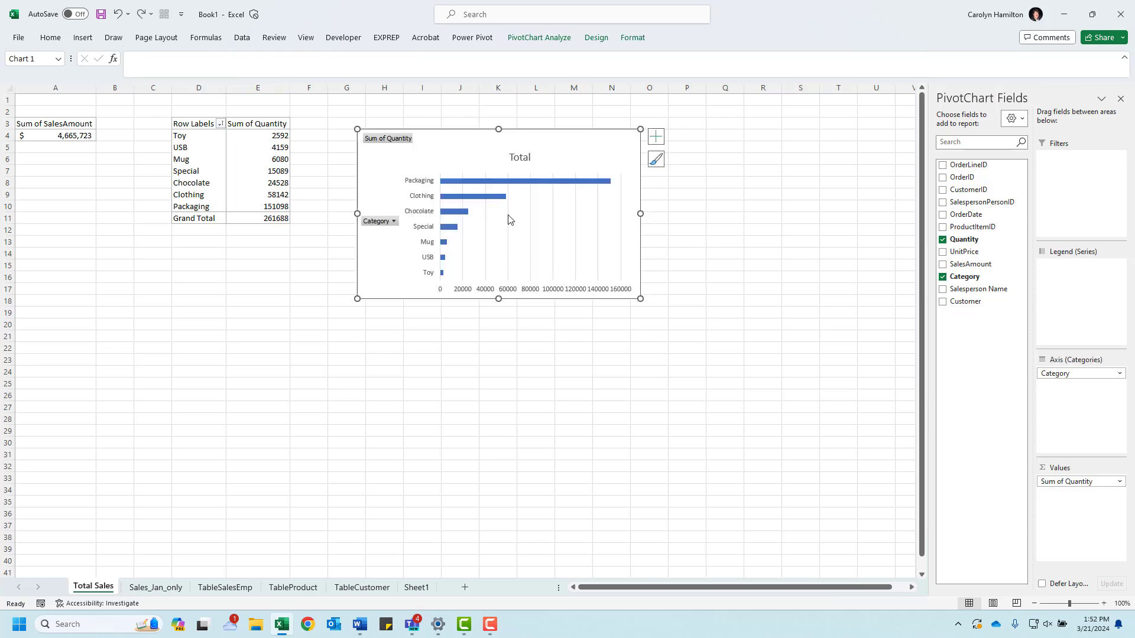
right_click(390, 140)
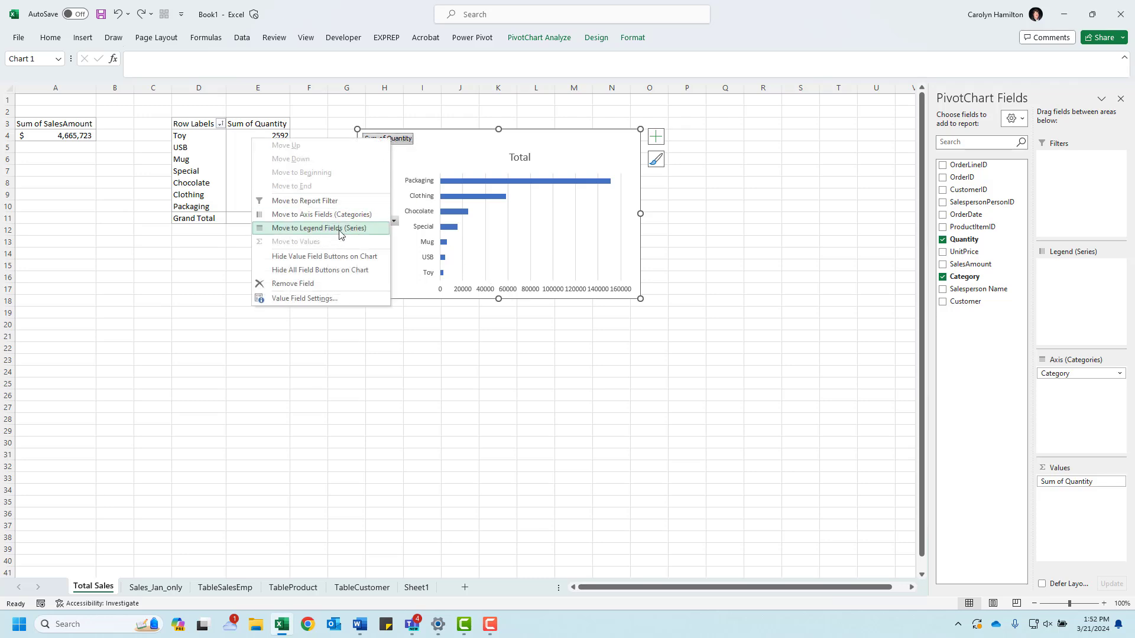
click(330, 270)
Step: Change the PivotChart's title to "Count of Sales by Category"
click(498, 142)
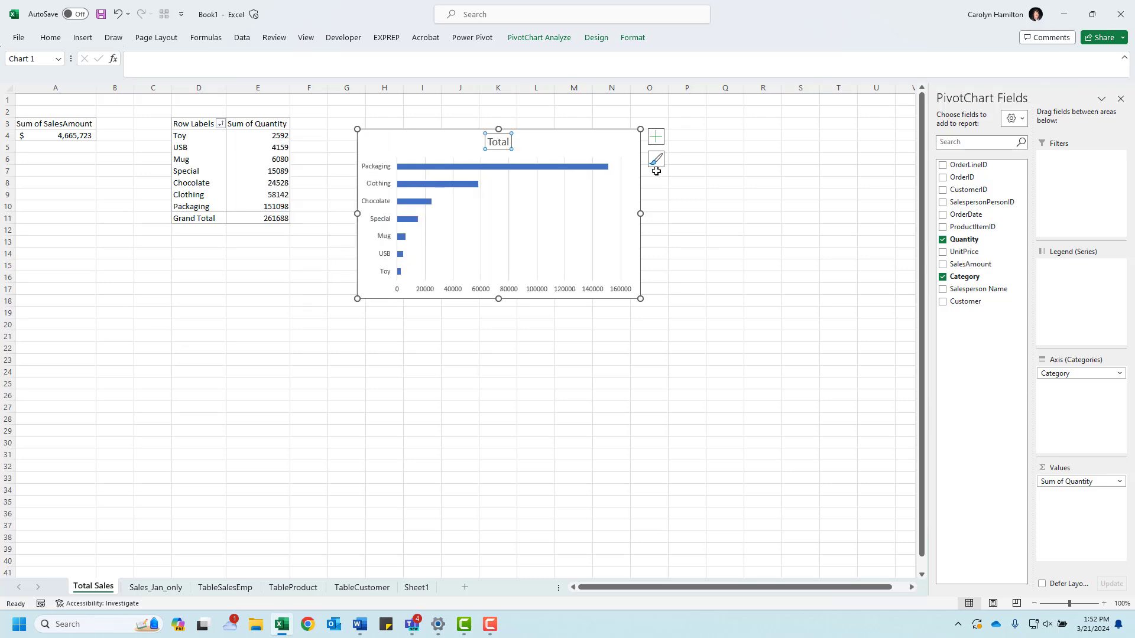
text(Count of Sales by C)
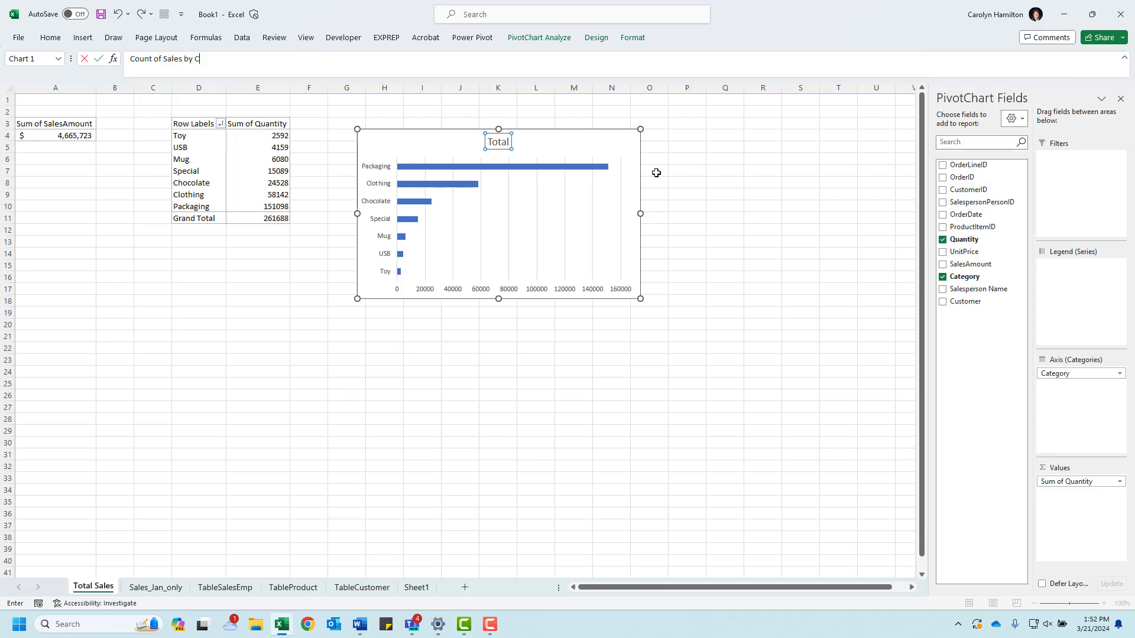
text(y)
key(Return)
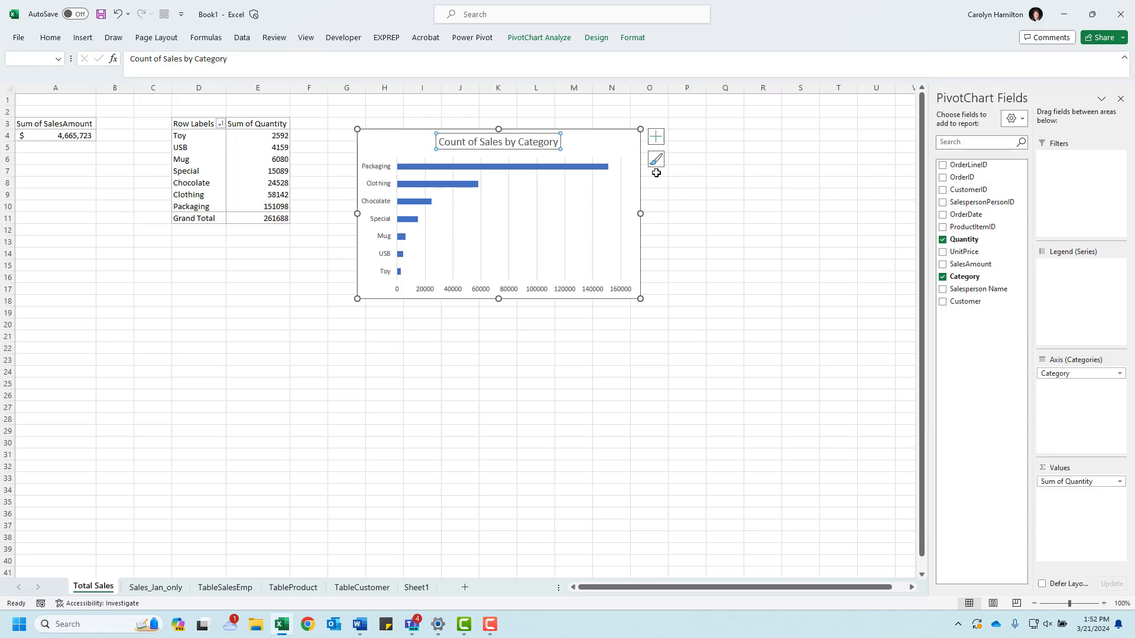
Step: Delete the PivotChart's horizontal value axis and add data labels to the bars
click(429, 292)
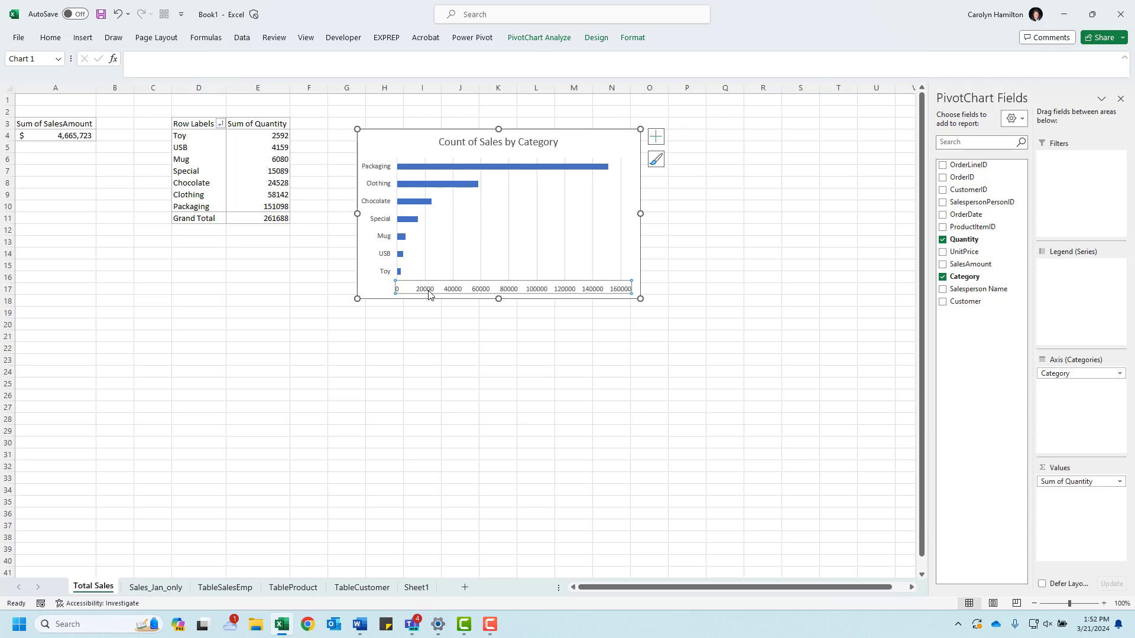
key(Delete)
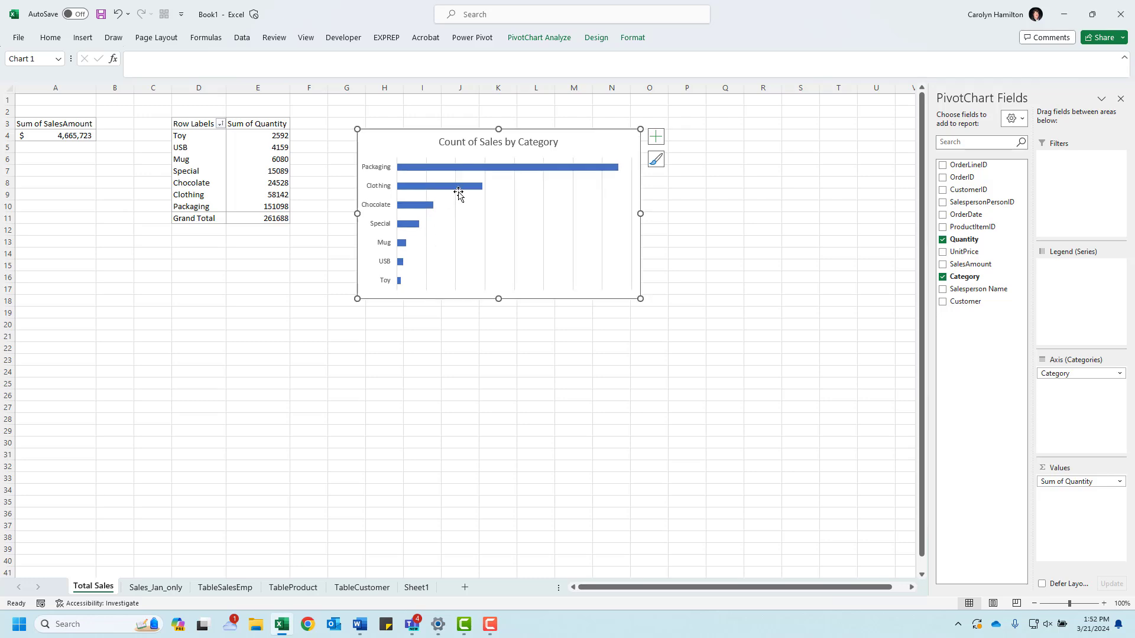
click(461, 187)
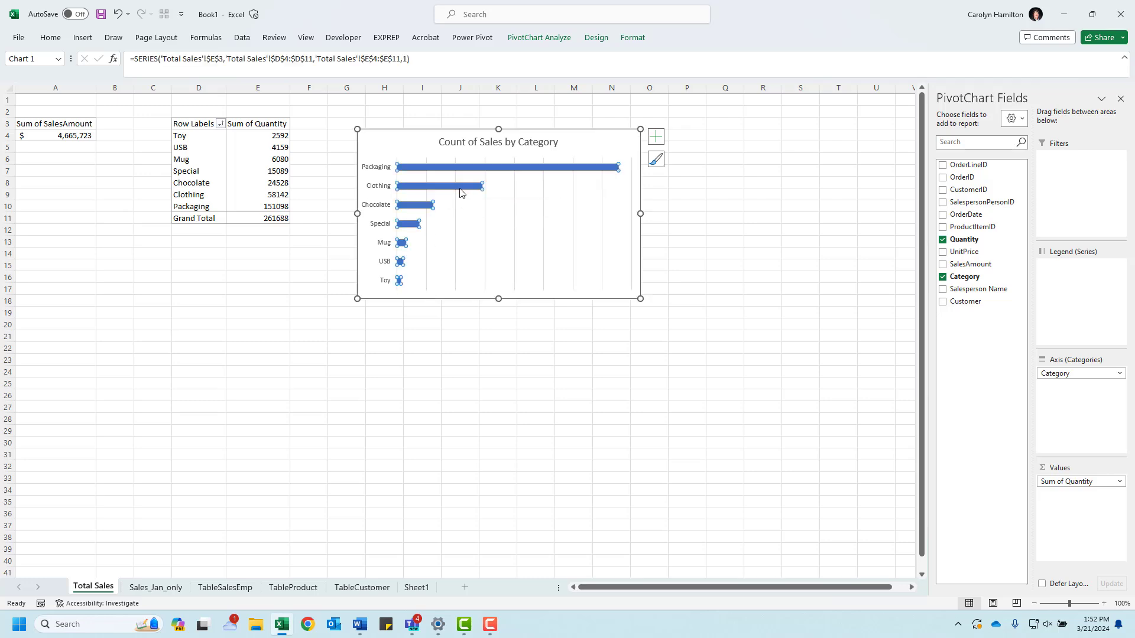
right_click(539, 168)
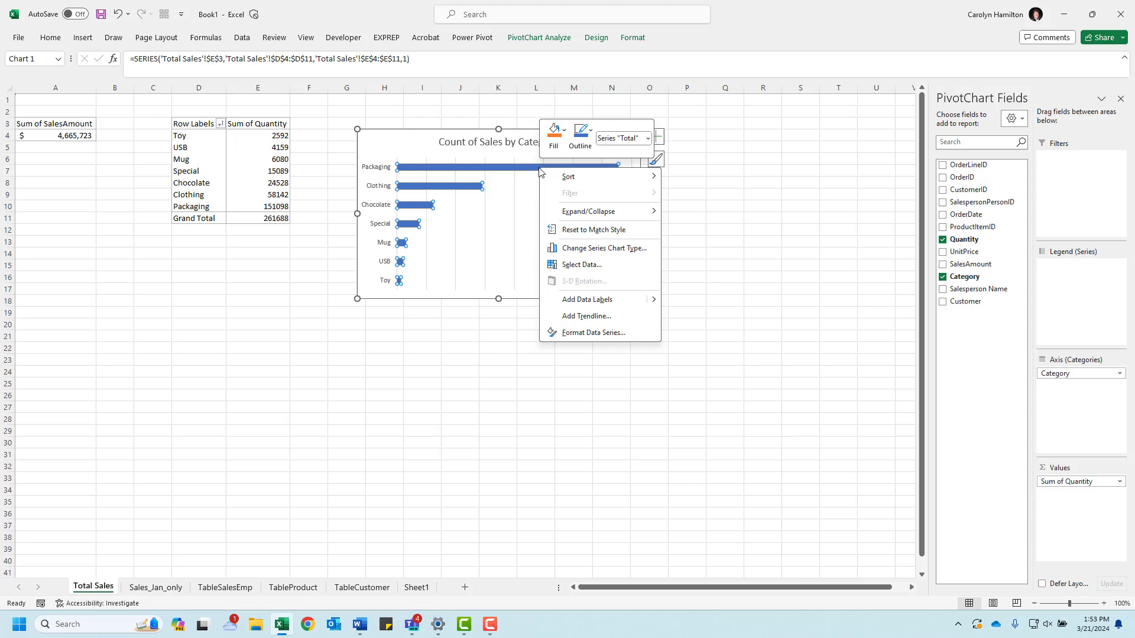
click(587, 299)
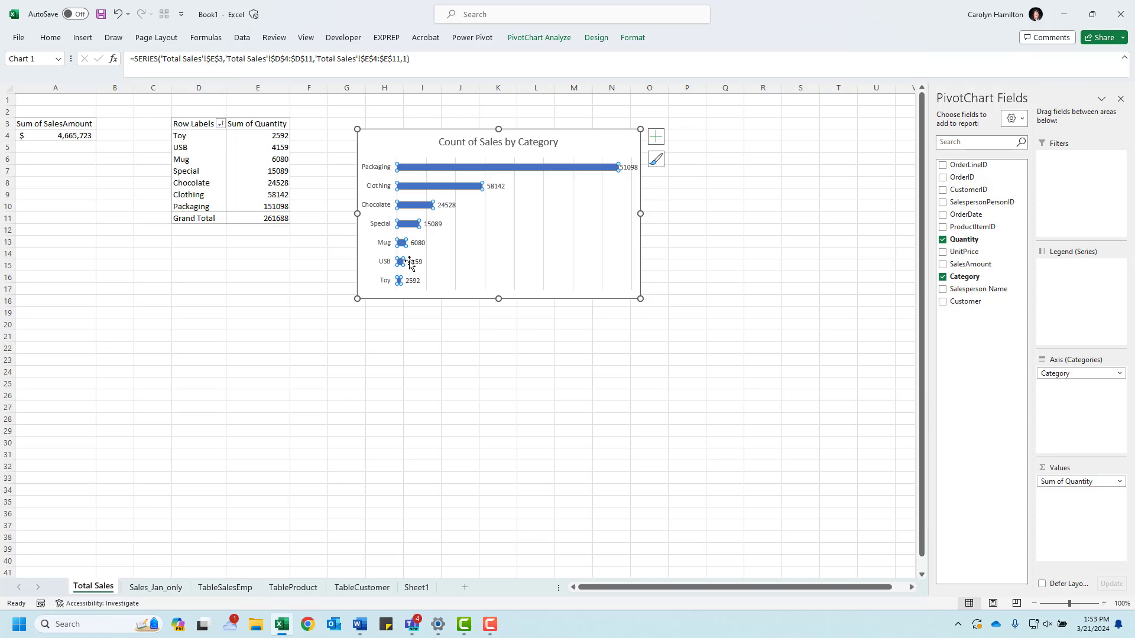
click(496, 186)
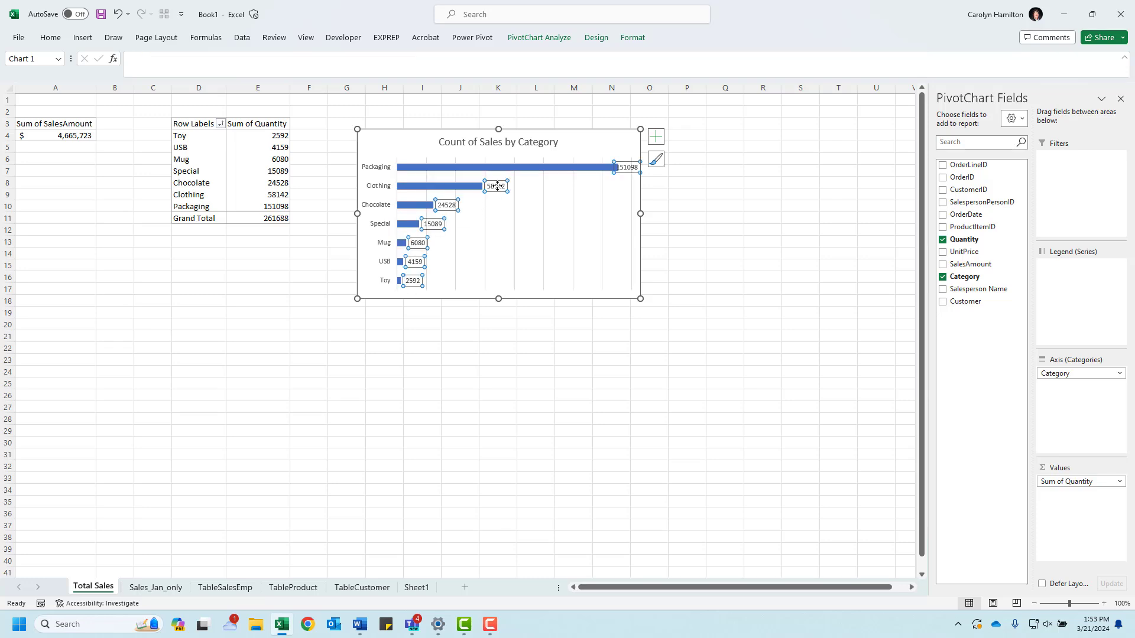
Step: Set the category PivotTable's quantity values to Number format with 0 decimal places and a thousands separator
click(274, 149)
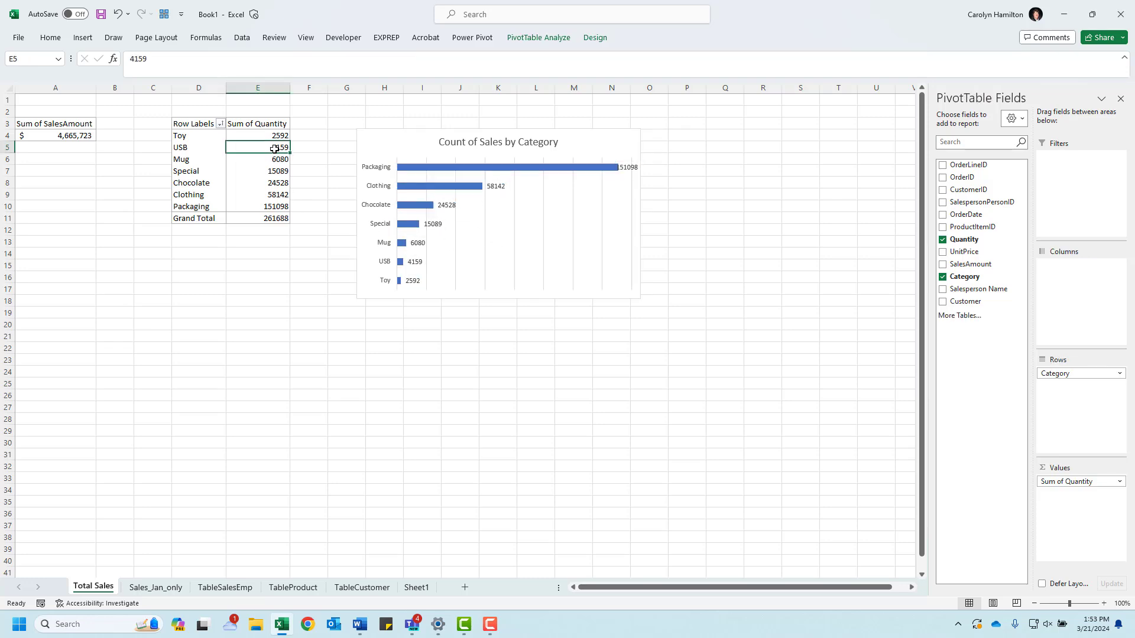
right_click(276, 151)
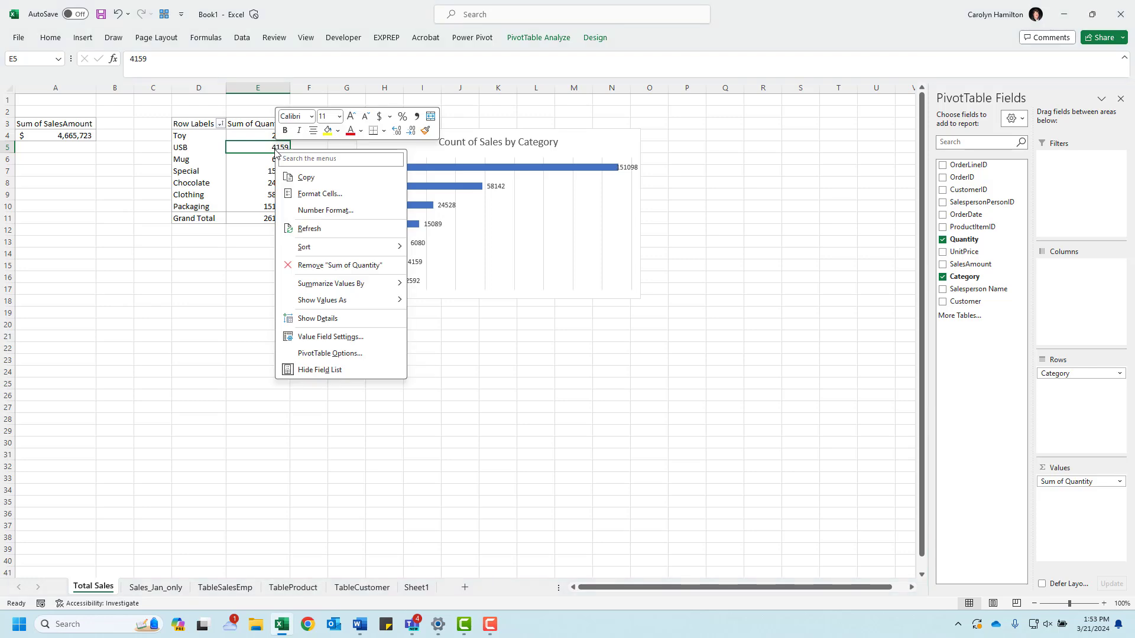
click(325, 211)
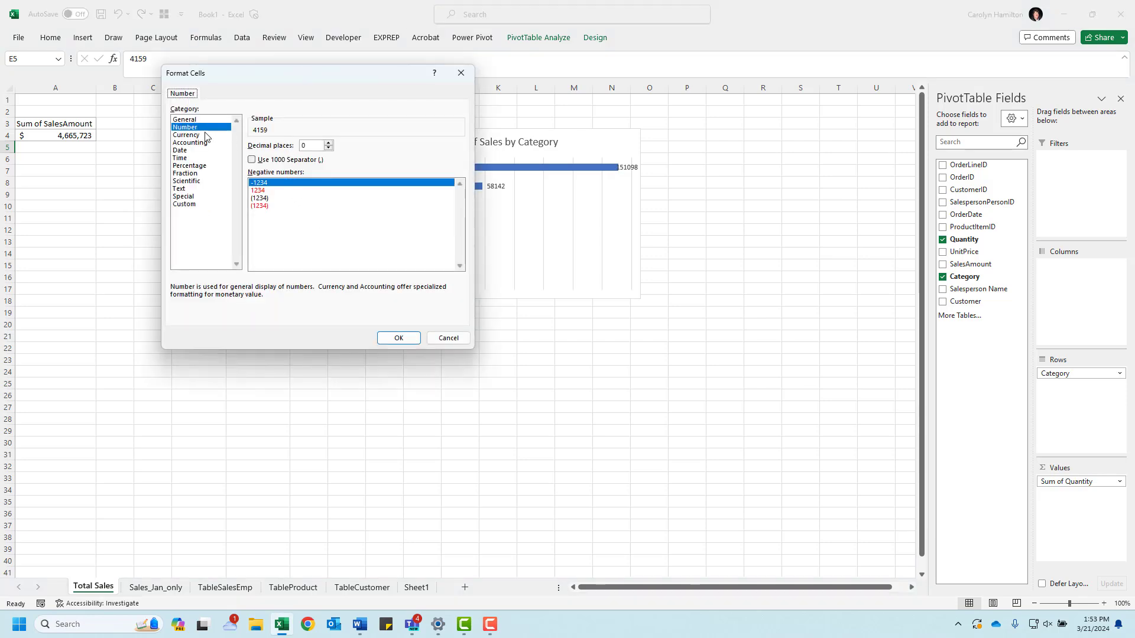
click(252, 161)
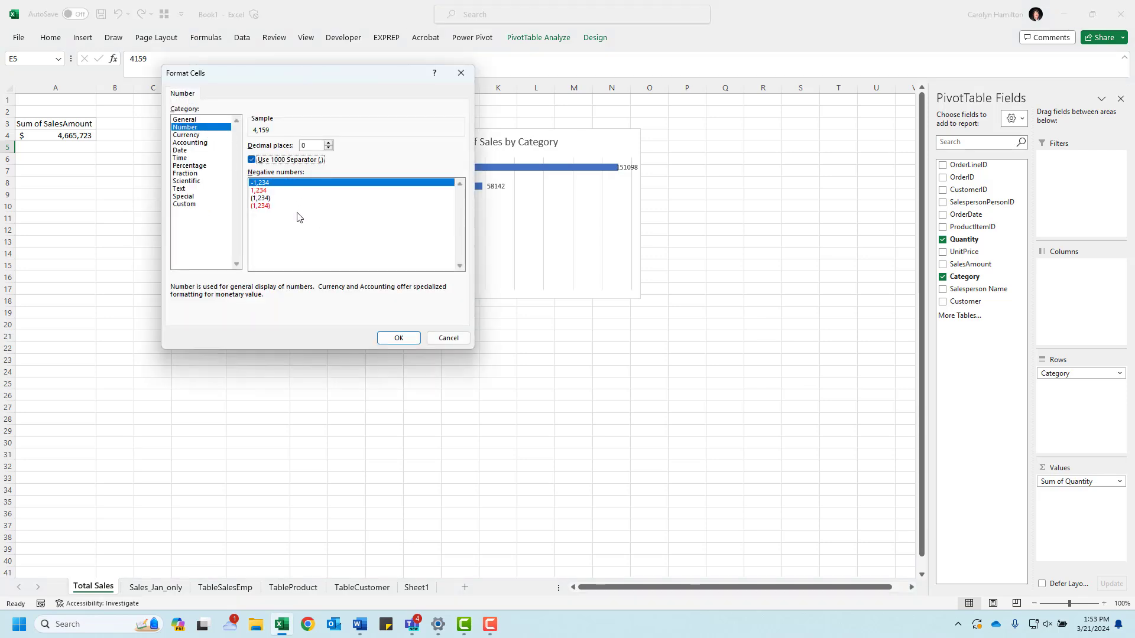
click(395, 337)
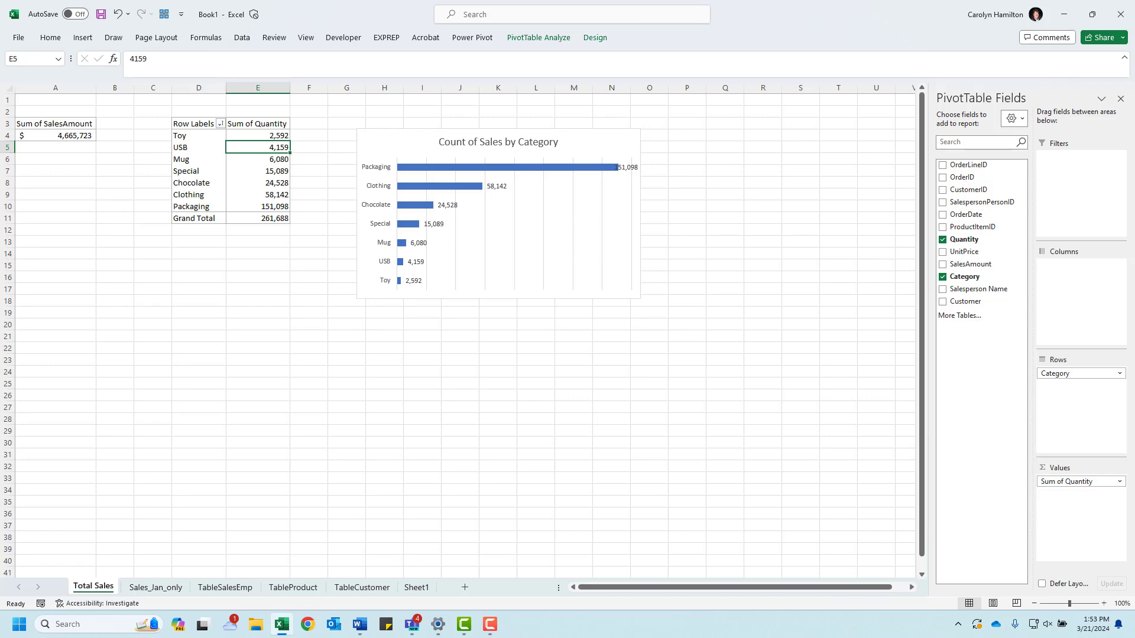
Step: Compare the category PivotChart with the sample dashboard document and remove its vertical gridlines
drag(0, 288, 657, 275)
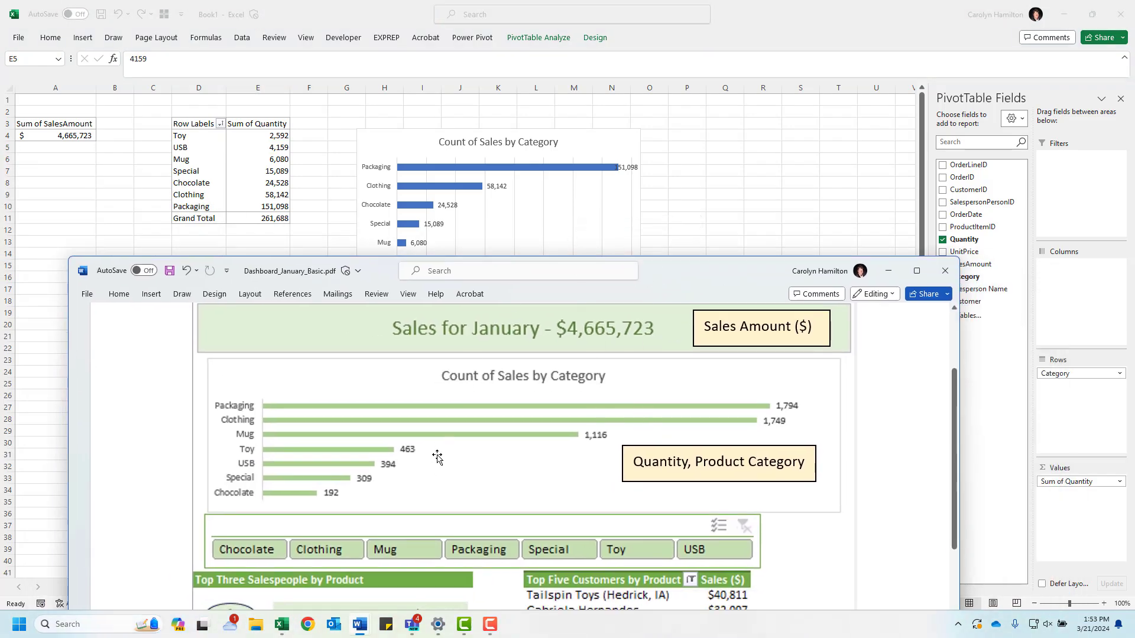
drag(691, 282, 0, 208)
click(517, 228)
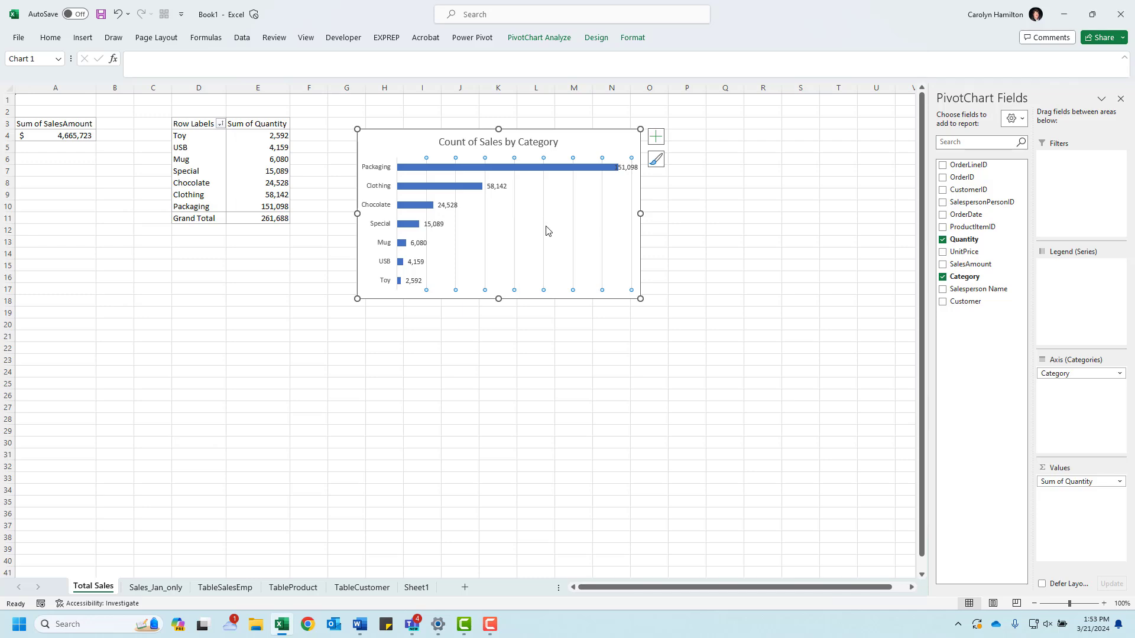
key(Delete)
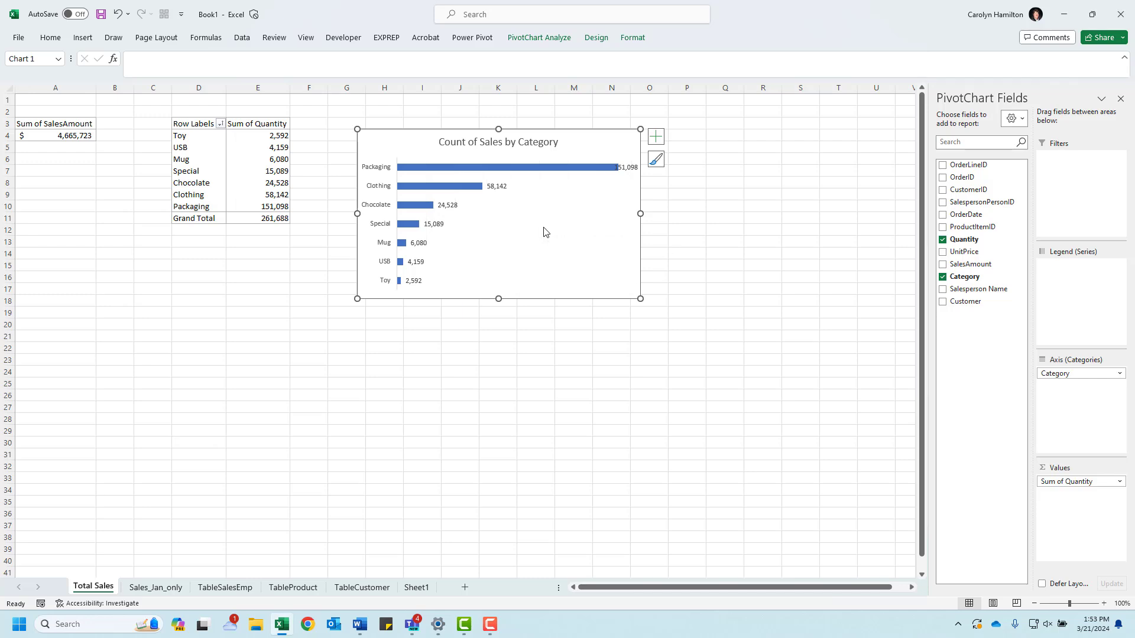
Step: Fill the PivotChart's bars with the lightest green theme color
click(554, 168)
right_click(554, 168)
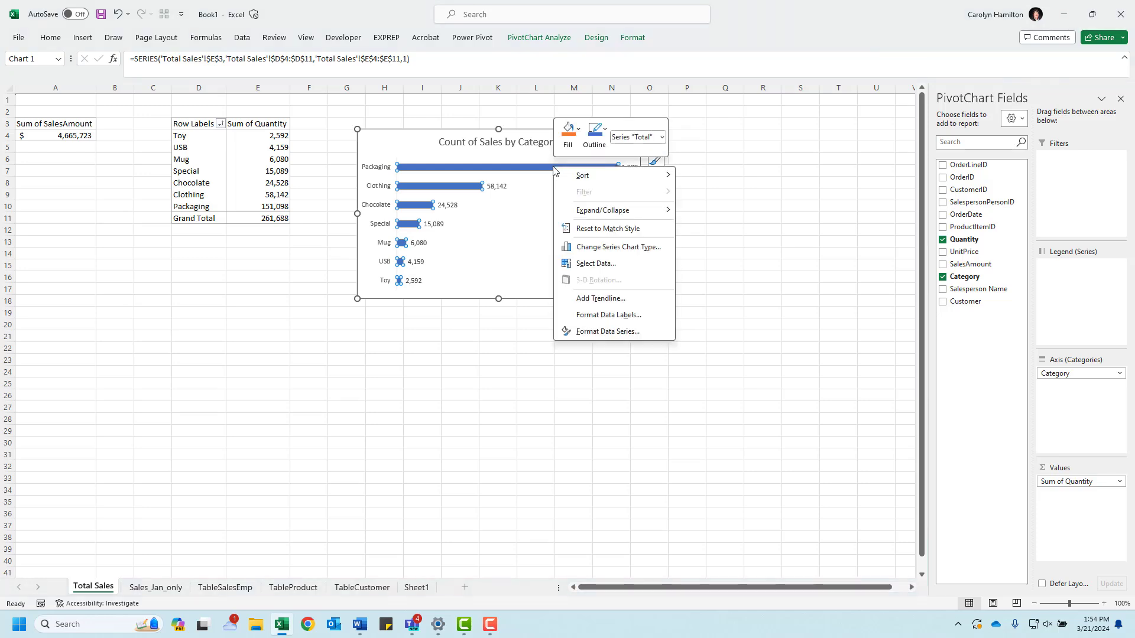
click(604, 332)
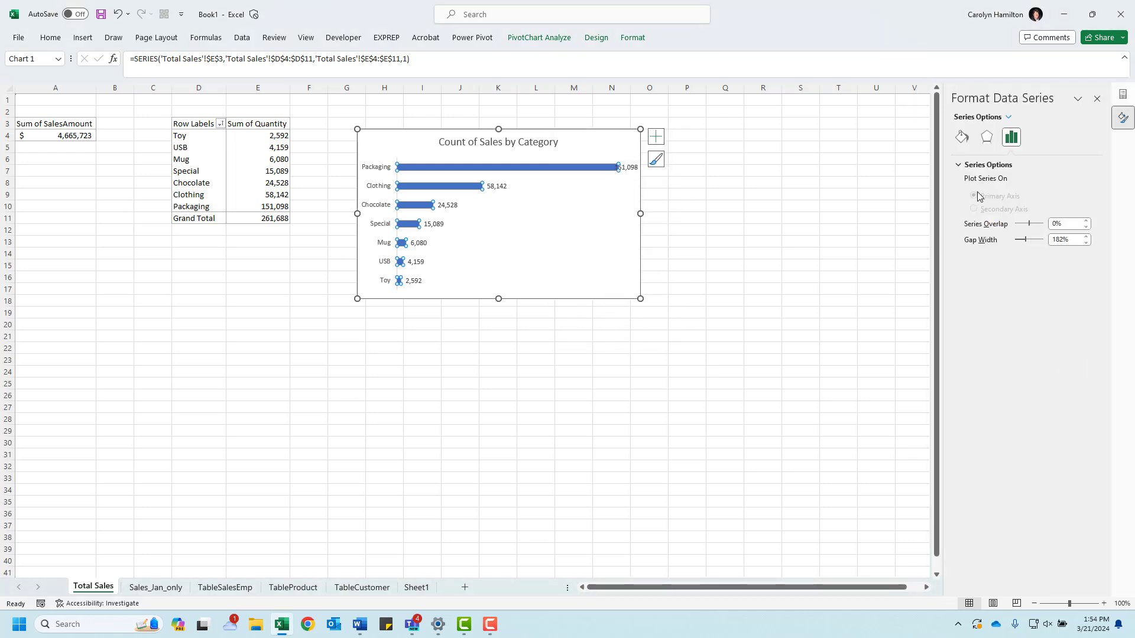
click(961, 138)
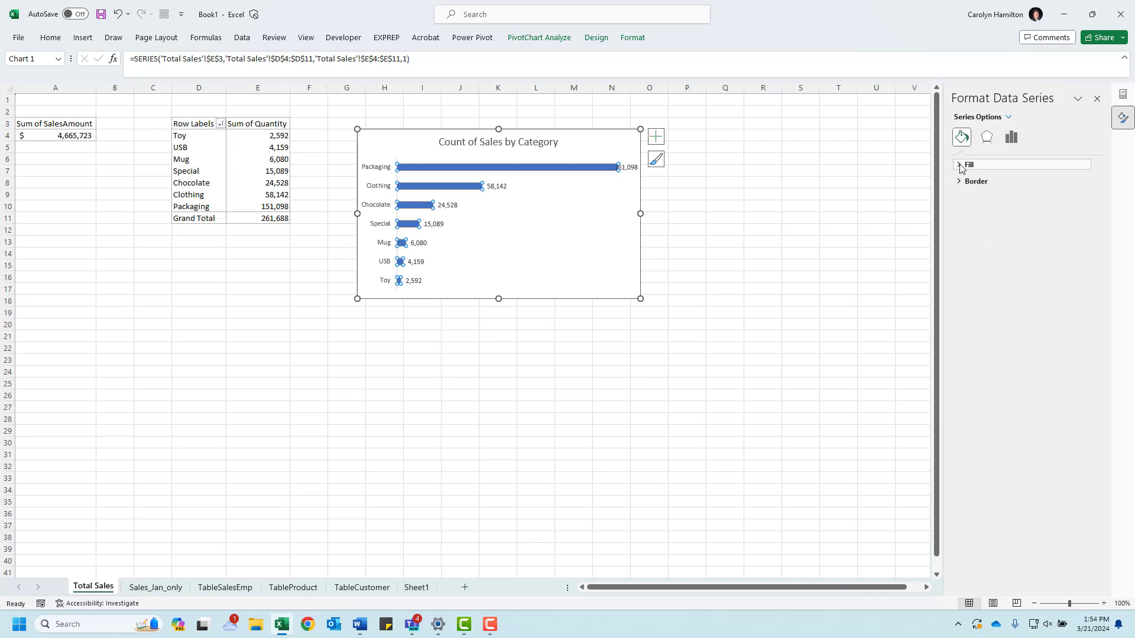
click(961, 168)
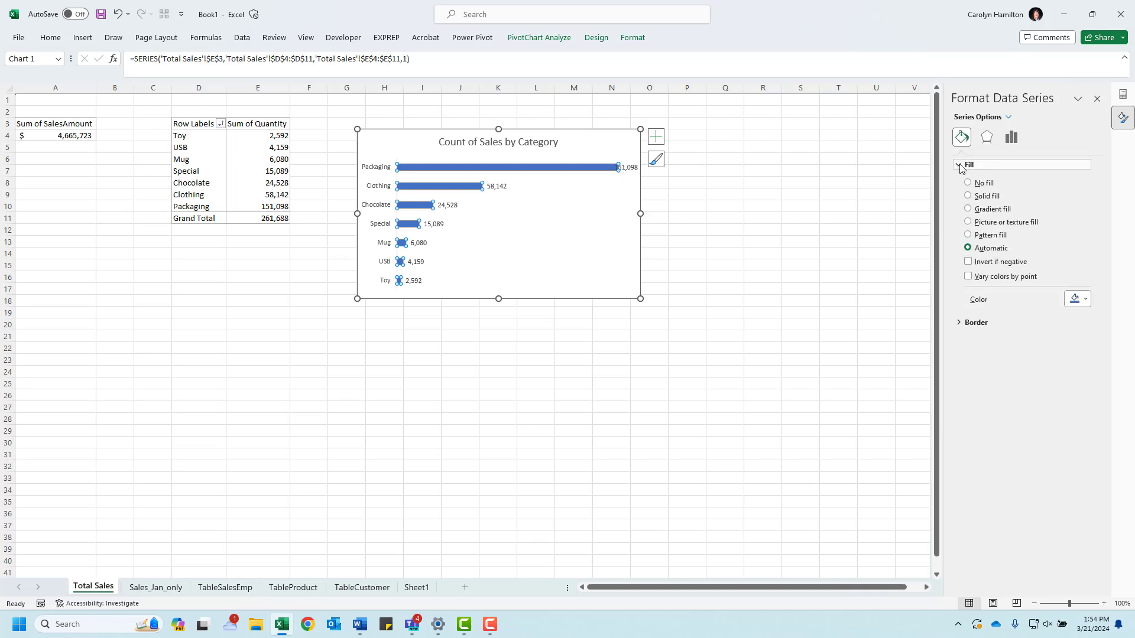
click(1085, 300)
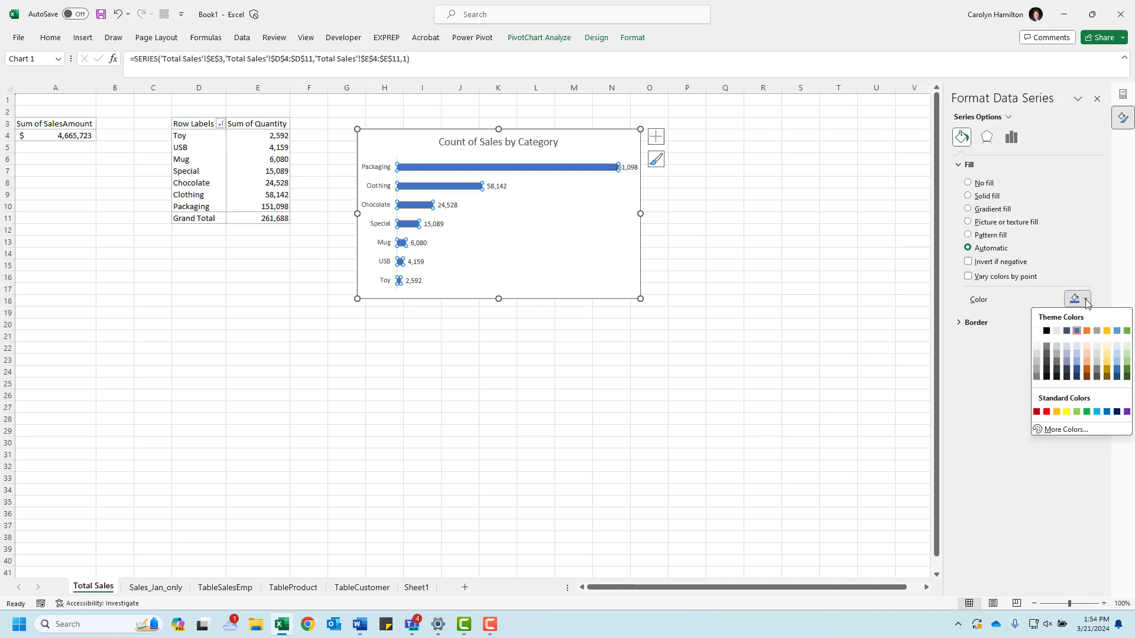
click(1127, 349)
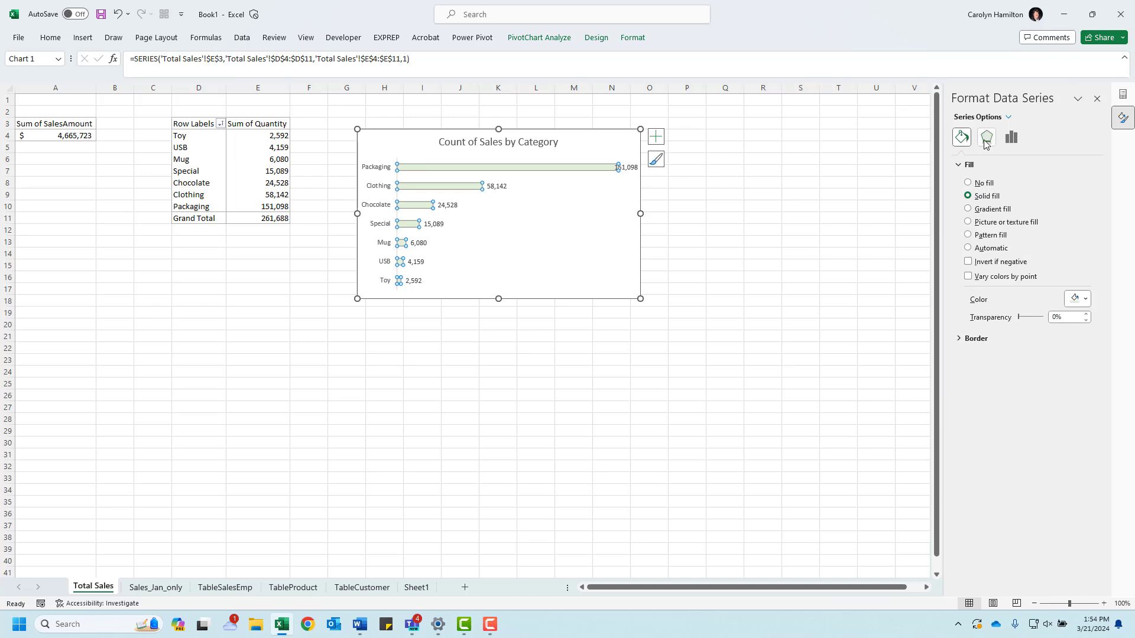
Step: Widen the PivotChart's bars by setting the data series gap width to 90%
click(1012, 137)
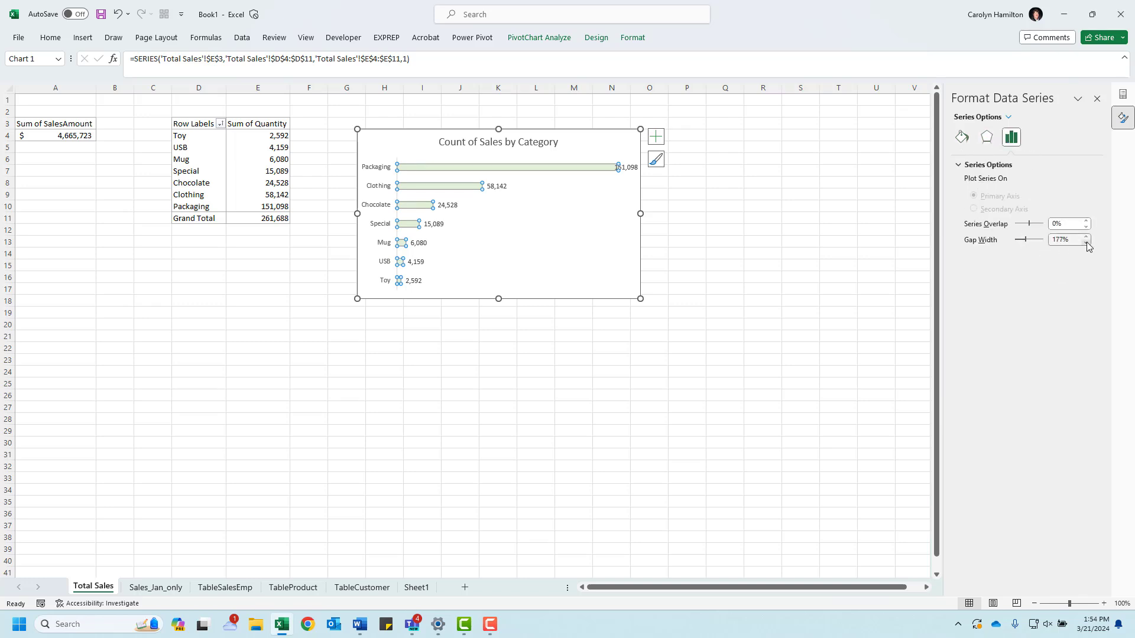
click(1087, 243)
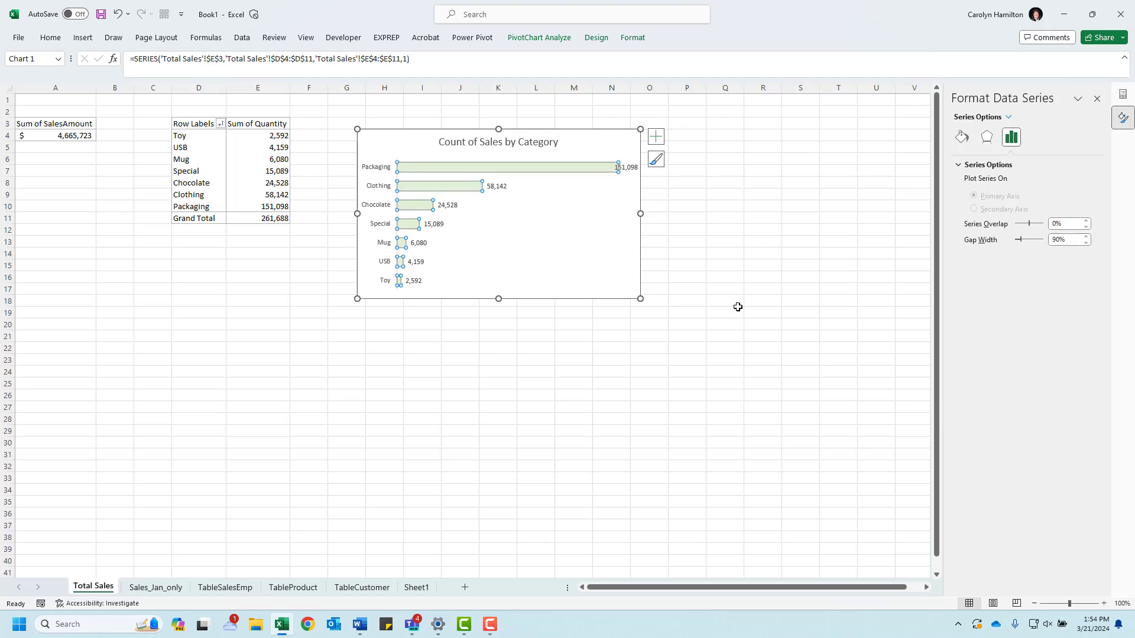
click(545, 242)
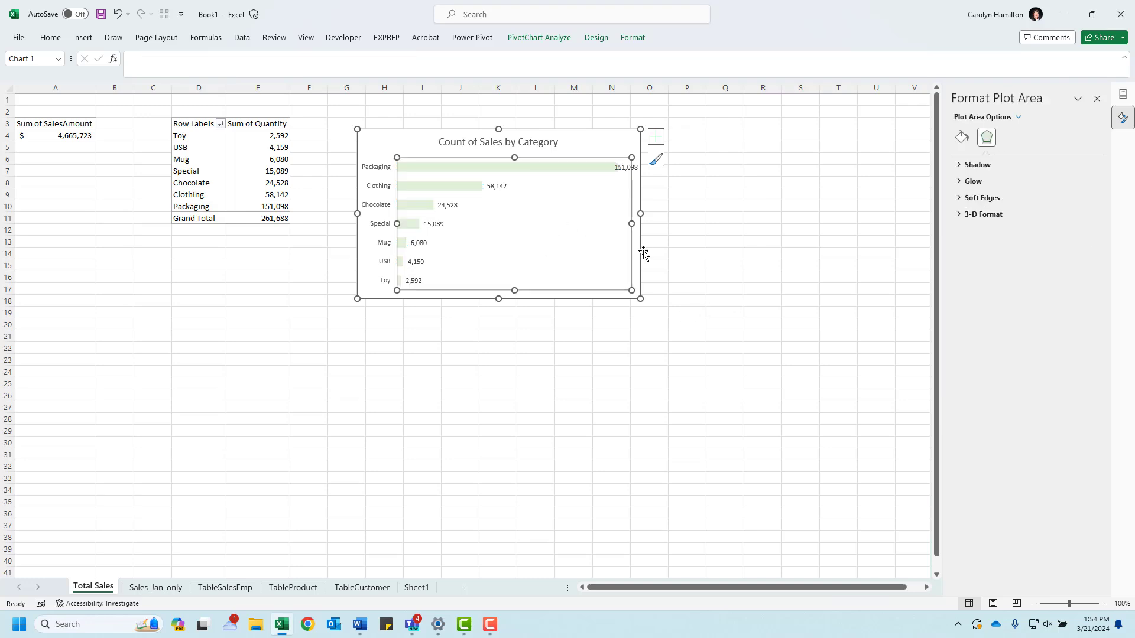
Step: Move Sheet1 to the front of the workbook, before Total Sales, and rename it Dashboard
click(417, 587)
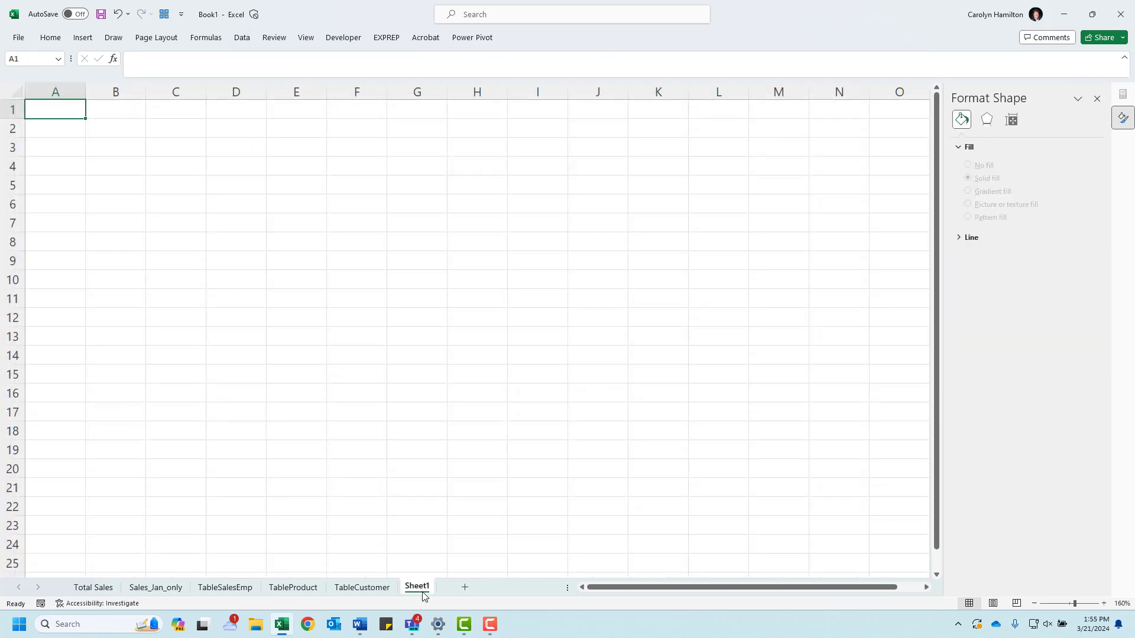
drag(362, 591, 68, 592)
double_click(93, 589)
text(D)
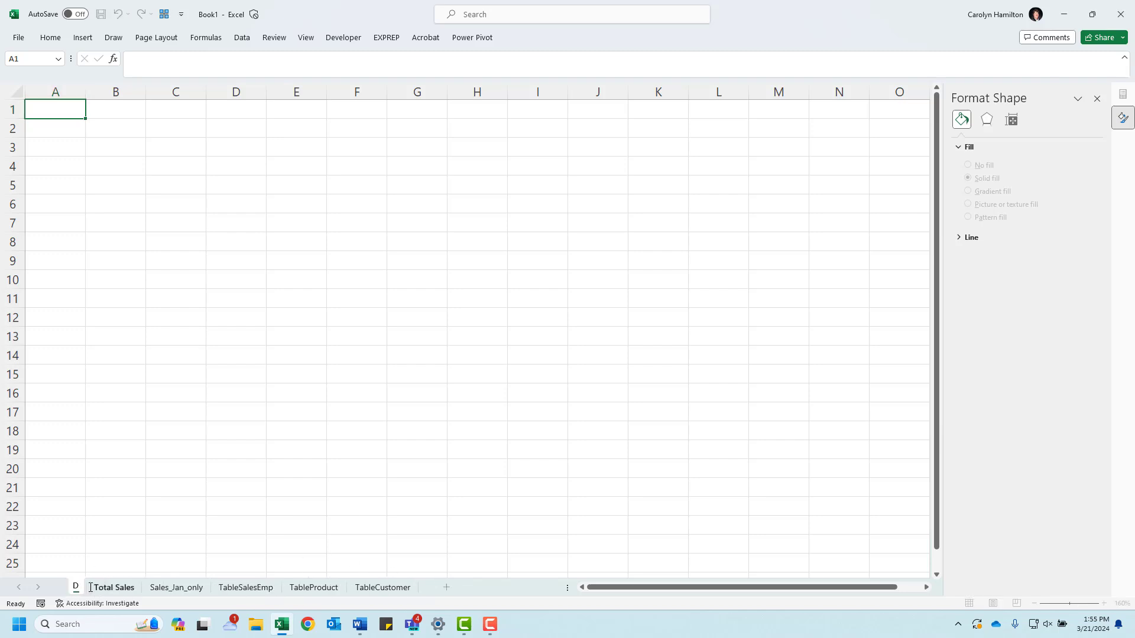
text(ashboard)
key(Return)
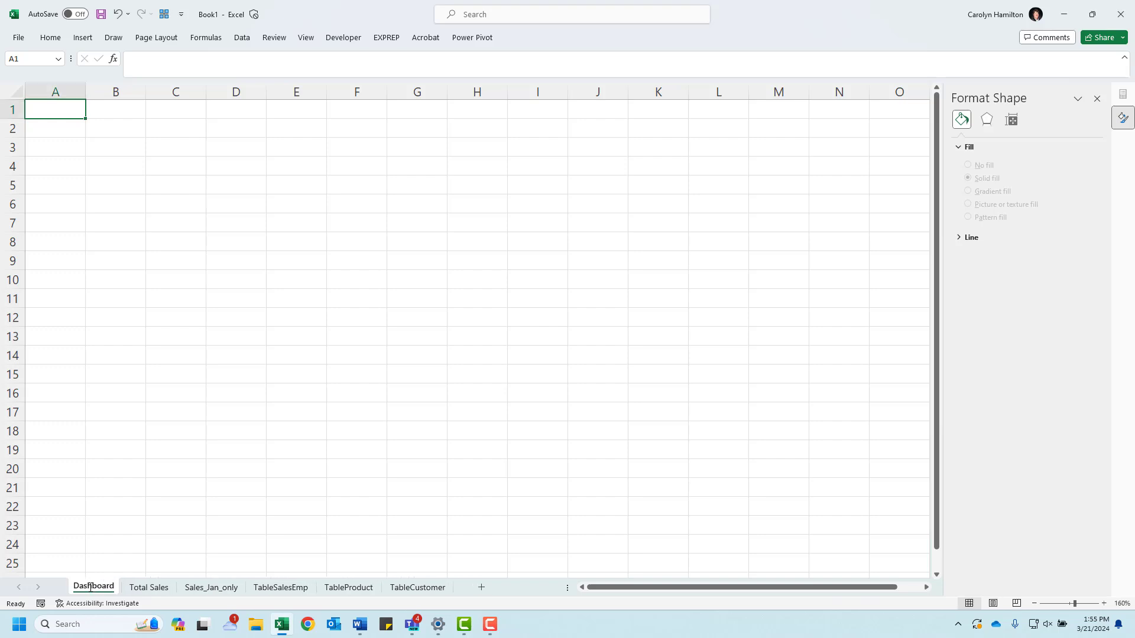
Step: Insert a wide text box on the Dashboard sheet, spanning columns A to O across rows 2 to 4
click(83, 37)
click(792, 70)
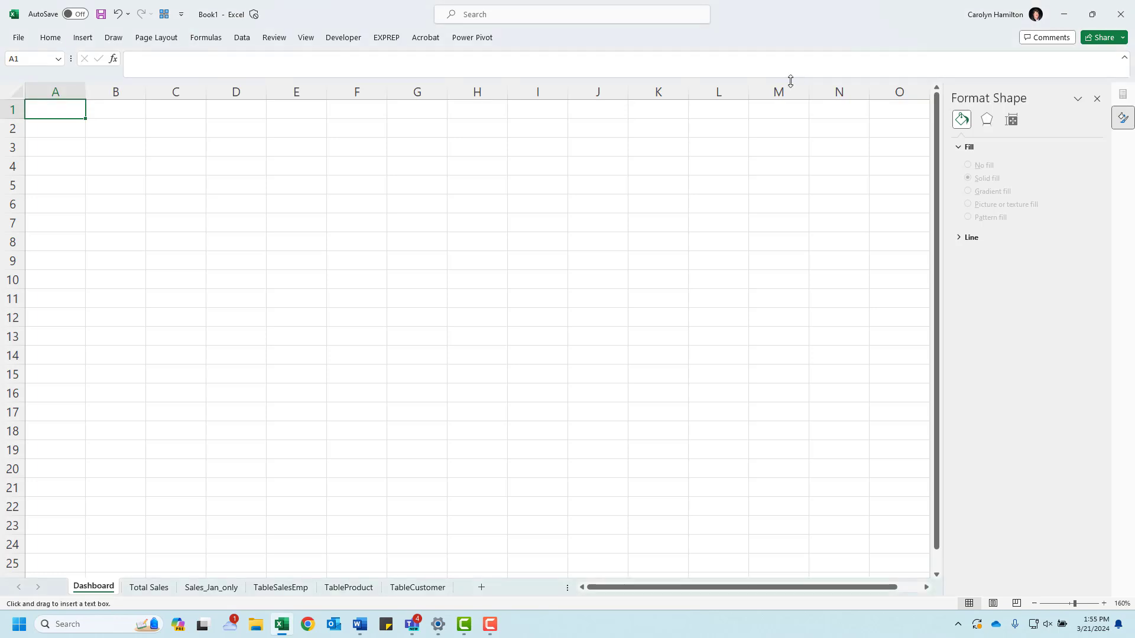
drag(71, 116, 890, 170)
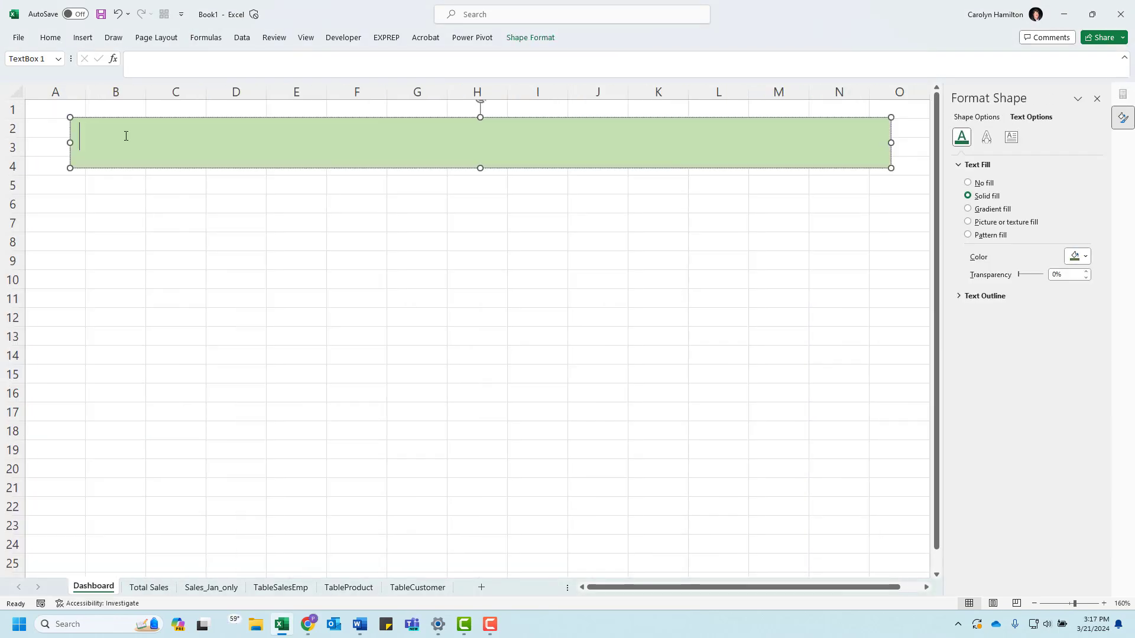
text(Sales for)
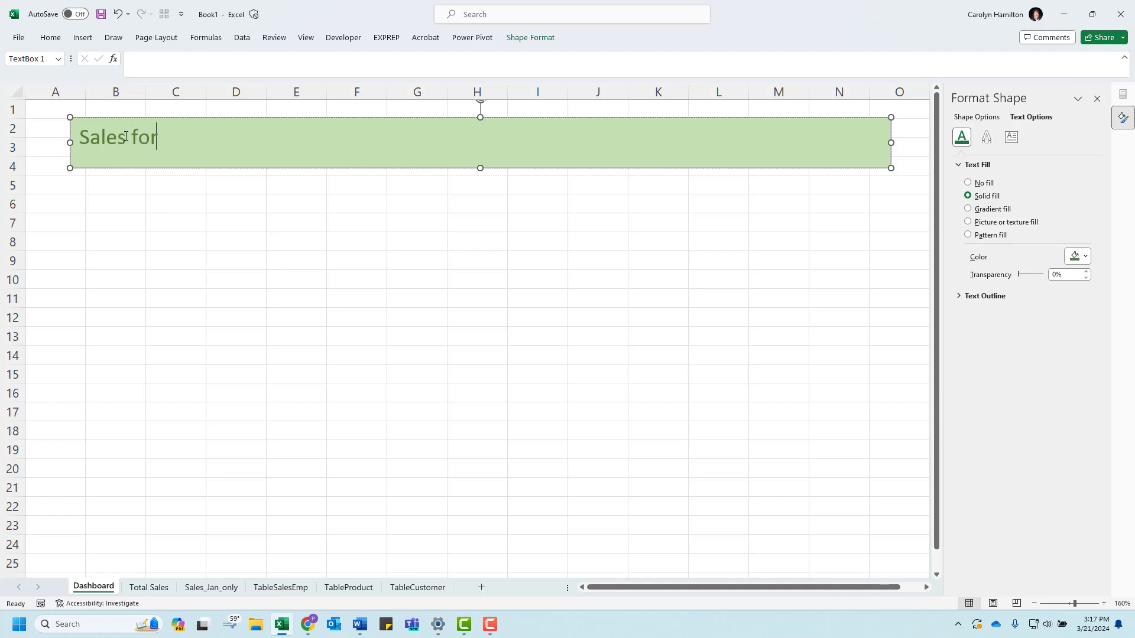
text( January -)
click(147, 588)
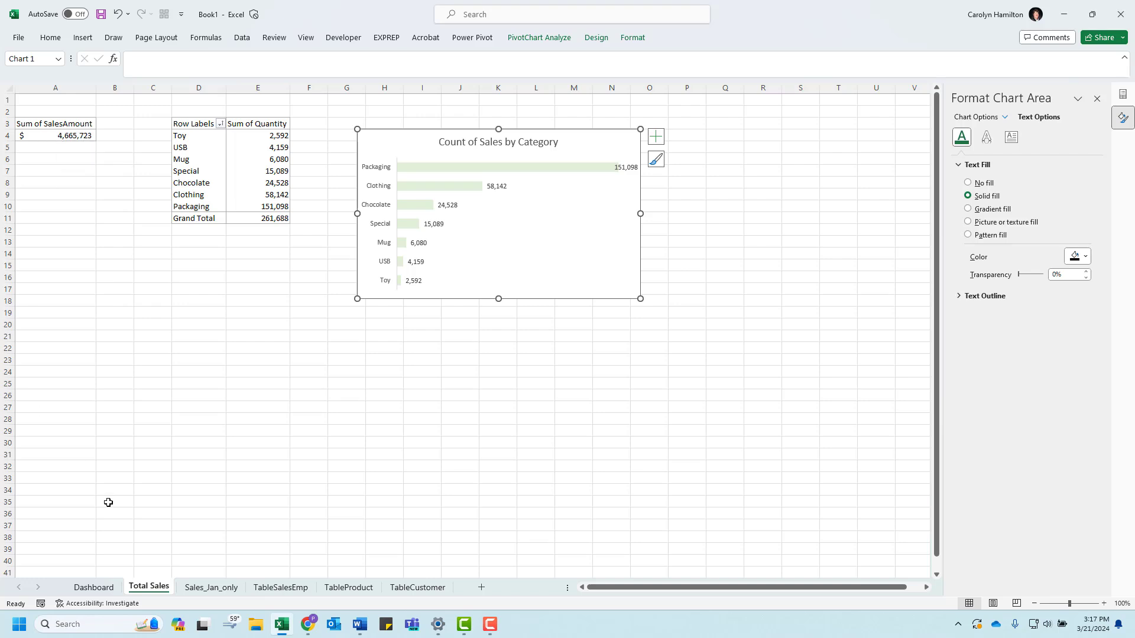
click(93, 587)
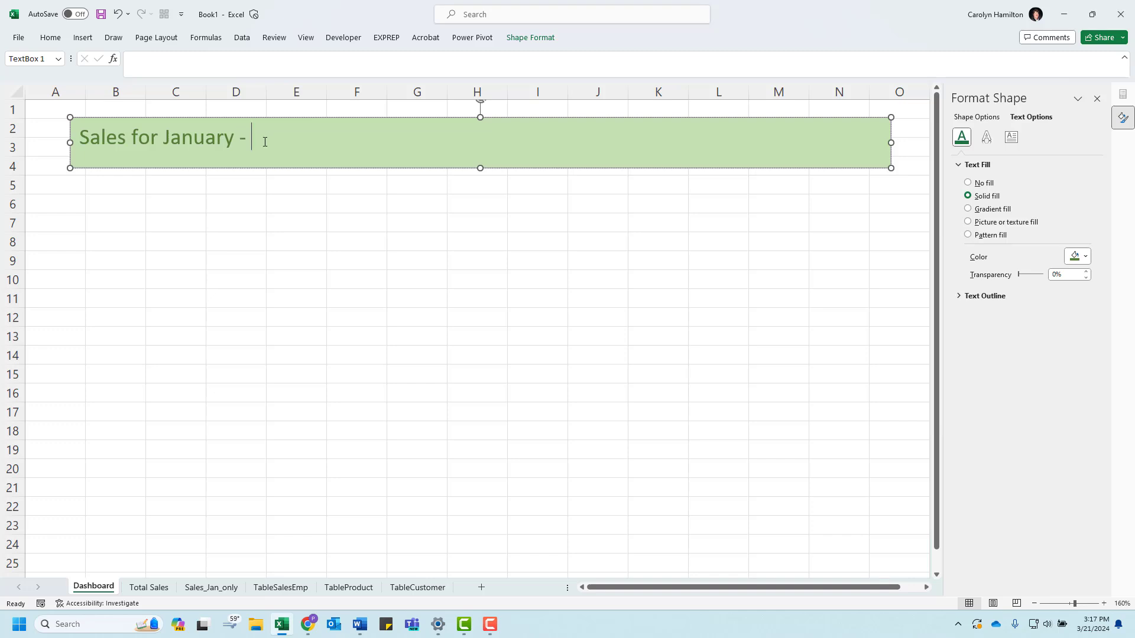
key(BackSpace)
key(BackSpace)
key(BackSpace)
key(BackSpace)
key(BackSpace)
key(BackSpace)
key(BackSpace)
key(BackSpace)
key(BackSpace)
key(BackSpace)
key(BackSpace)
key(BackSpace)
key(BackSpace)
key(BackSpace)
key(BackSpace)
key(BackSpace)
key(BackSpace)
key(BackSpace)
key(BackSpace)
key(BackSpace)
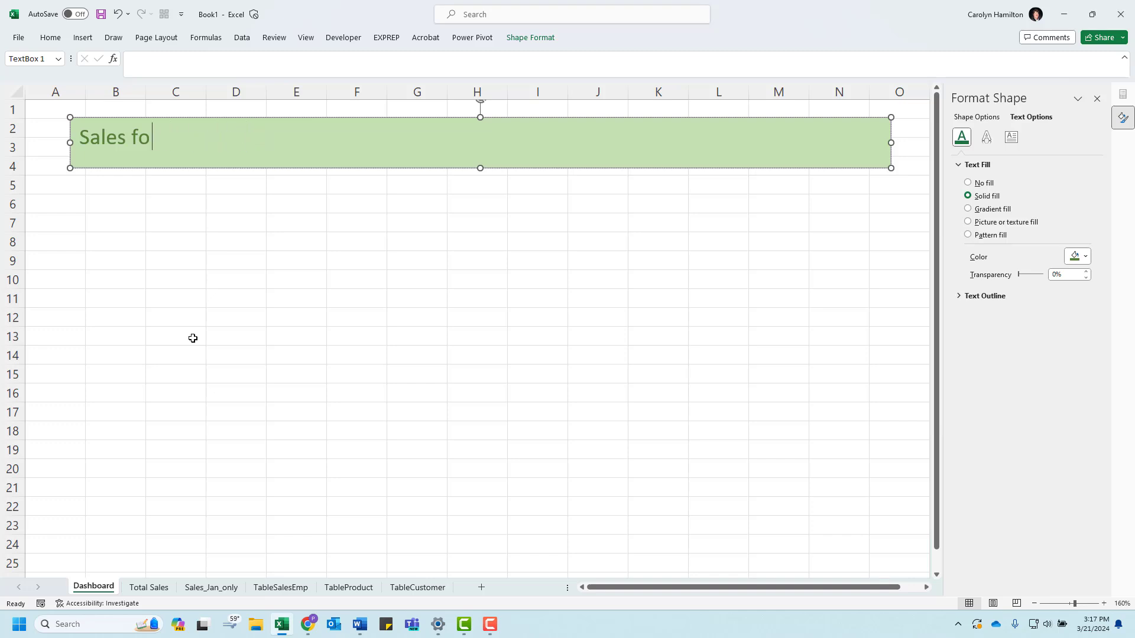
Step: Link the text box to the sales total with the formula ='Total Sales'!$A$4
click(144, 65)
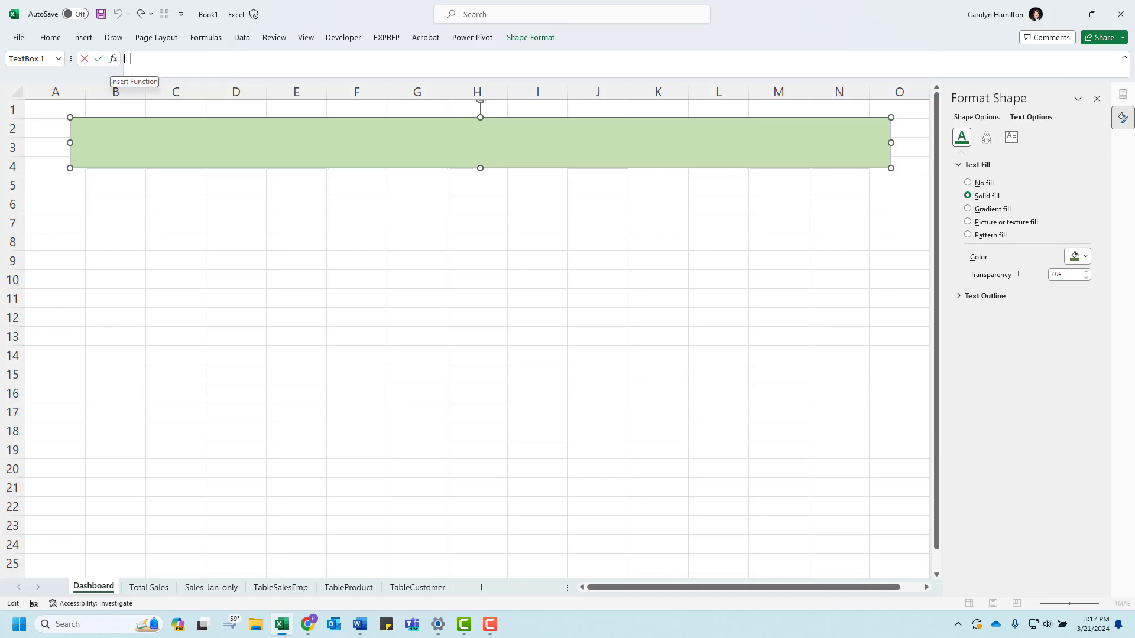
text(=)
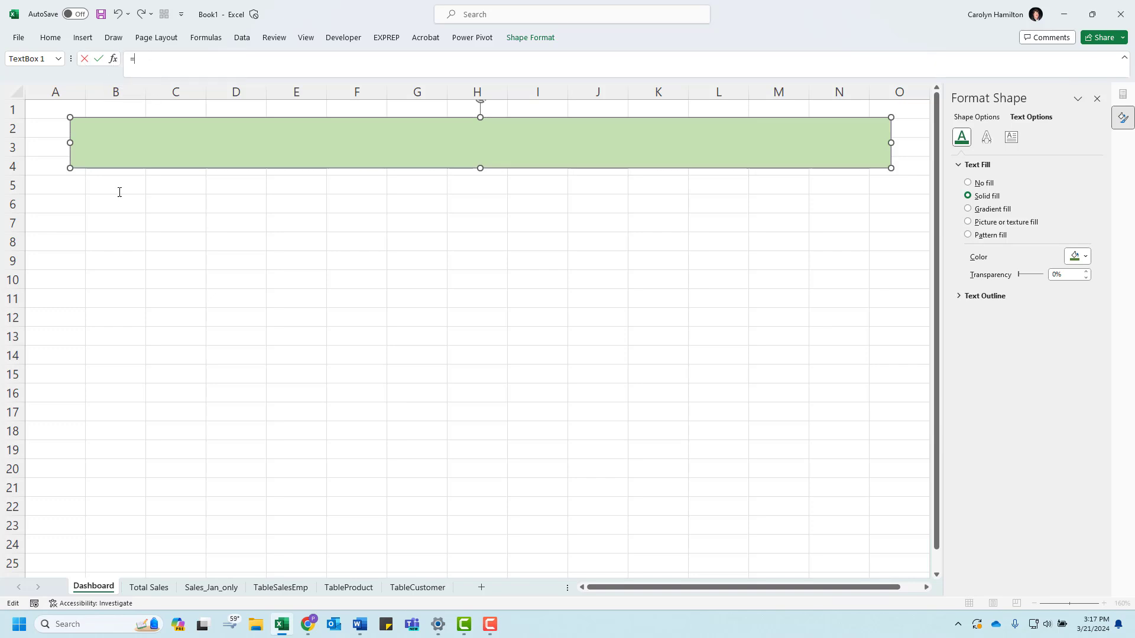
click(145, 587)
click(69, 136)
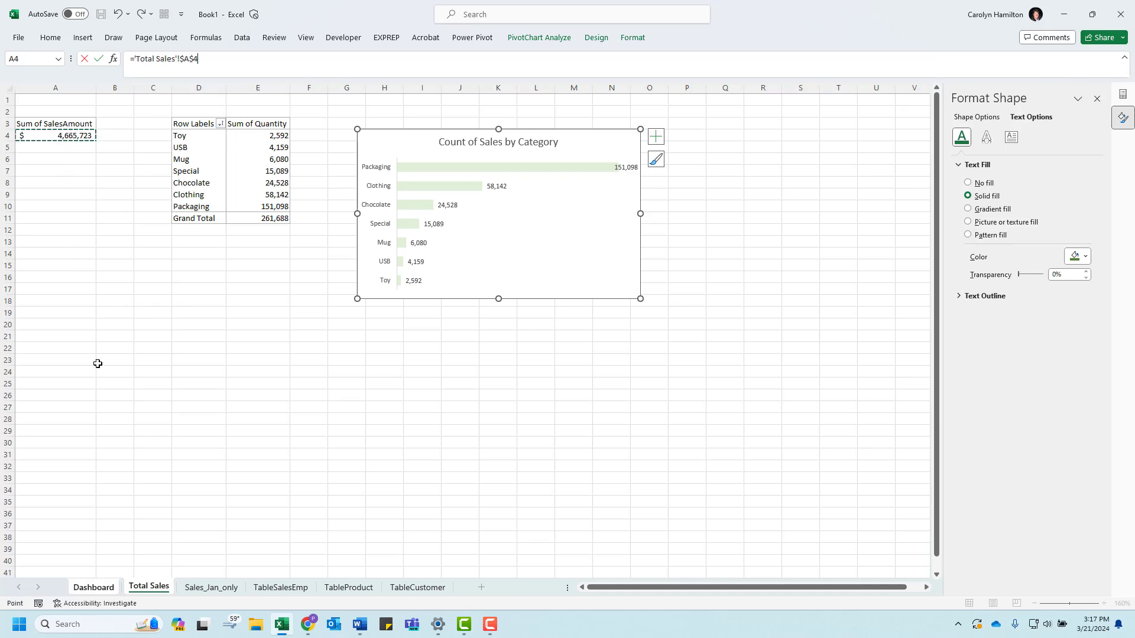
key(Return)
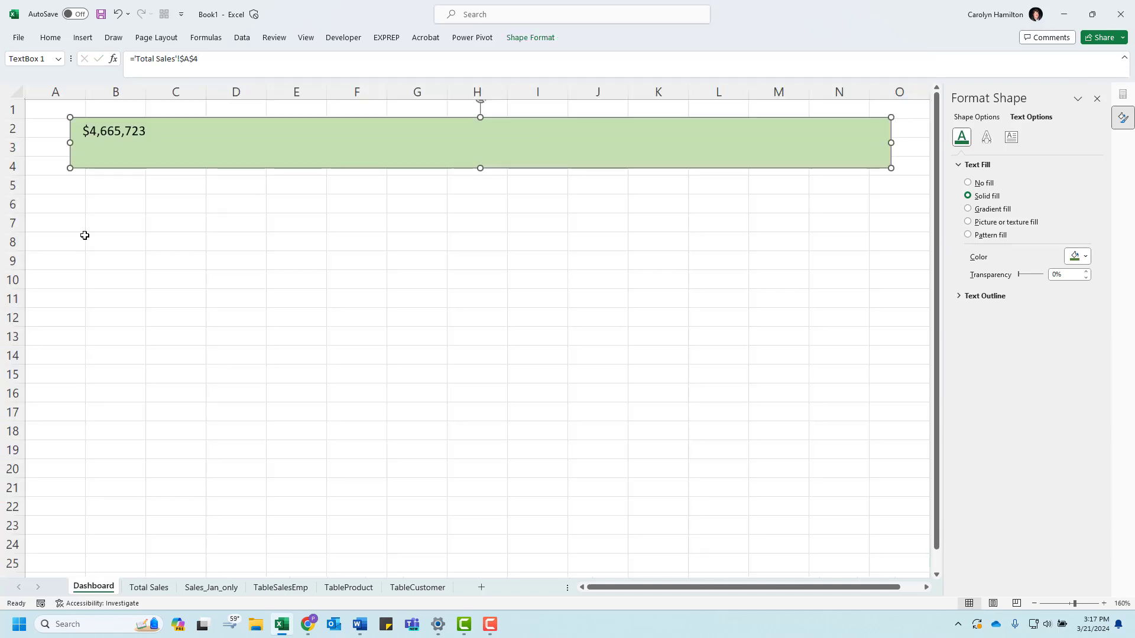
Step: Add the text "Sales for January - " in front of the linked total in the text box
click(104, 137)
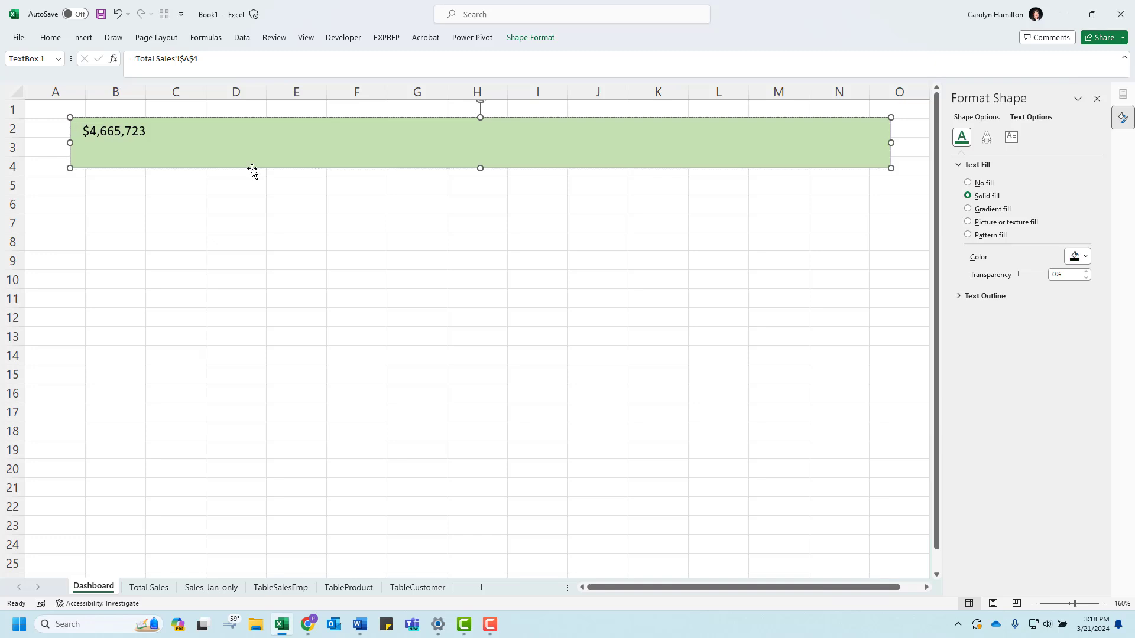
text(Sales  for)
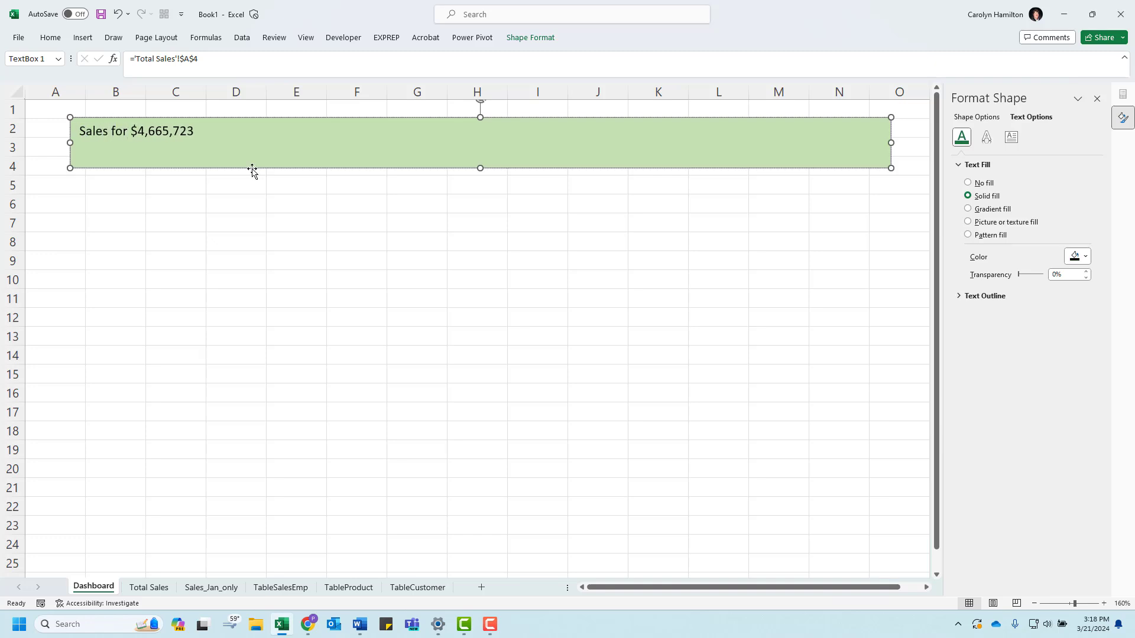
text( January)
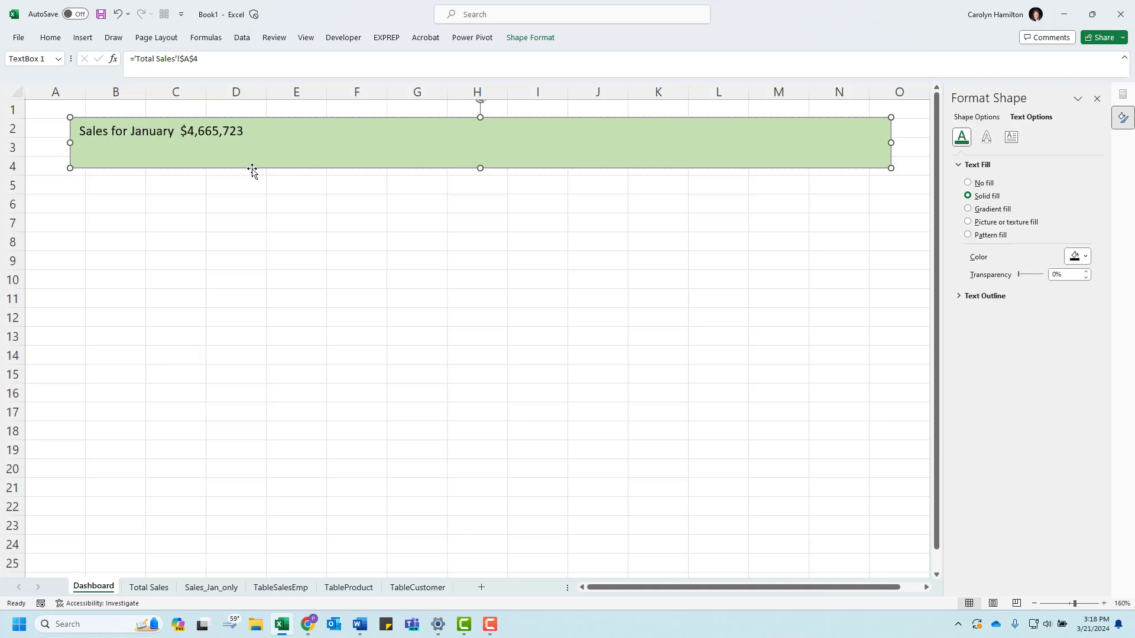
text( -)
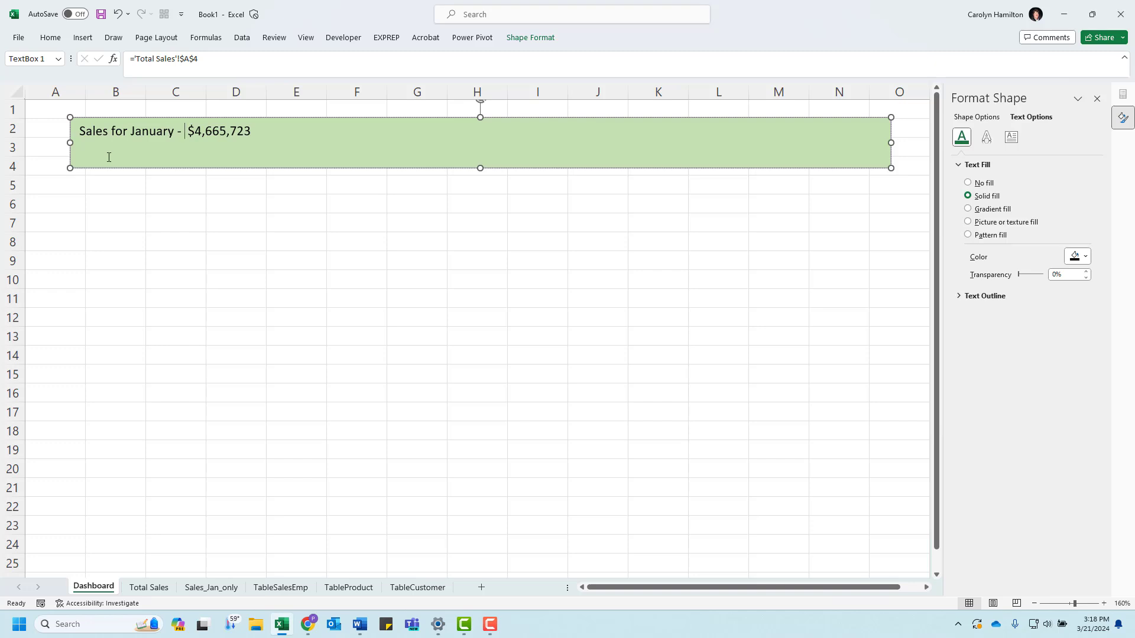
Step: Enlarge the title text box's font to 16 pt and center its text horizontally and vertically
click(70, 119)
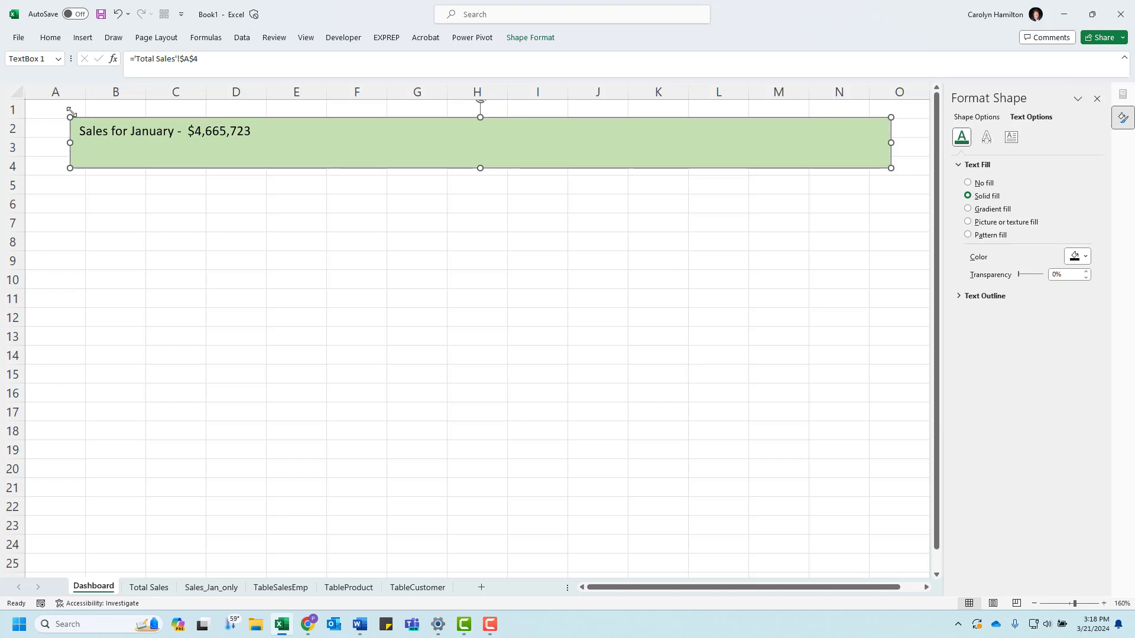
click(50, 37)
click(179, 61)
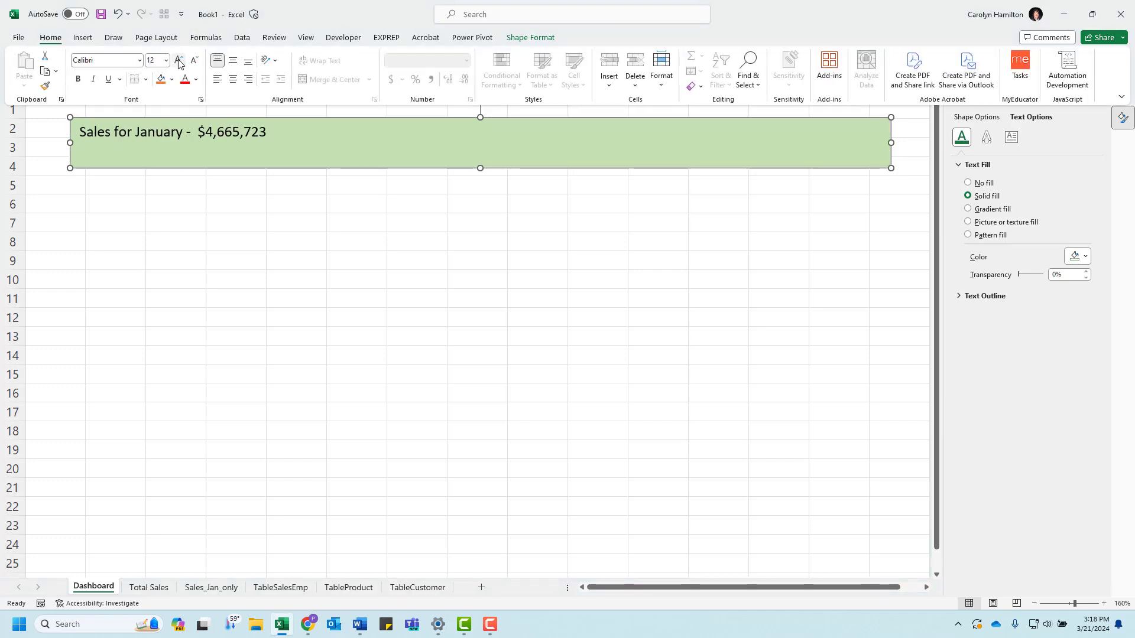
click(180, 61)
click(179, 60)
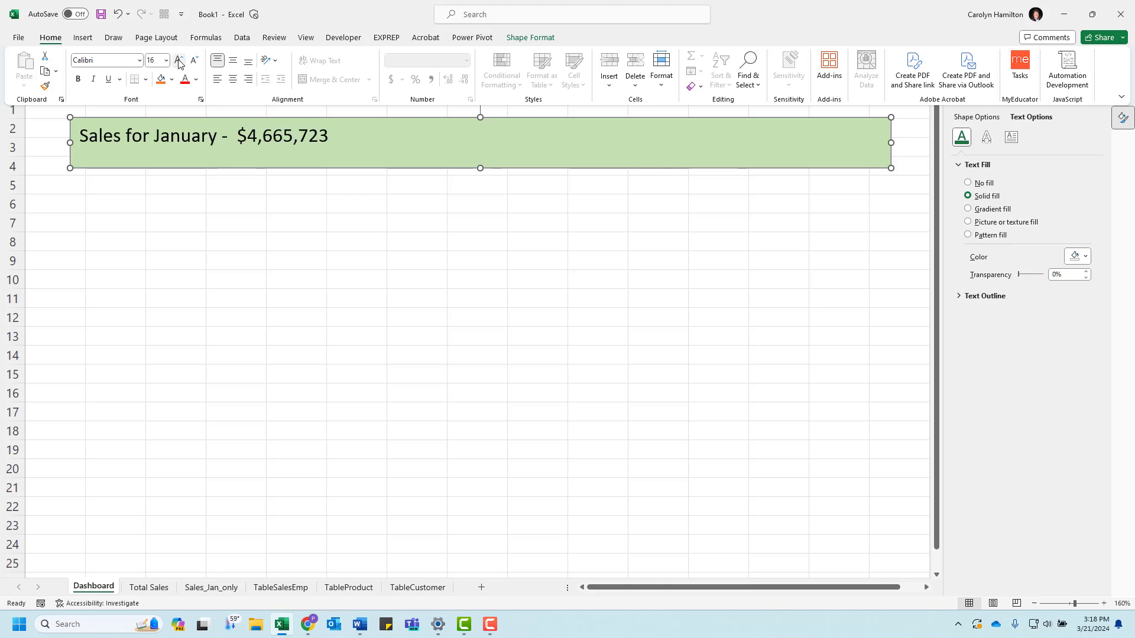
click(233, 80)
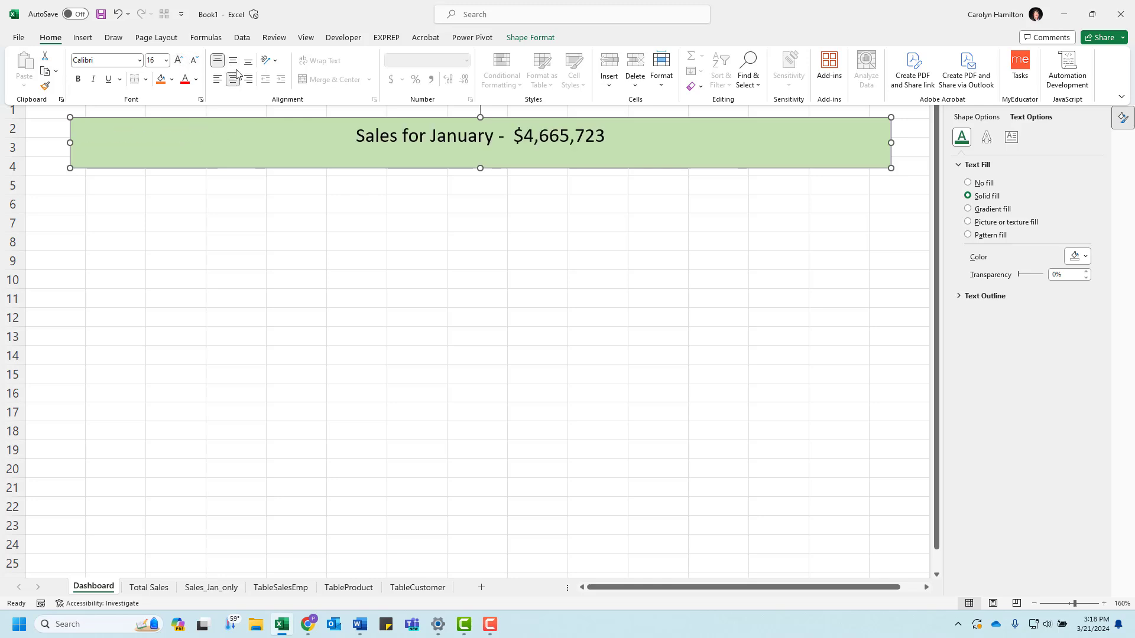
click(233, 60)
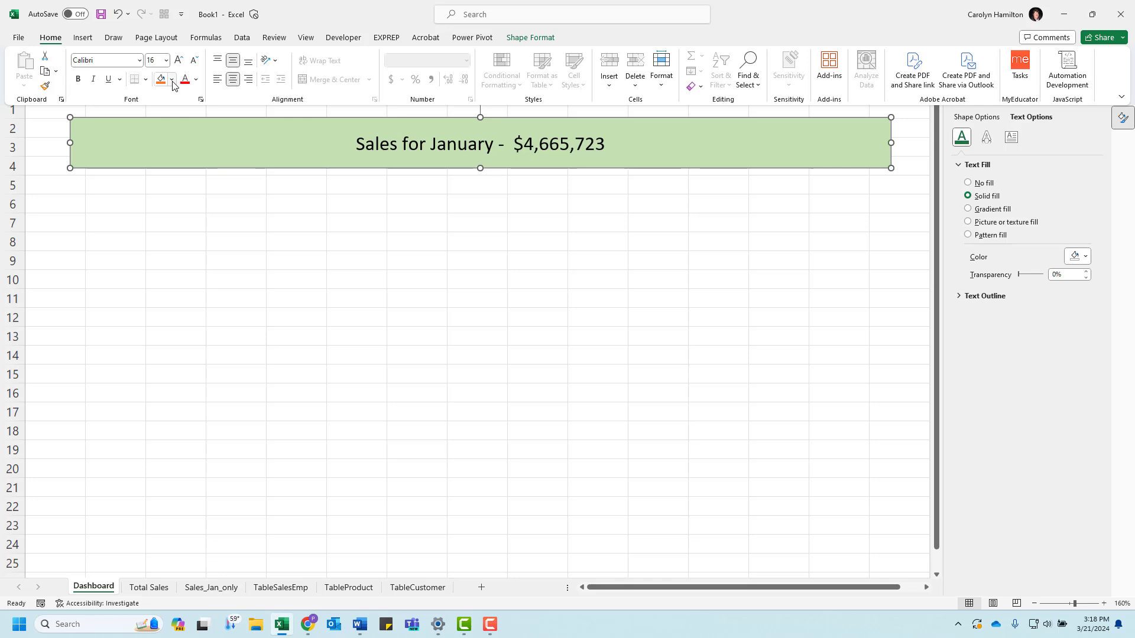
Step: Color the title text green and compare the banner with the sample dashboard document in Word
click(195, 79)
click(274, 169)
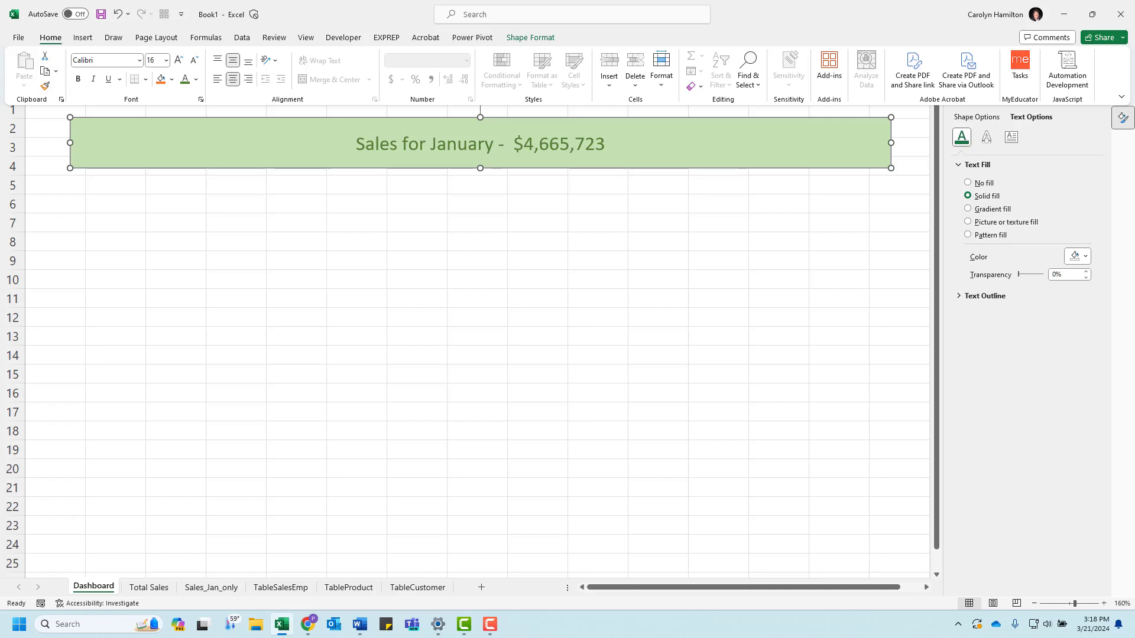
drag(0, 208, 258, 207)
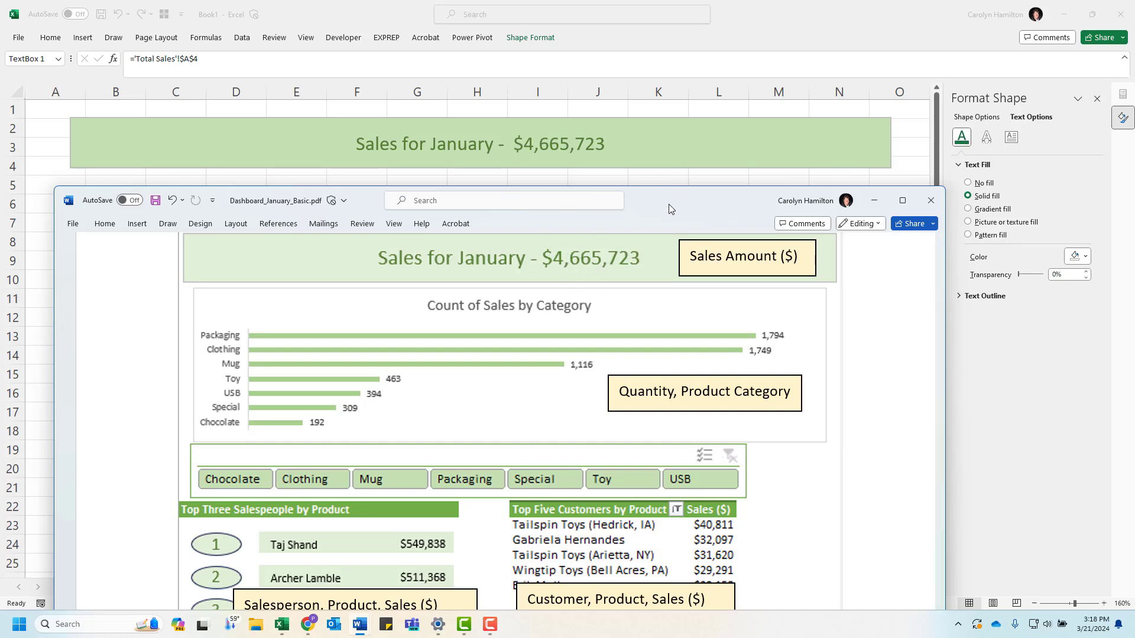
drag(707, 201, 0, 158)
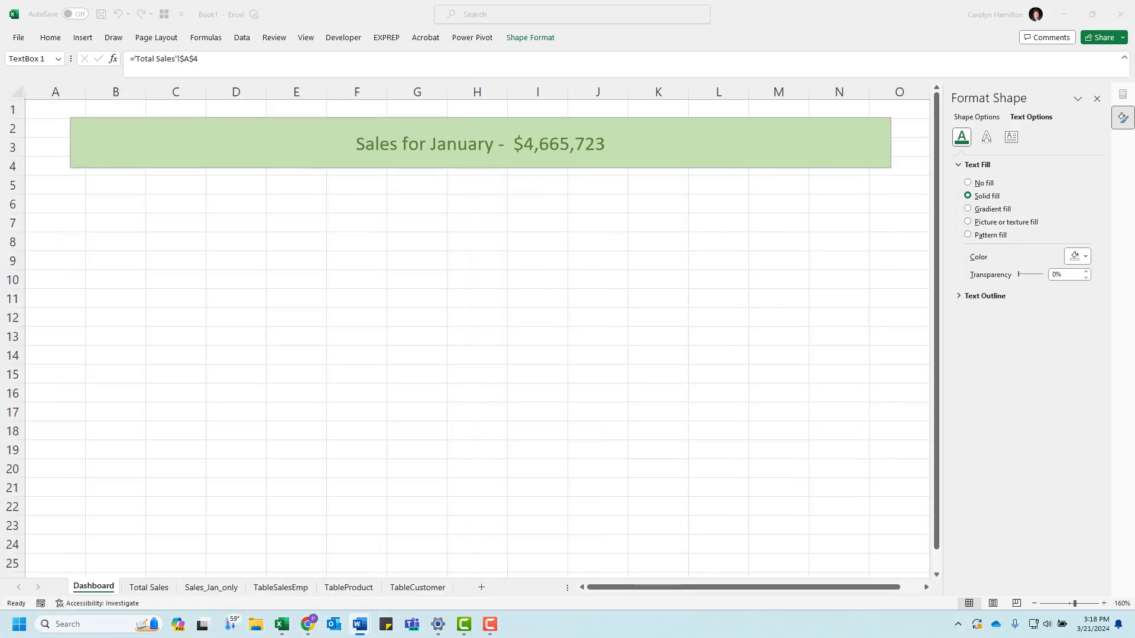
Step: Copy the category PivotChart from Total Sales to the Dashboard below the title box, resized to the box's width and down to row 11
click(150, 589)
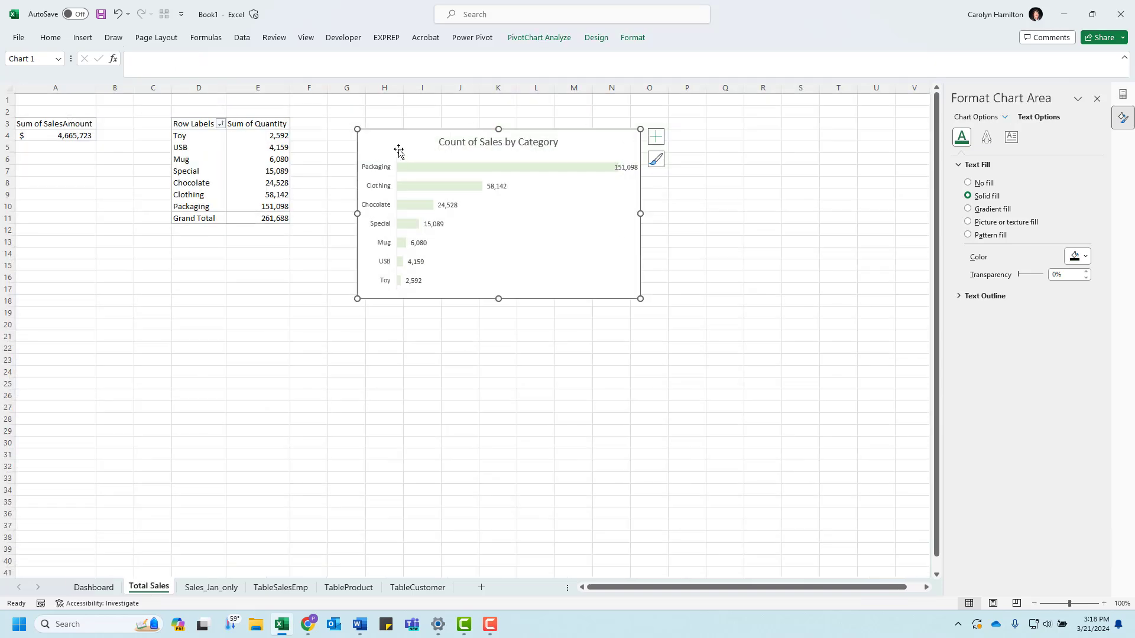
click(94, 588)
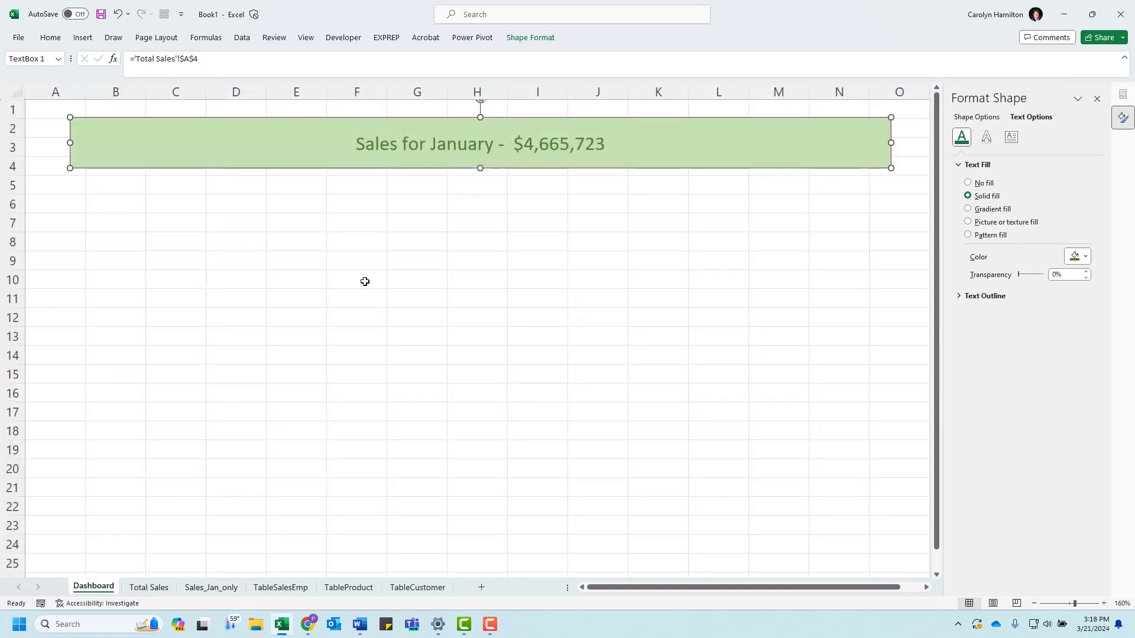
key(ctrl+v)
drag(438, 149, 436, 205)
click(518, 304)
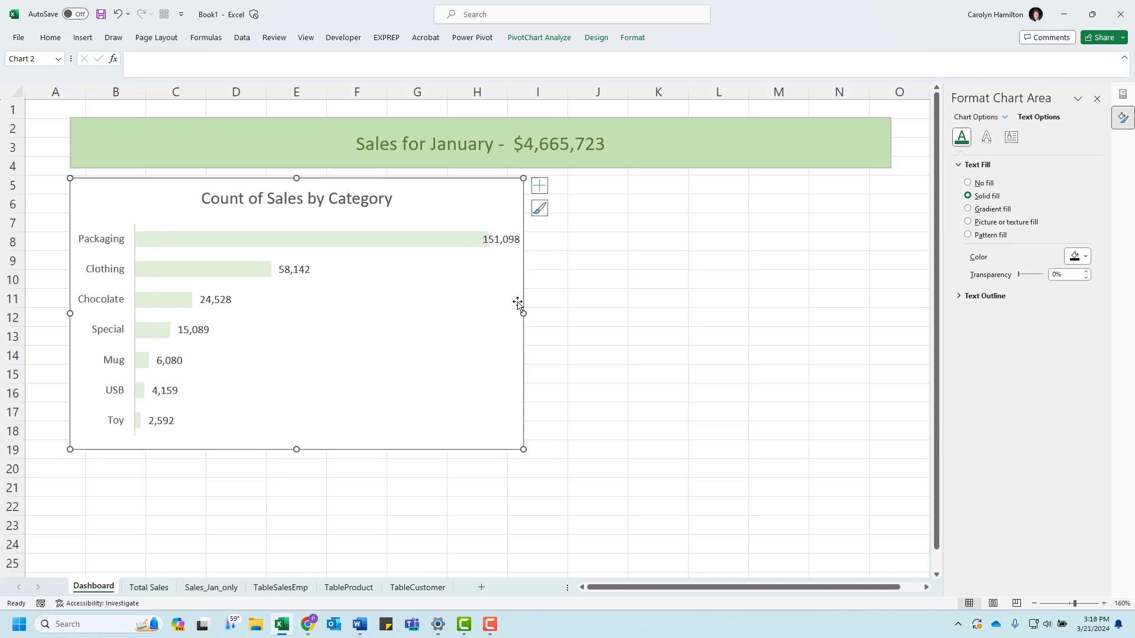
drag(524, 314, 891, 290)
drag(481, 451, 506, 309)
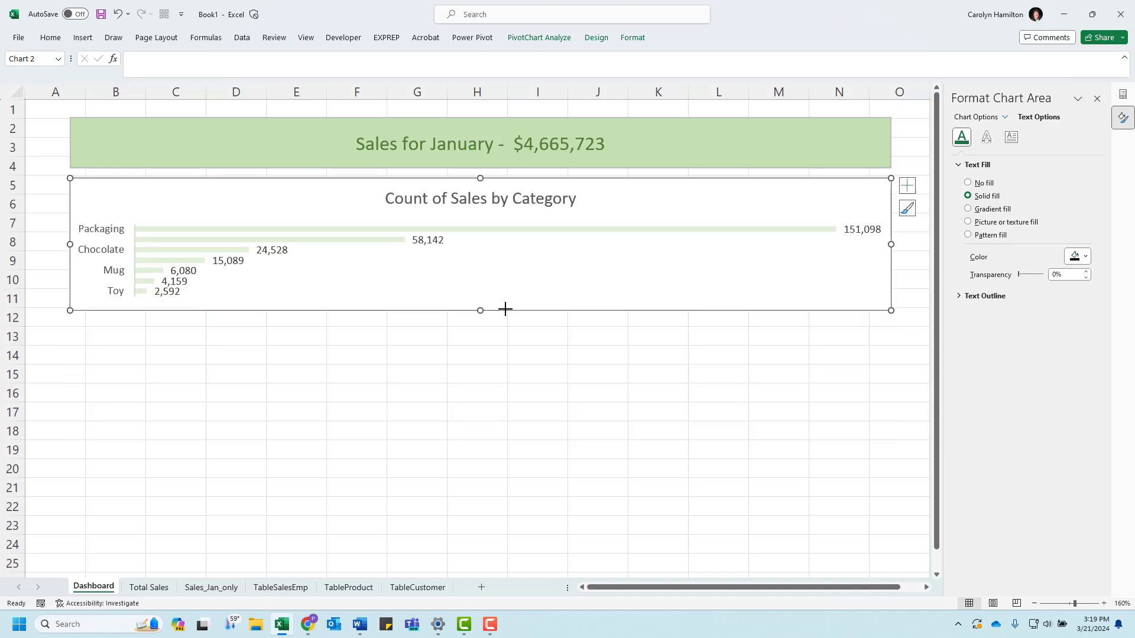
Step: Set the font size of the Dashboard chart's data labels to 7
right_click(265, 253)
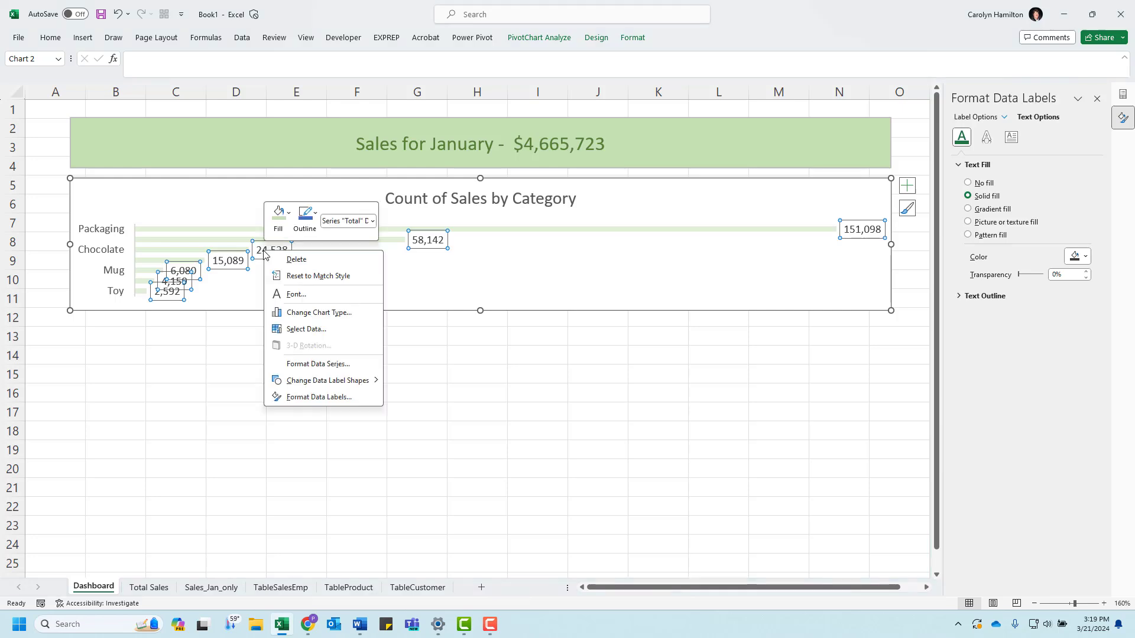
click(294, 295)
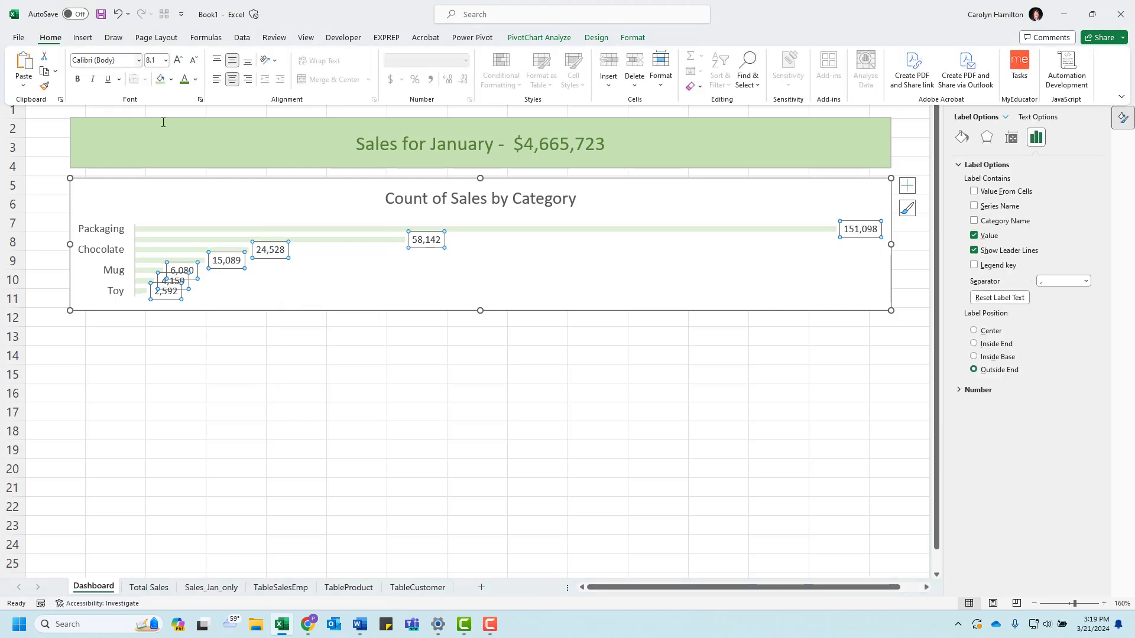
click(166, 60)
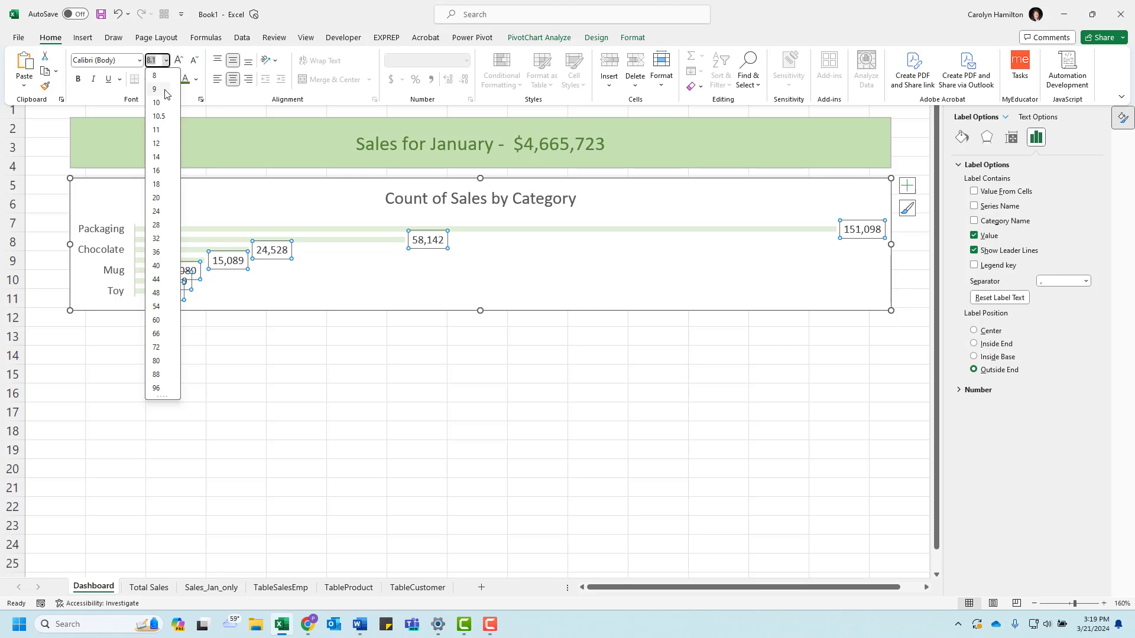
text(7)
key(Return)
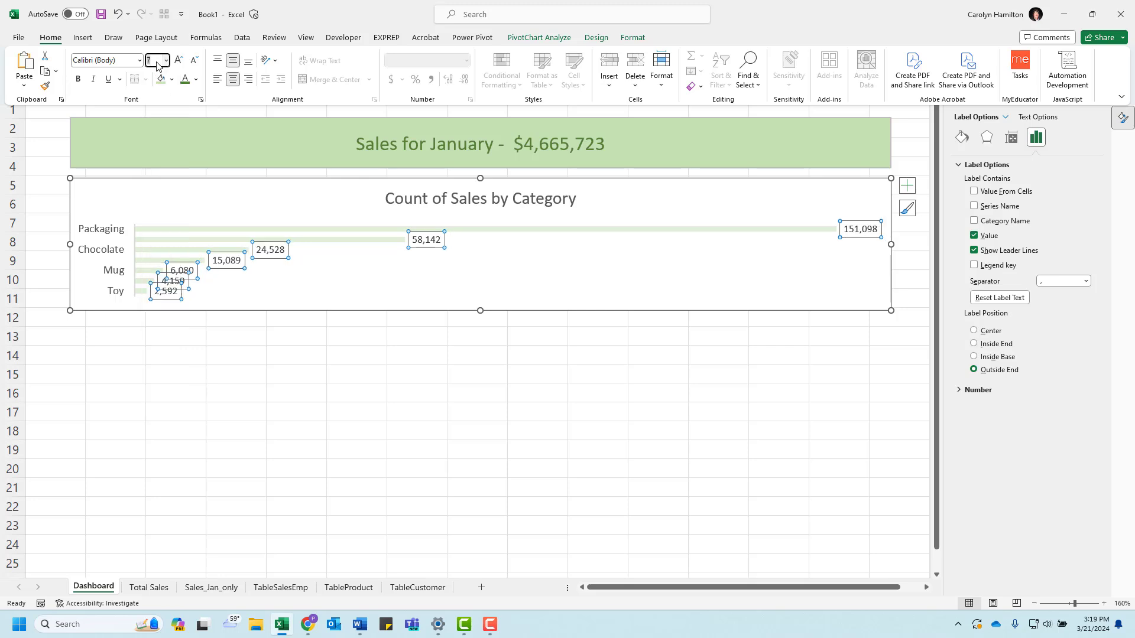
click(329, 346)
click(324, 289)
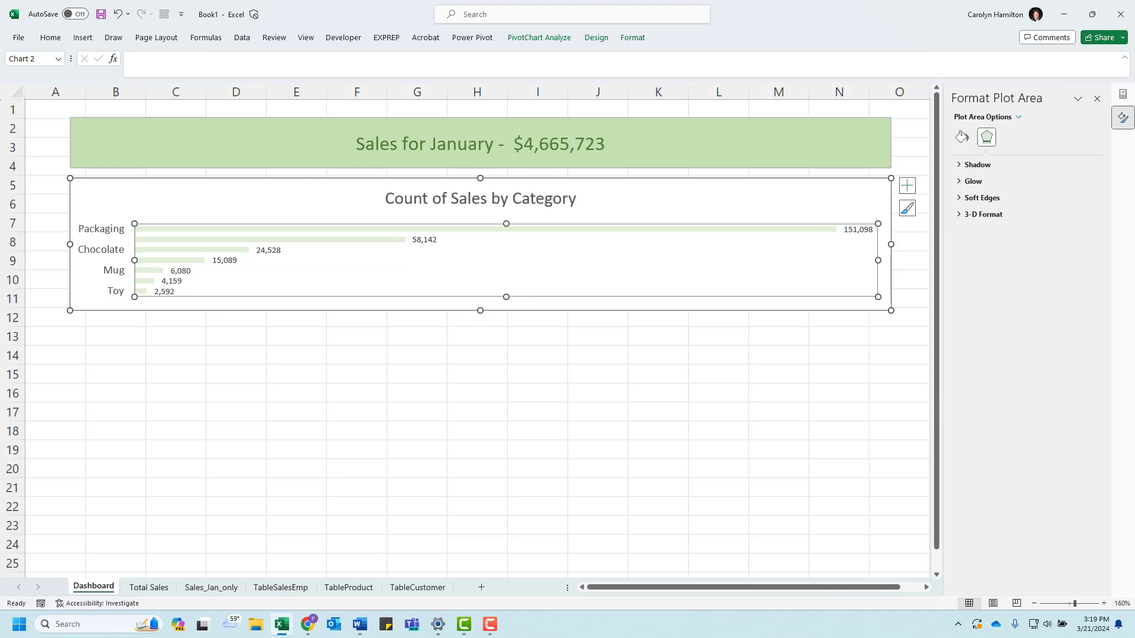
Step: Check the sample dashboard document in Word for the remaining elements, and move its window out of the way
key(alt+Tab)
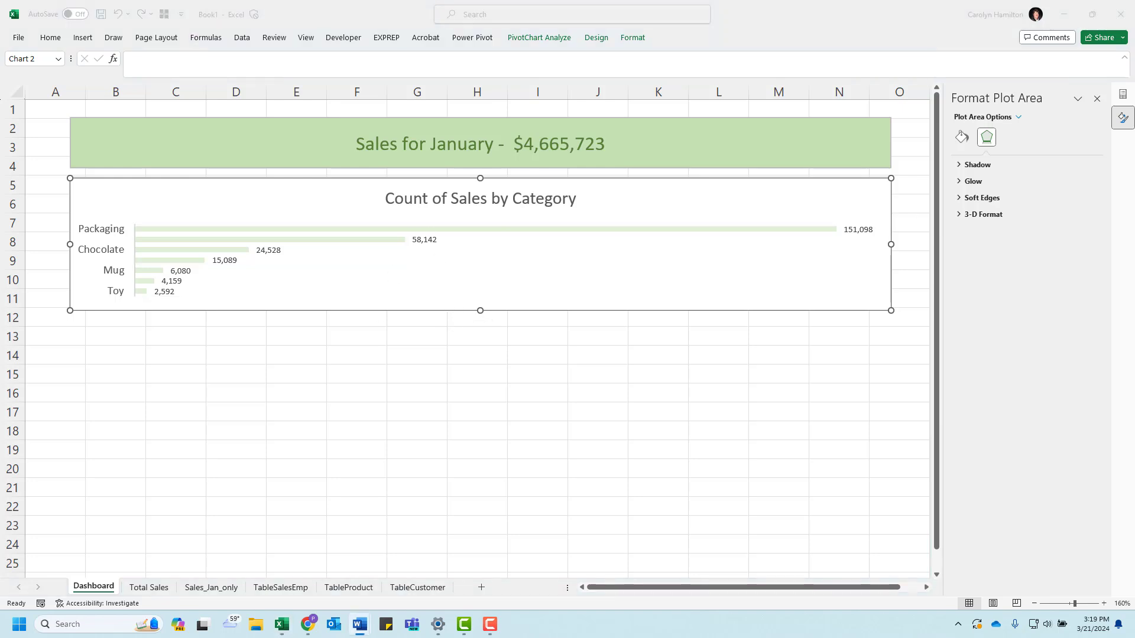
key(alt+Tab)
click(166, 589)
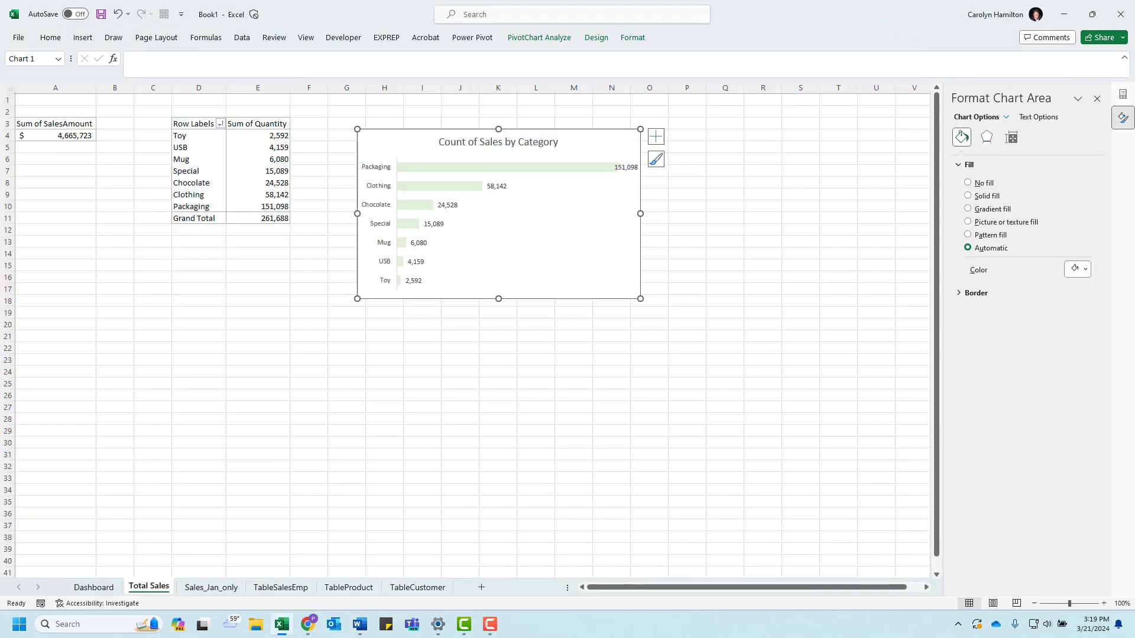
key(alt+Tab)
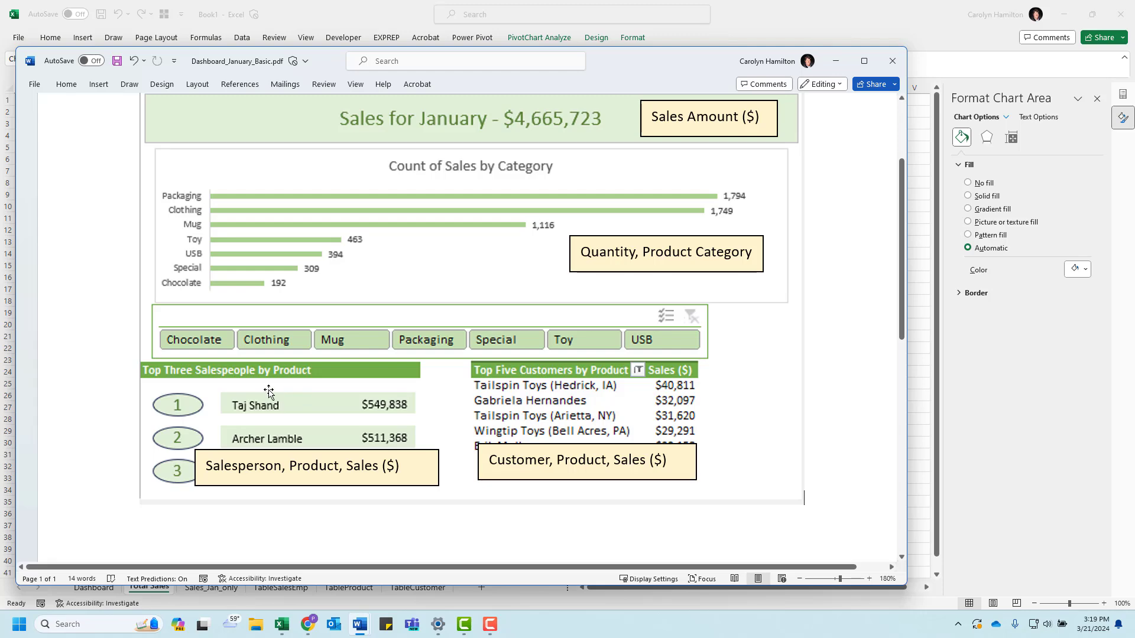
drag(627, 70, 0, 77)
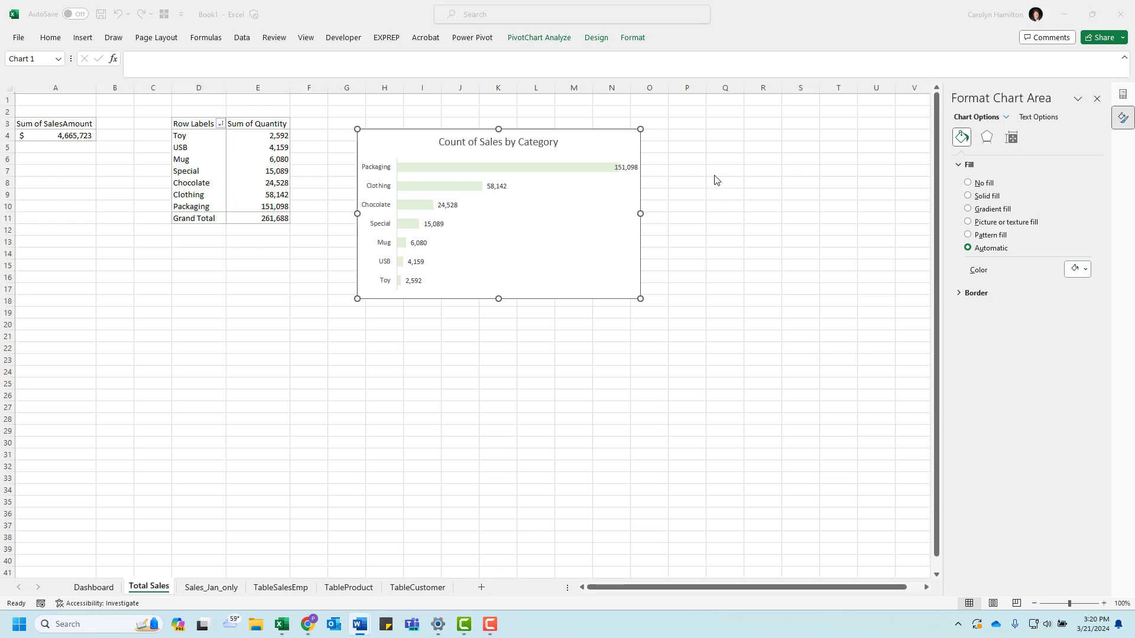
Step: Add a new worksheet after Total Sales and name it Top5 Customers
click(481, 587)
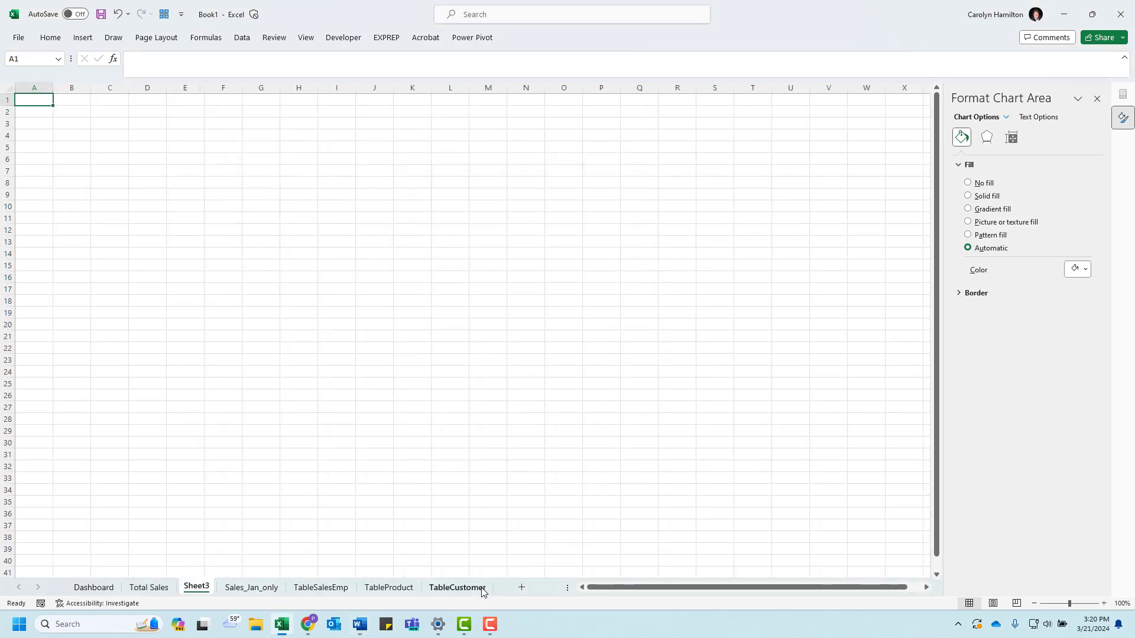
double_click(202, 587)
text(Top5 Customers)
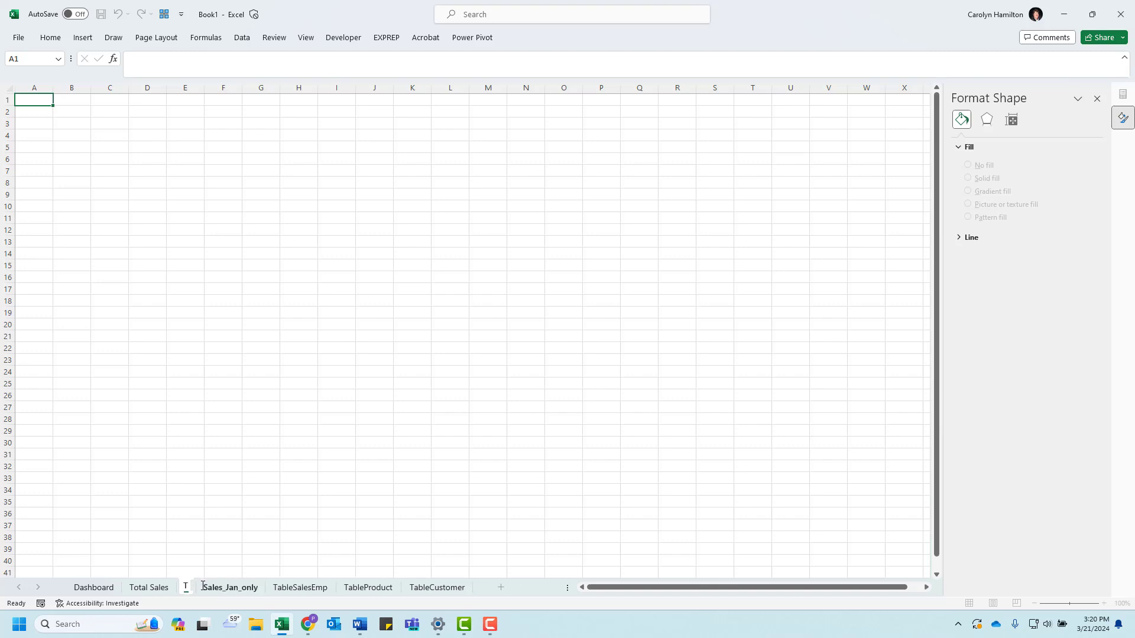
key(Return)
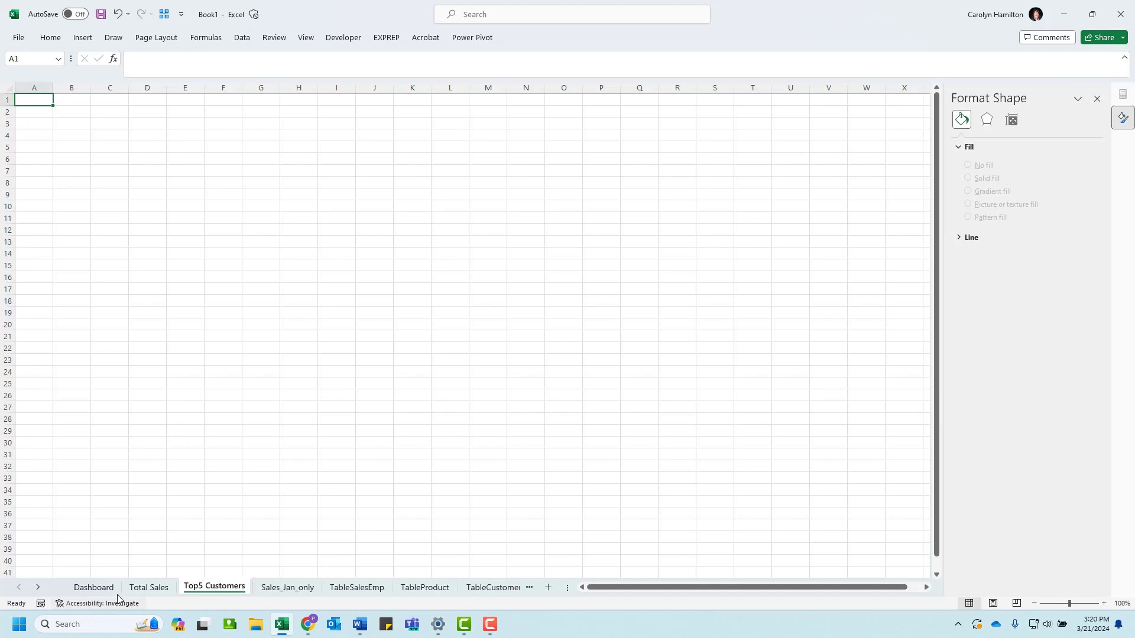
Step: Copy the category PivotTable from Total Sales to cell A1 of Top5 Customers and widen column A to fit the row labels
click(149, 588)
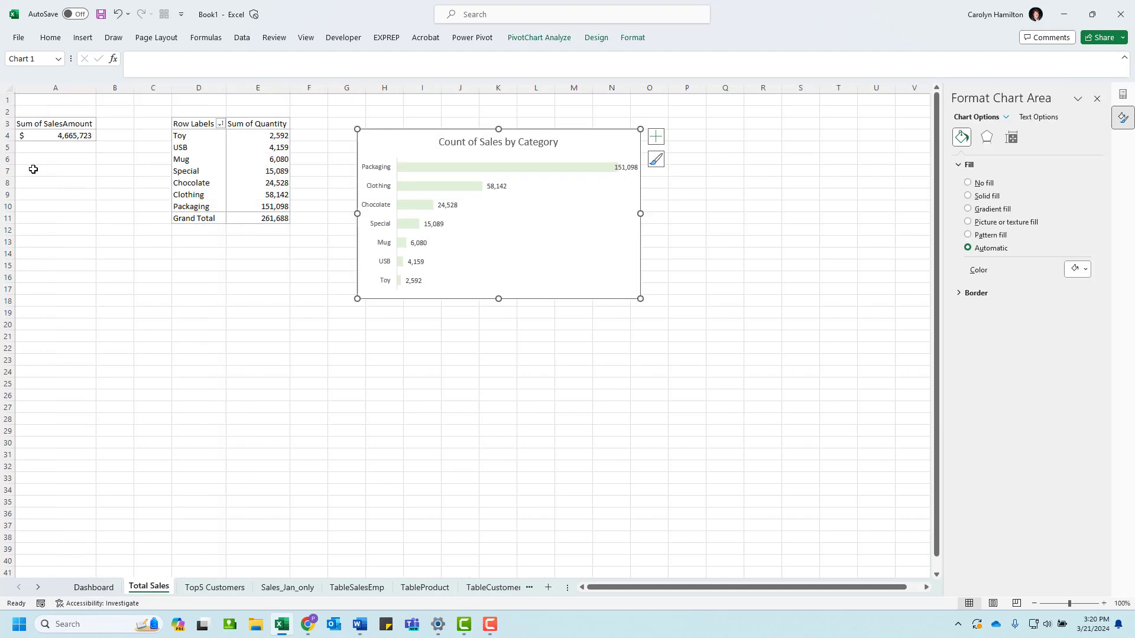
drag(27, 125, 59, 136)
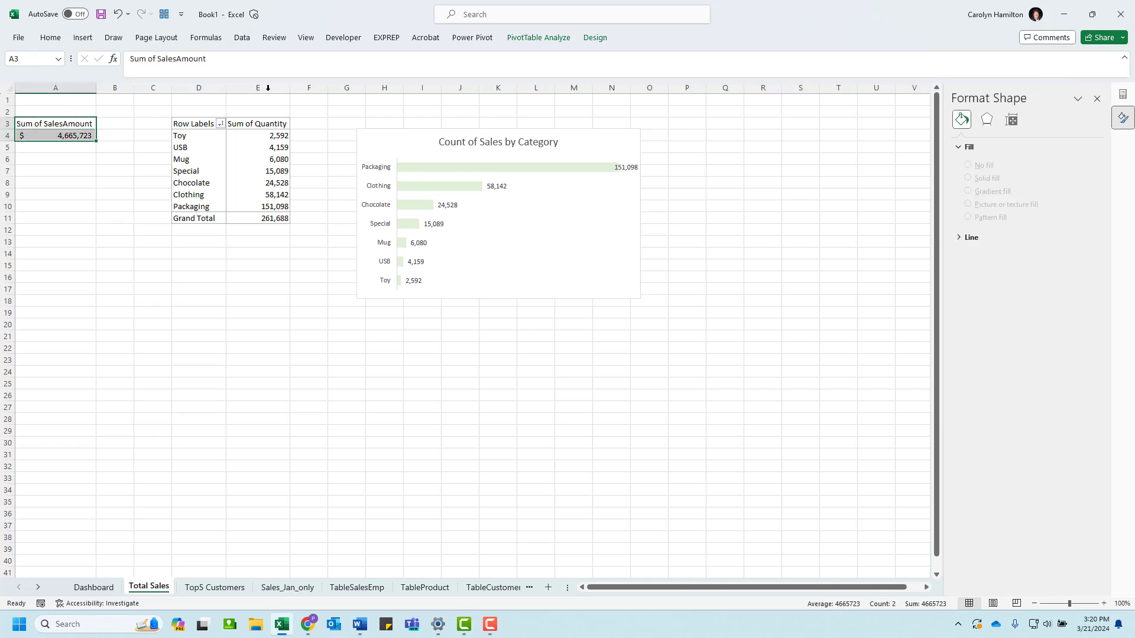
drag(181, 124, 265, 217)
key(ctrl+c)
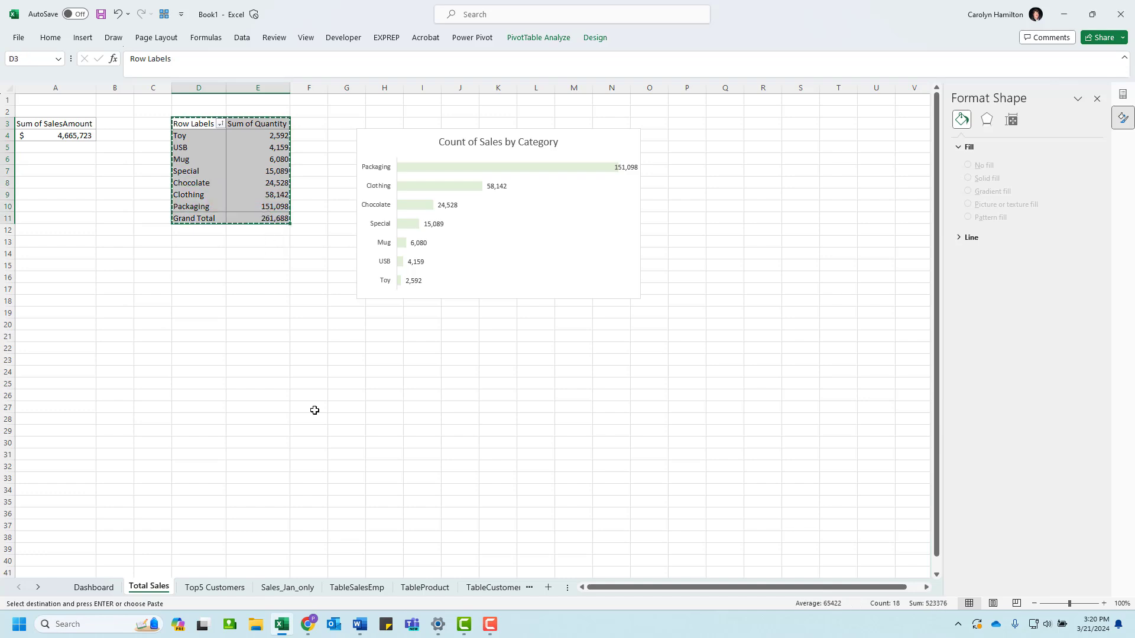
click(230, 588)
key(ctrl+v)
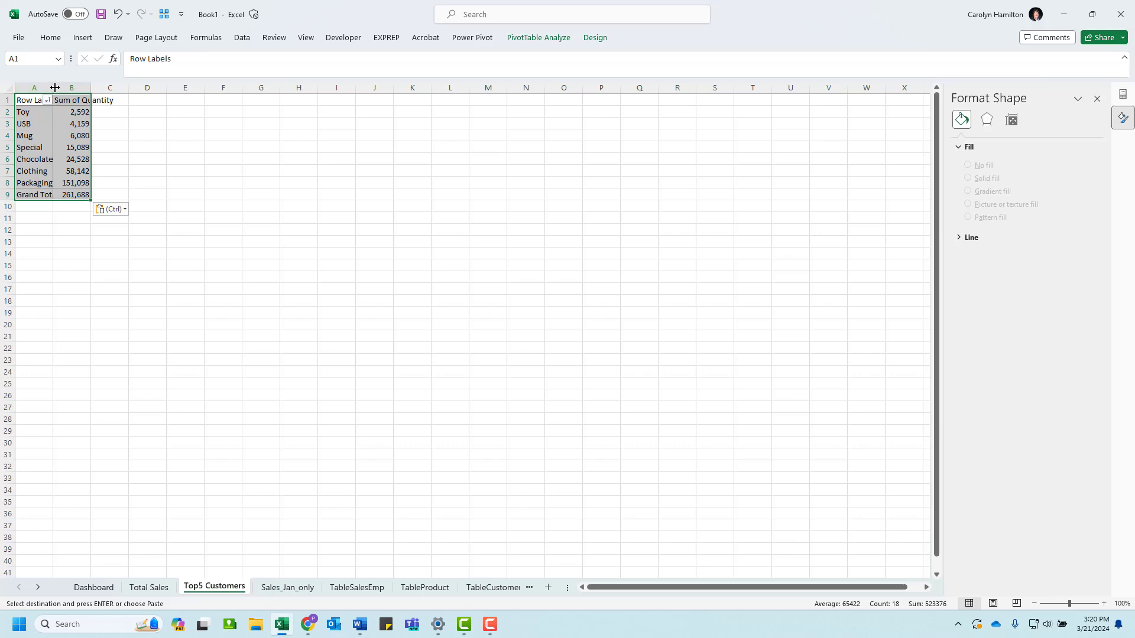
drag(54, 88, 88, 88)
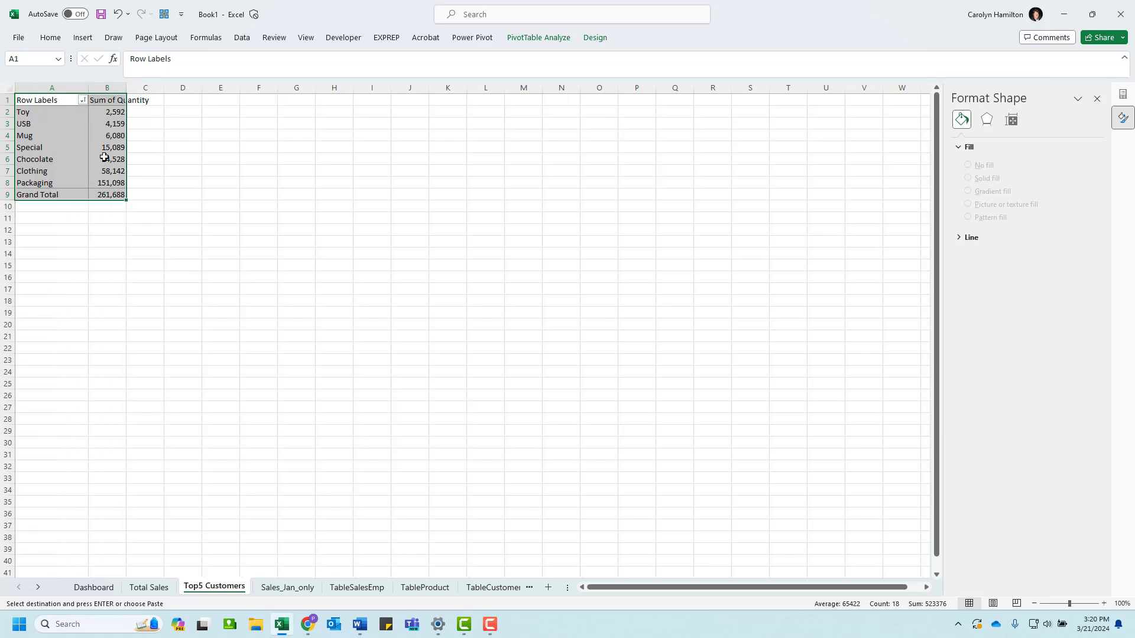
Step: In the copied PivotTable, replace Category with Customer in the rows and Quantity with SalesAmount in the values
click(1123, 95)
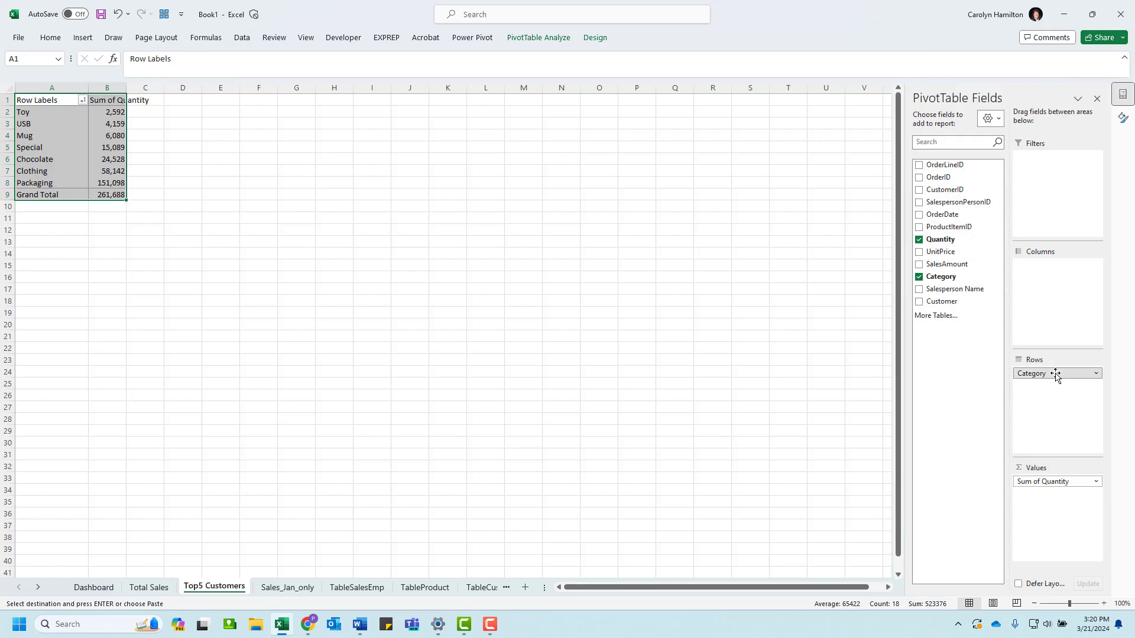
drag(1055, 375, 951, 224)
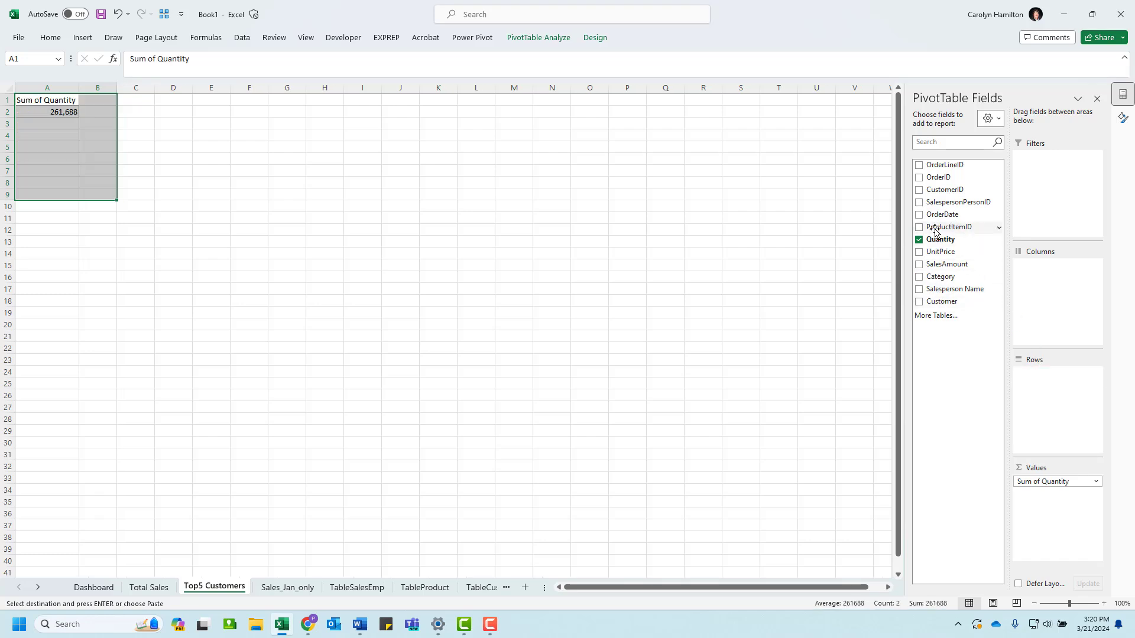
click(920, 302)
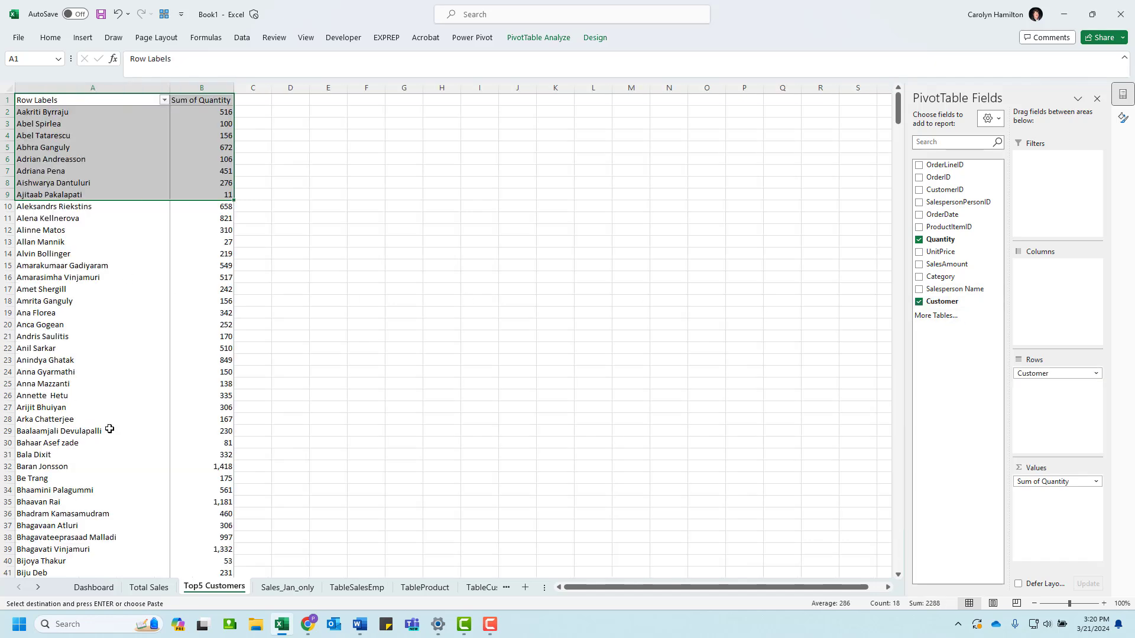
click(919, 240)
click(920, 264)
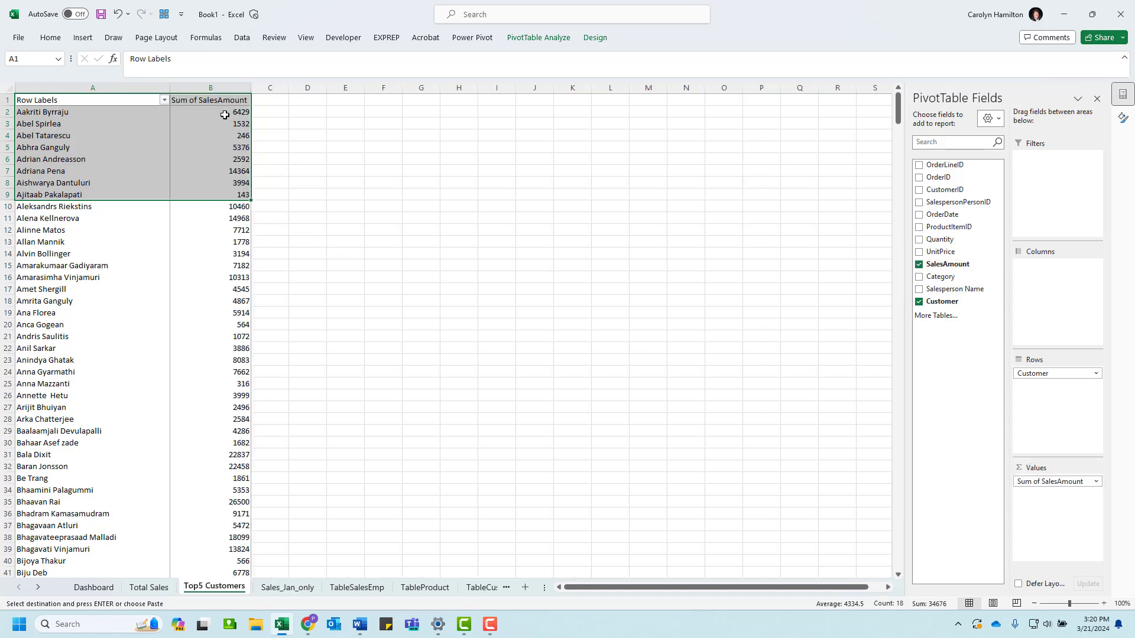
Step: Sort the customer PivotTable by Sum of SalesAmount from largest to smallest
right_click(226, 115)
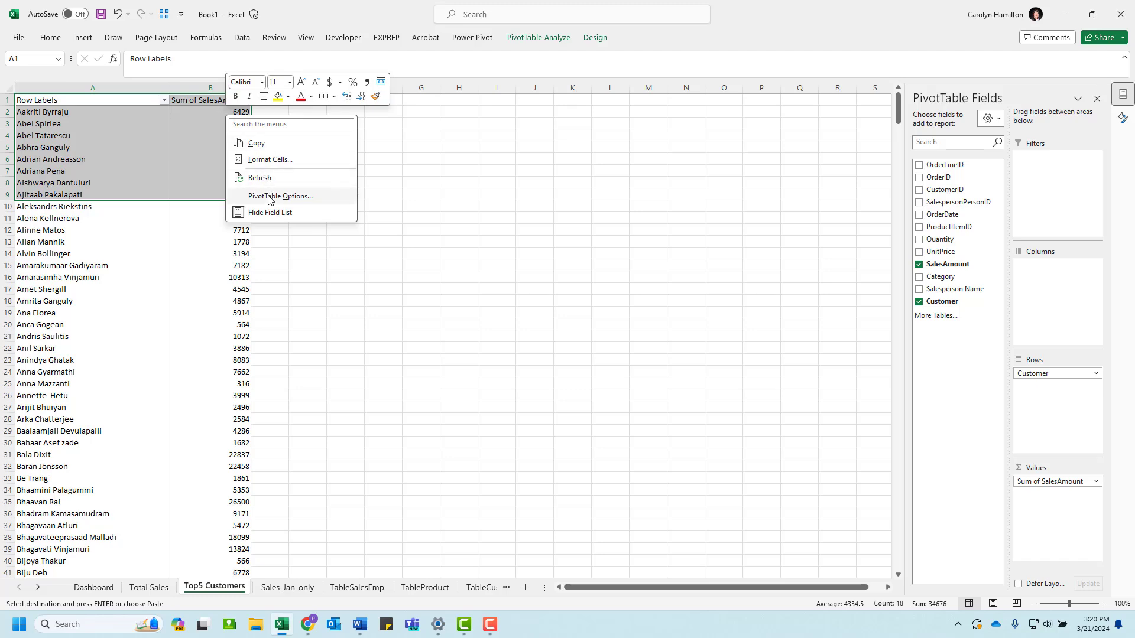
click(223, 147)
right_click(222, 148)
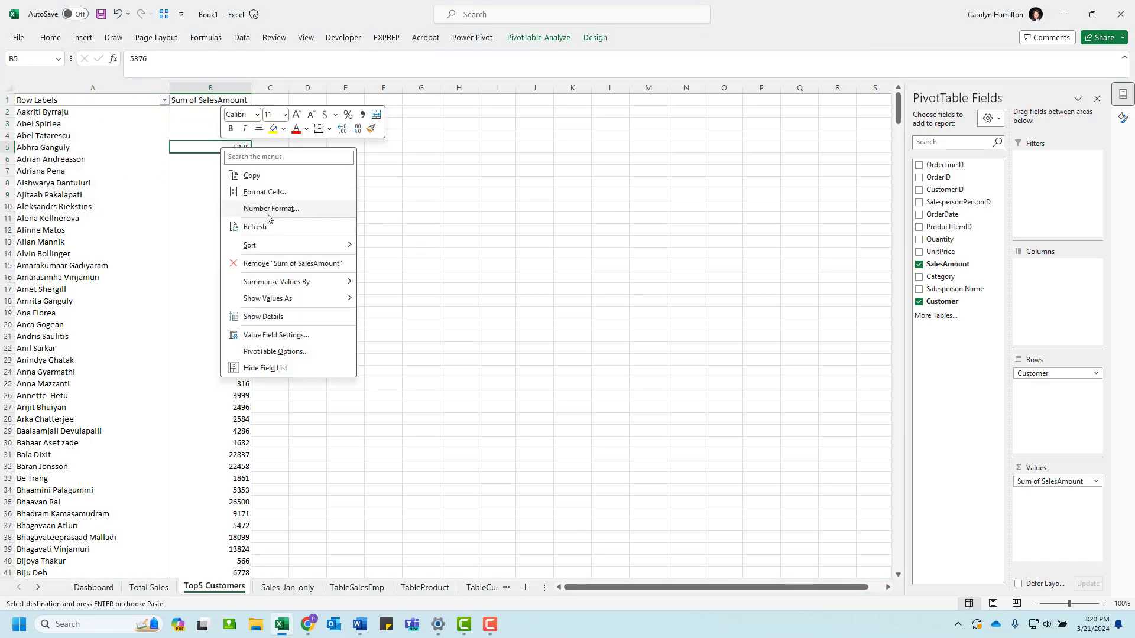
mouse_move(263, 245)
click(417, 265)
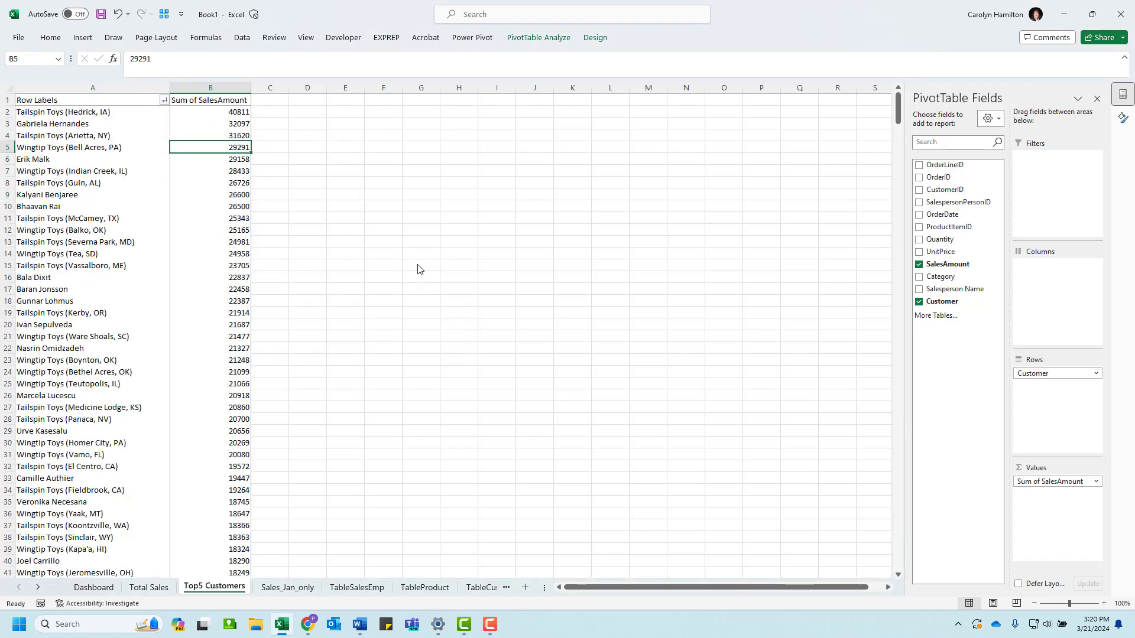
Step: Filter the PivotTable's customers to the top 5 items by Sum of SalesAmount
click(164, 101)
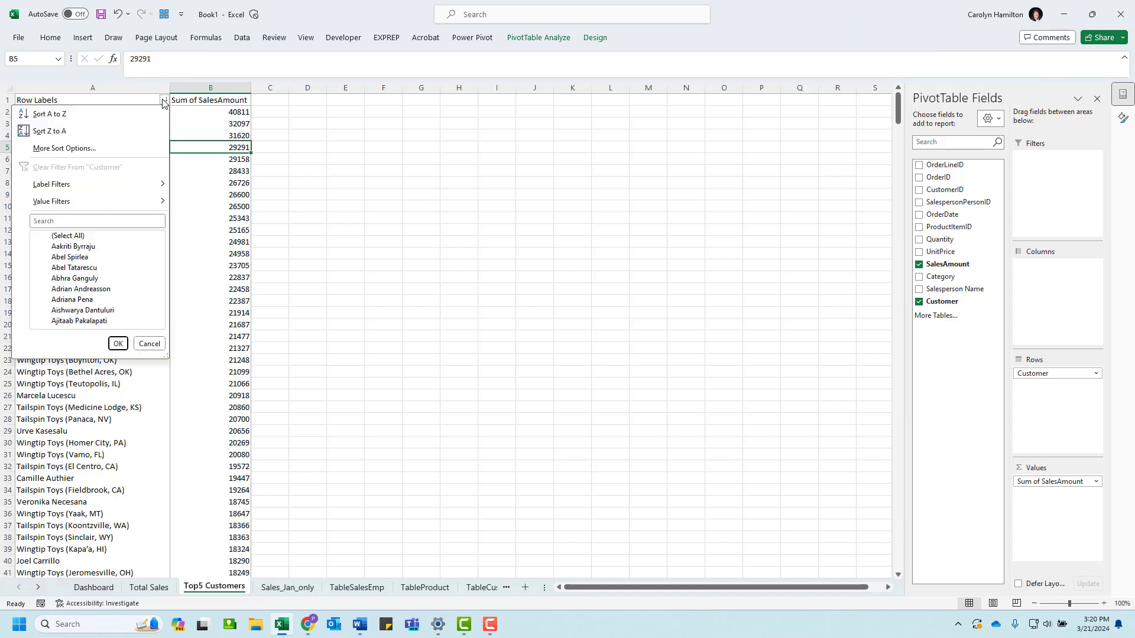
mouse_move(119, 203)
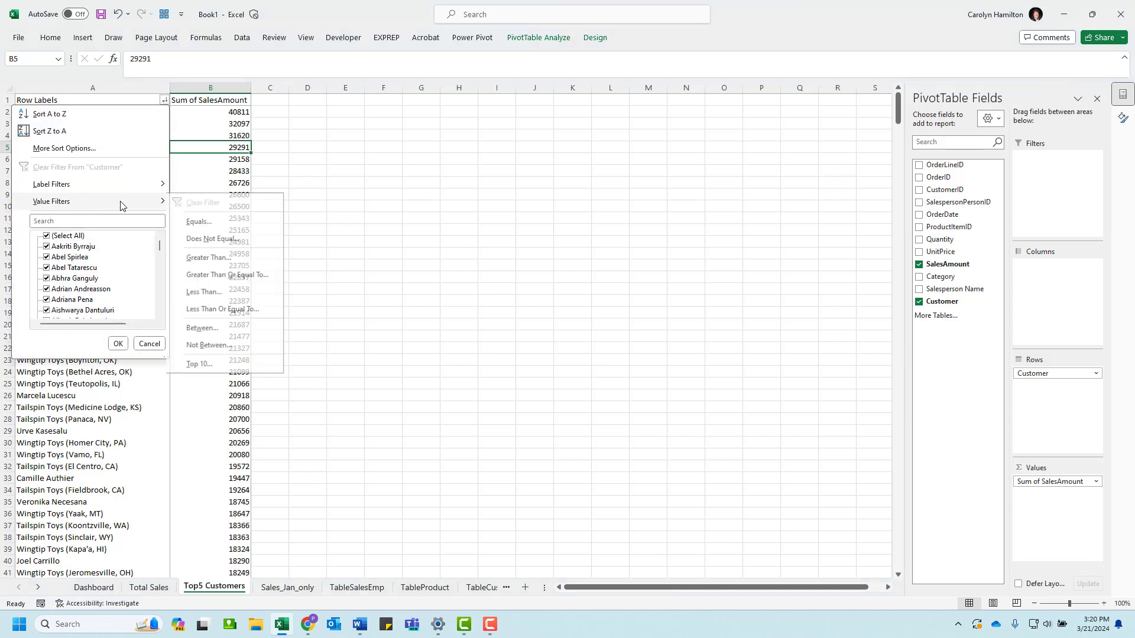
click(204, 364)
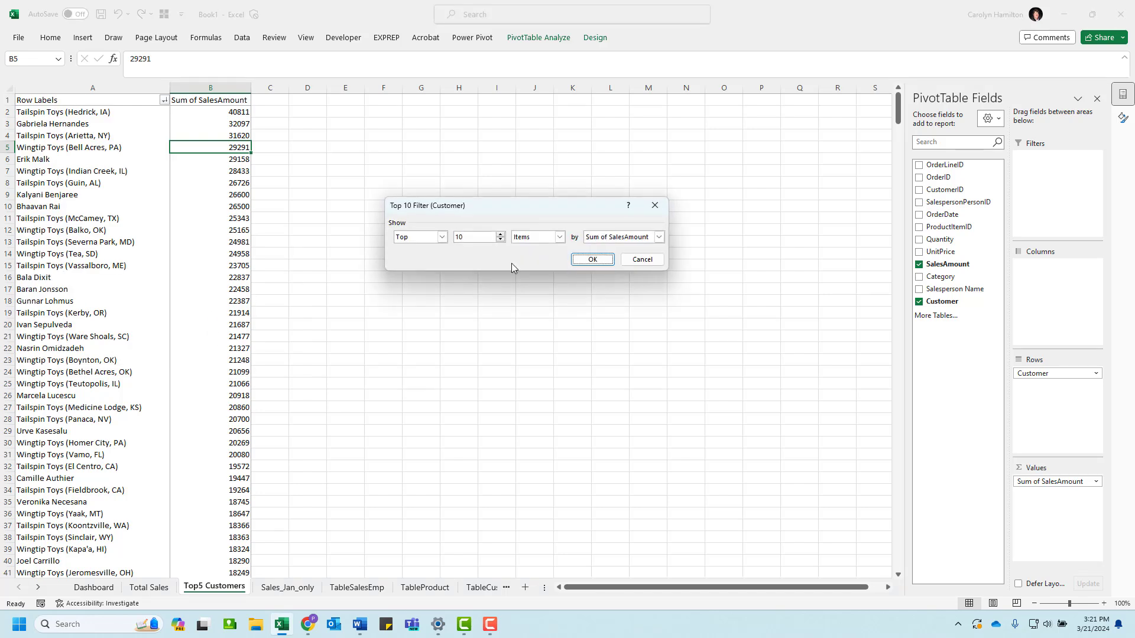
double_click(470, 236)
key(Return)
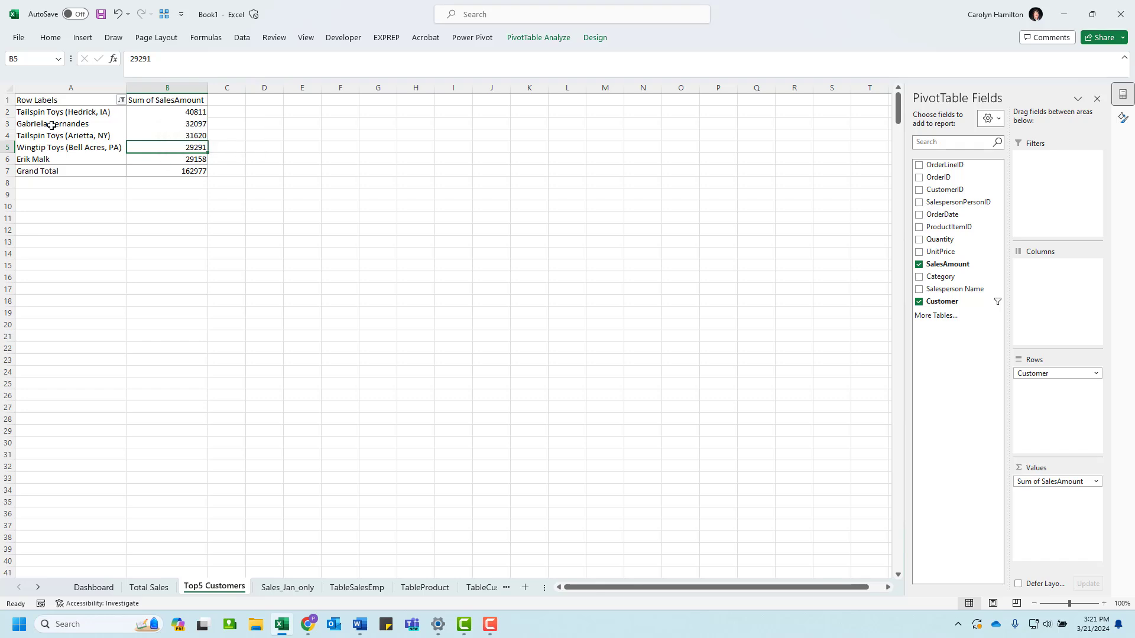
Step: Format the five customers' sales amounts in B2:B6 as dollar accounting values without decimals
mouse_move(154, 114)
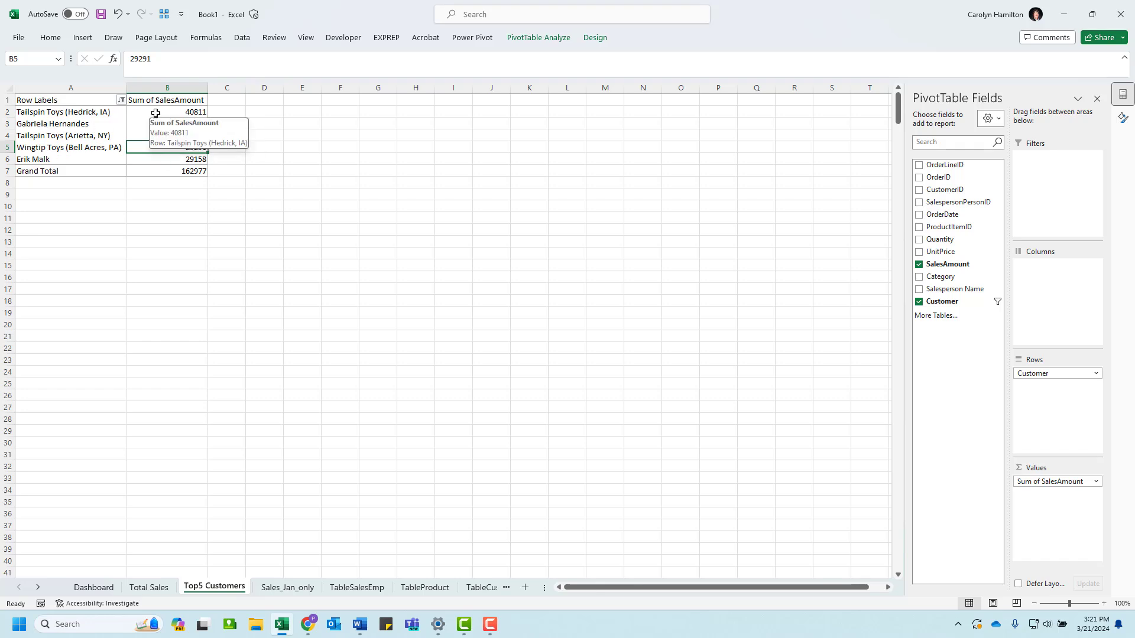
drag(155, 112, 157, 157)
right_click(158, 160)
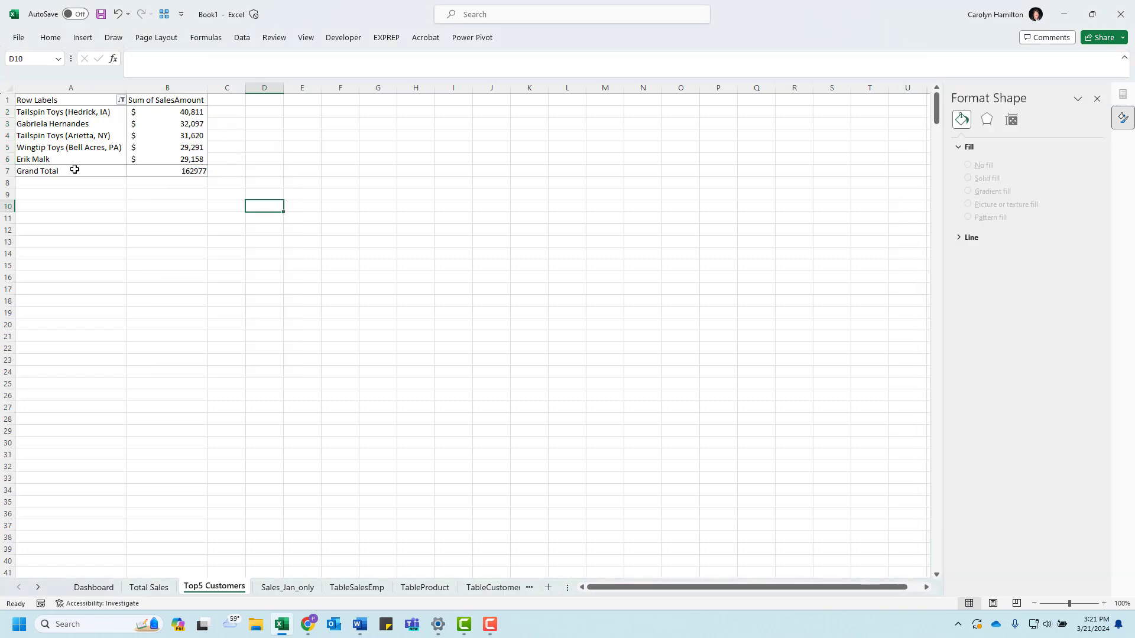
Step: Turn off the customer PivotTable's grand totals for rows and columns
click(179, 146)
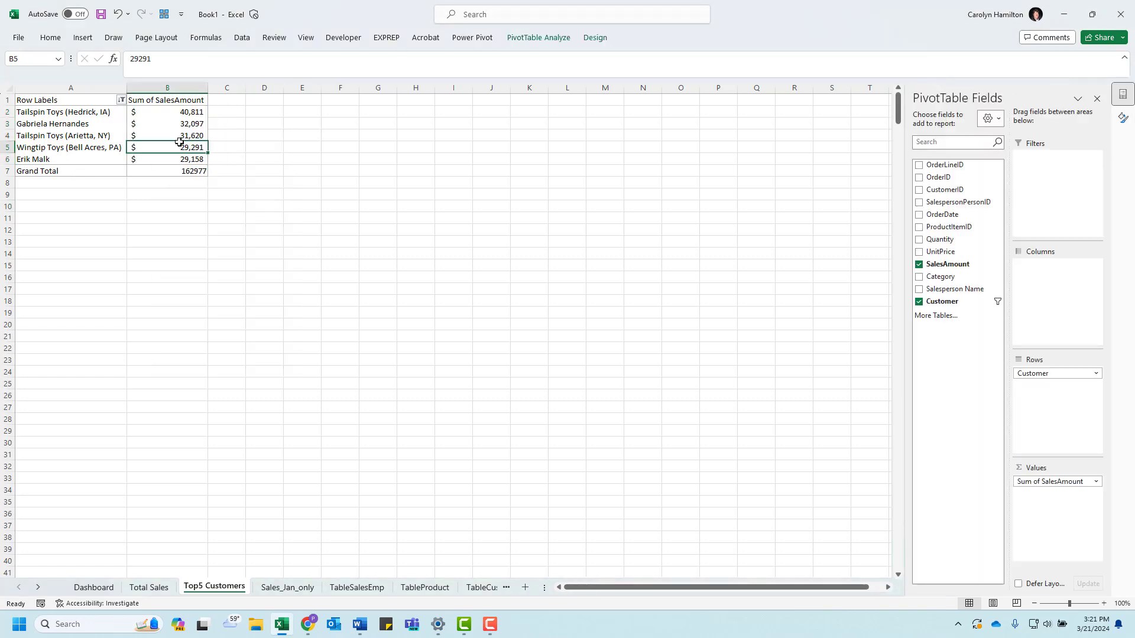
click(593, 38)
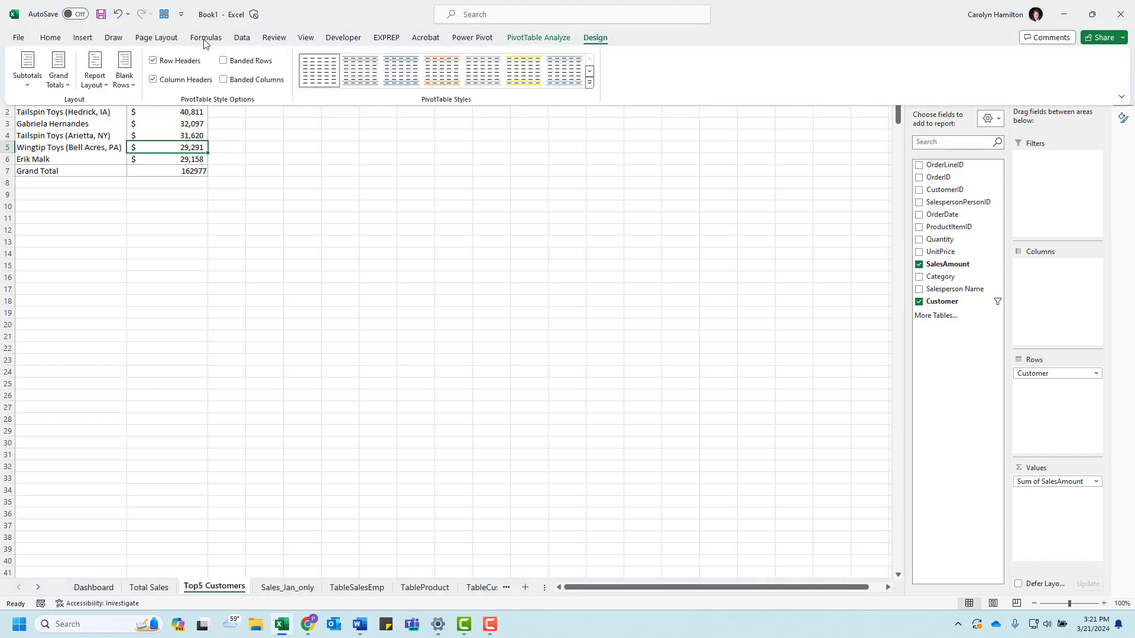
click(66, 83)
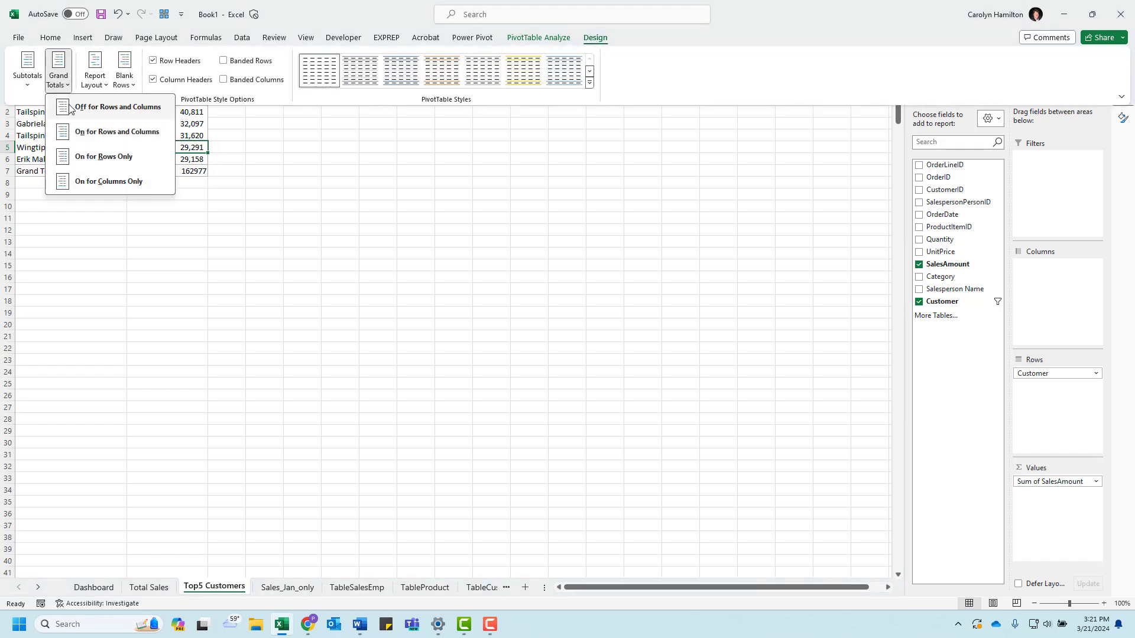
click(69, 109)
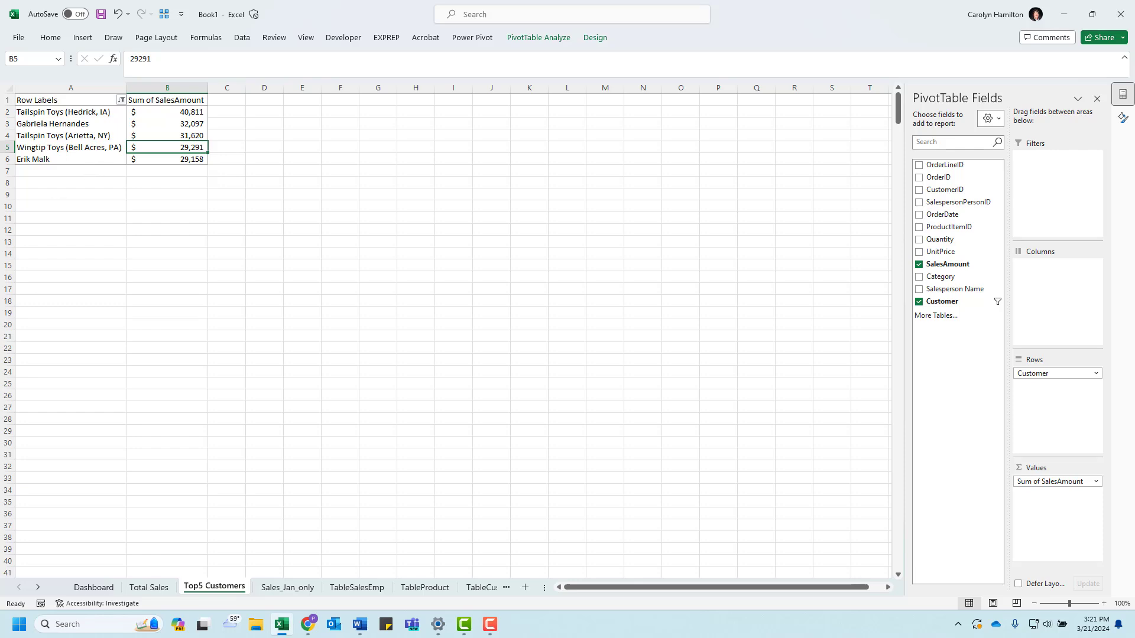
Step: Bring the sample dashboard document in Word back into view to compare its top five customers table
drag(0, 122, 686, 99)
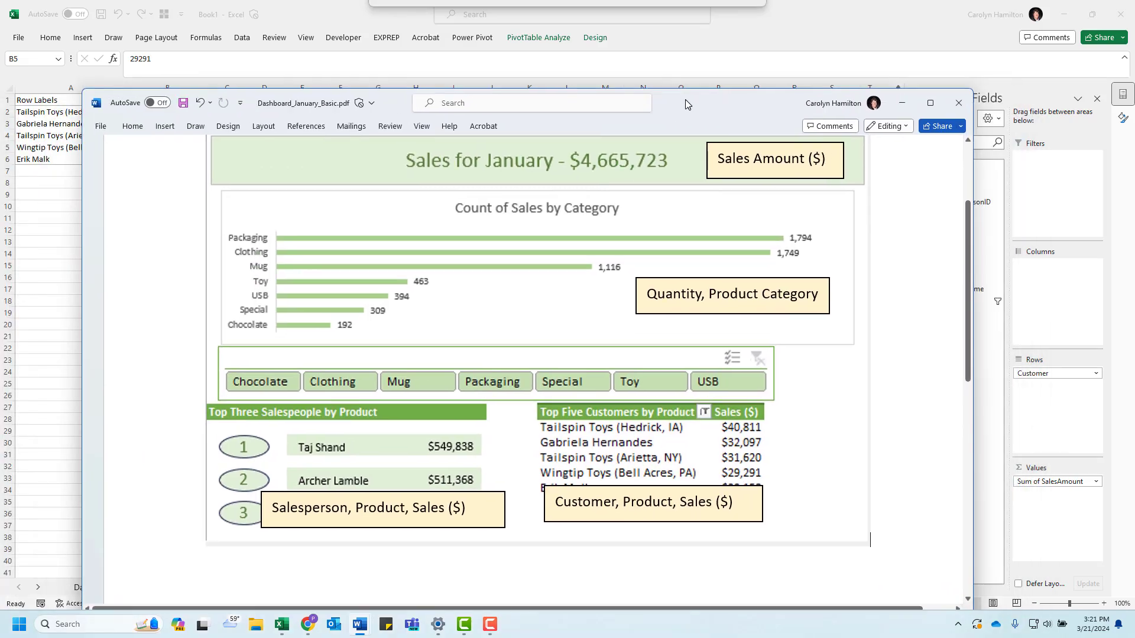
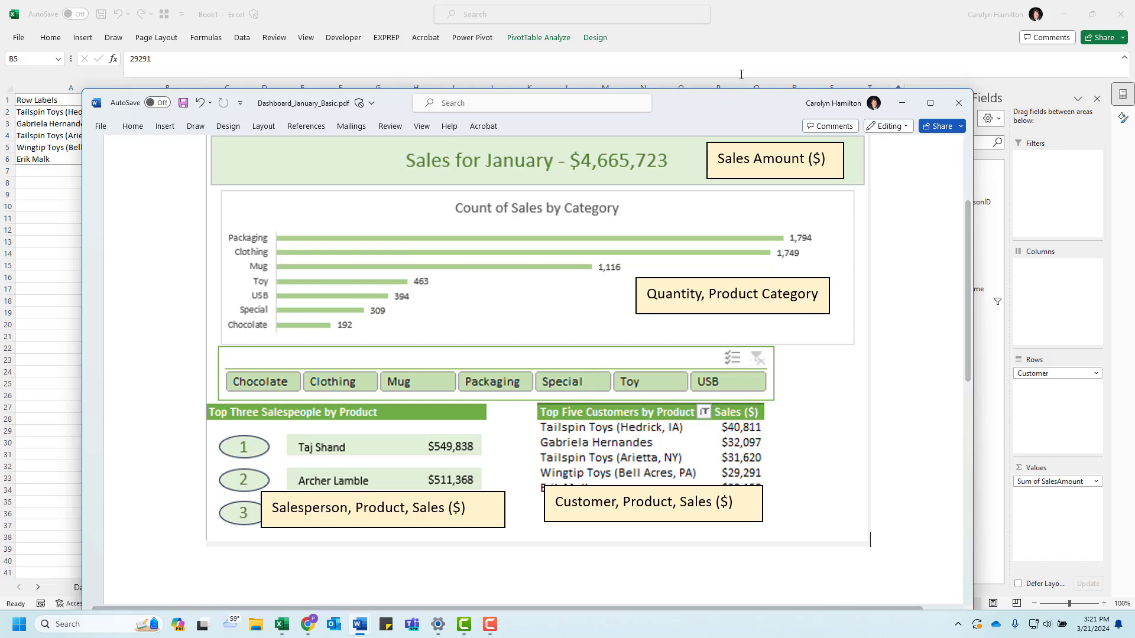
Step: Copy the top five customers PivotTable in A1:B6 and paste it on the Dashboard sheet at B14
drag(723, 105, 0, 99)
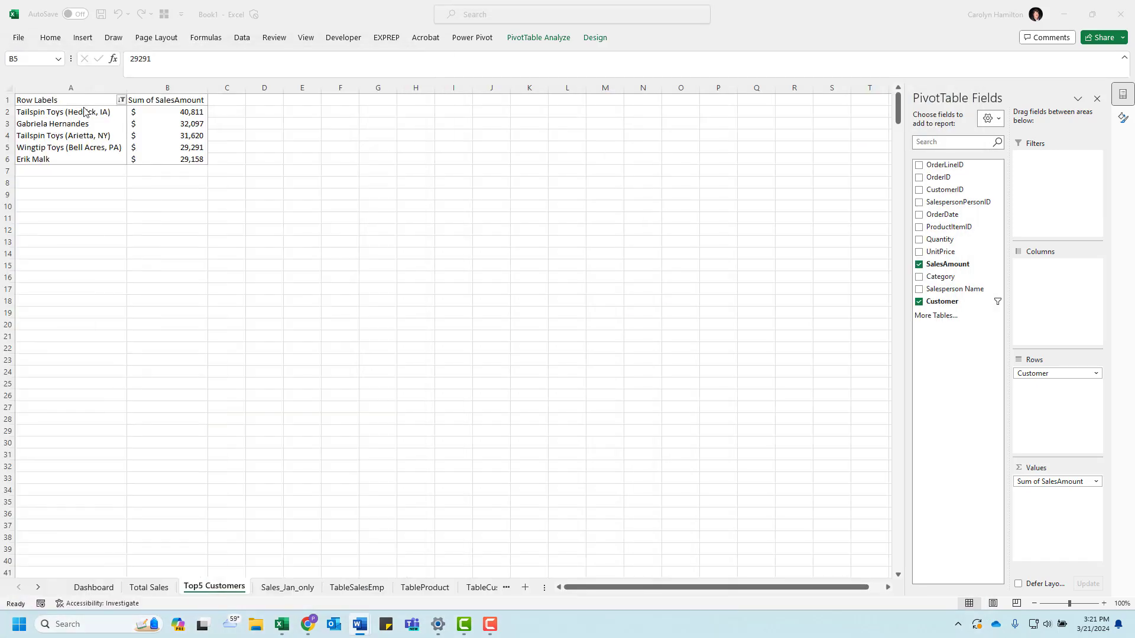
drag(69, 100, 167, 161)
key(ctrl+c)
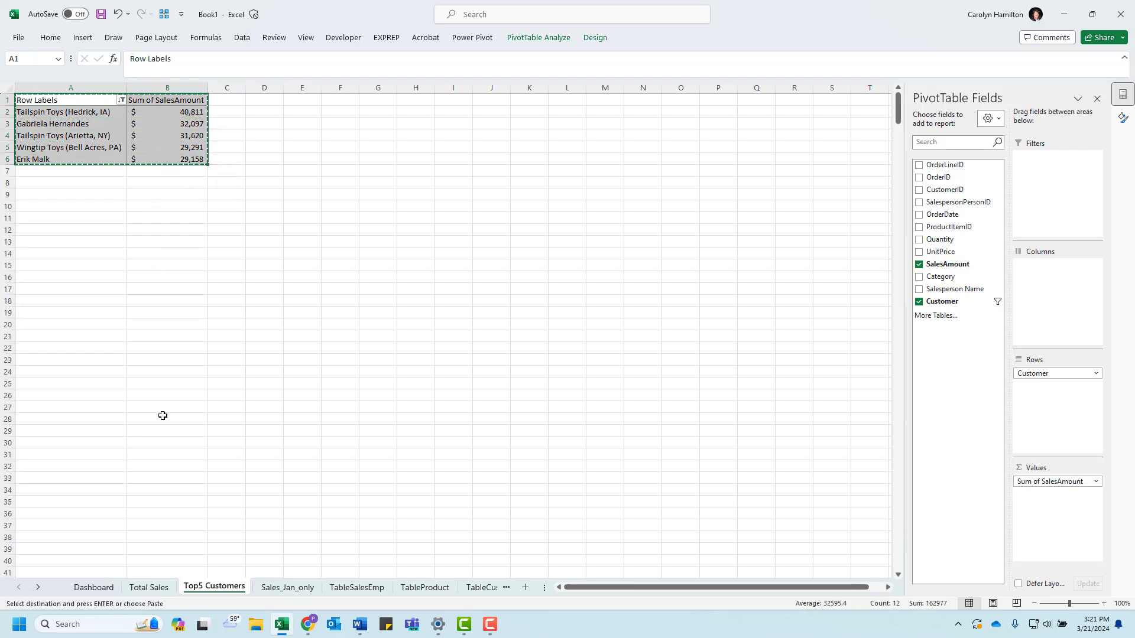
click(94, 587)
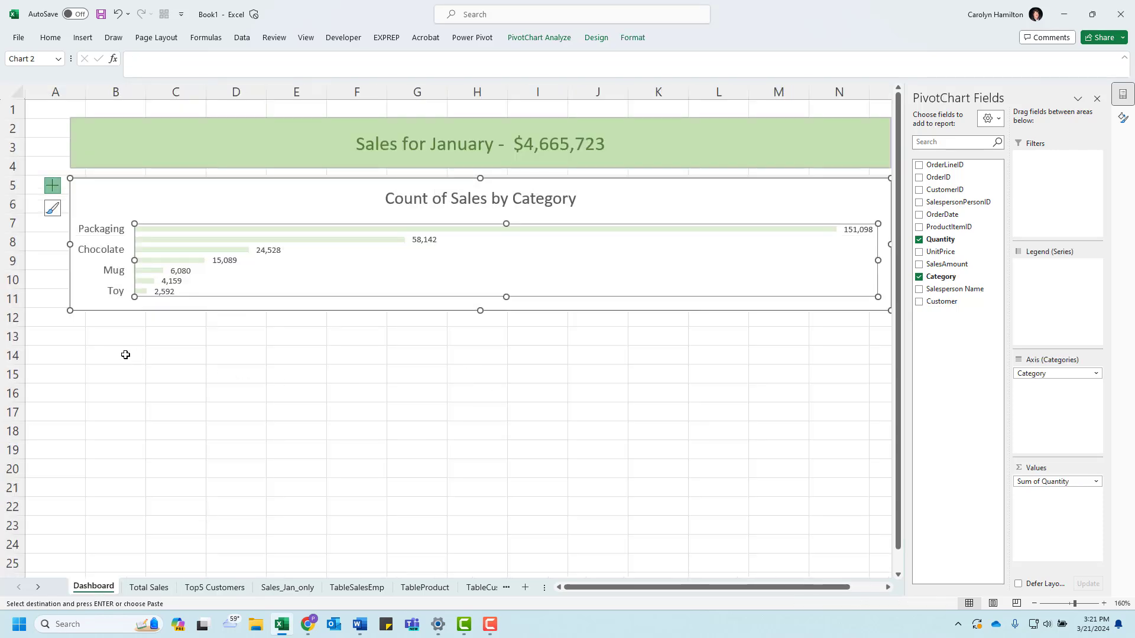
click(125, 355)
key(ctrl+v)
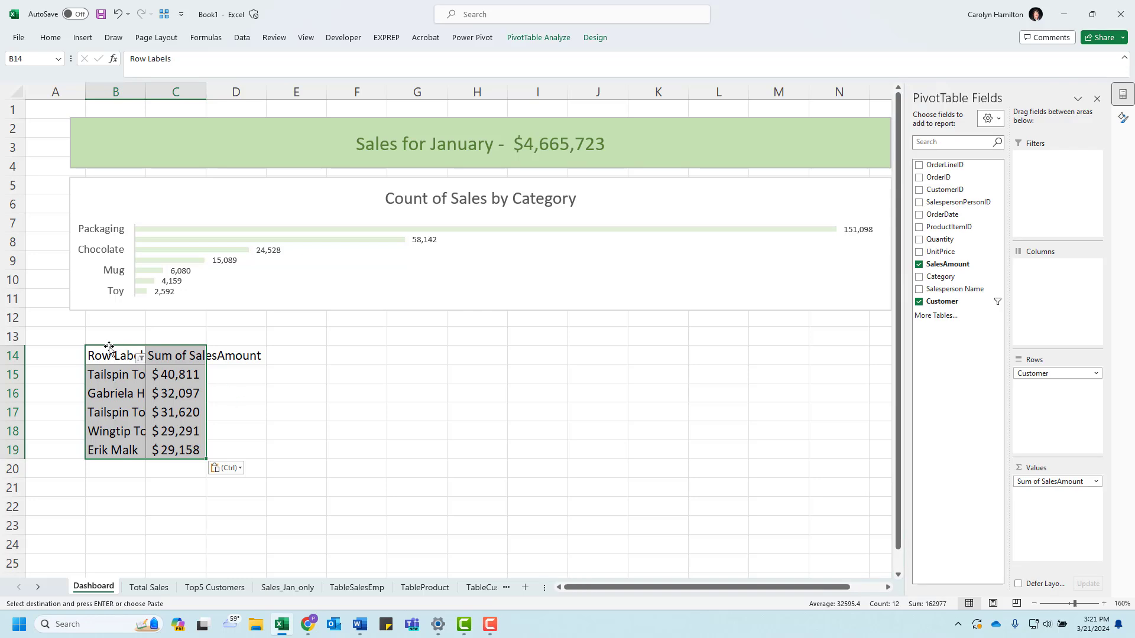
Step: Move the pasted PivotTable to J14, fit column J to the customer names and close the field list
drag(96, 353, 191, 457)
drag(112, 349, 598, 361)
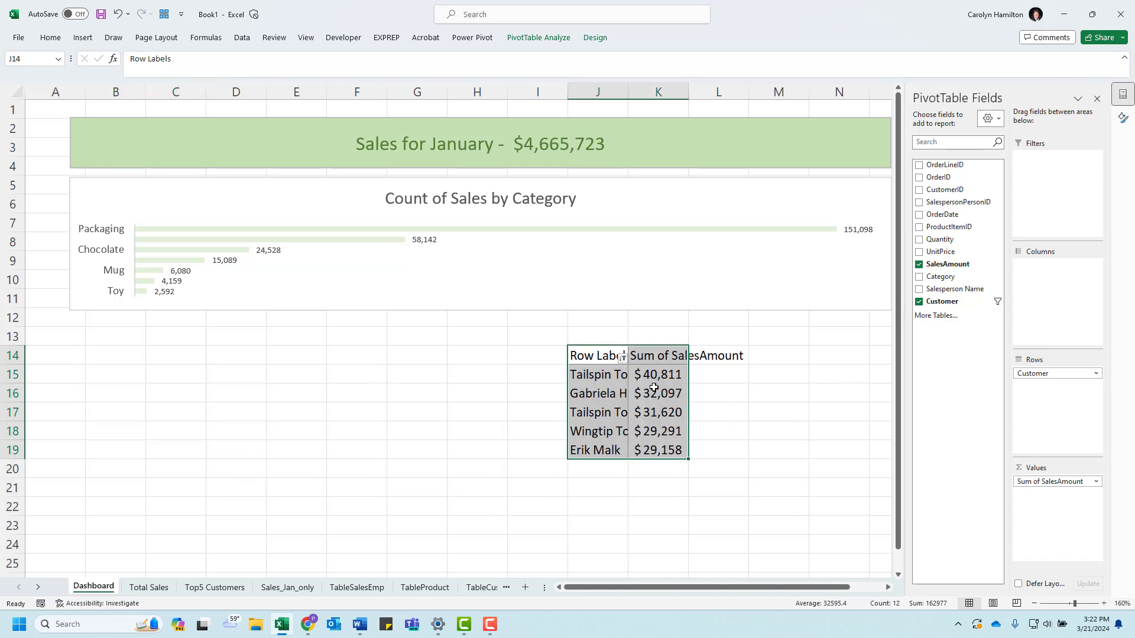
double_click(627, 93)
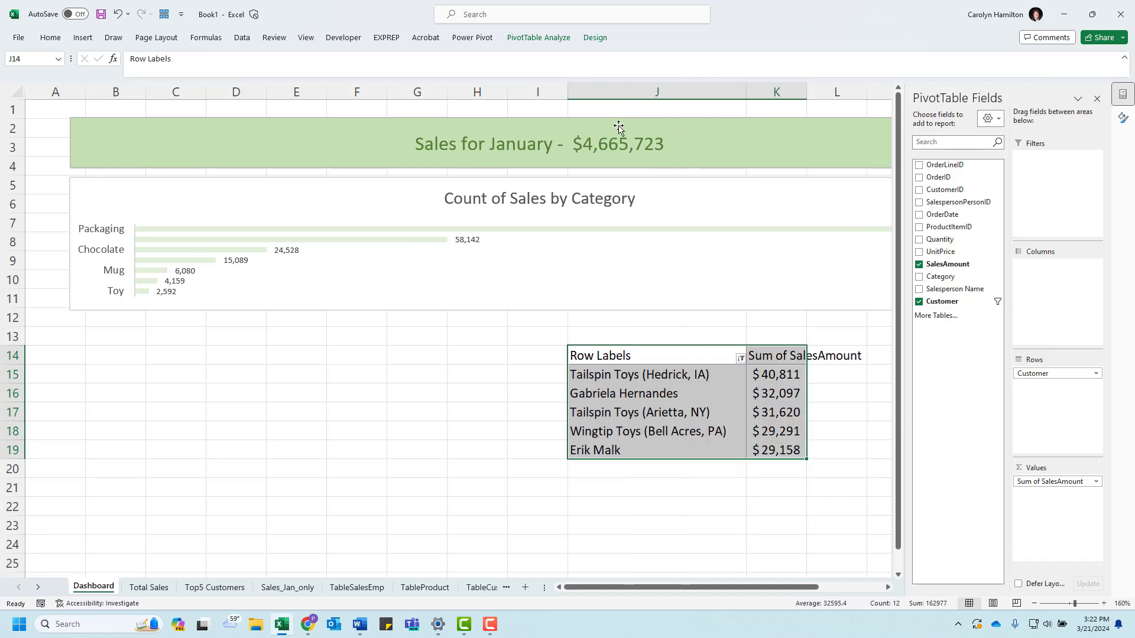
click(1097, 98)
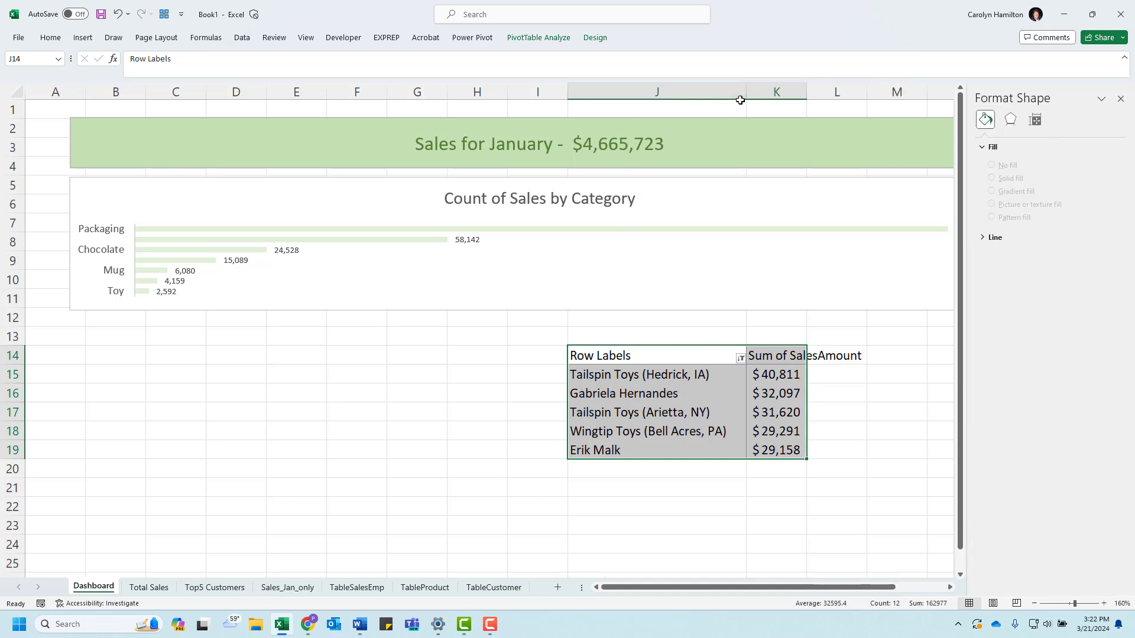
Step: Apply a light PivotTable style with a pale green header row to the Dashboard's customer table
click(713, 141)
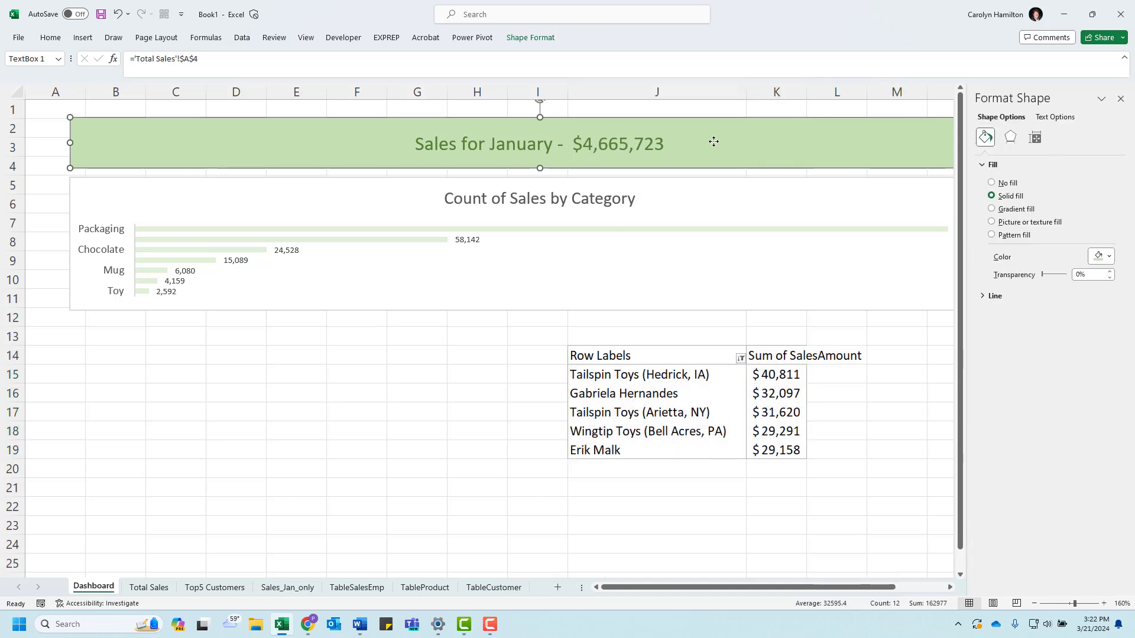
click(663, 199)
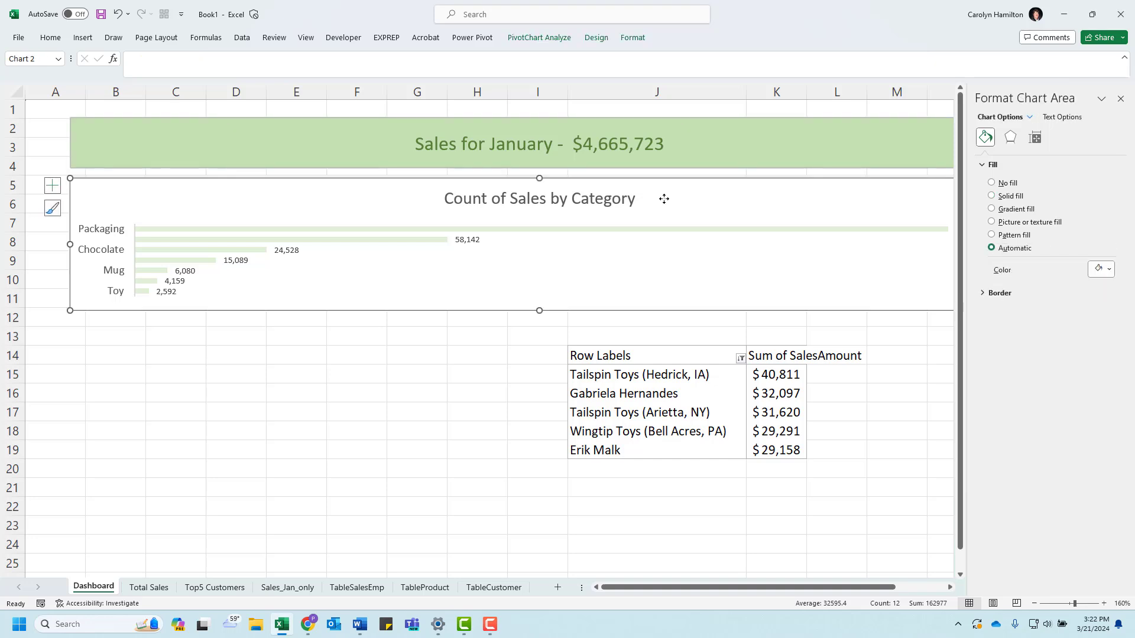
click(720, 430)
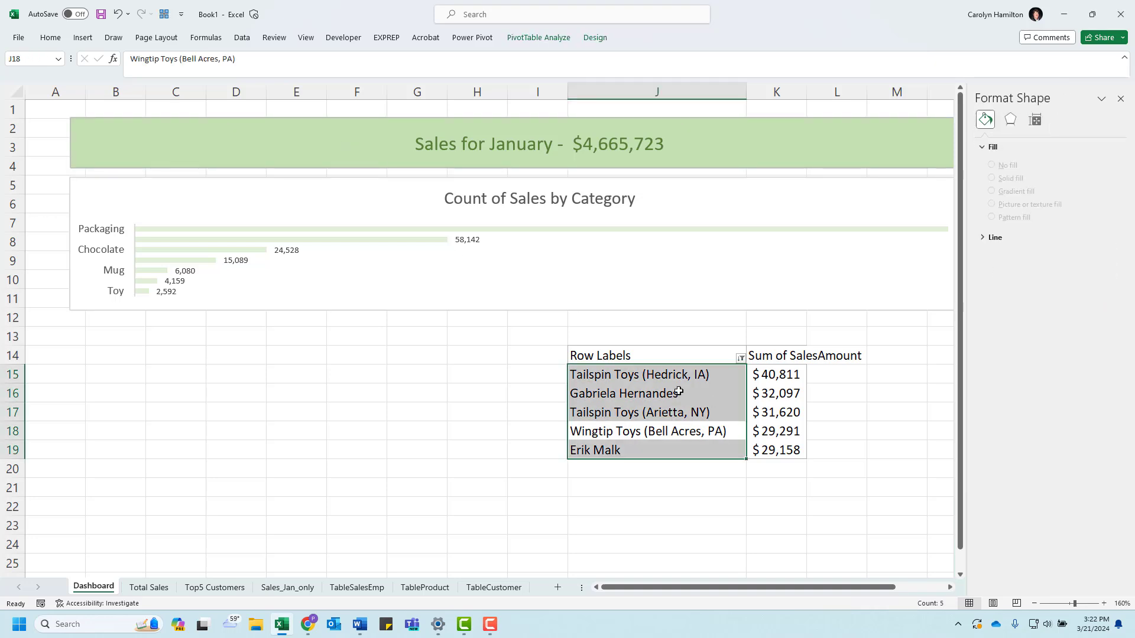
click(643, 352)
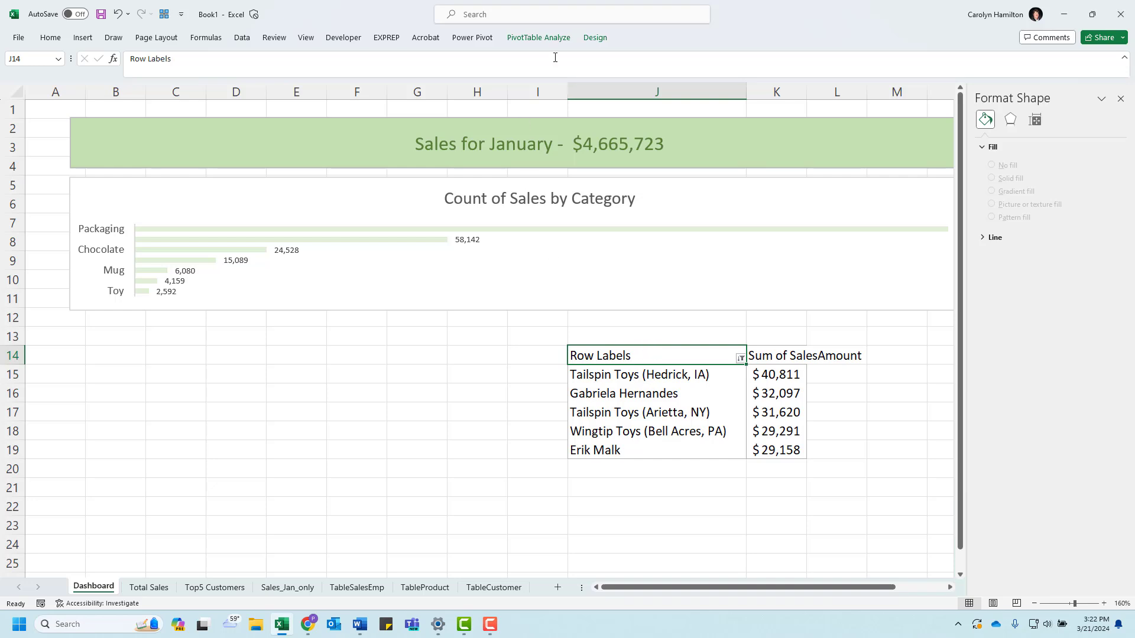
click(599, 41)
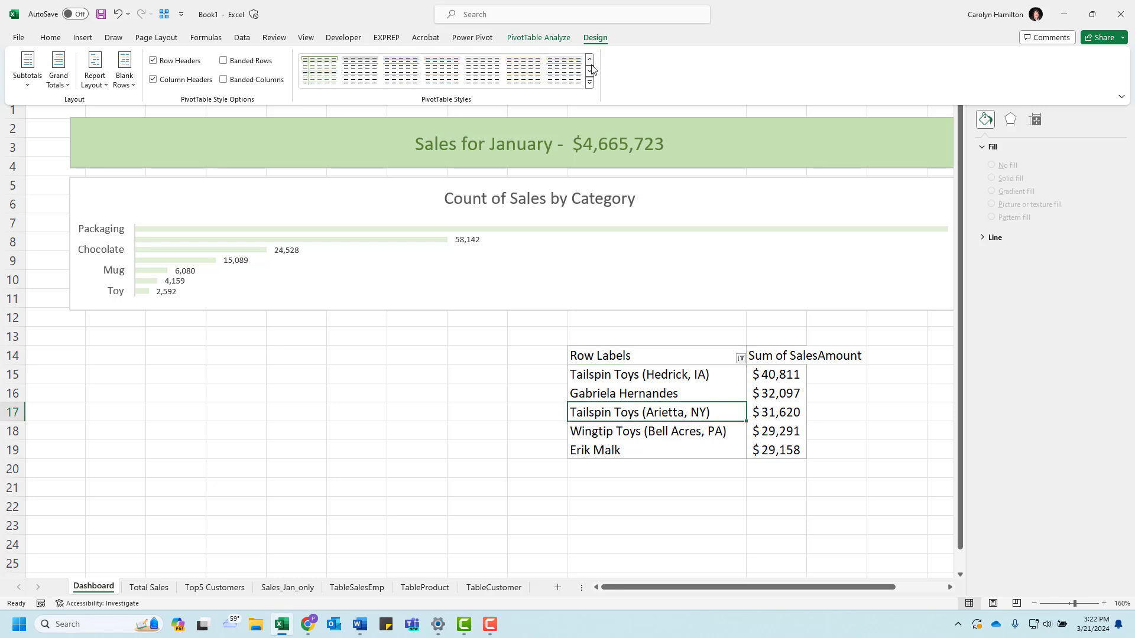
click(590, 73)
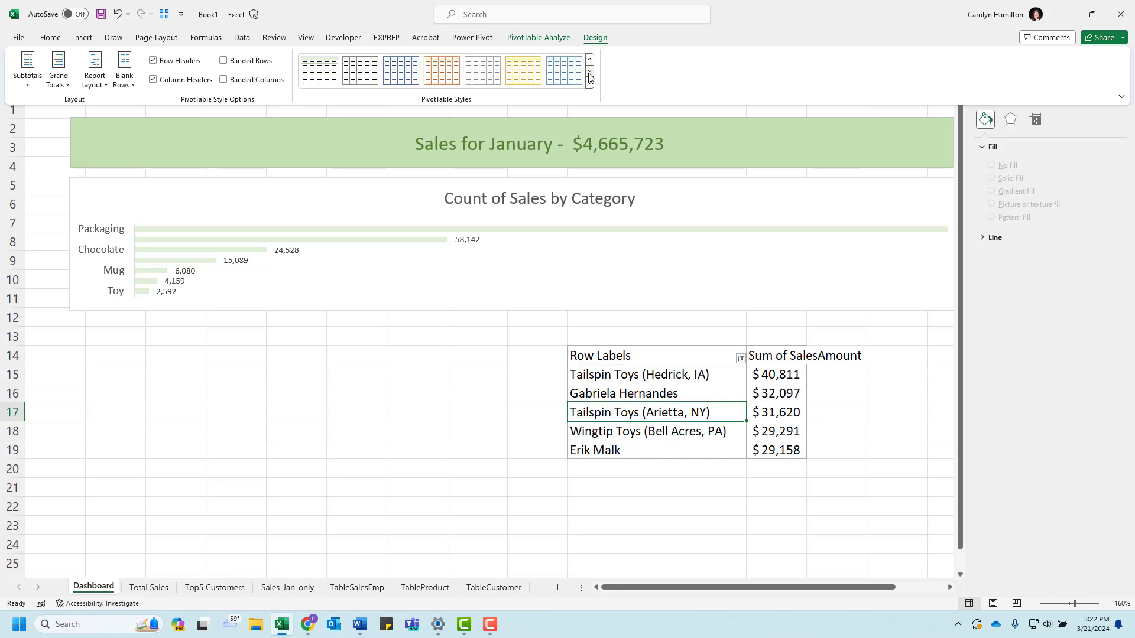
click(319, 70)
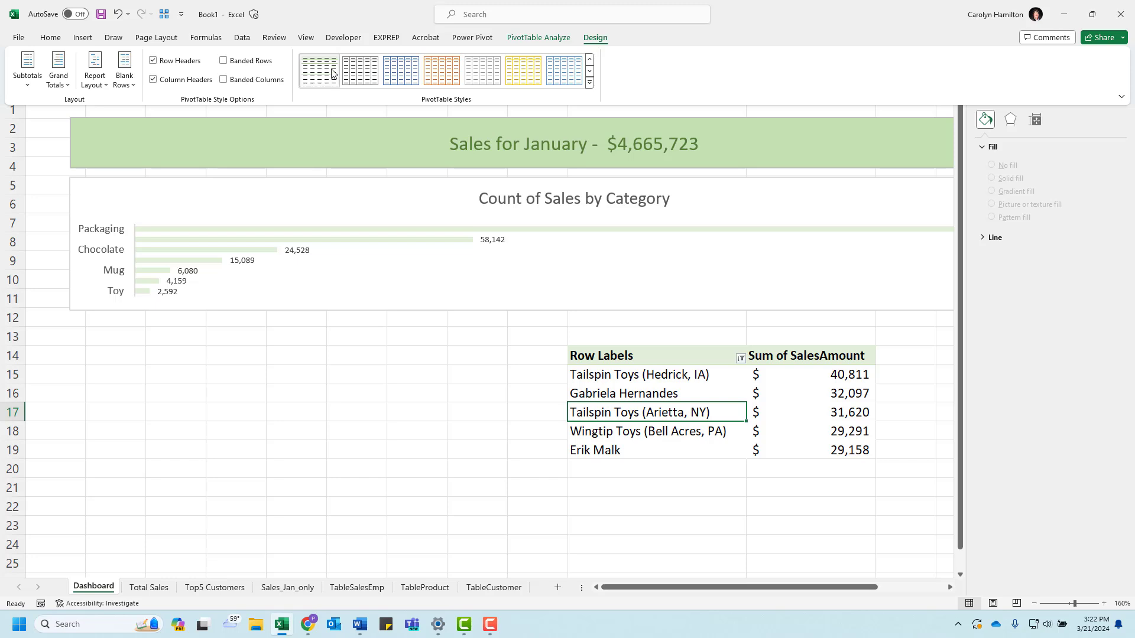
Step: Fill header cell J14 of the customer PivotTable with a medium green theme color
right_click(674, 353)
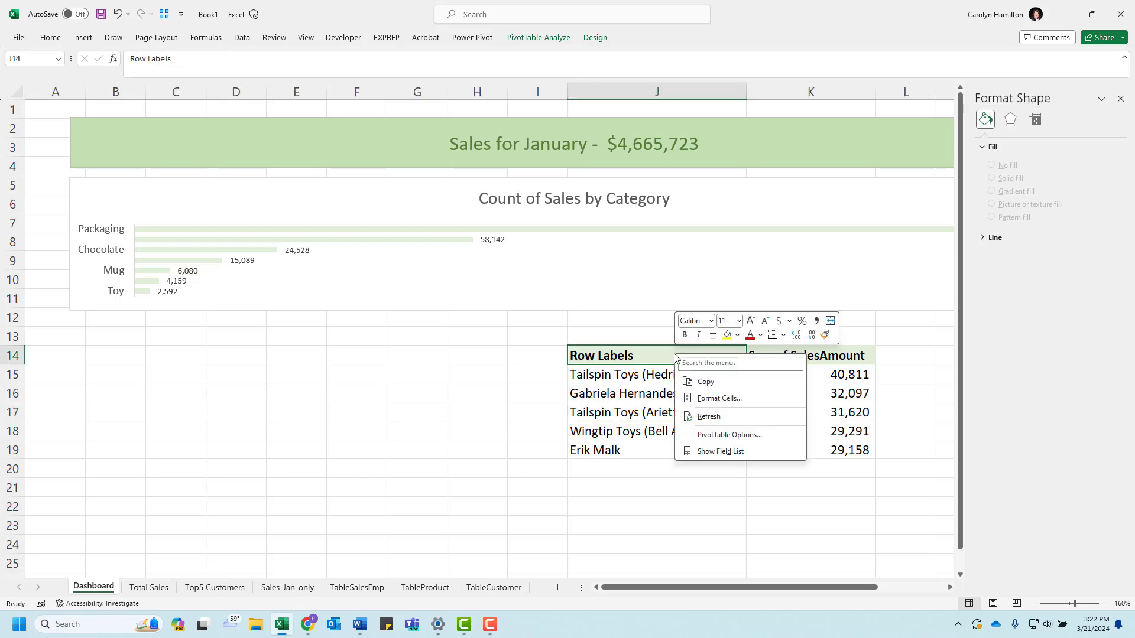
click(737, 335)
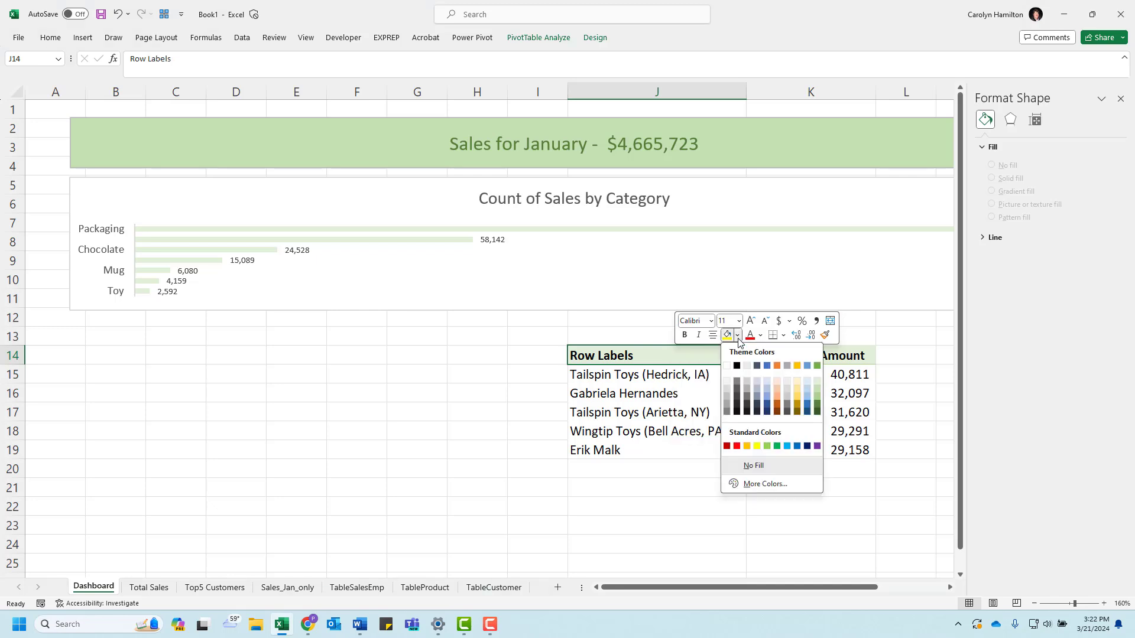
click(819, 396)
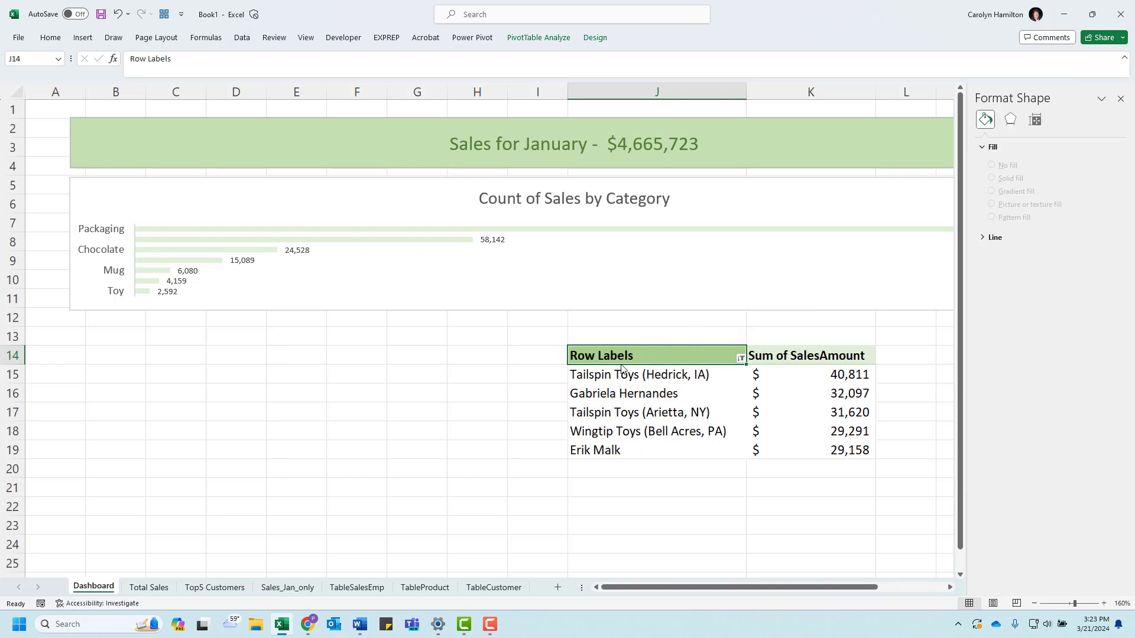
Step: Rename the Row Labels header in J14 as "Top Five Customers by Product"
text(Top)
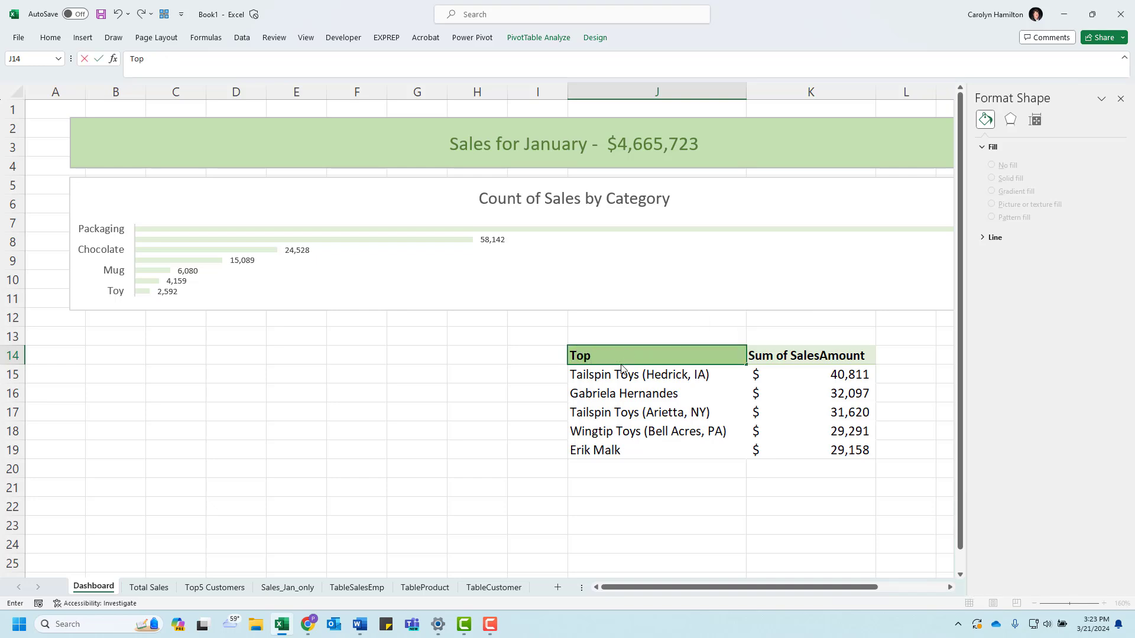
text( Five Custome)
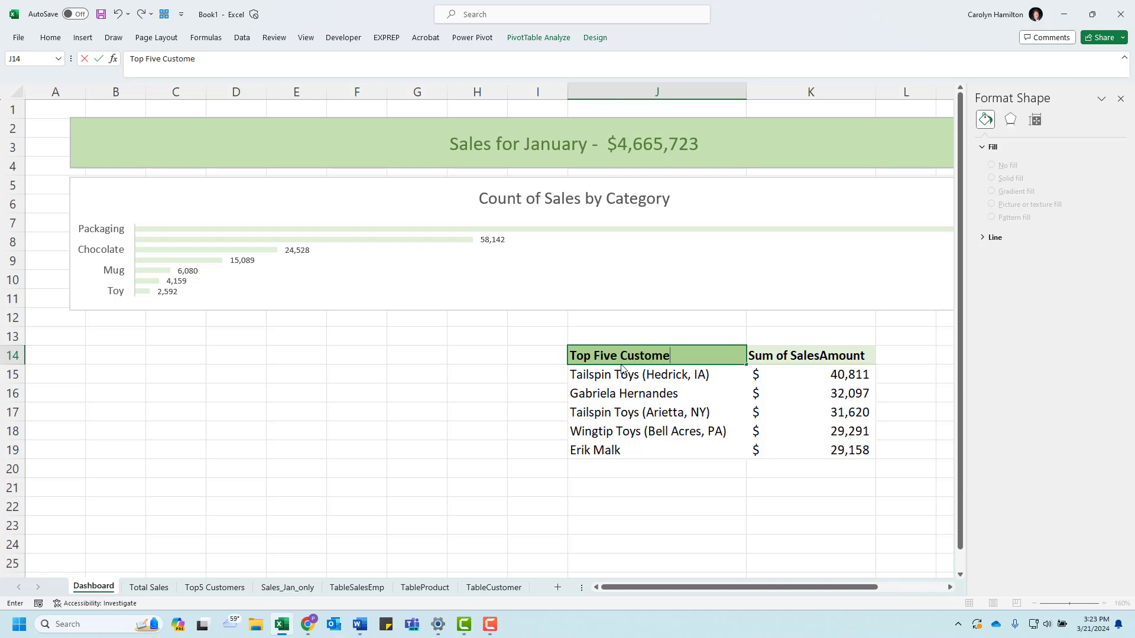
text(rs by Product)
key(Return)
Step: Set the font color of the J14 header to white
click(649, 355)
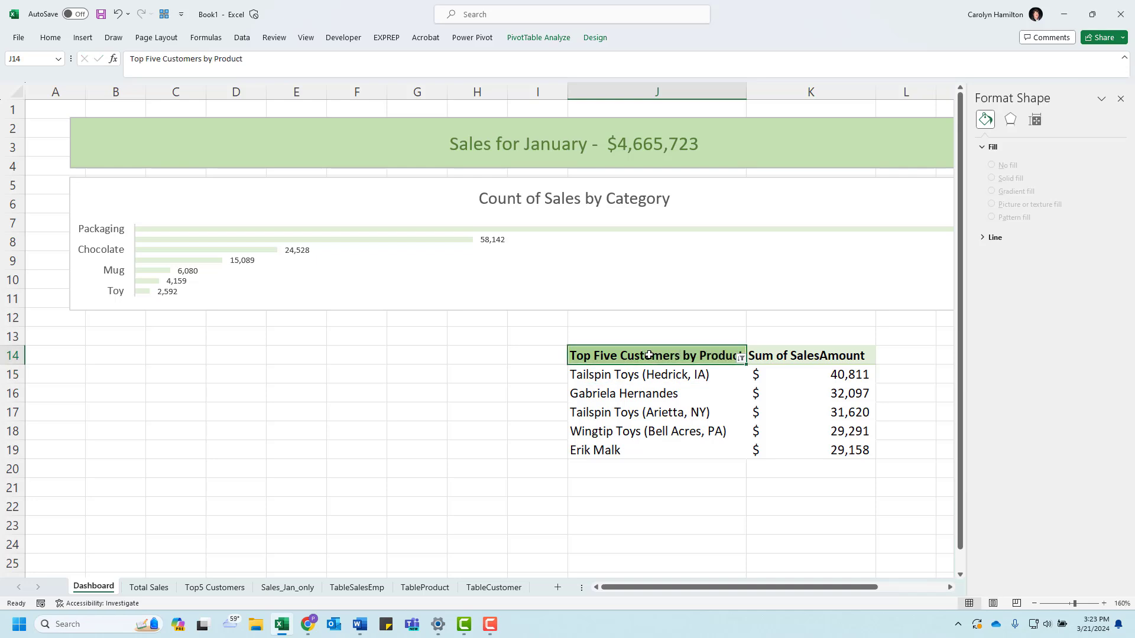
right_click(649, 355)
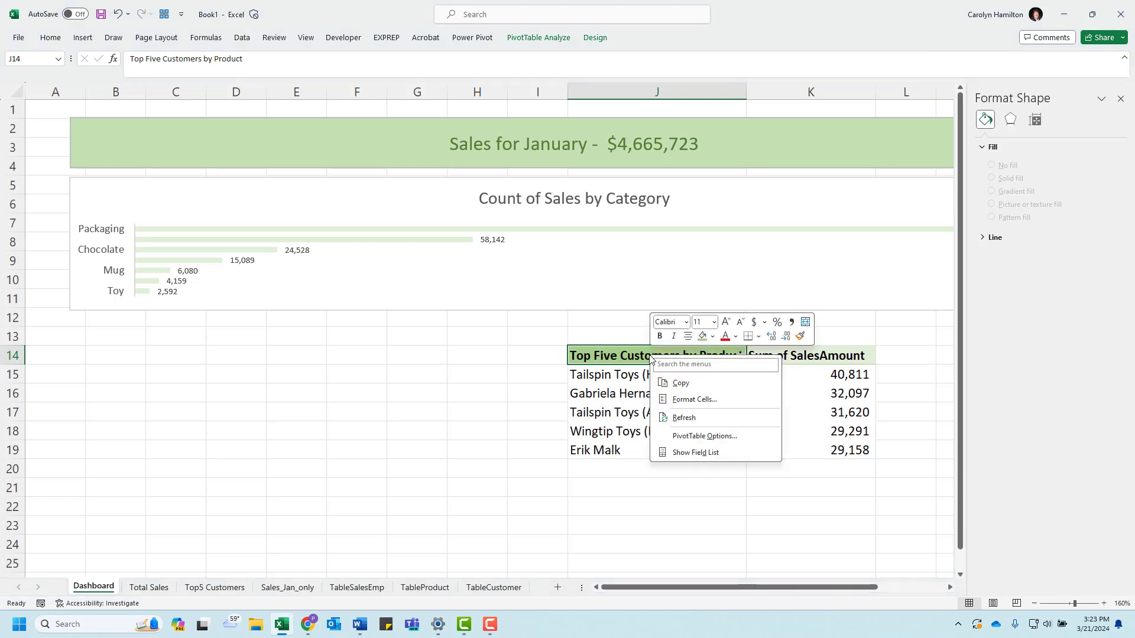
click(737, 337)
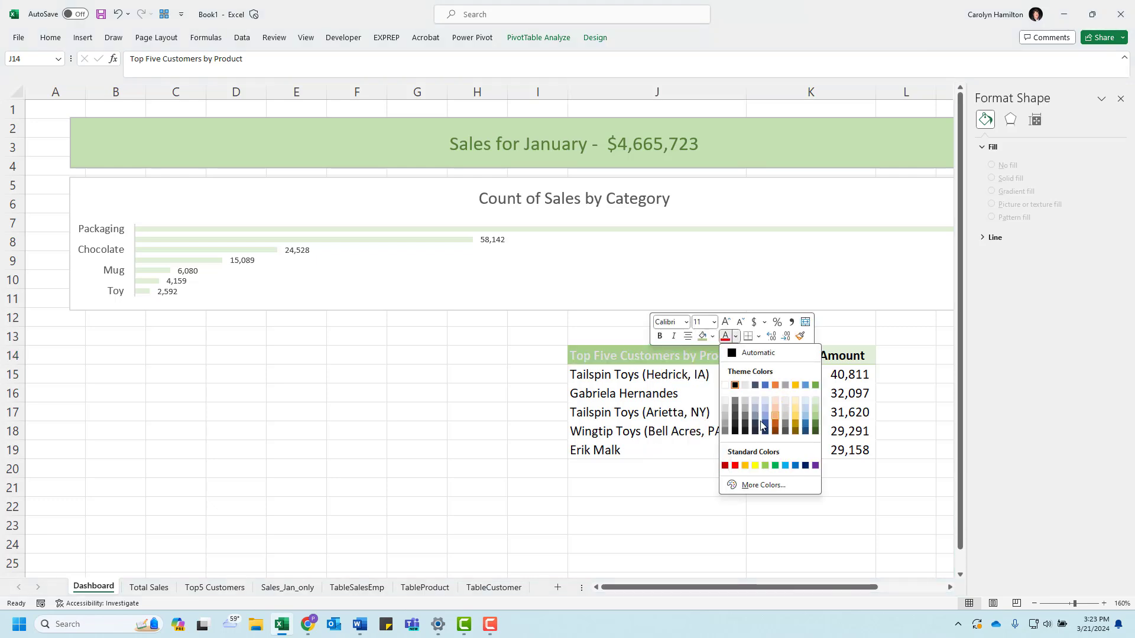
click(726, 386)
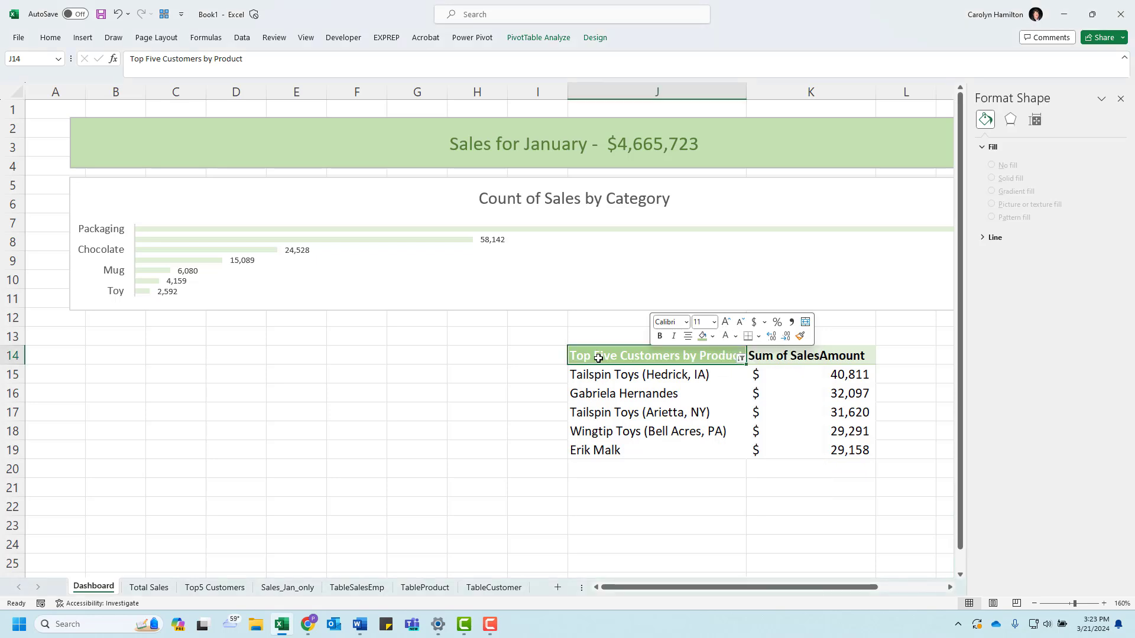
Step: Rename the Sum of SalesAmount header in K14 as "Sales ($)"
click(800, 357)
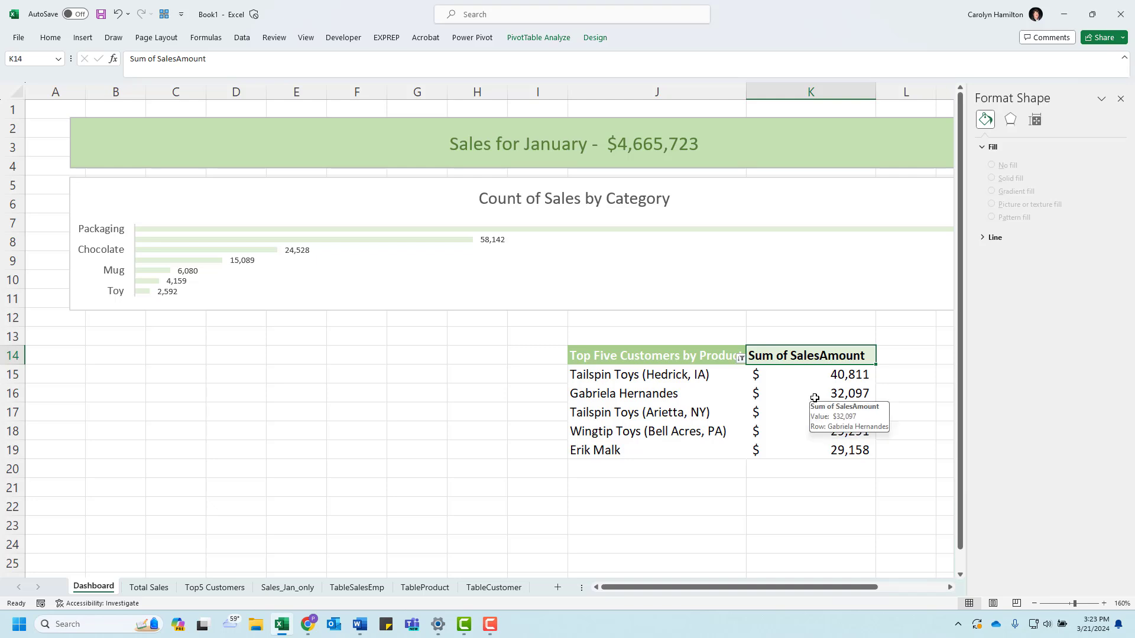
text(Sales)
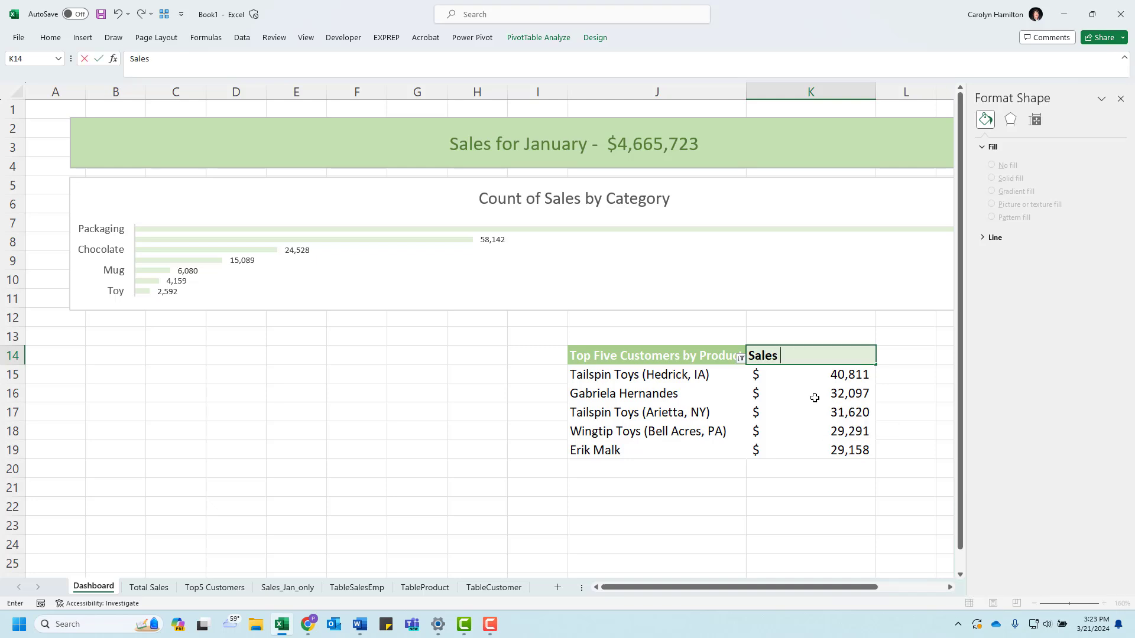
text( (4)
key(Return)
click(786, 357)
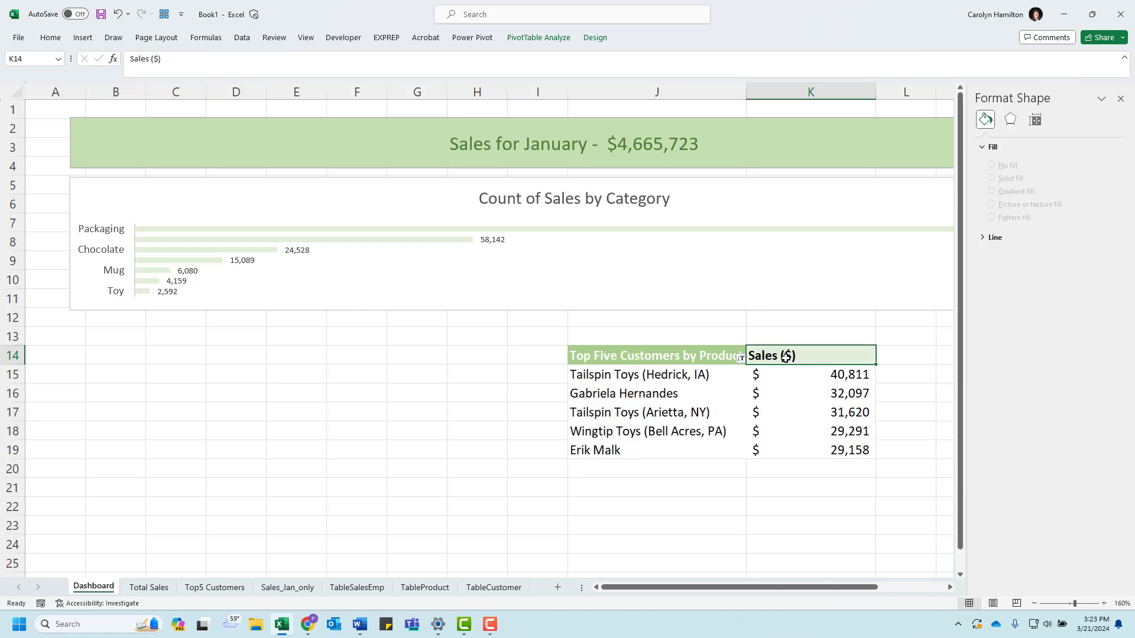
Step: Copy the formatting of header J14 onto K14 and widen column J to show its full heading
click(701, 357)
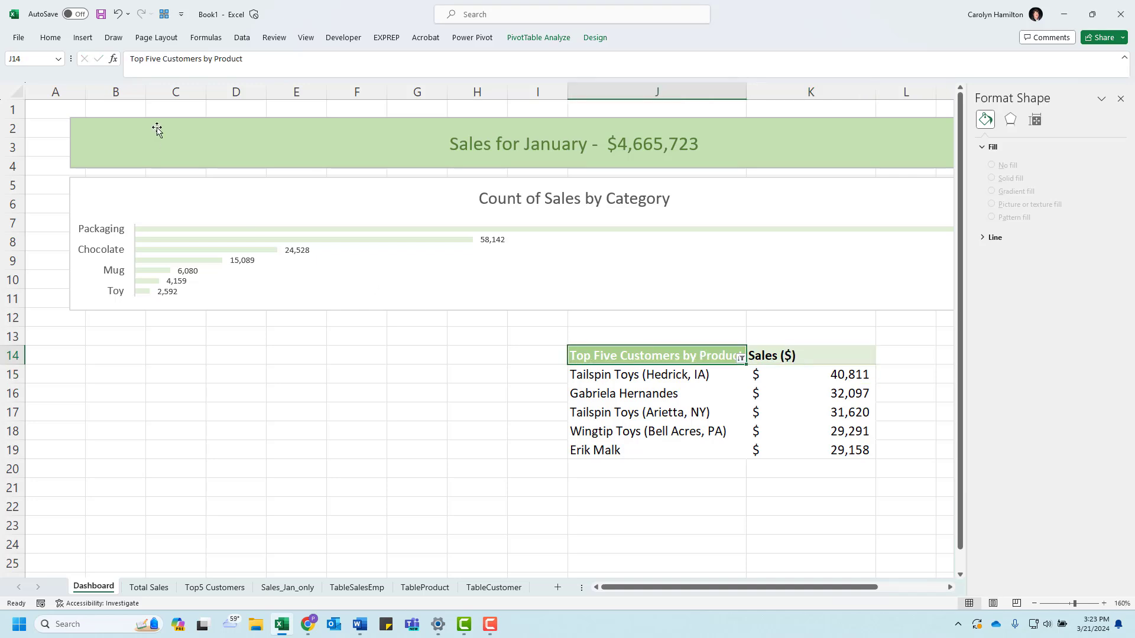
click(51, 38)
click(48, 81)
click(810, 355)
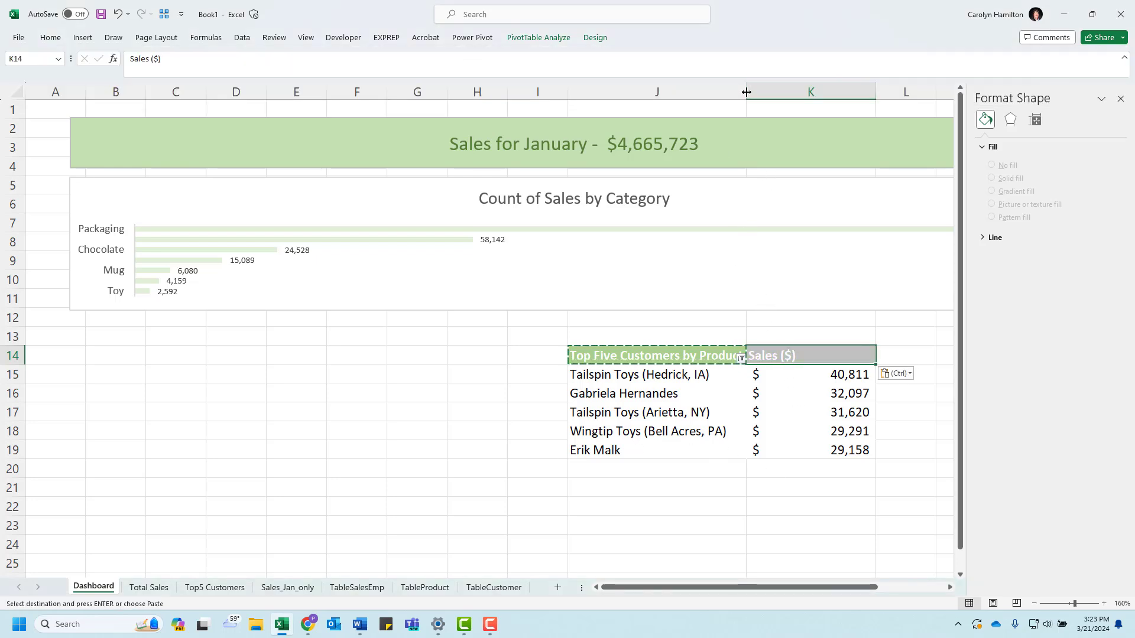
drag(746, 92, 768, 95)
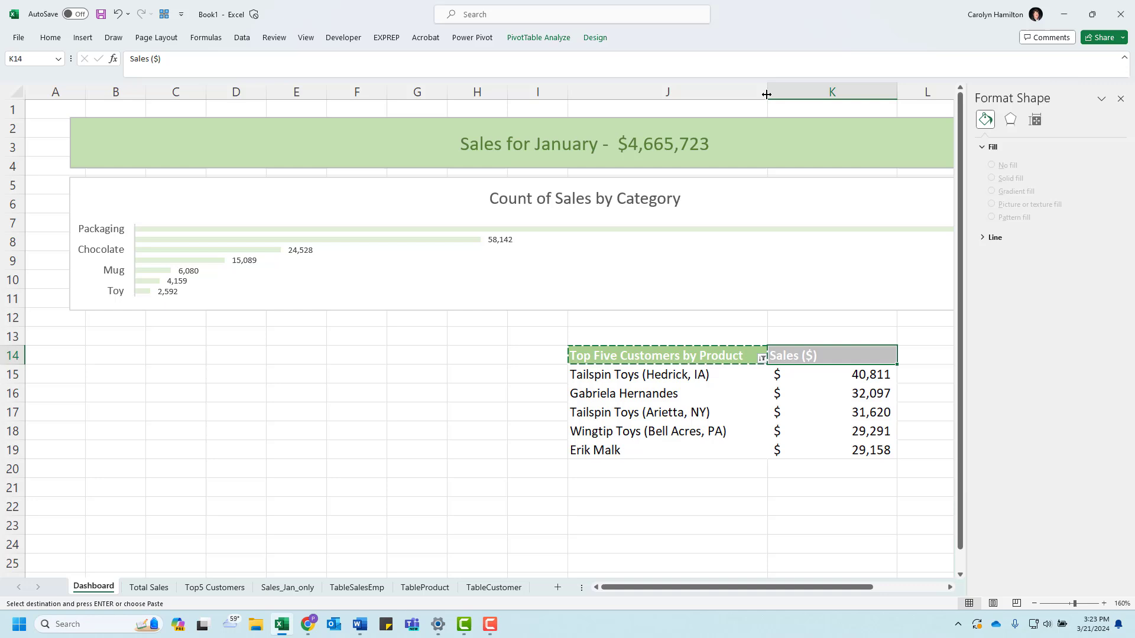
click(687, 488)
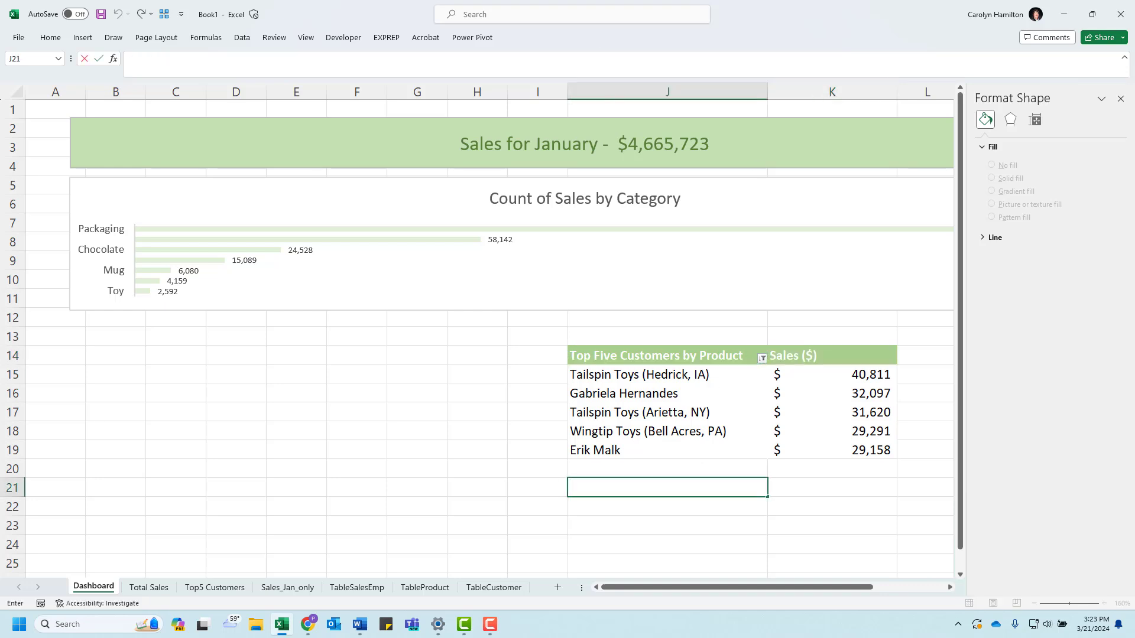
Step: Consult the sample dashboard in Word, then return to Excel and rename the Top5 Customers sheet as "Top5 and Top3"
drag(0, 166, 716, 113)
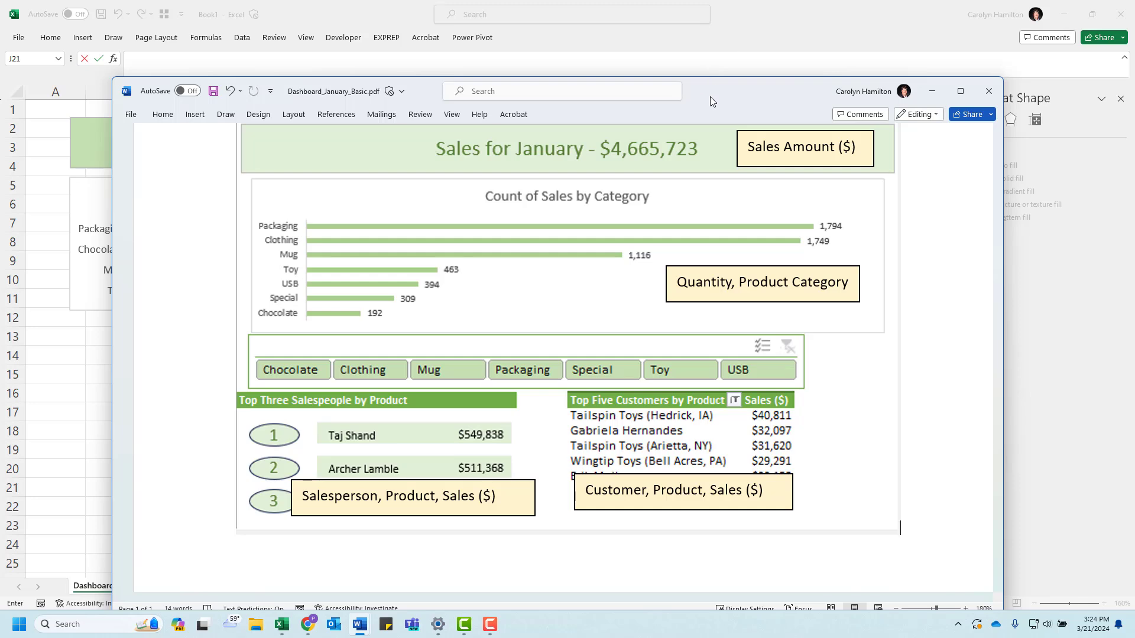
drag(719, 98, 0, 101)
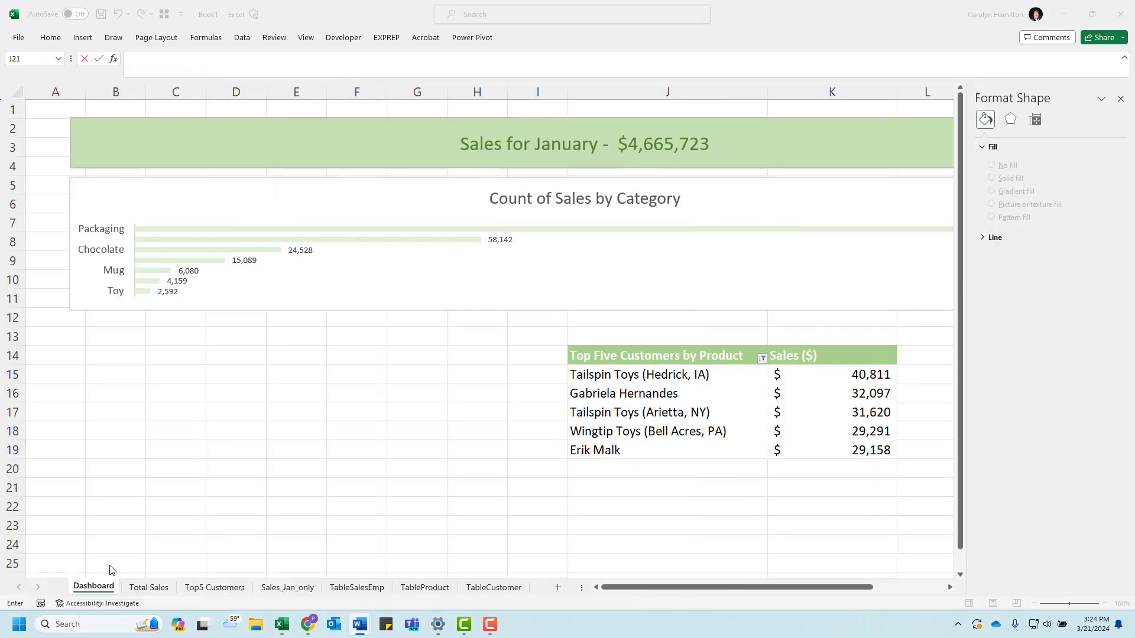
click(214, 588)
double_click(230, 591)
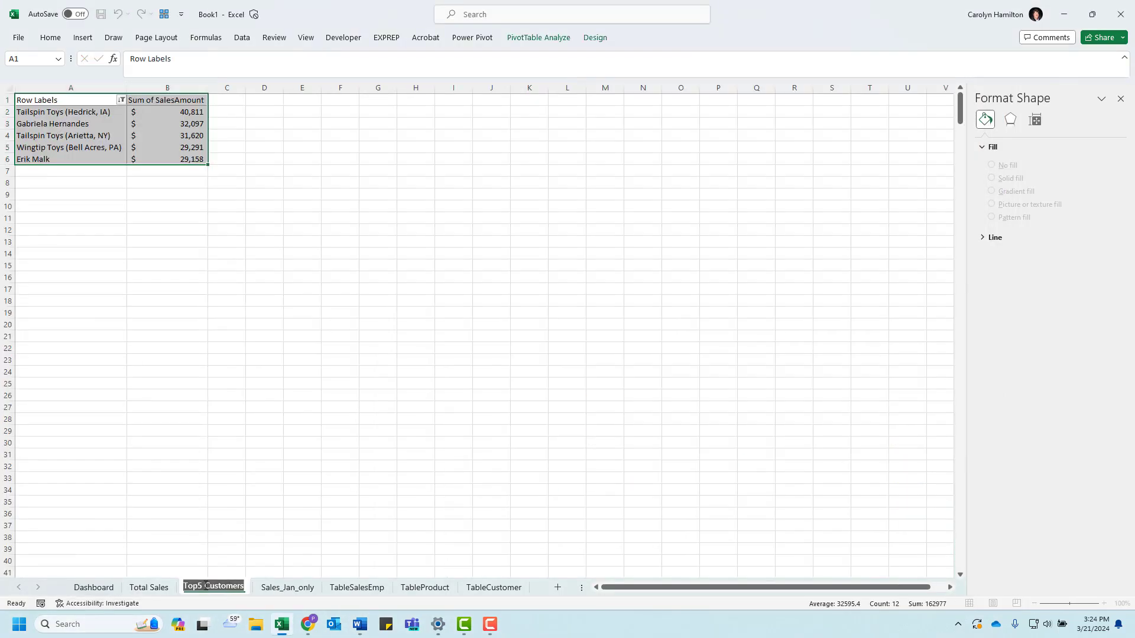
drag(205, 586, 249, 583)
text(and Top3)
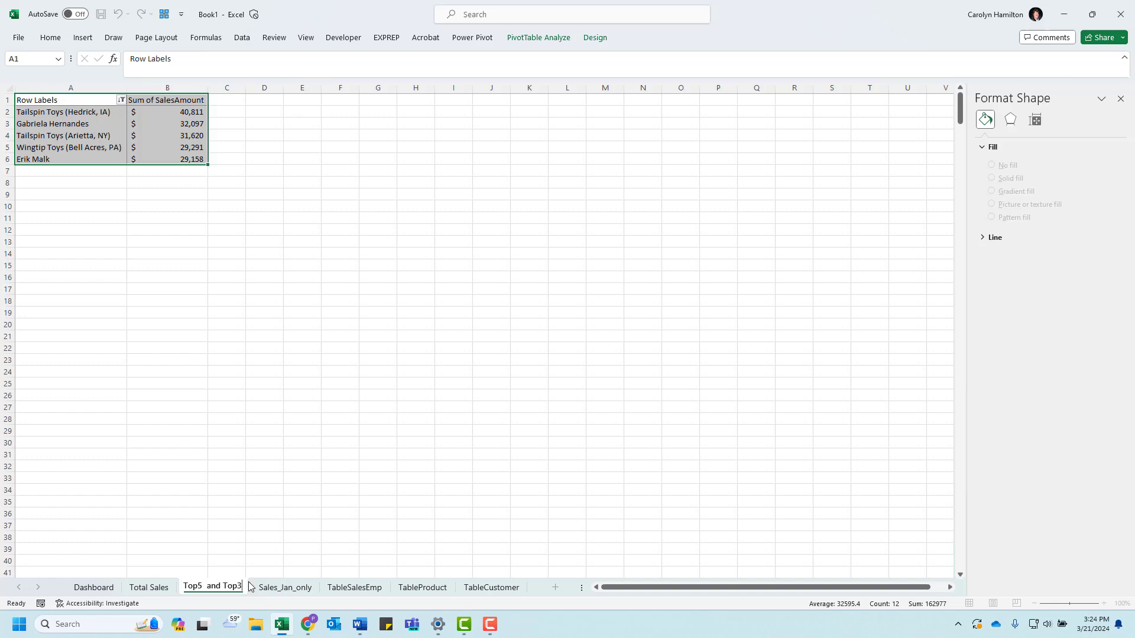
key(Return)
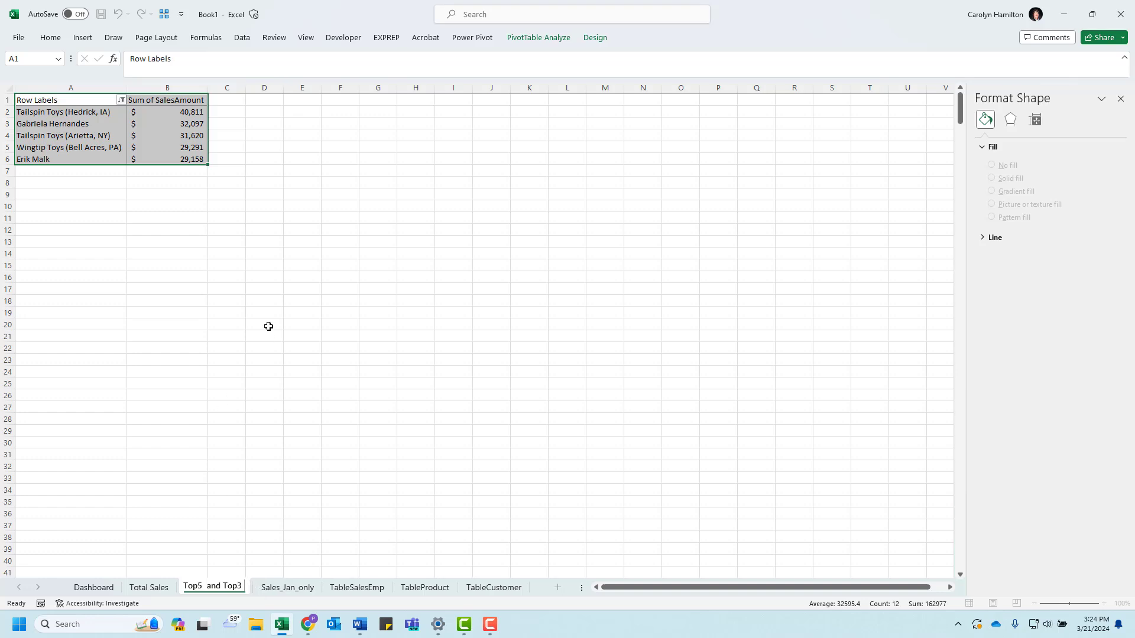
Step: Copy the top five customers PivotTable to cell G1 and widen column G to fit its labels
drag(80, 102, 172, 157)
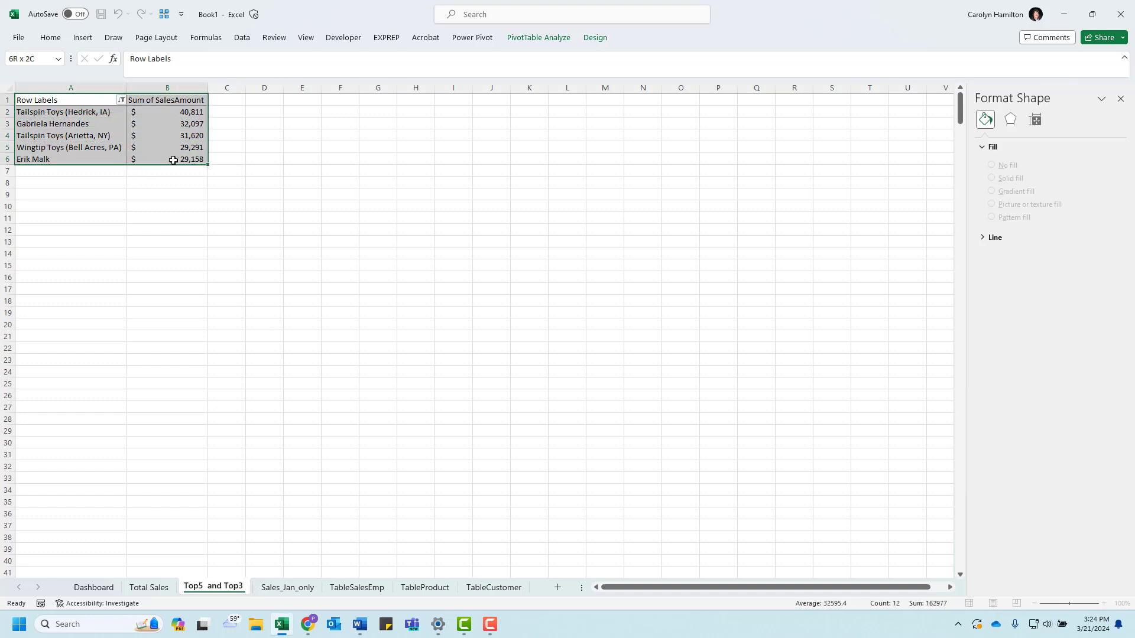
key(ctrl+c)
click(373, 100)
key(ctrl+v)
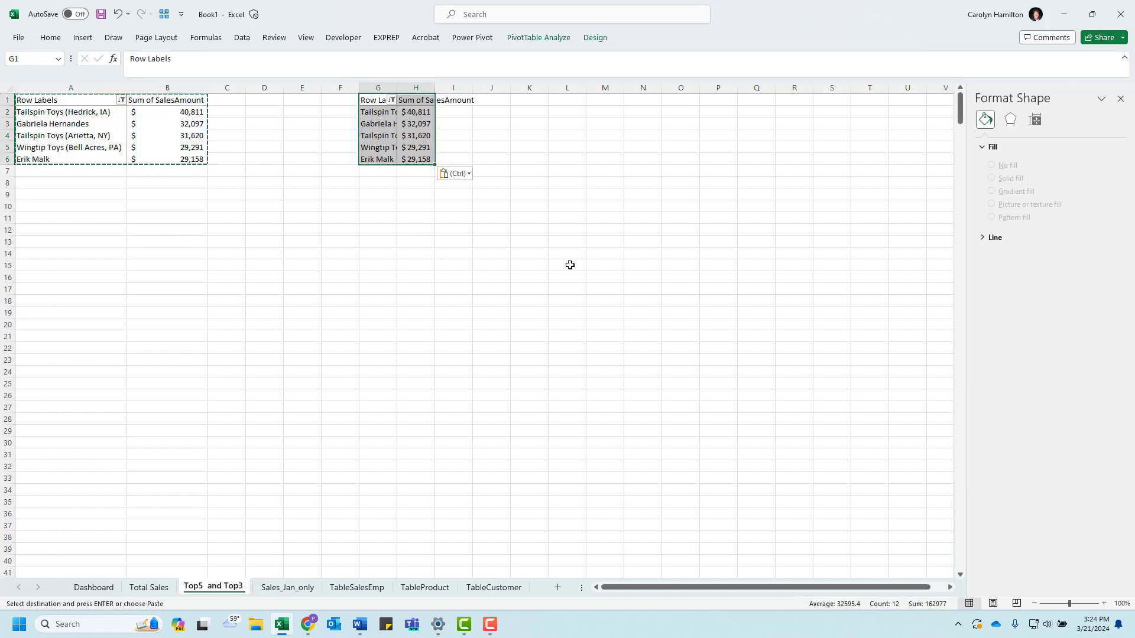
double_click(393, 87)
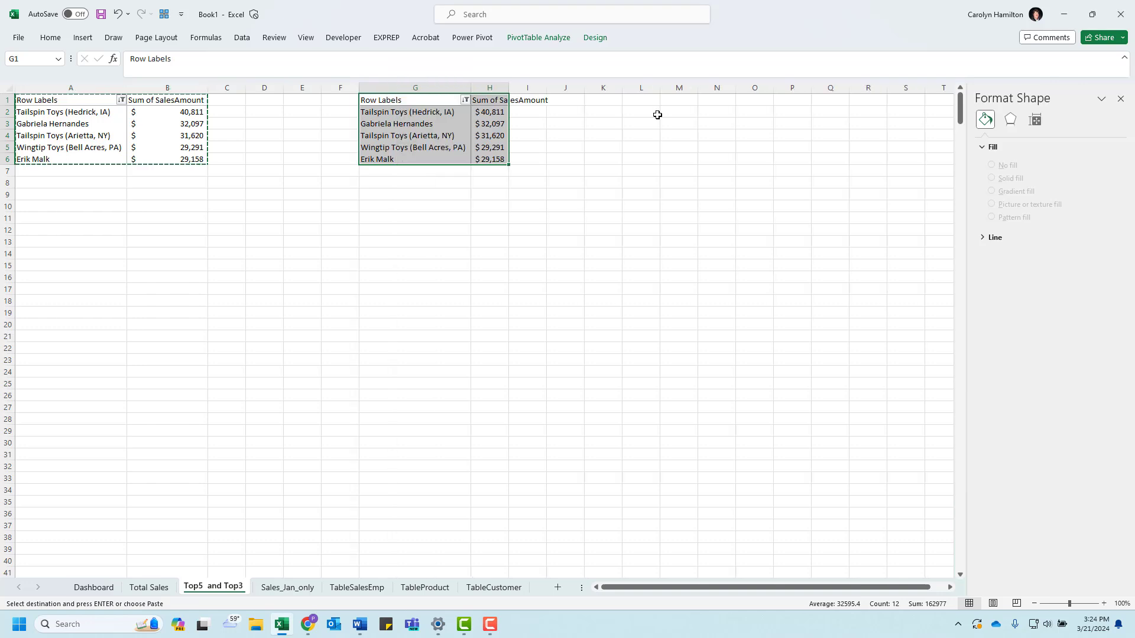
Step: Replace Customer with Salesperson Name as the row field of the copied PivotTable
click(497, 145)
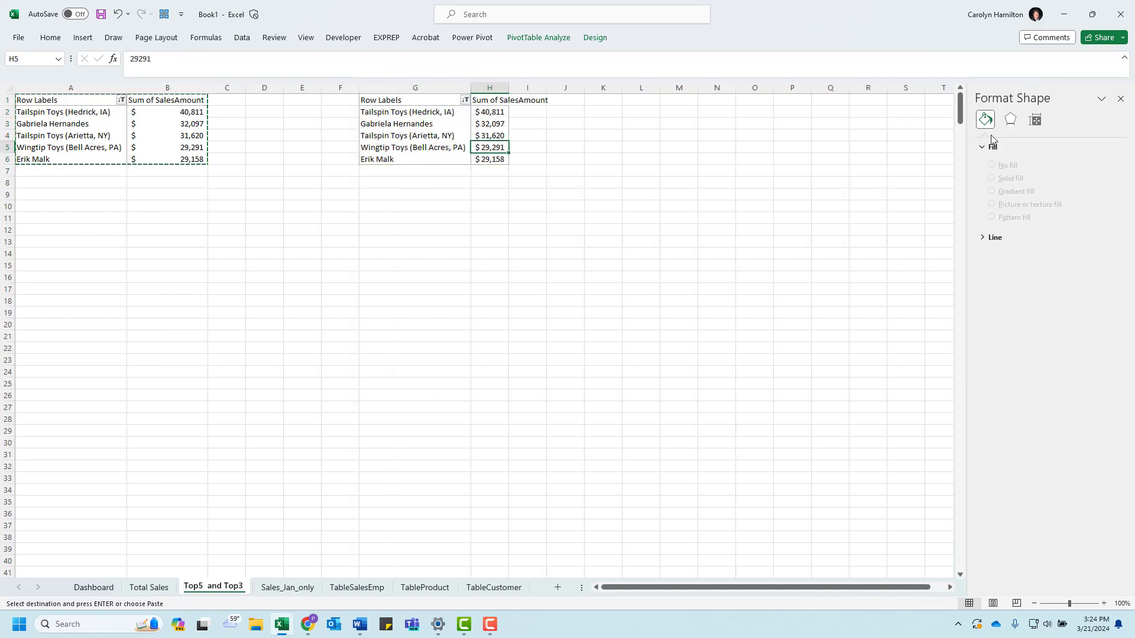
click(559, 38)
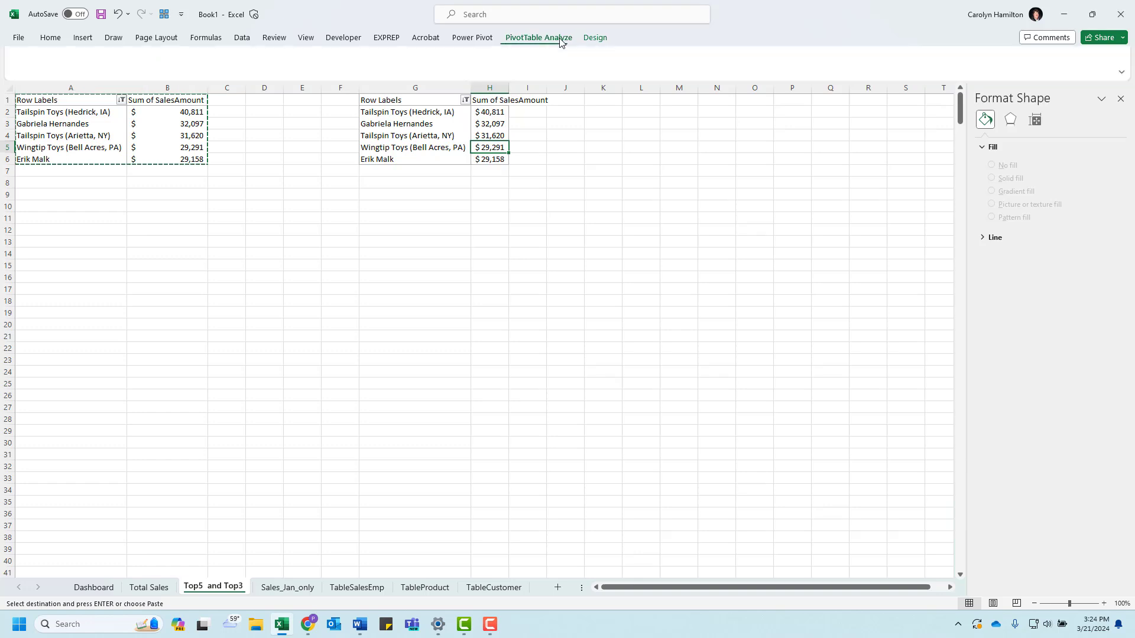
click(861, 66)
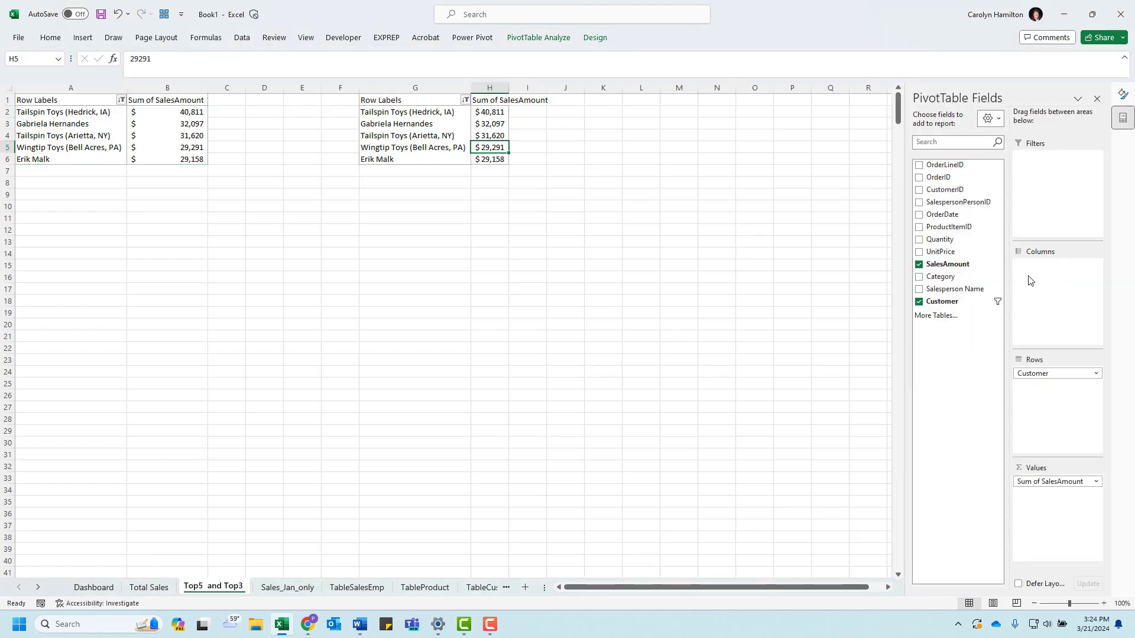
mouse_move(1034, 376)
mouse_down()
mouse_move(976, 249)
mouse_move(966, 301)
mouse_move(1031, 396)
mouse_move(1031, 382)
mouse_up()
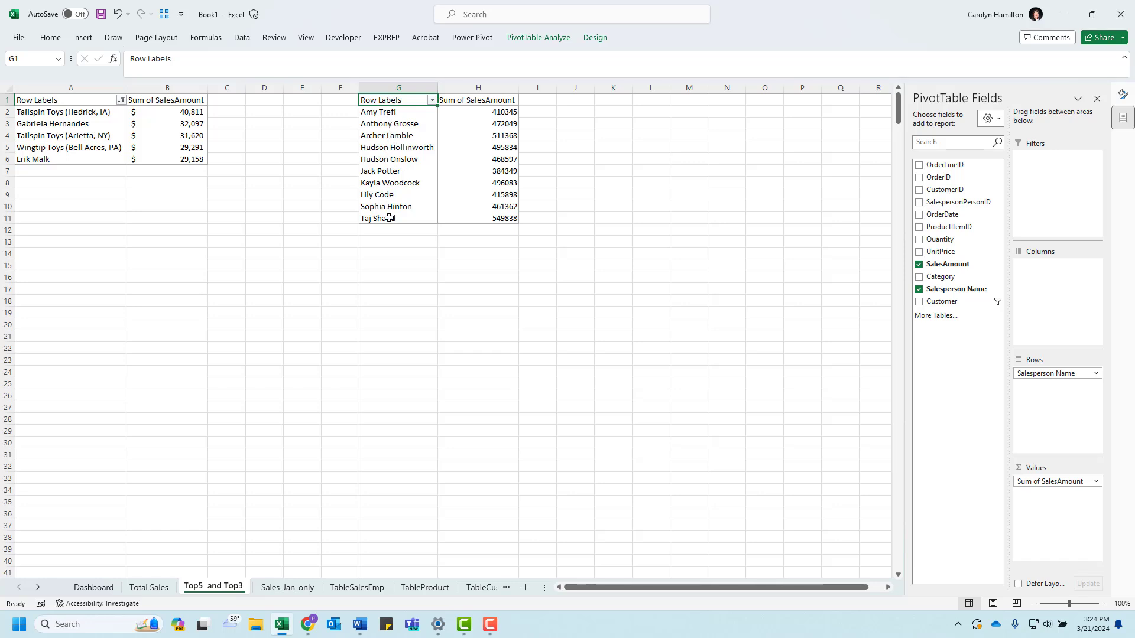
Step: Sort the salesperson PivotTable by sales amount from largest to smallest
click(475, 113)
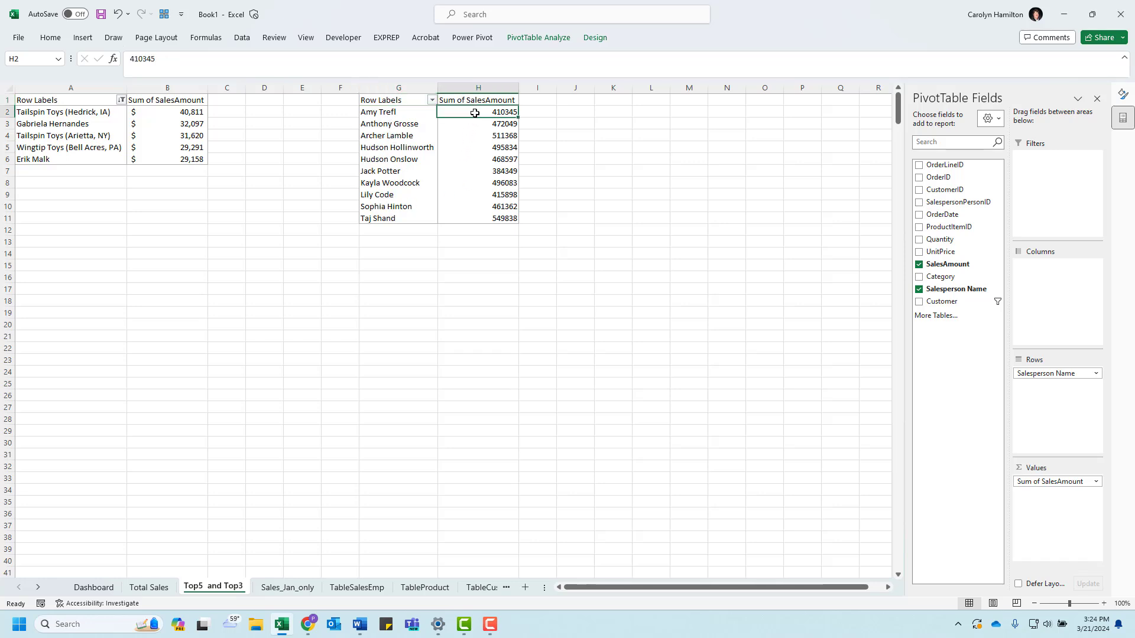
right_click(473, 112)
mouse_move(570, 211)
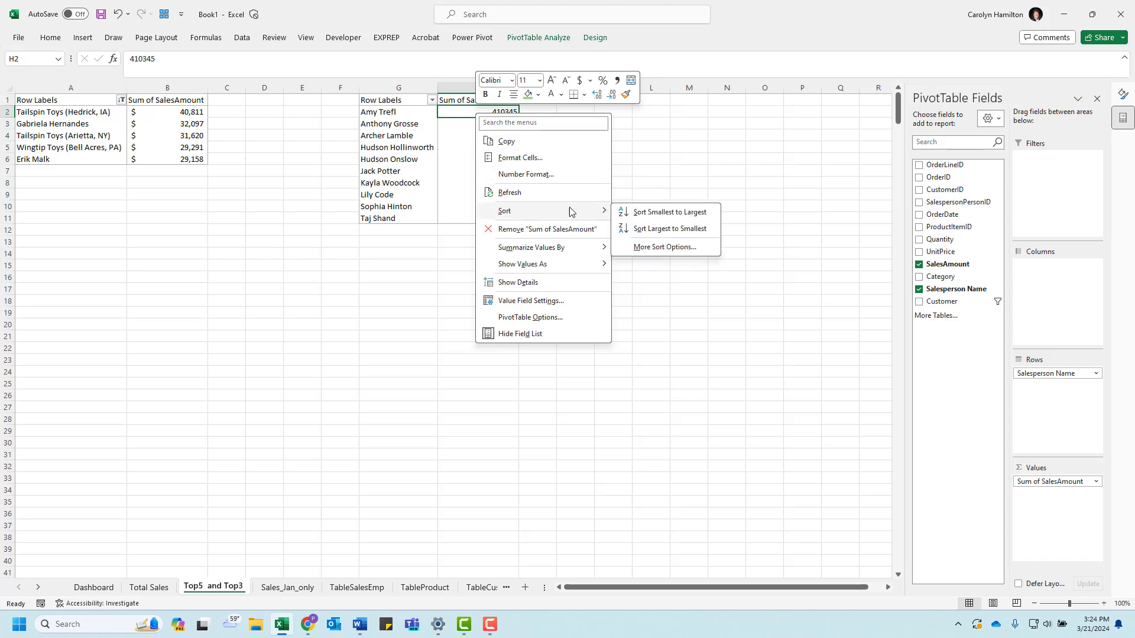
click(668, 229)
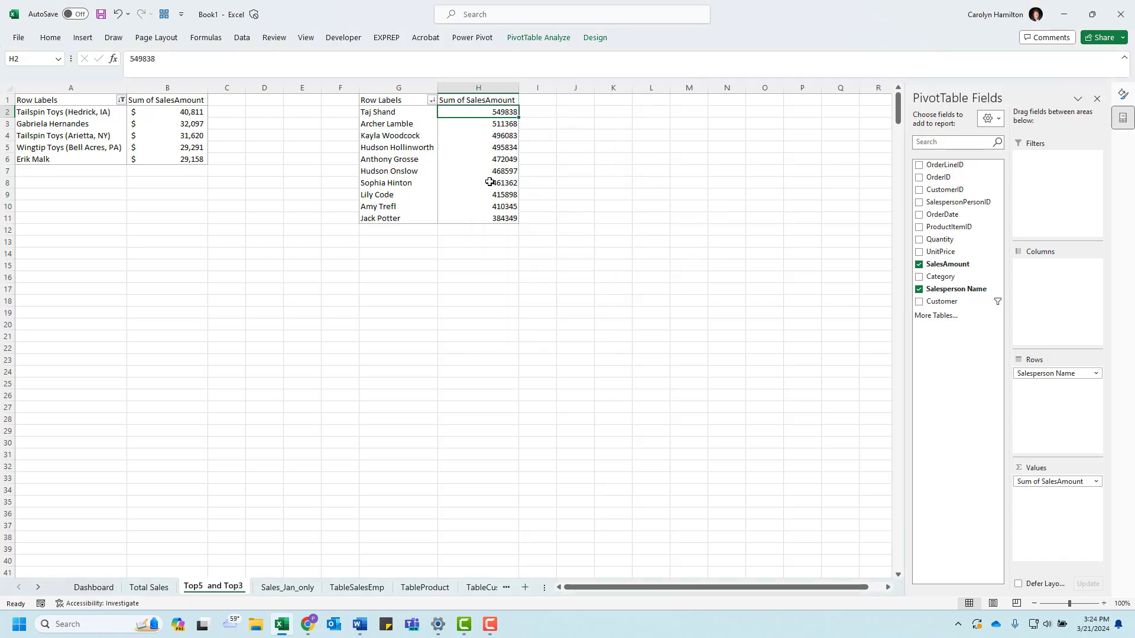
Step: Format the salesperson sales amounts as Currency with the $ symbol and 0 decimal places
right_click(481, 134)
click(543, 190)
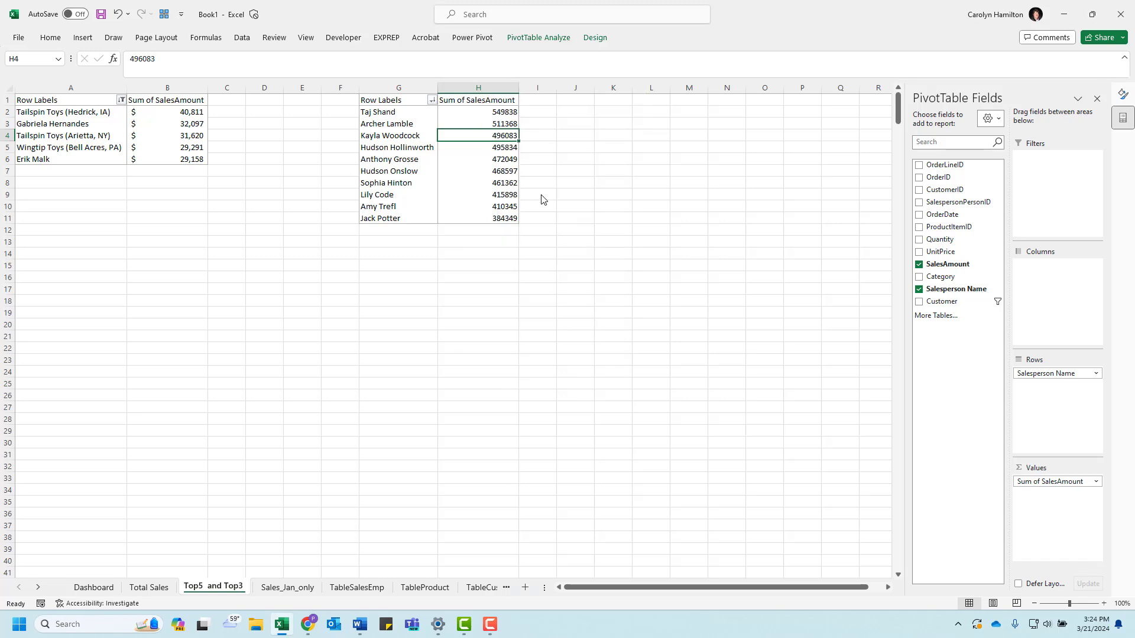
click(414, 105)
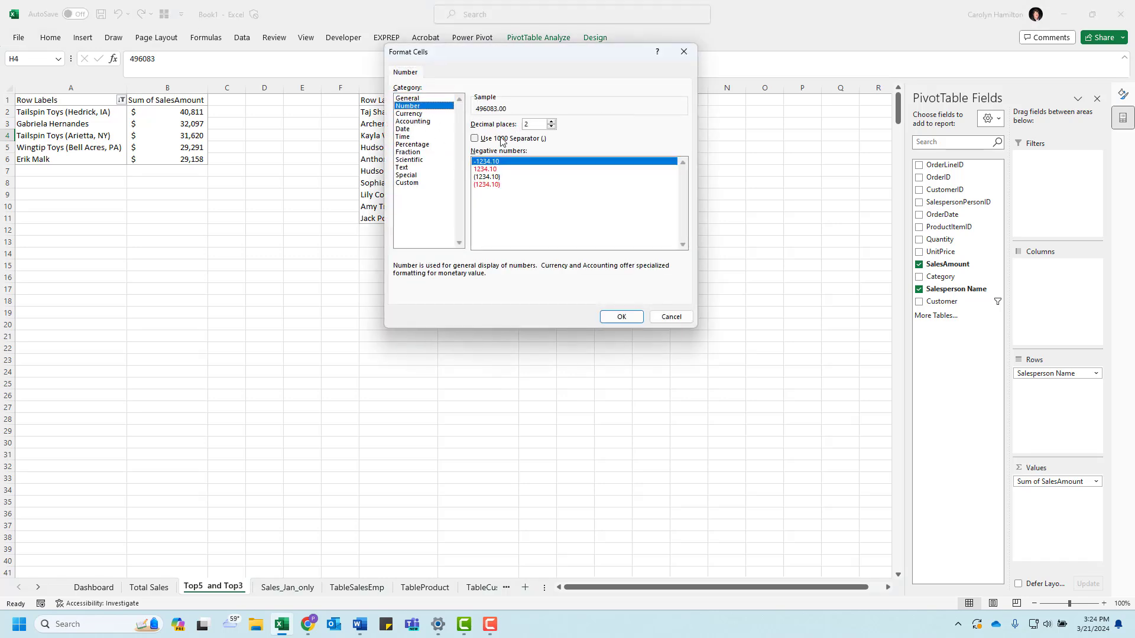
click(425, 121)
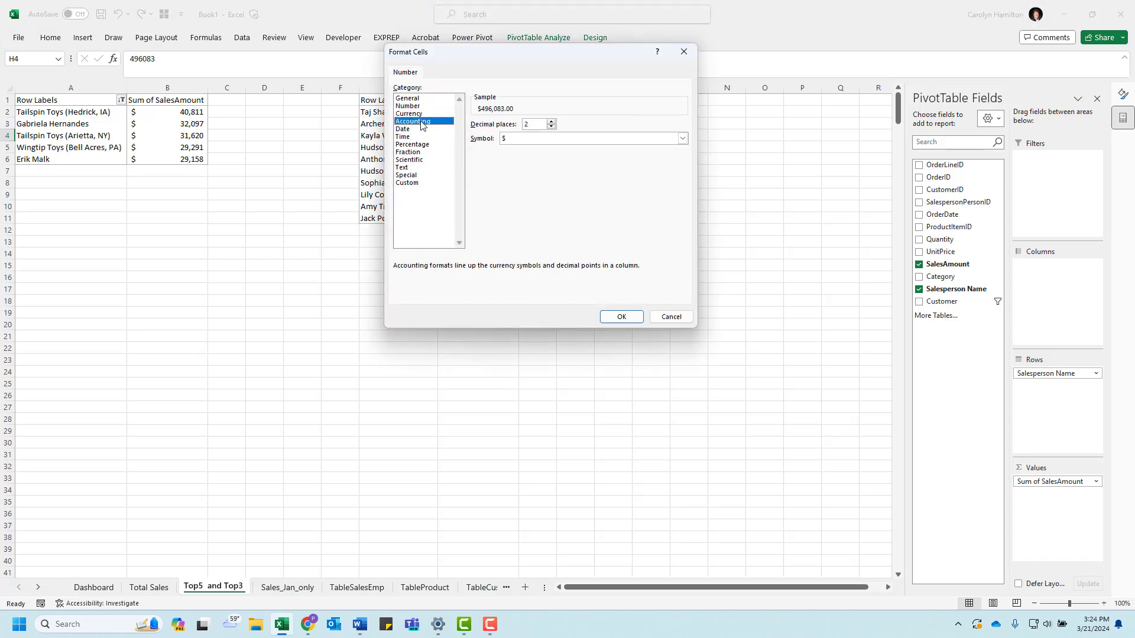
click(421, 113)
click(551, 128)
click(551, 128)
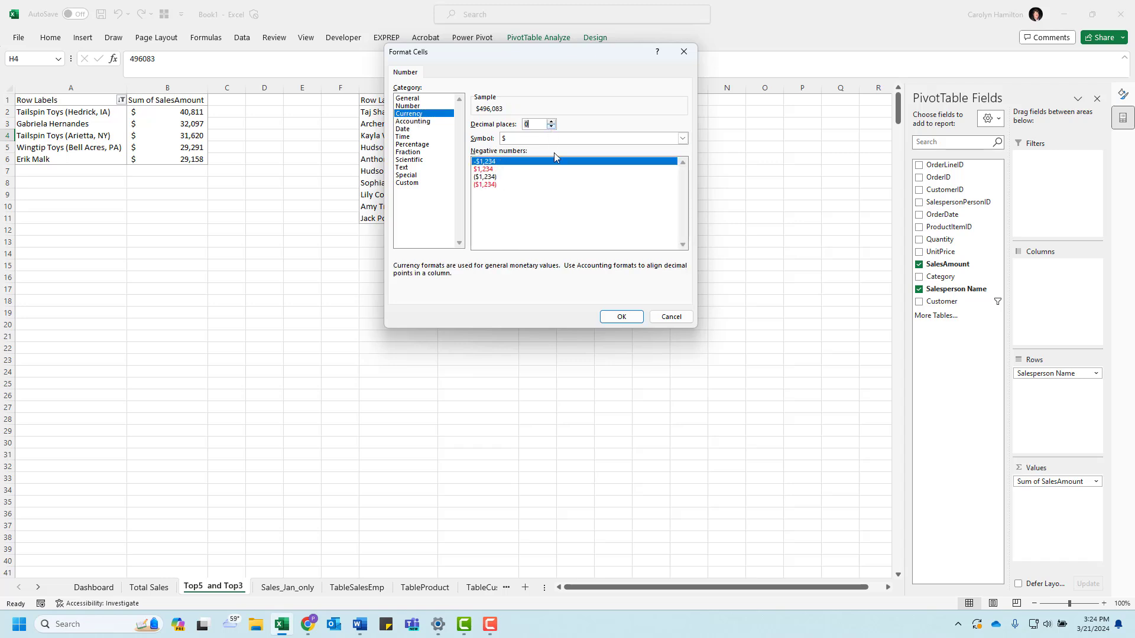
click(621, 316)
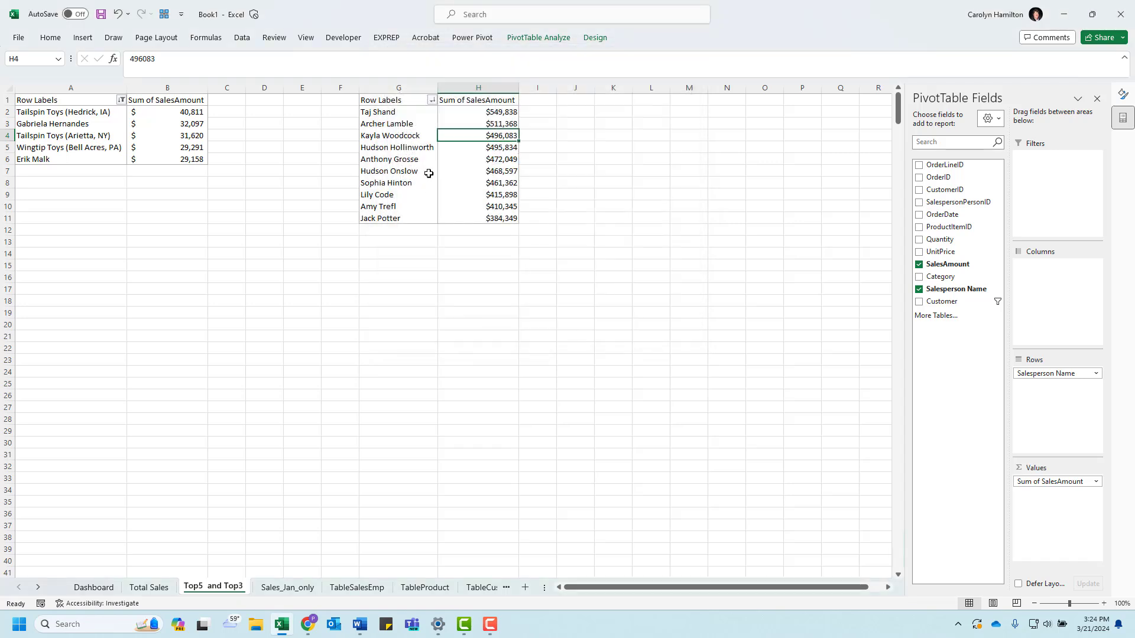
Step: Filter the salesperson PivotTable to the top 3 items by Sum of SalesAmount
click(432, 100)
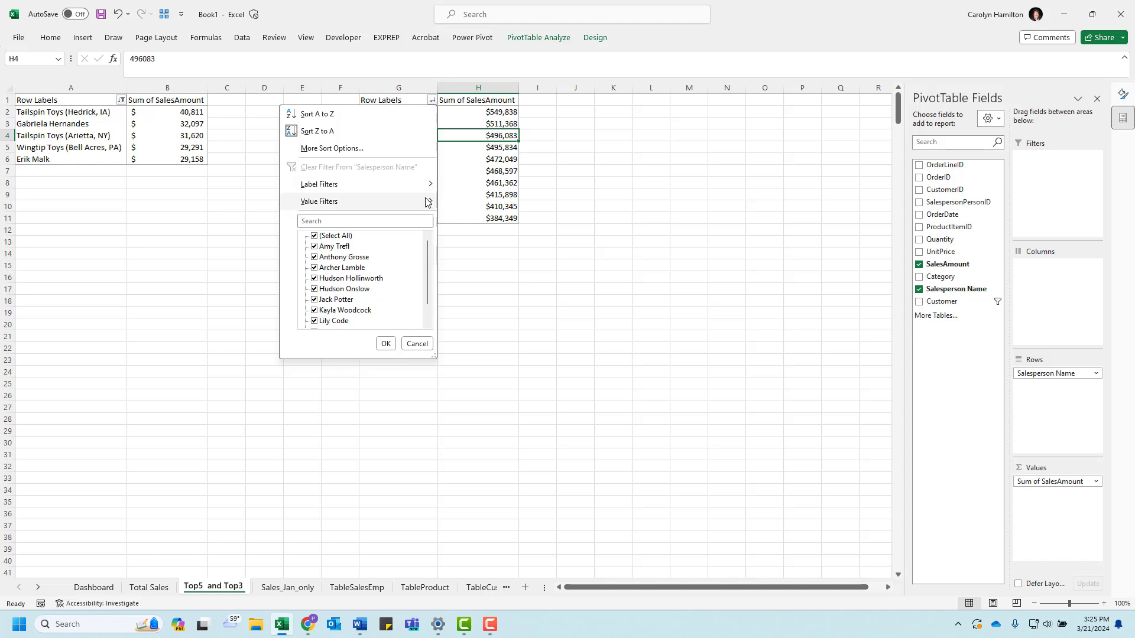
mouse_move(414, 201)
click(478, 368)
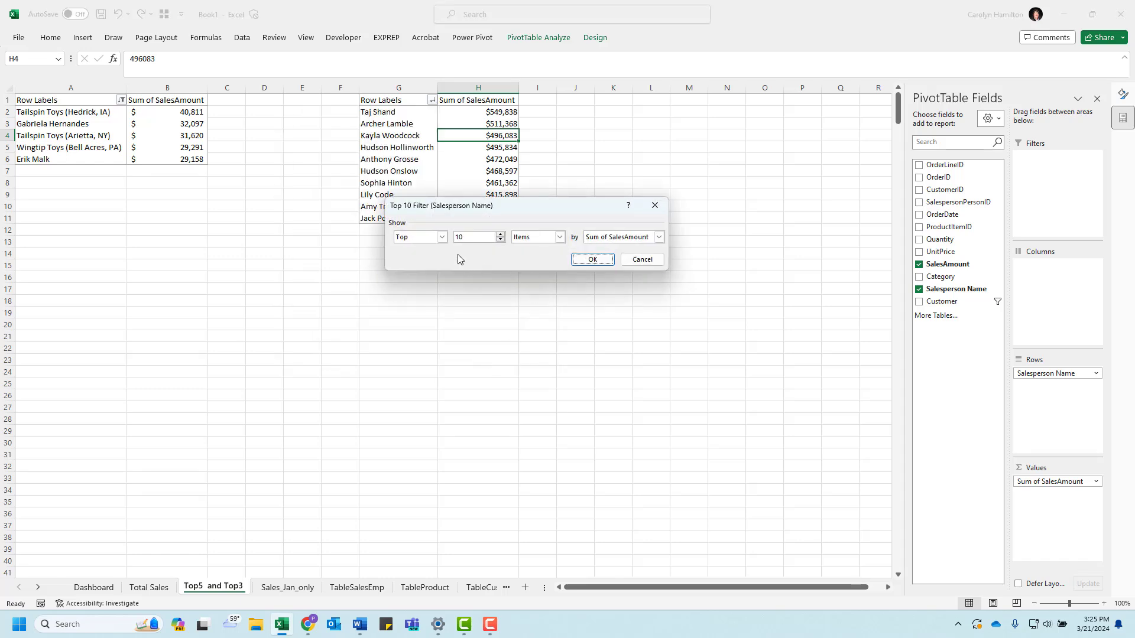
text(3)
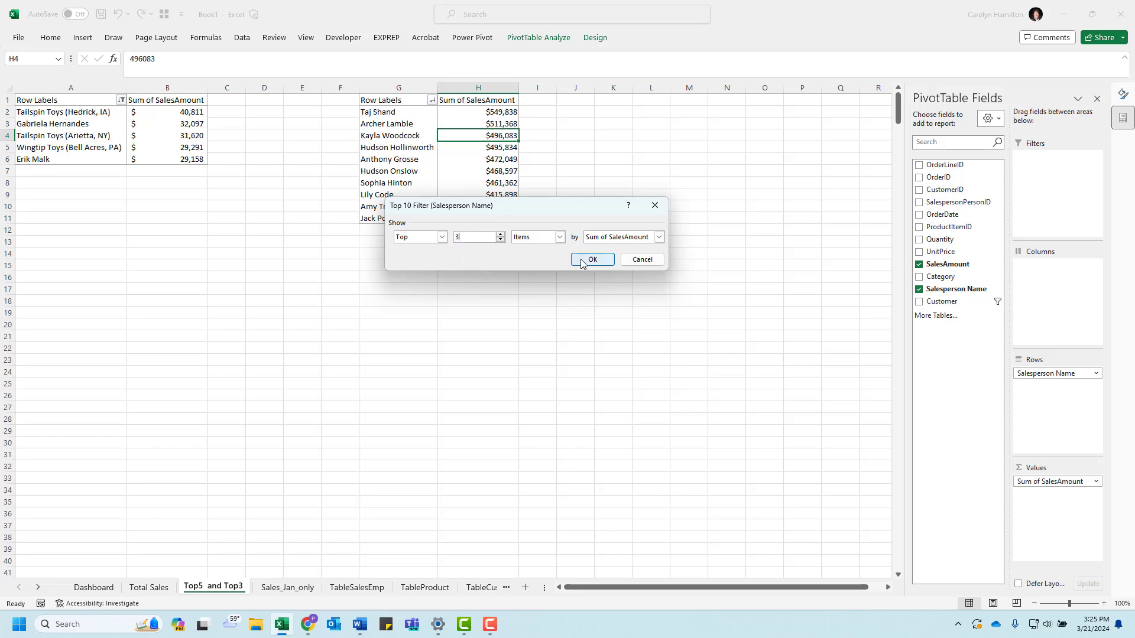
click(591, 259)
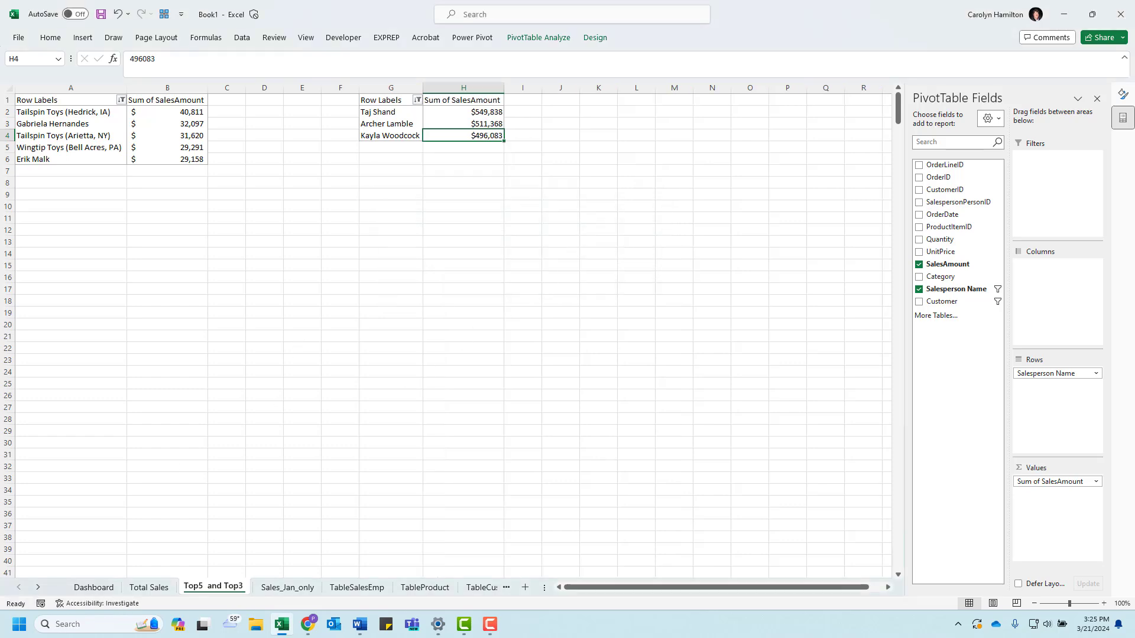
Step: Switch to Word to check the top three salespeople layout in the sample dashboard, and return to Excel
drag(0, 148, 771, 79)
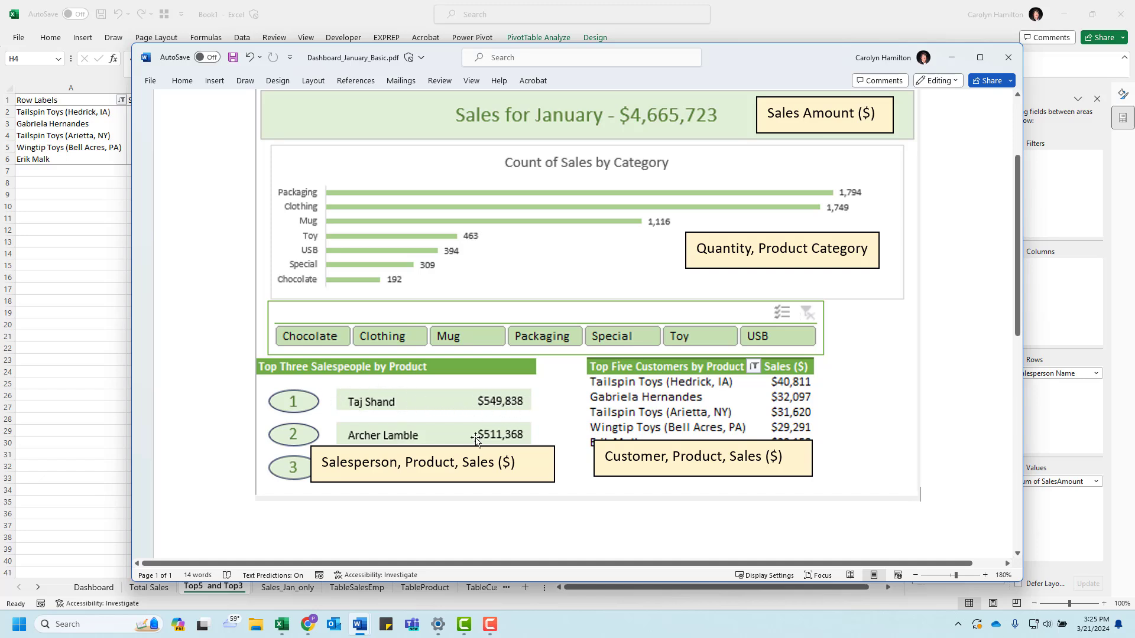
drag(739, 64, 0, 67)
click(294, 187)
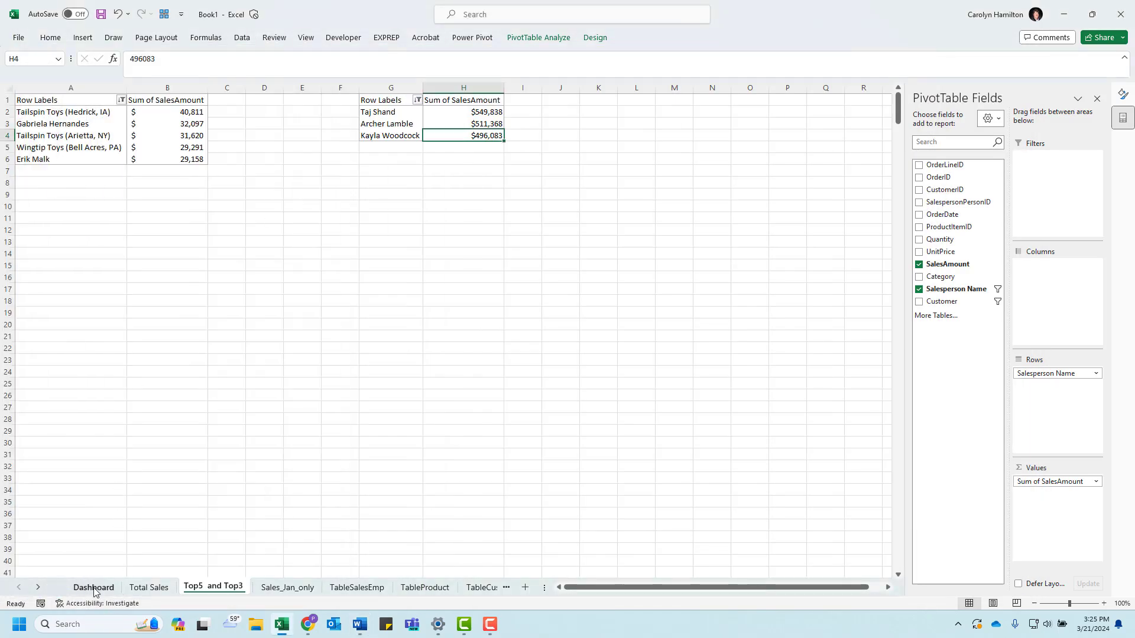
Step: Draw an oval about 0.67" wide and 0.31" high over cells B15:B16 on the Dashboard sheet
click(584, 211)
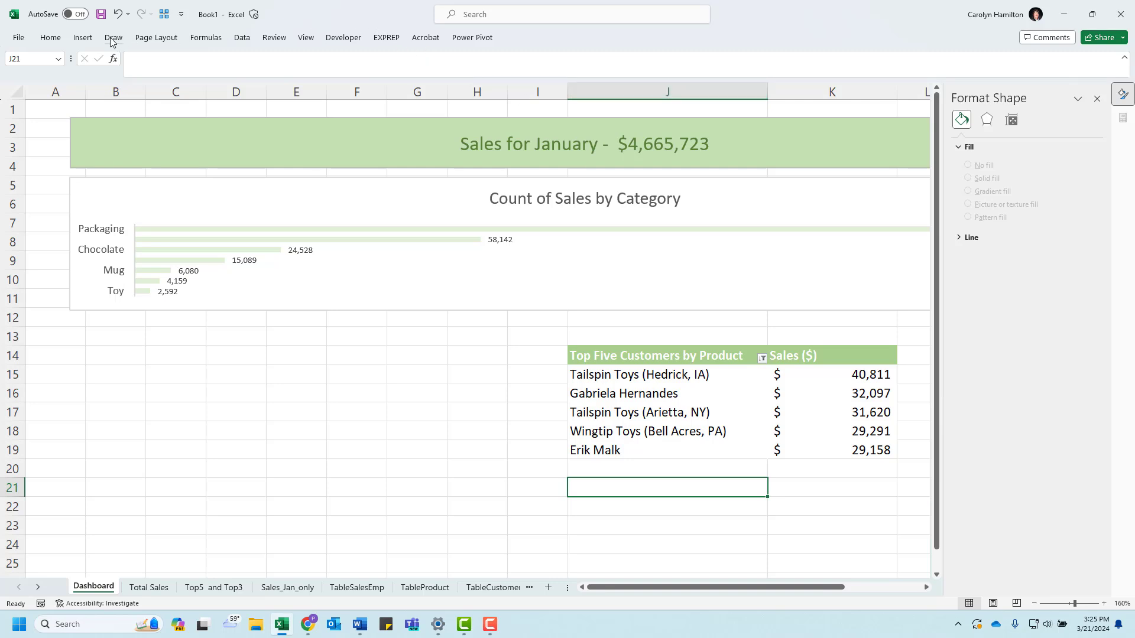
click(87, 39)
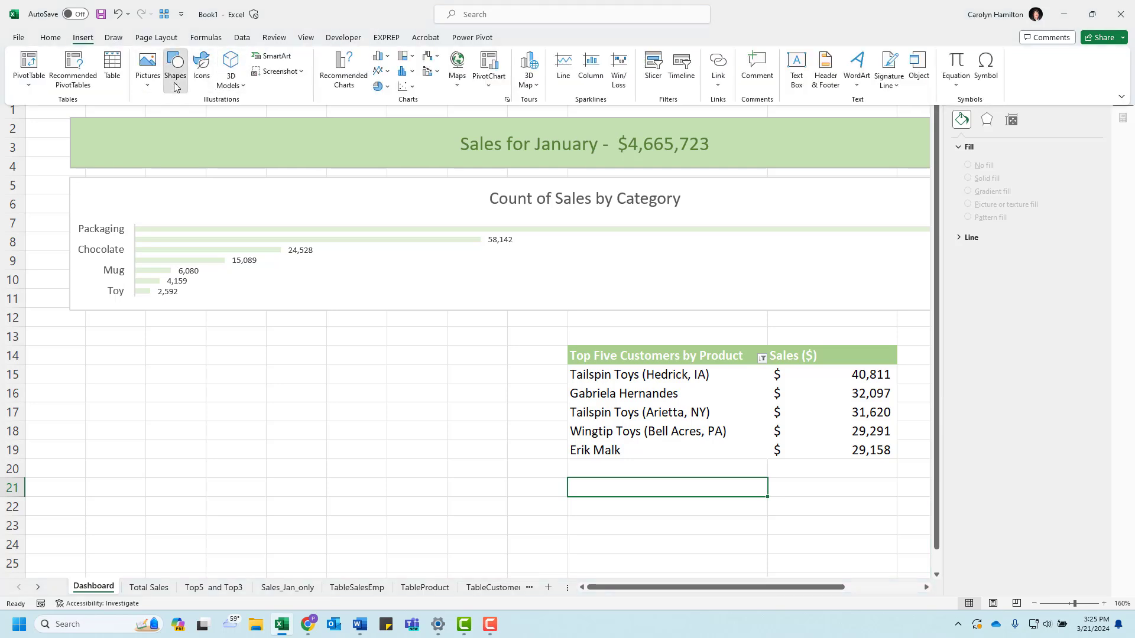
click(175, 70)
click(217, 117)
drag(87, 378, 148, 406)
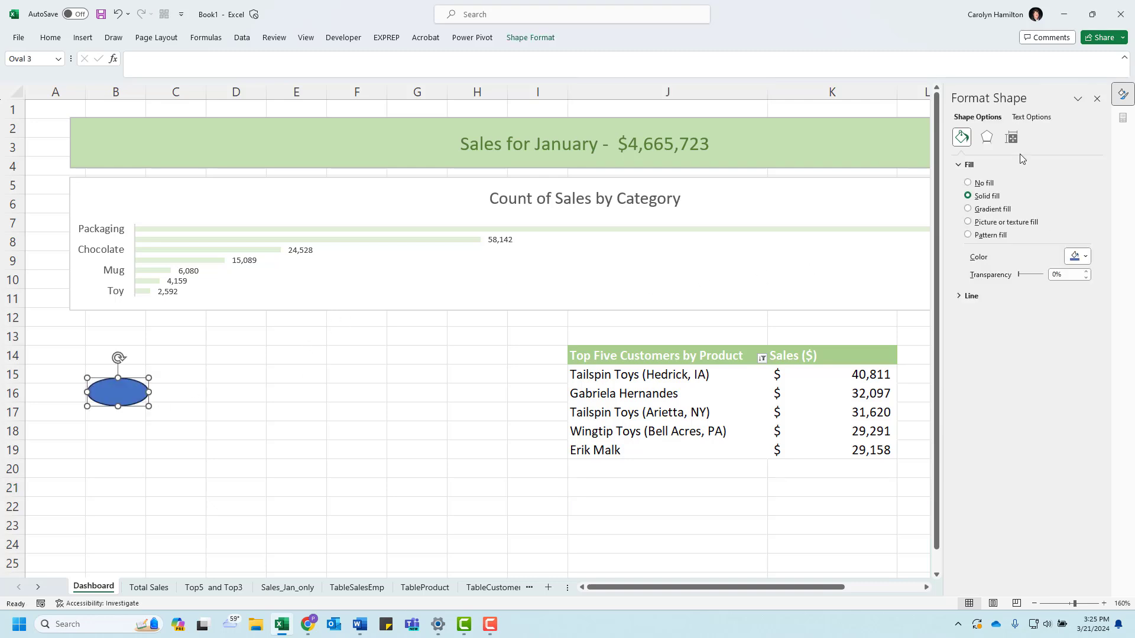
Step: Set the oval's solid fill to the light green theme color
click(966, 137)
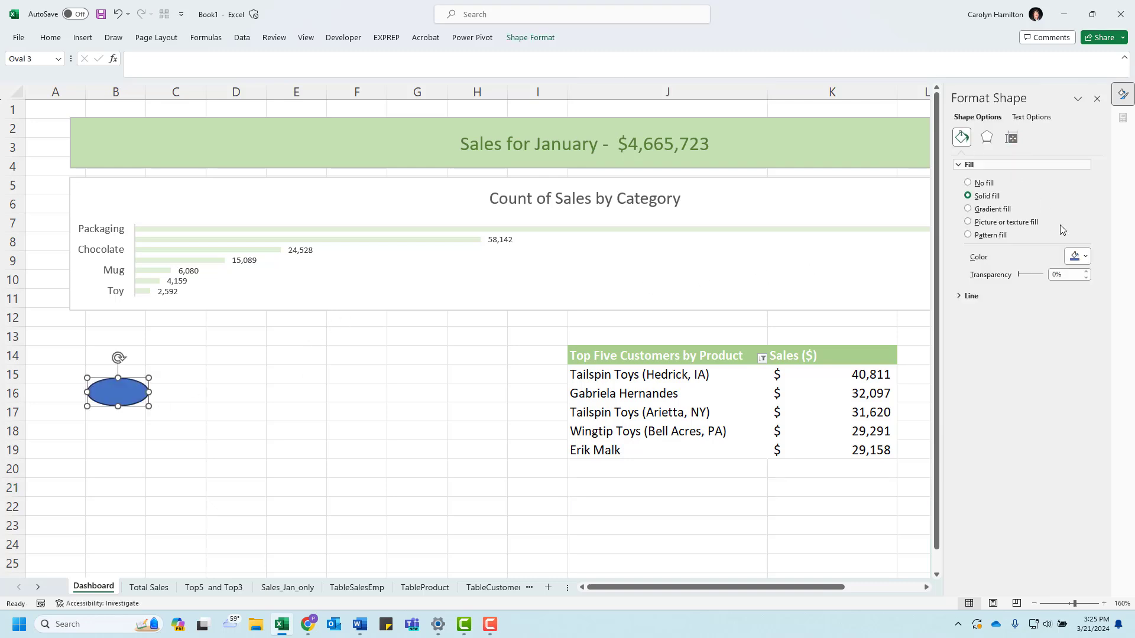
click(1085, 257)
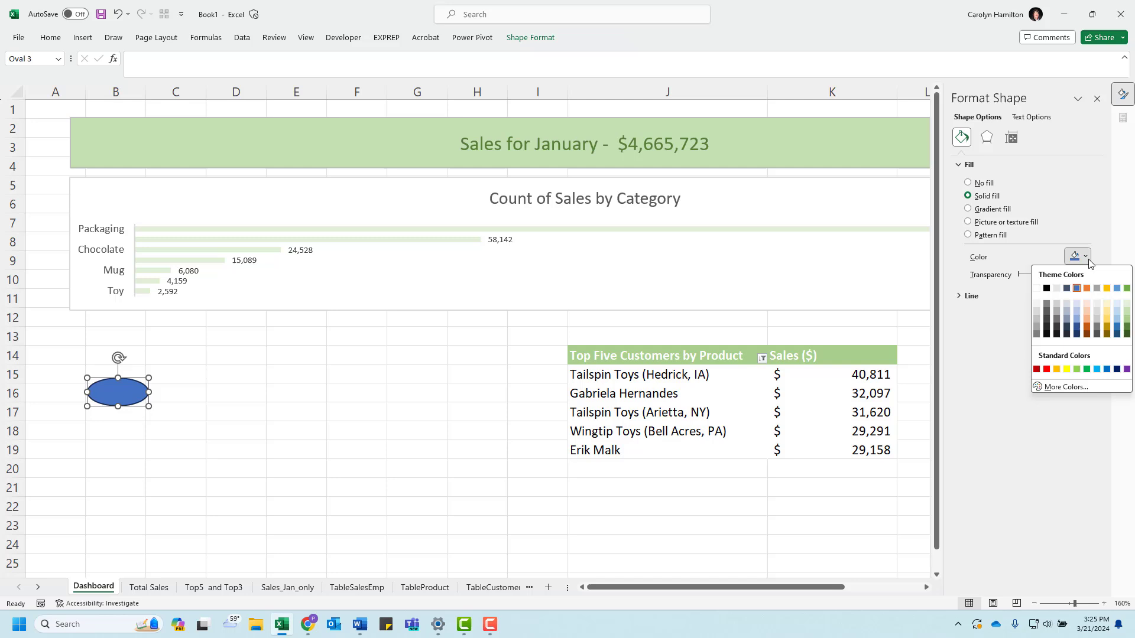
click(1126, 315)
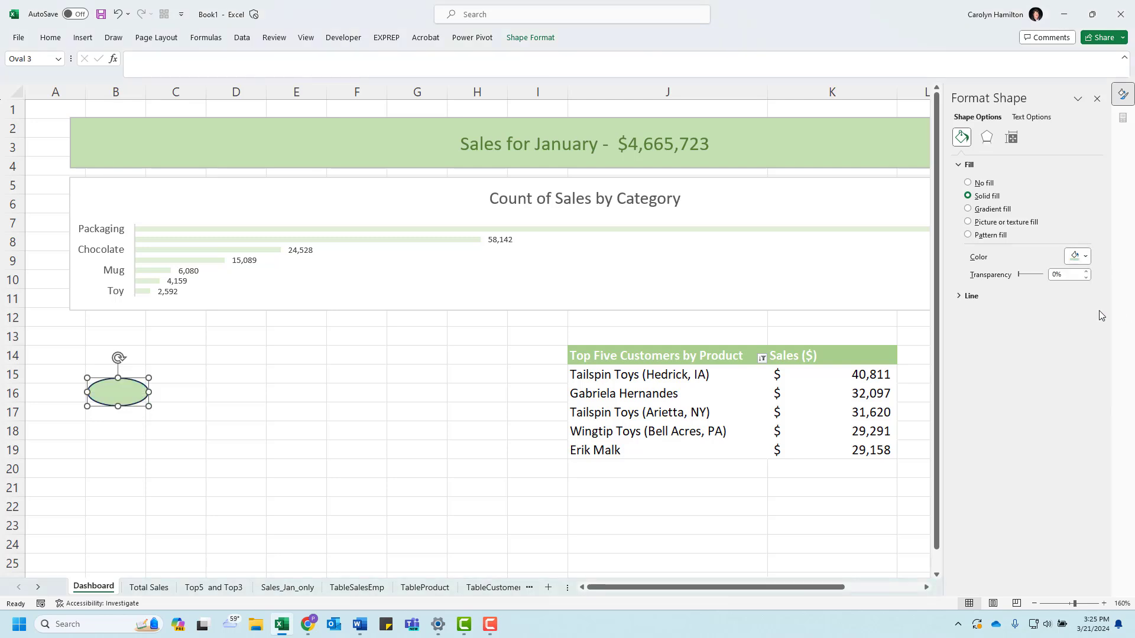
Step: Add the number 1 inside the oval and set its text fill to dark green
text(1)
click(1031, 116)
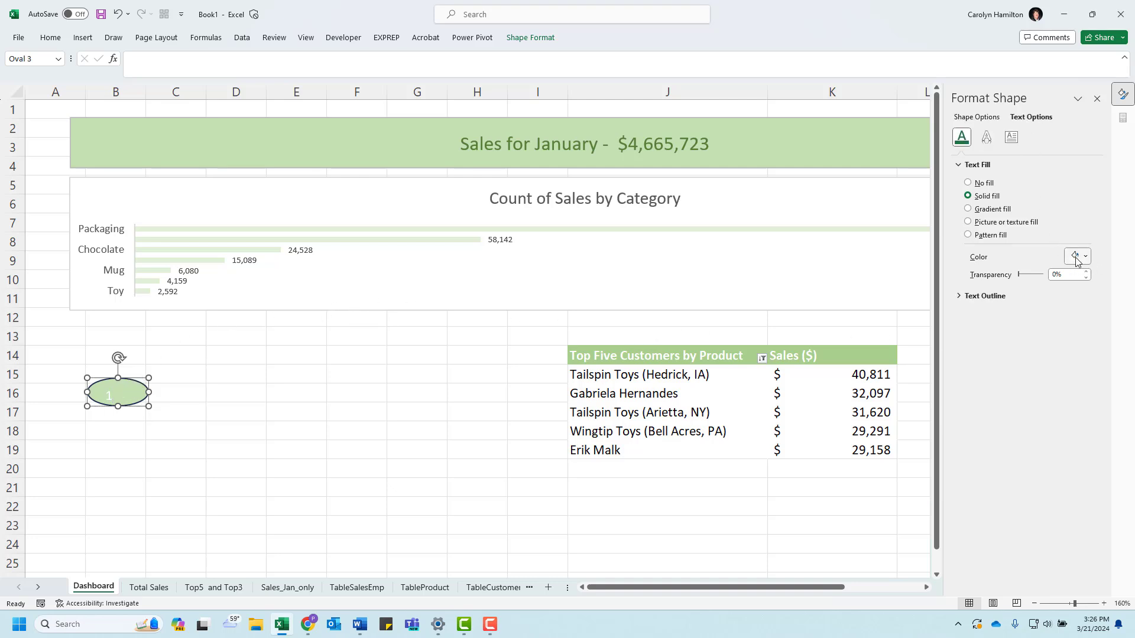
click(1085, 257)
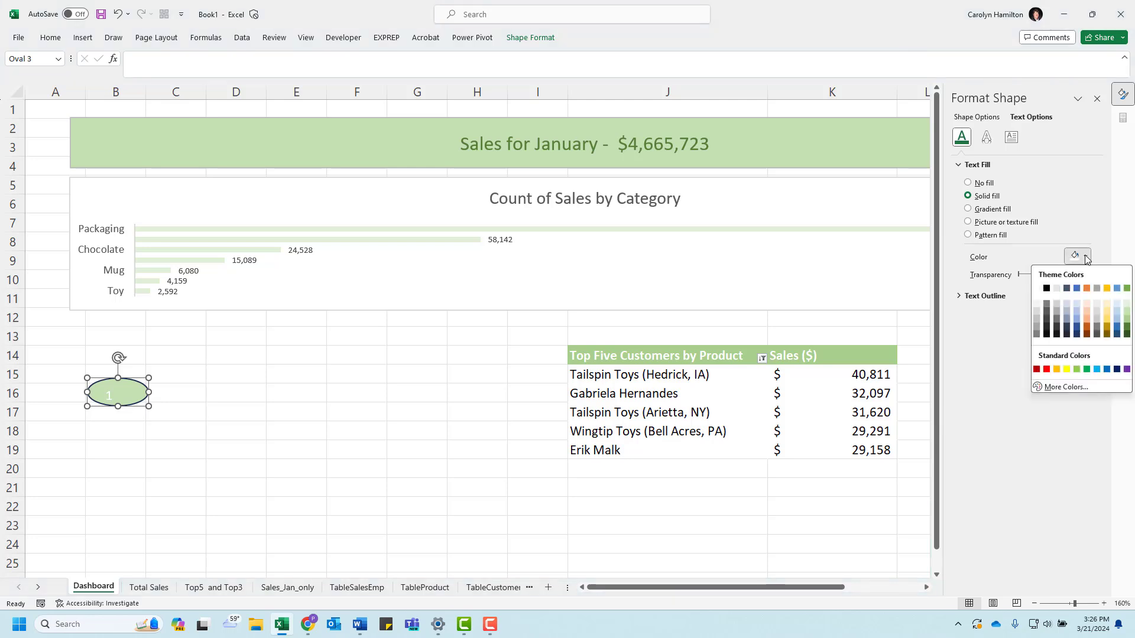
click(1127, 333)
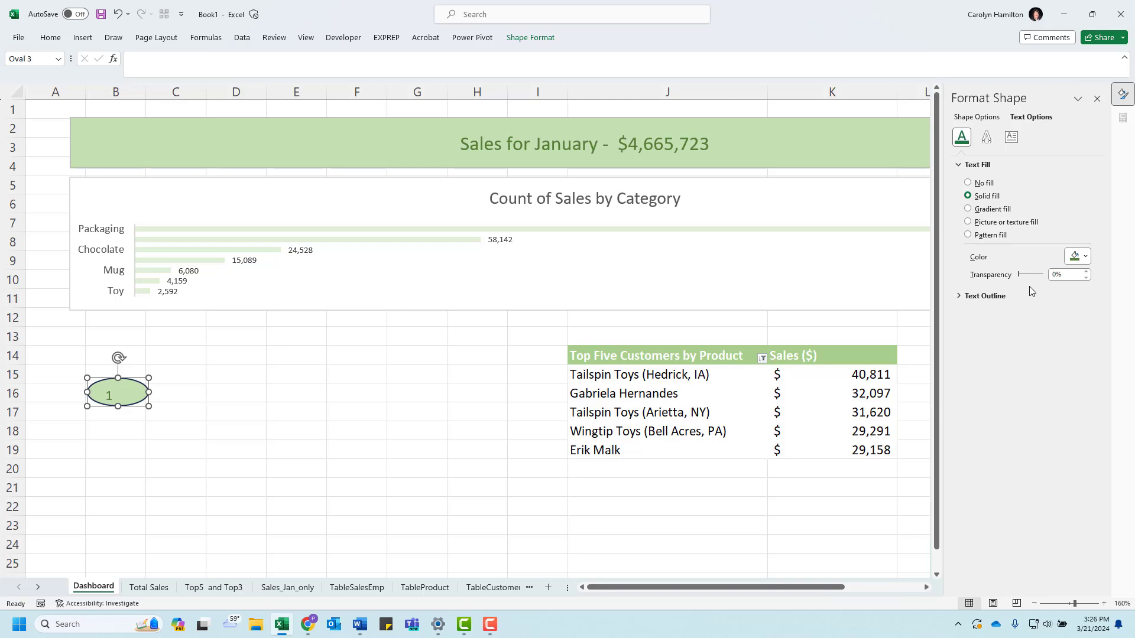
Step: Increase the oval's number to font size 14 and center it vertically and horizontally
click(58, 41)
click(178, 61)
click(179, 61)
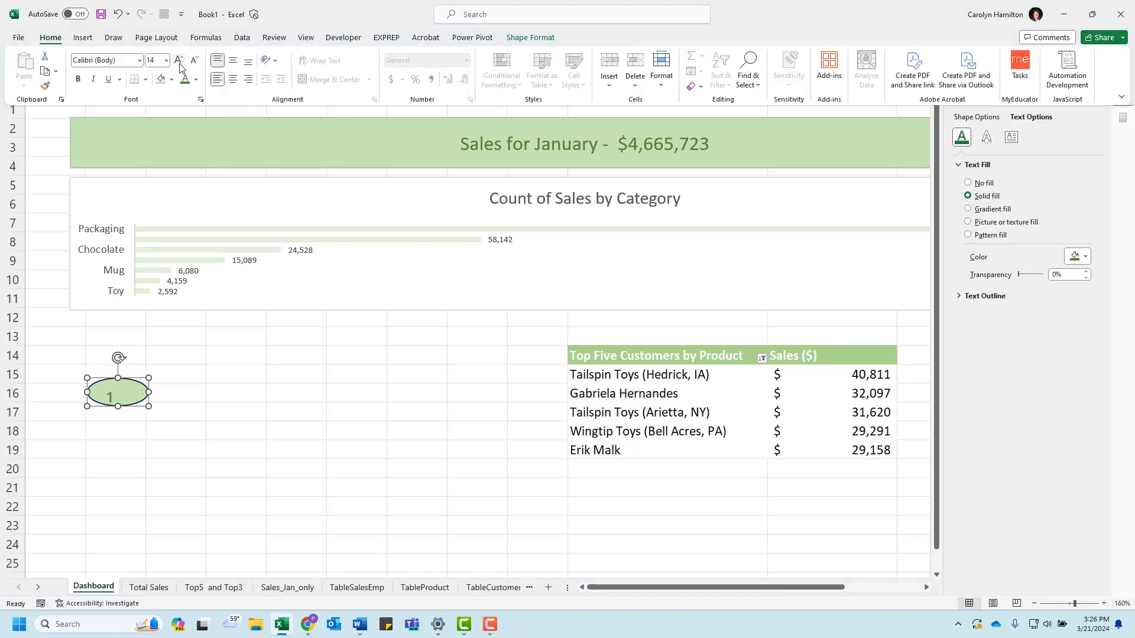
click(233, 61)
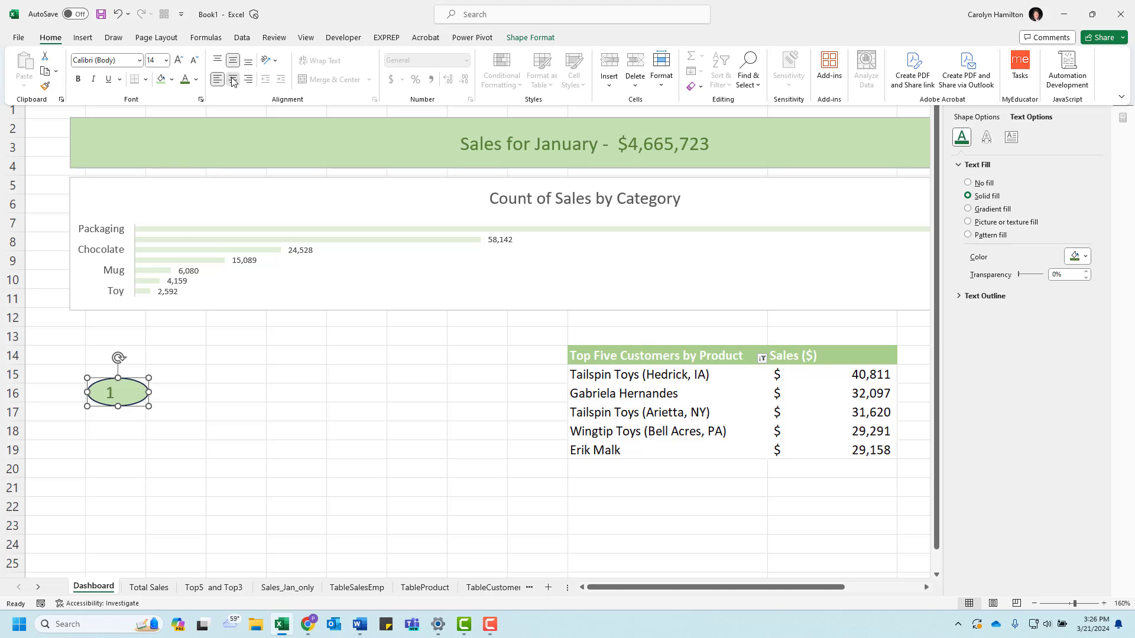
click(233, 81)
click(104, 431)
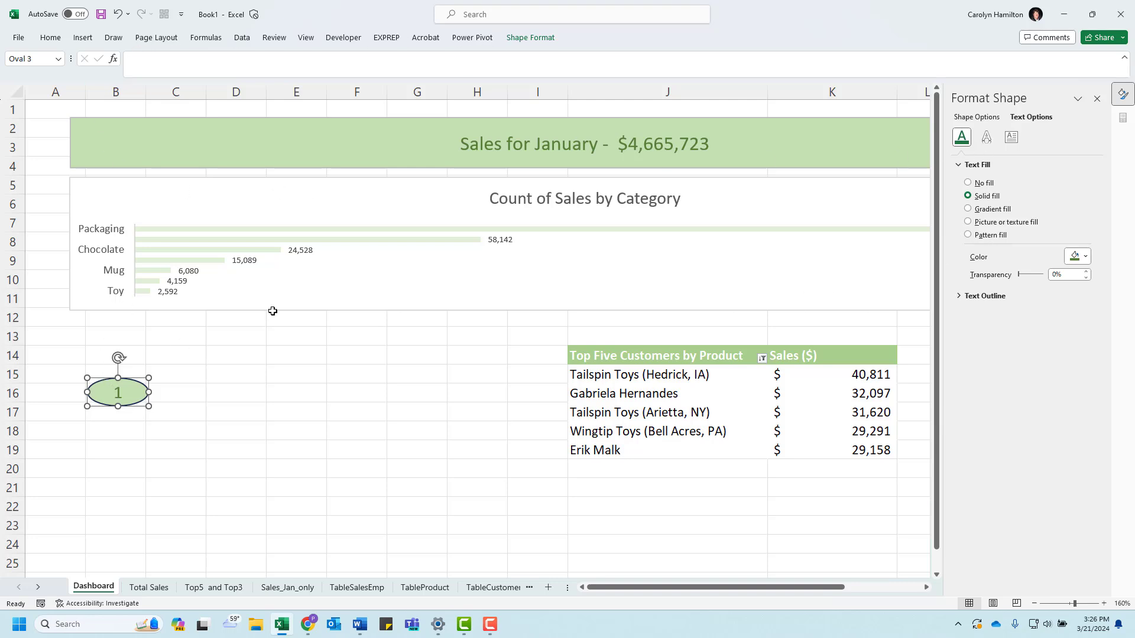
Step: Change the oval's outline color to dark green
click(545, 36)
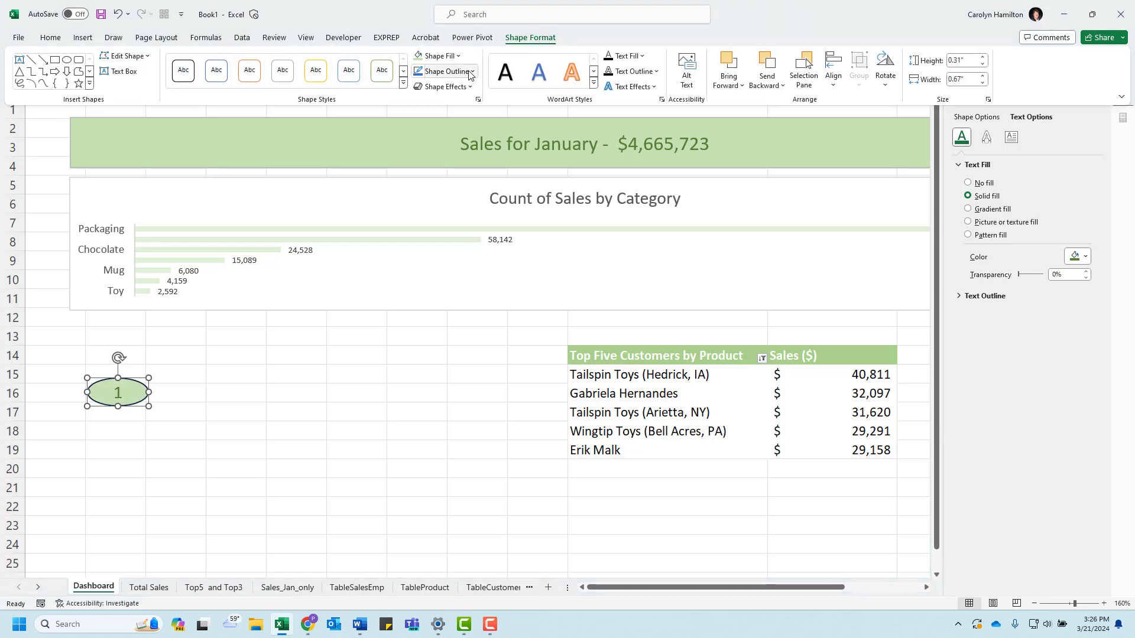
click(446, 71)
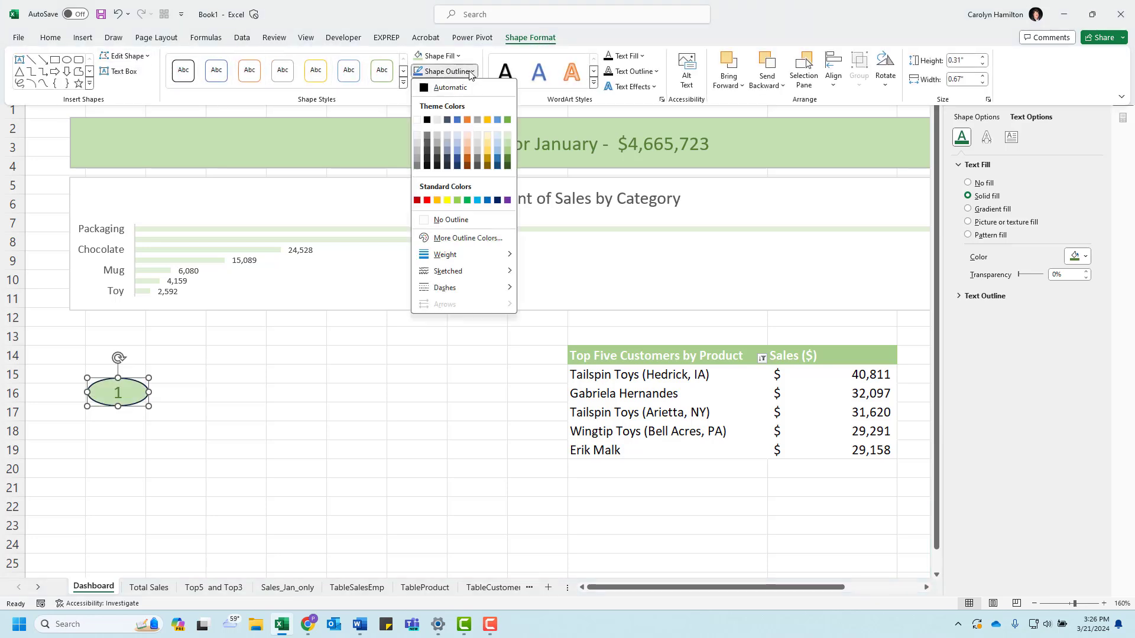
click(507, 163)
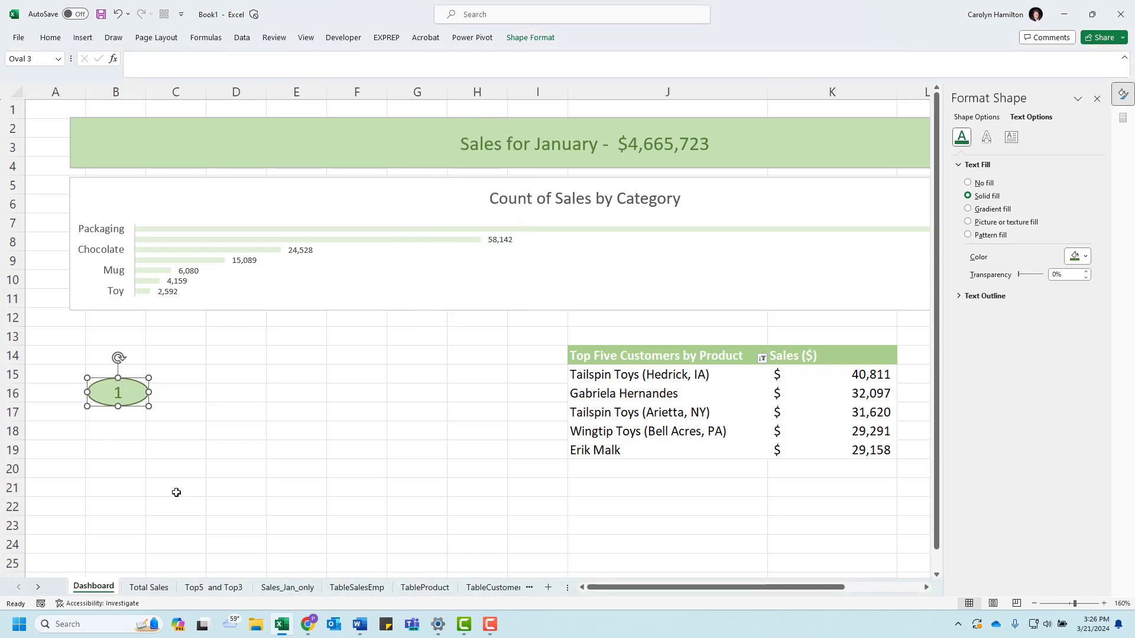
Step: Create two copies of the number 1 oval, stacked below it and numbered 2 and 3
key(ctrl+d)
key(ctrl+d)
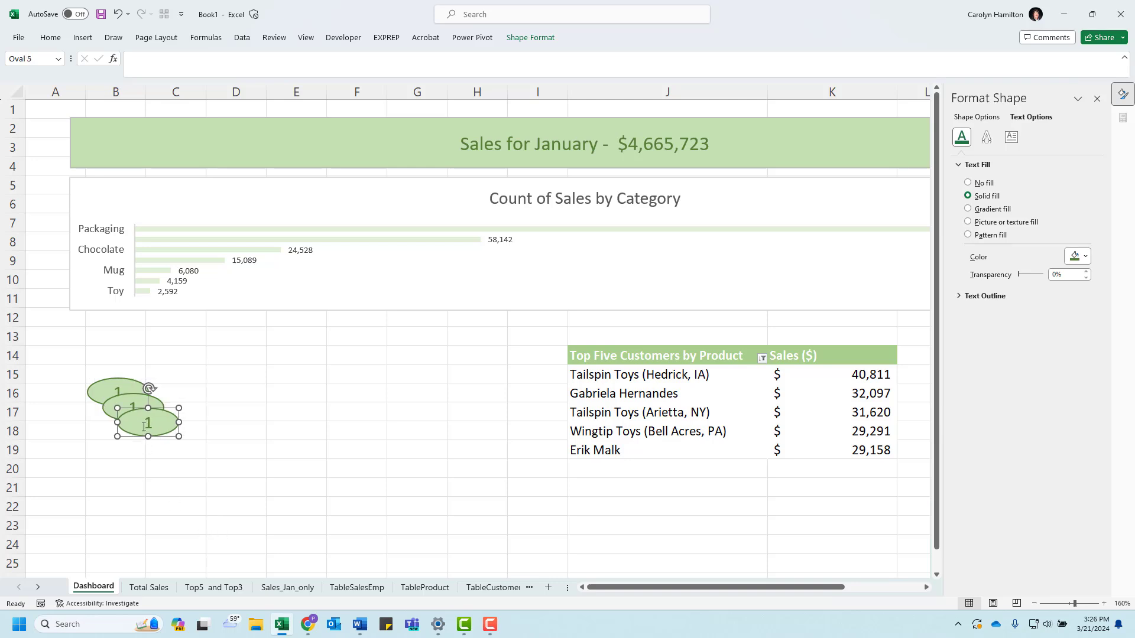
drag(140, 436, 112, 481)
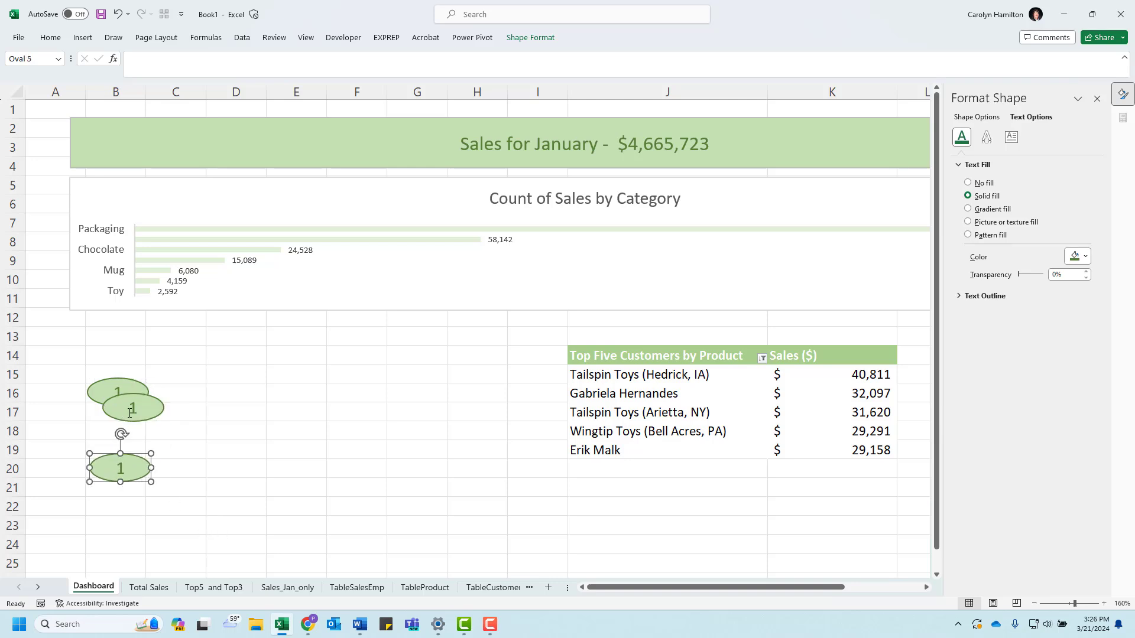
drag(124, 420, 108, 440)
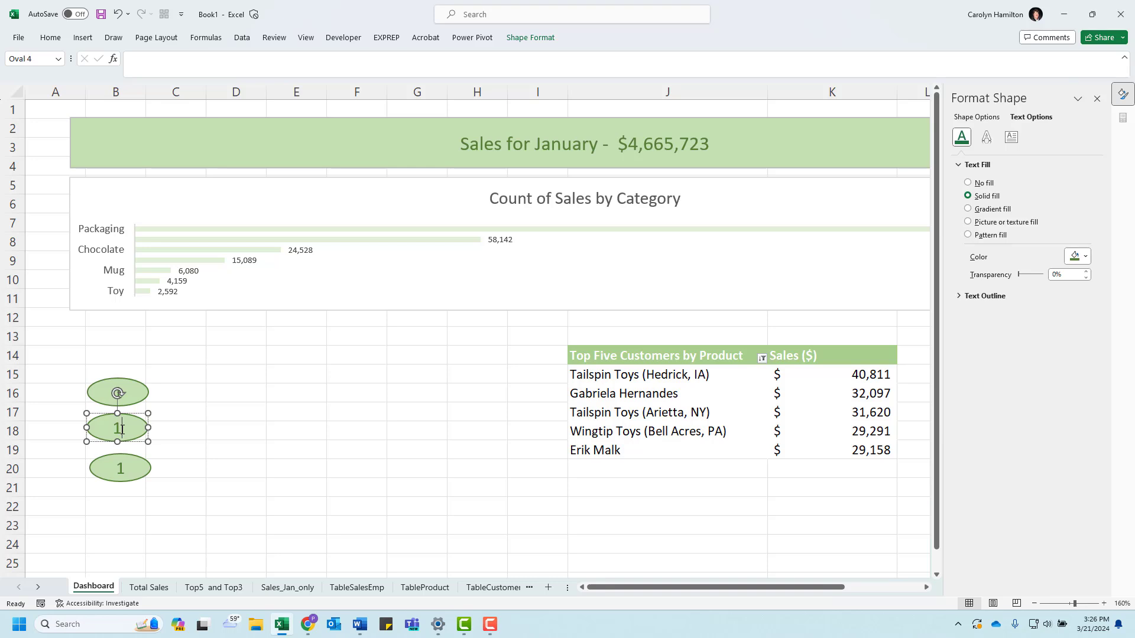
click(124, 468)
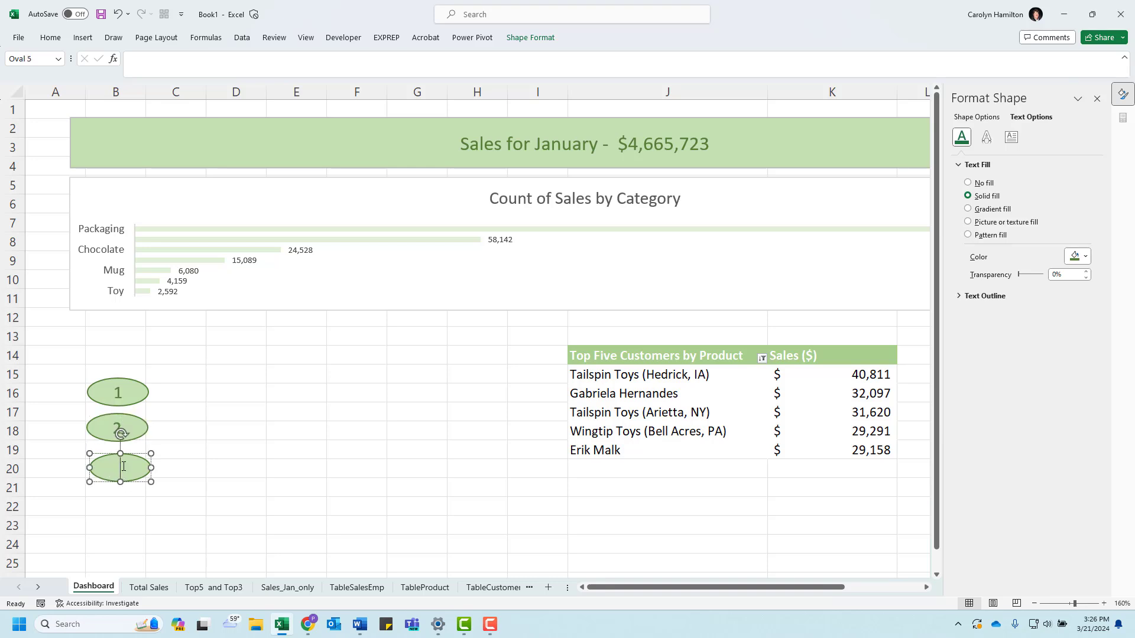
text(3)
click(120, 392)
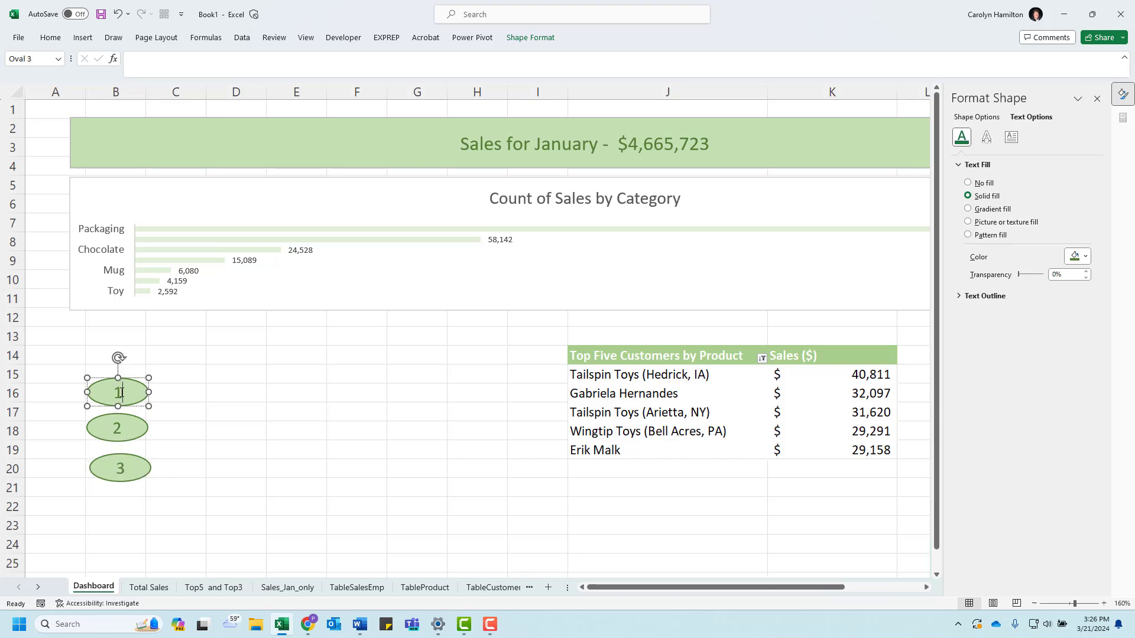
click(188, 396)
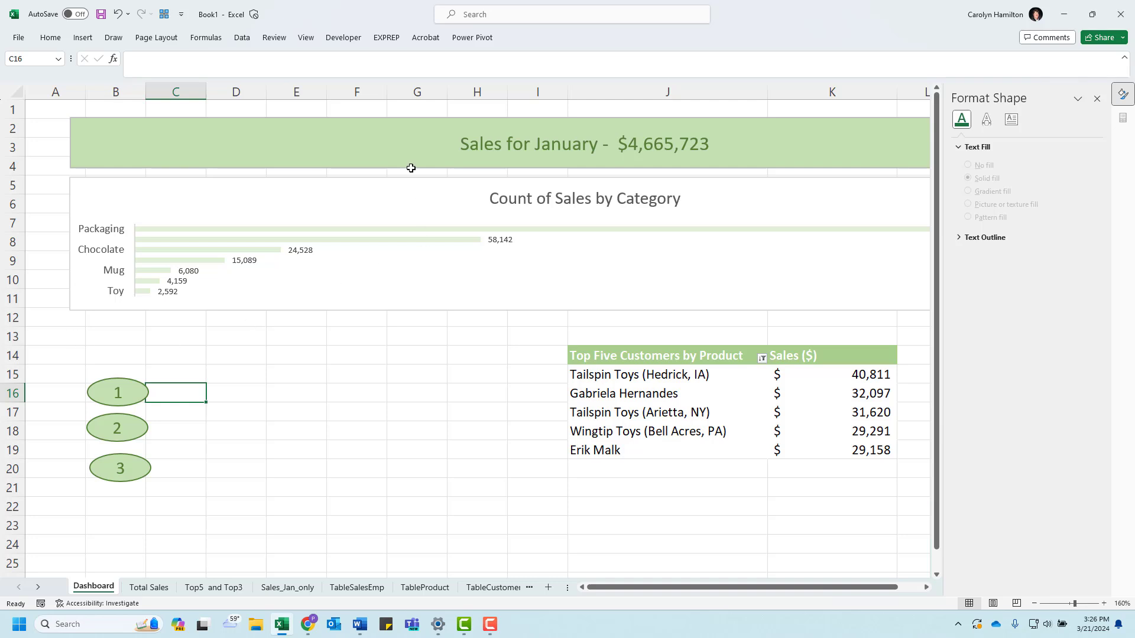
Step: Insert a text box beside the number 1 oval and size it as a slim bar about 3.06" wide and 0.26" high
click(83, 38)
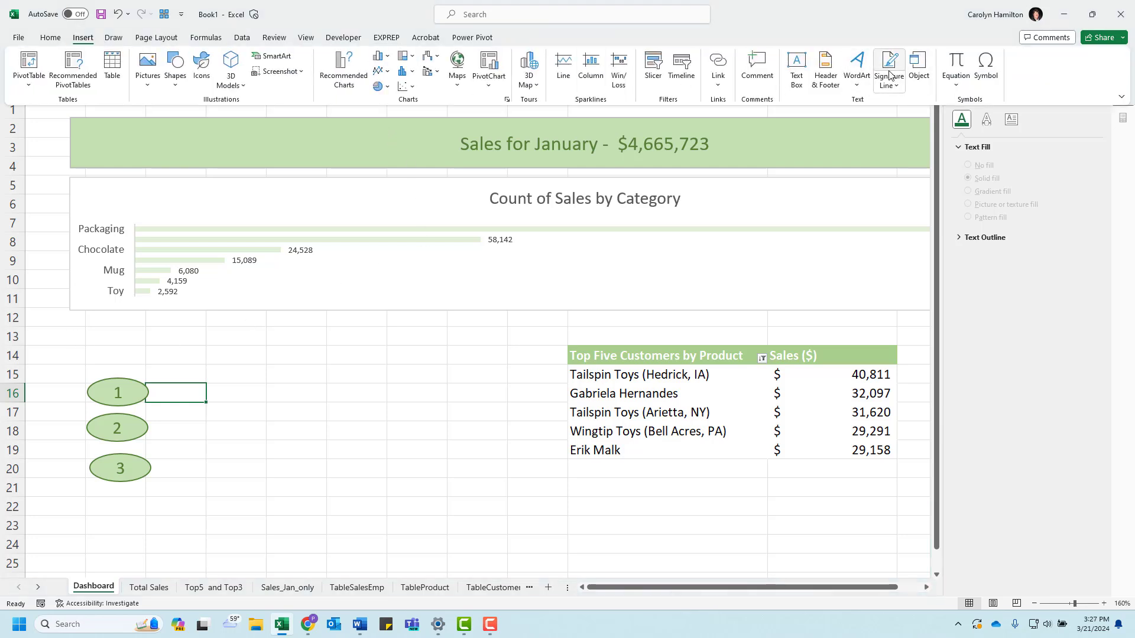
click(796, 66)
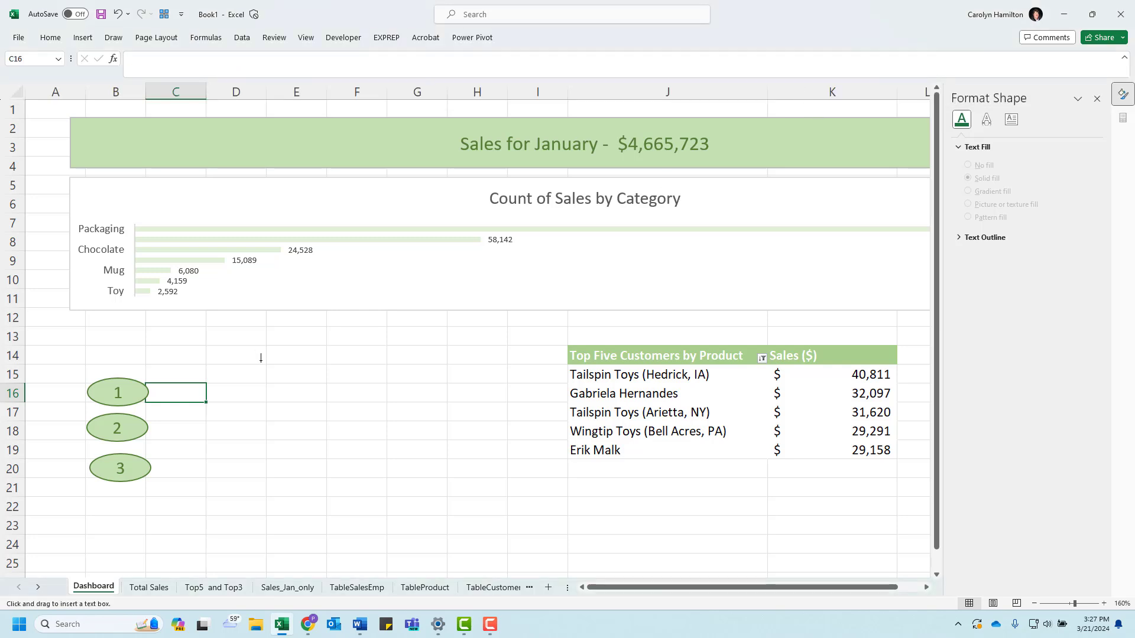
drag(187, 384, 465, 423)
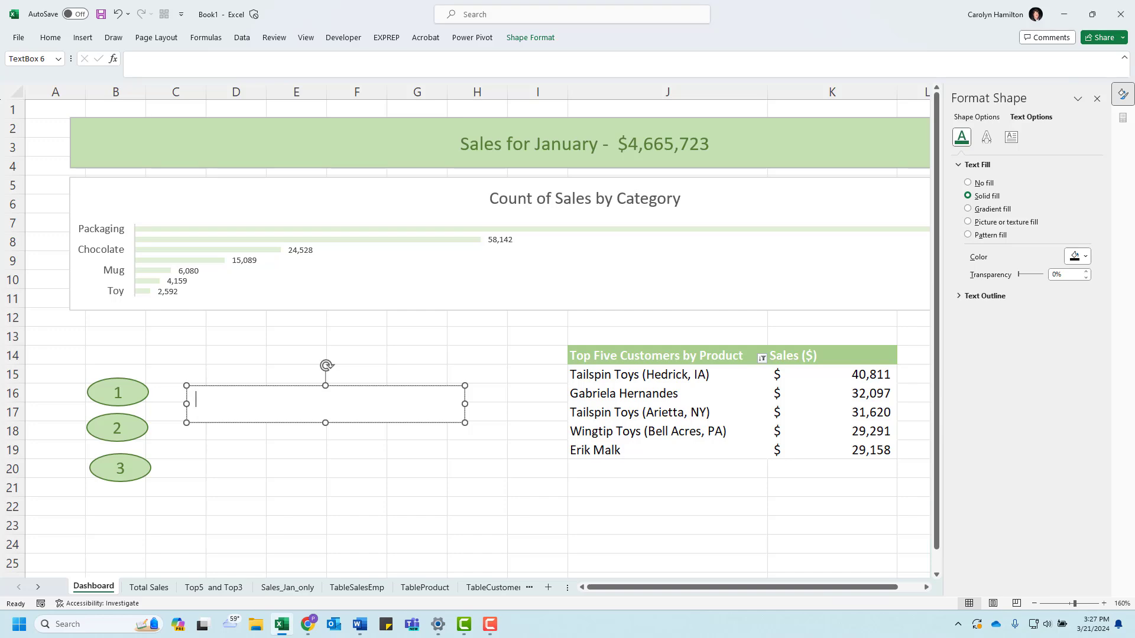
key(alt+Tab)
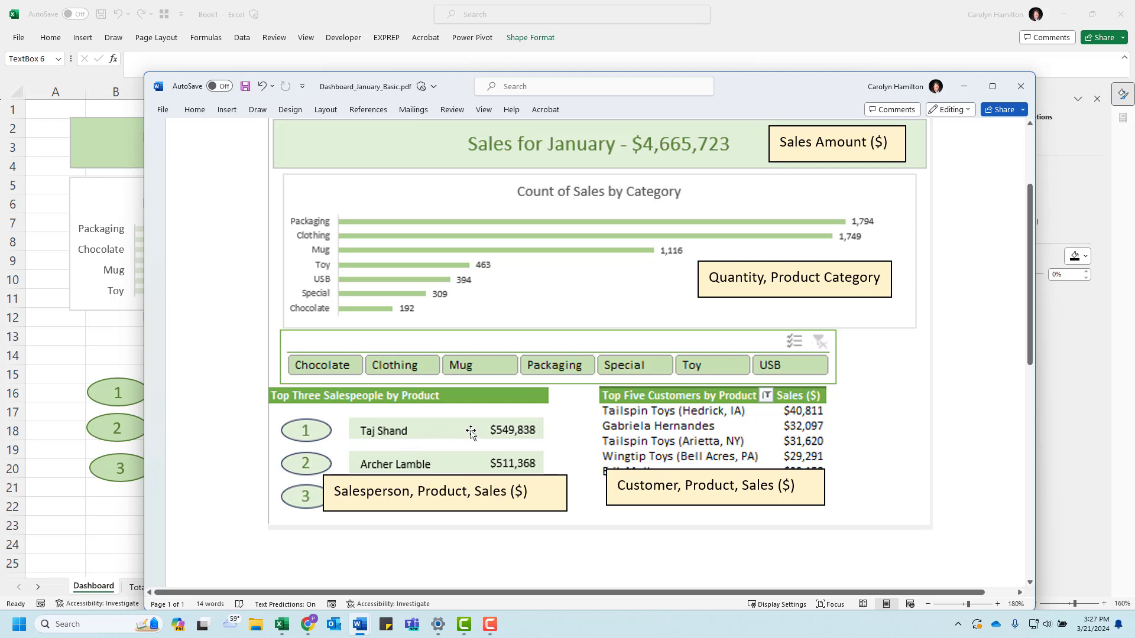
key(alt+Tab)
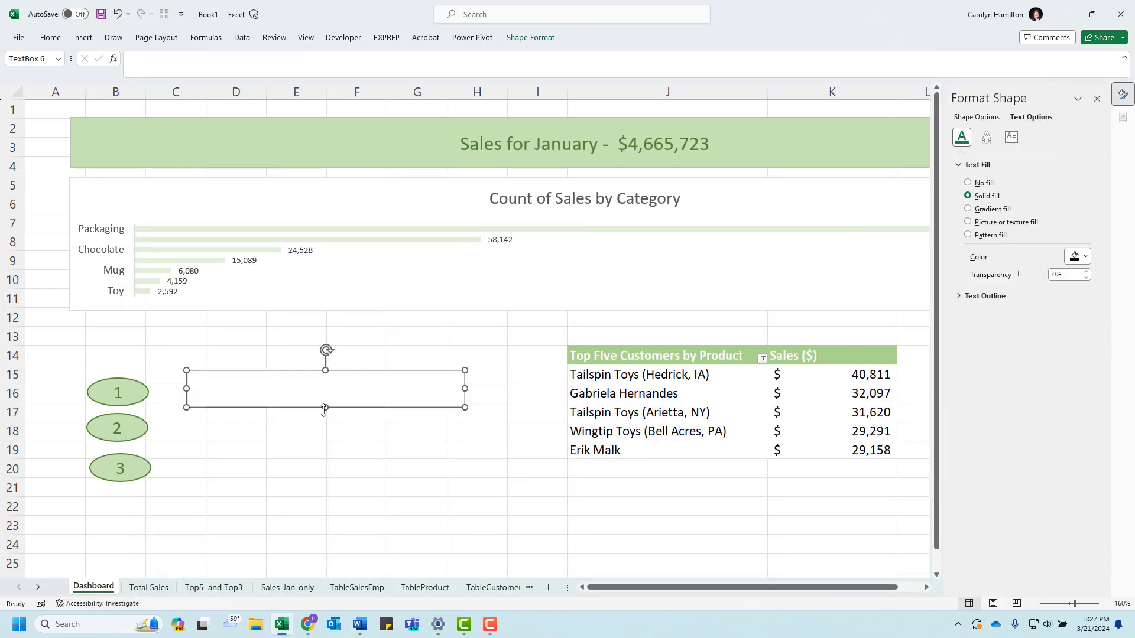
drag(326, 408, 298, 382)
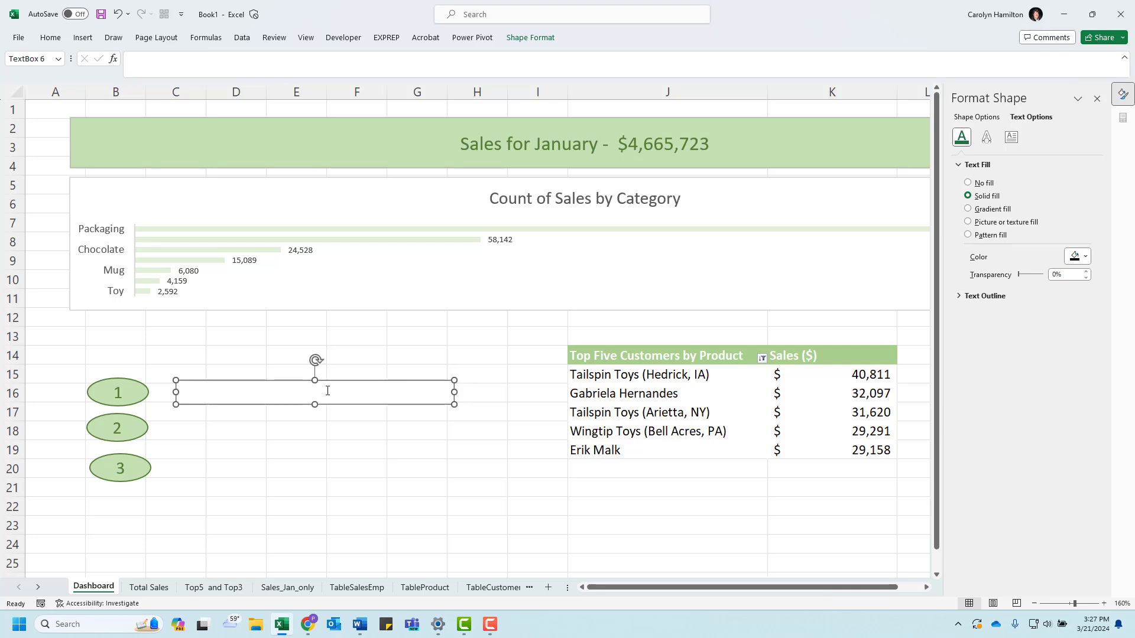
Step: Set the bar text box's solid fill to the light green theme color used for the ovals
click(1079, 256)
click(1127, 305)
click(981, 118)
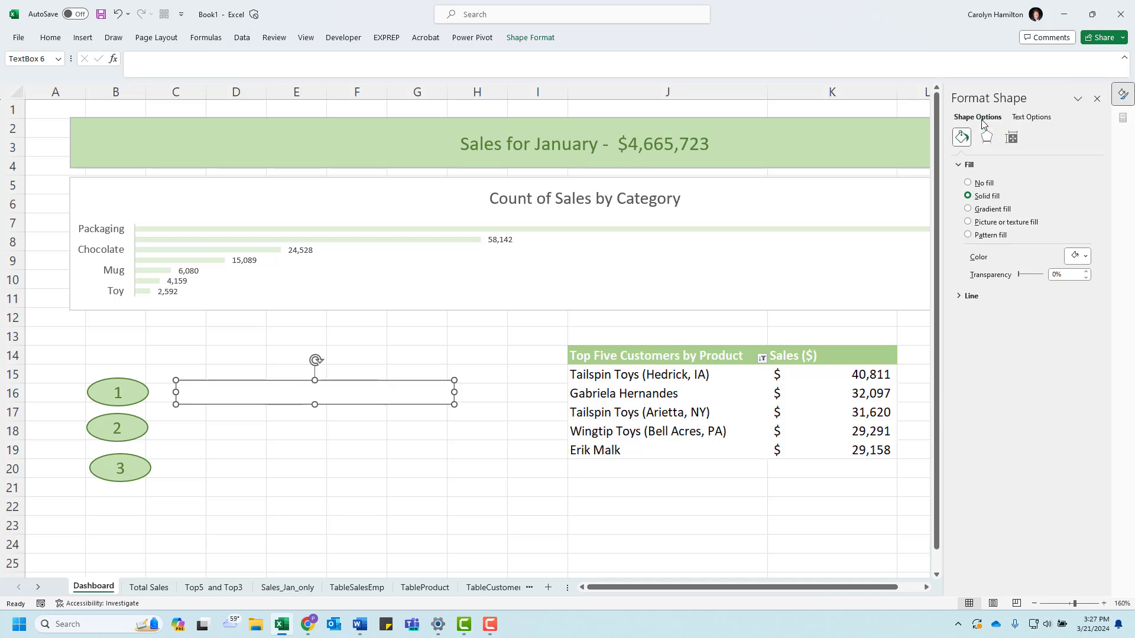
click(1078, 256)
click(1125, 309)
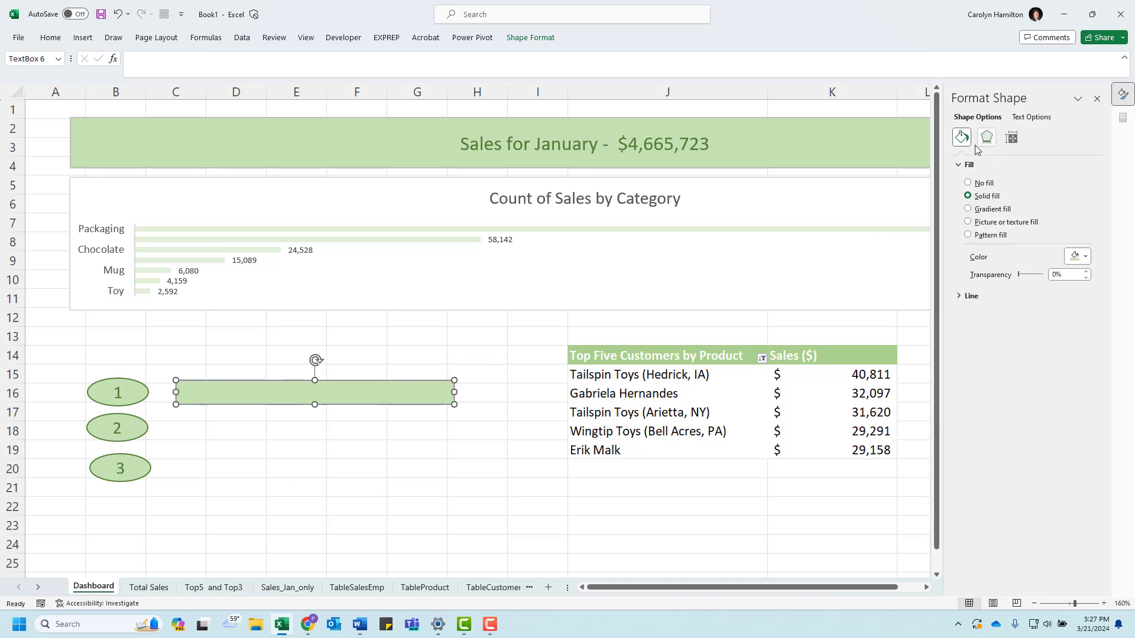
Step: Insert a text box about 1.3" wide below the green bar and link it to cell G2 of the Top5 and Top3 sheet
click(515, 37)
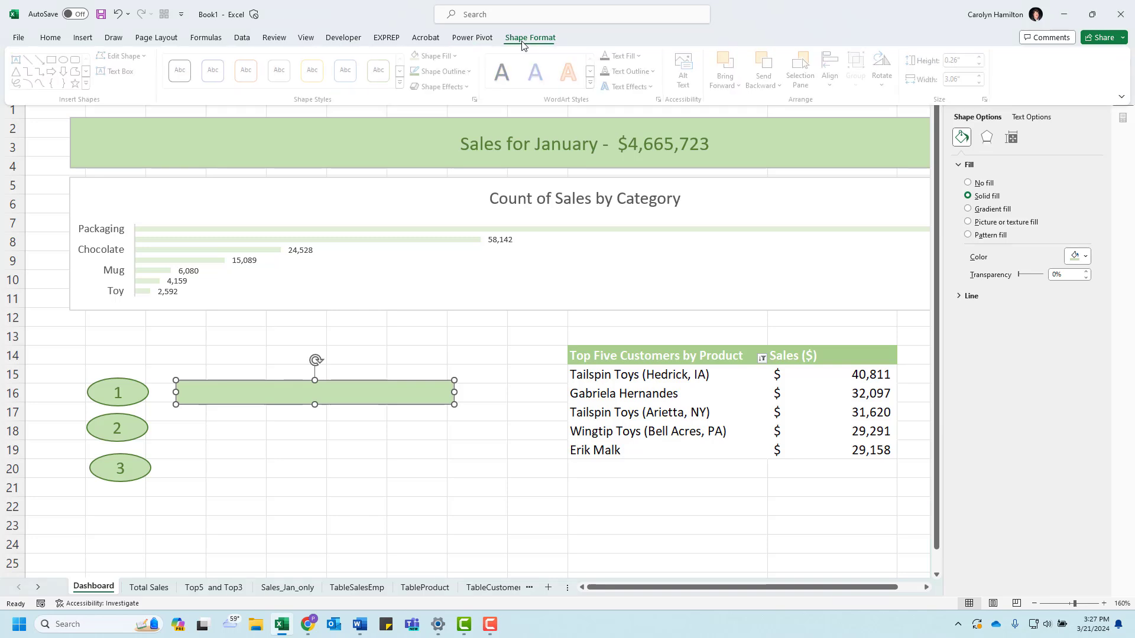
click(83, 37)
click(802, 70)
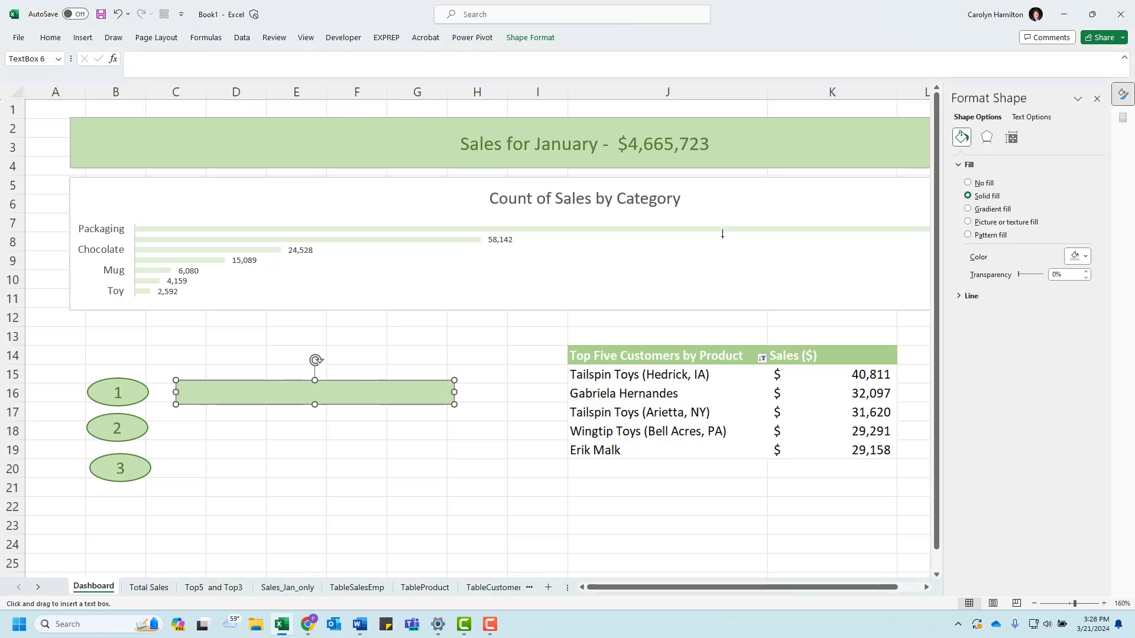
drag(217, 422, 337, 442)
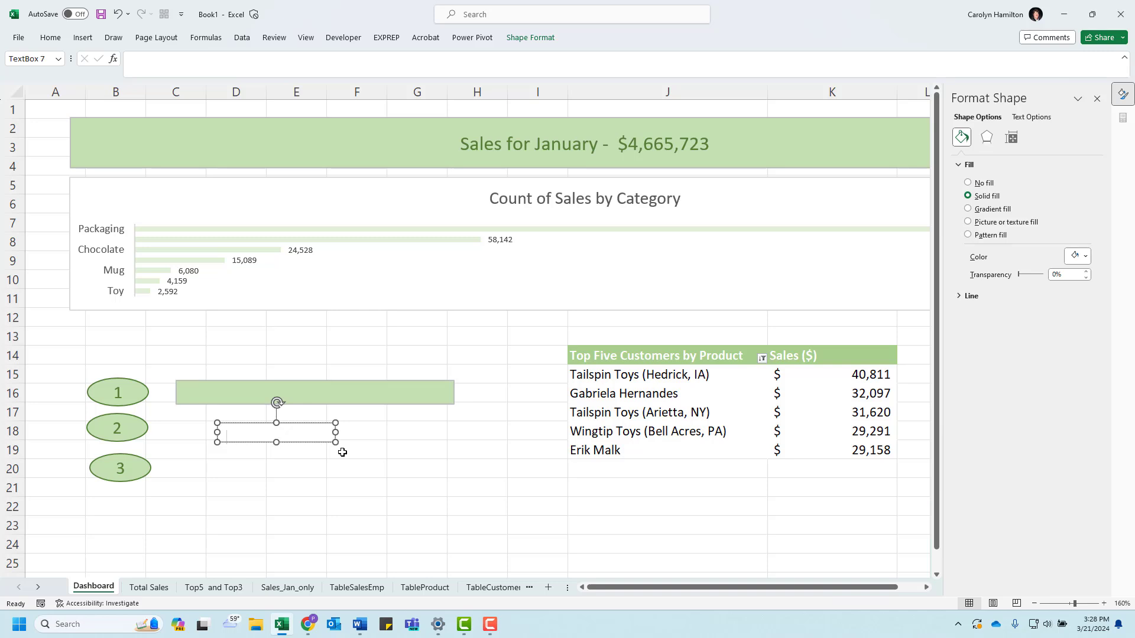
click(135, 60)
text(=)
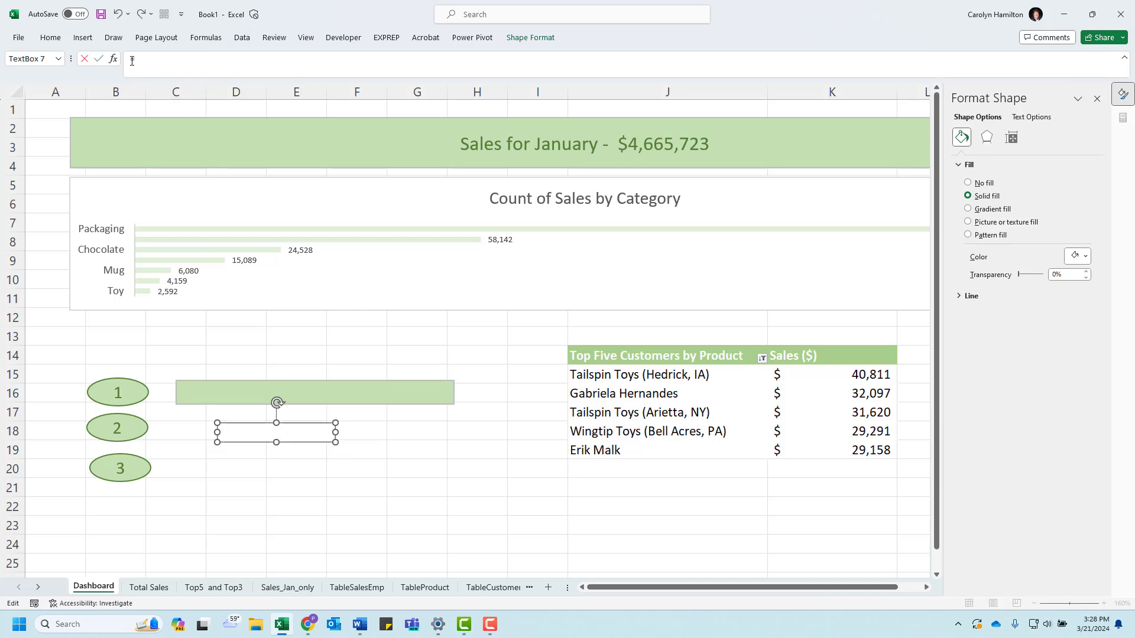
click(210, 585)
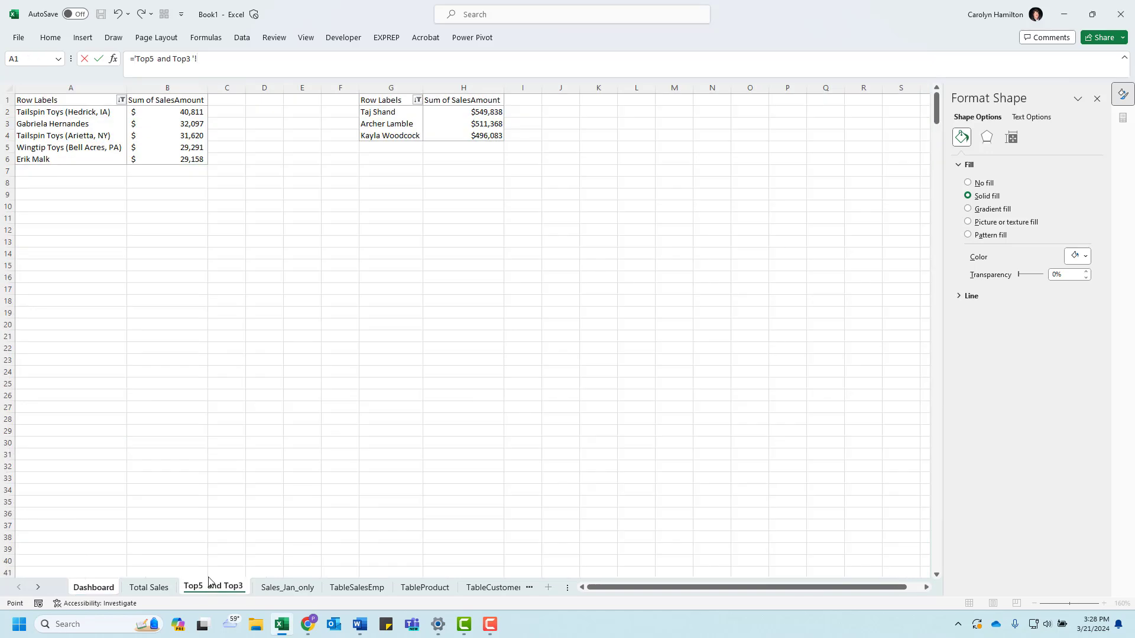
click(379, 110)
key(Return)
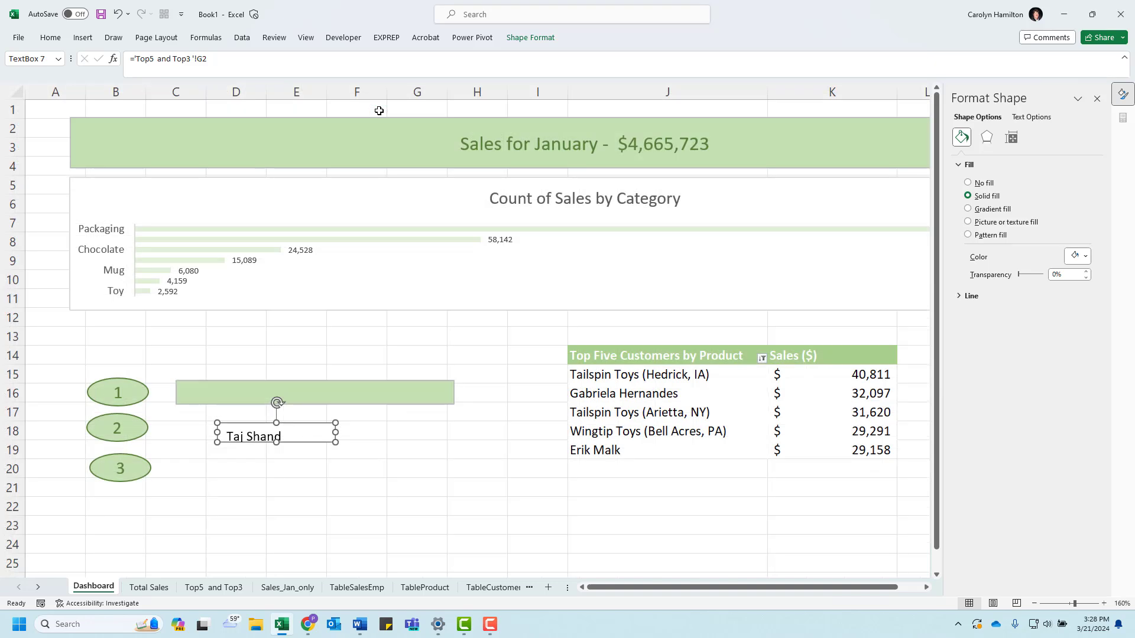
Step: Insert another text box beside the salesperson name box, link it to cell H2 of the Top5 and Top3 sheet, about 1" wide
click(390, 431)
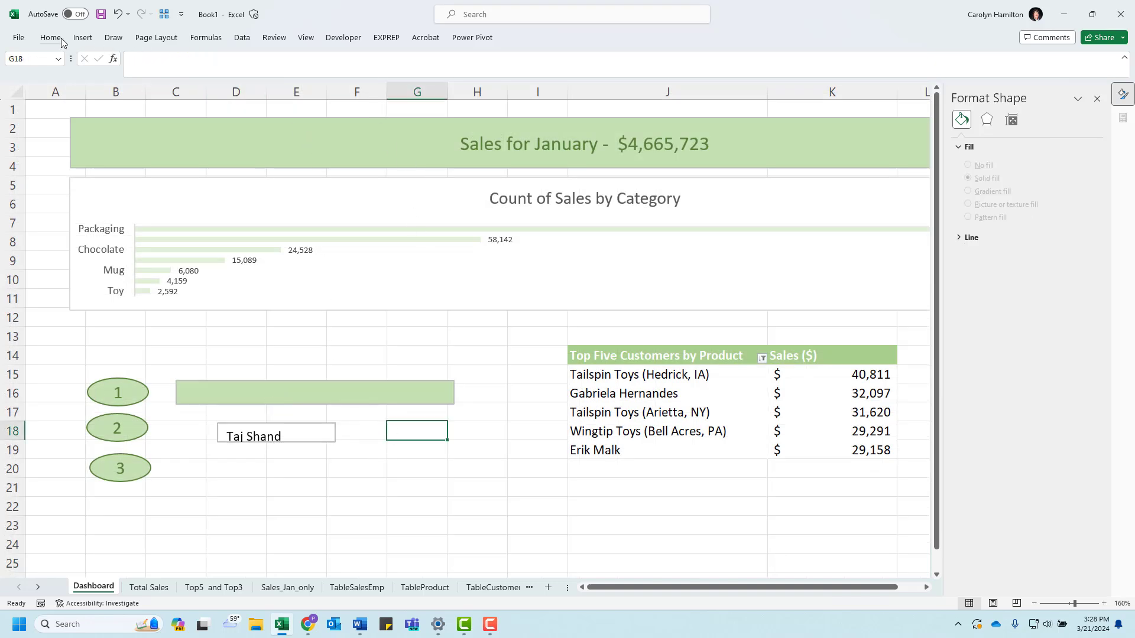
click(82, 37)
click(797, 66)
drag(370, 426, 486, 451)
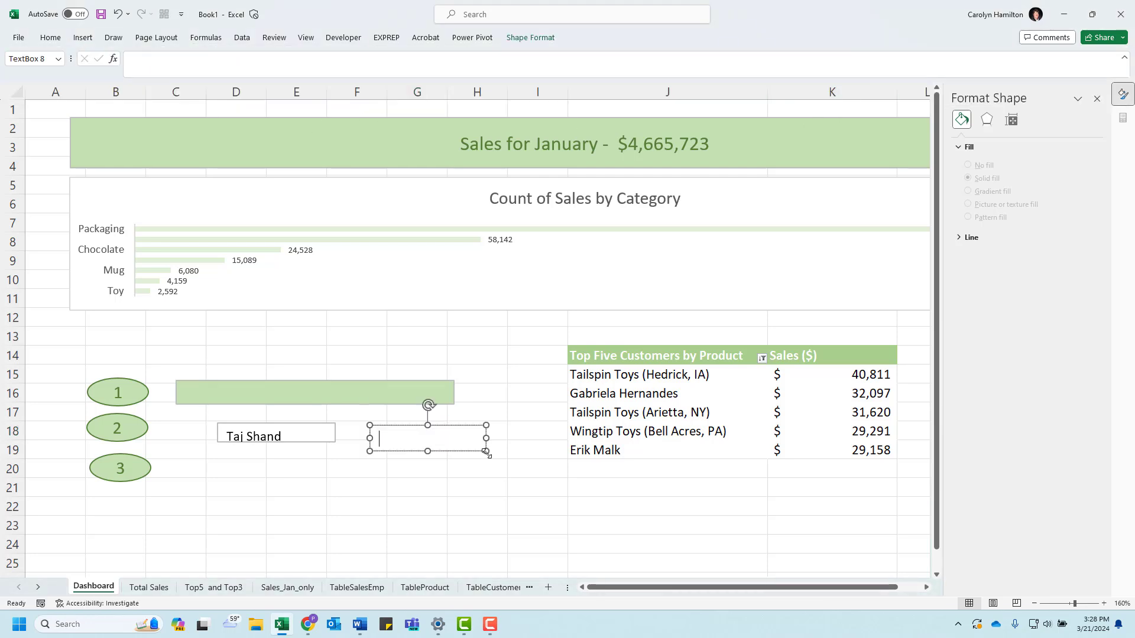
click(153, 60)
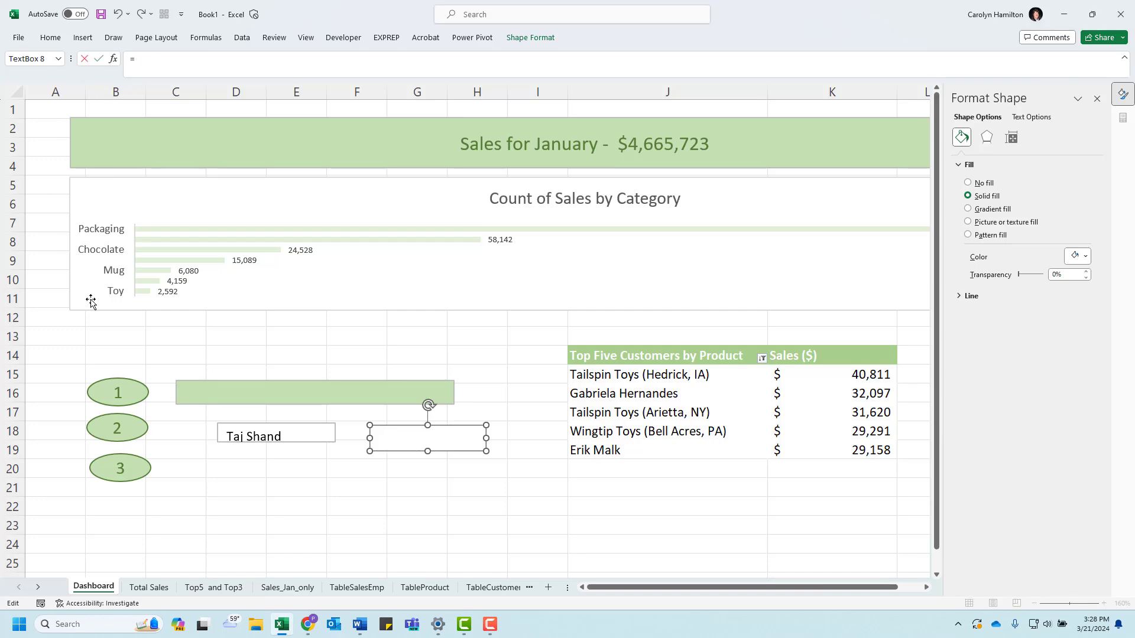
click(233, 588)
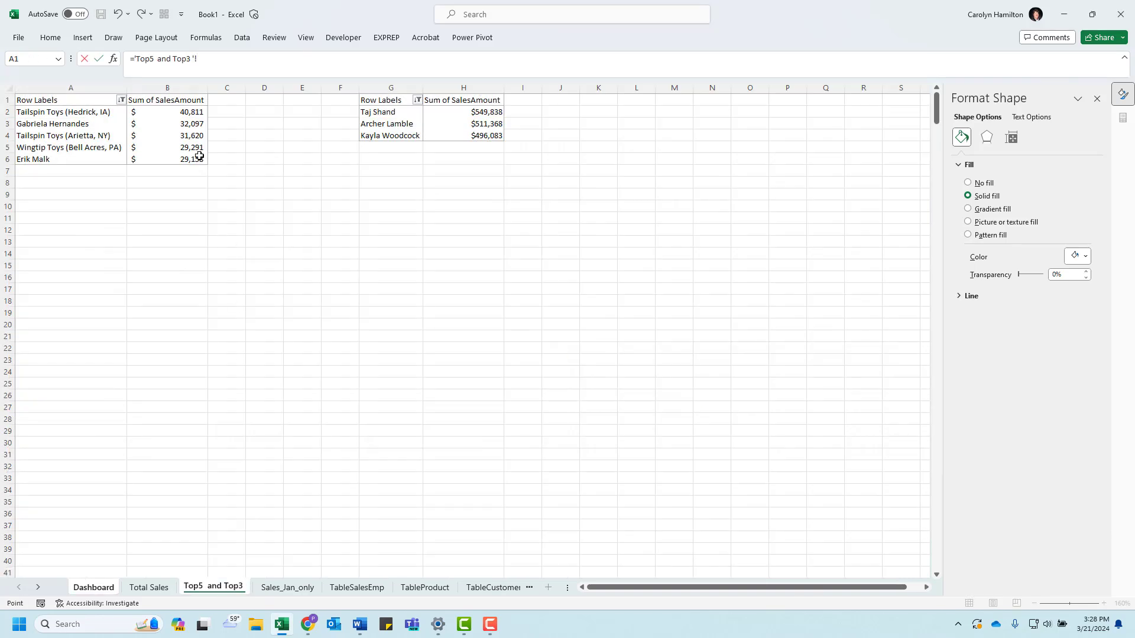
click(459, 113)
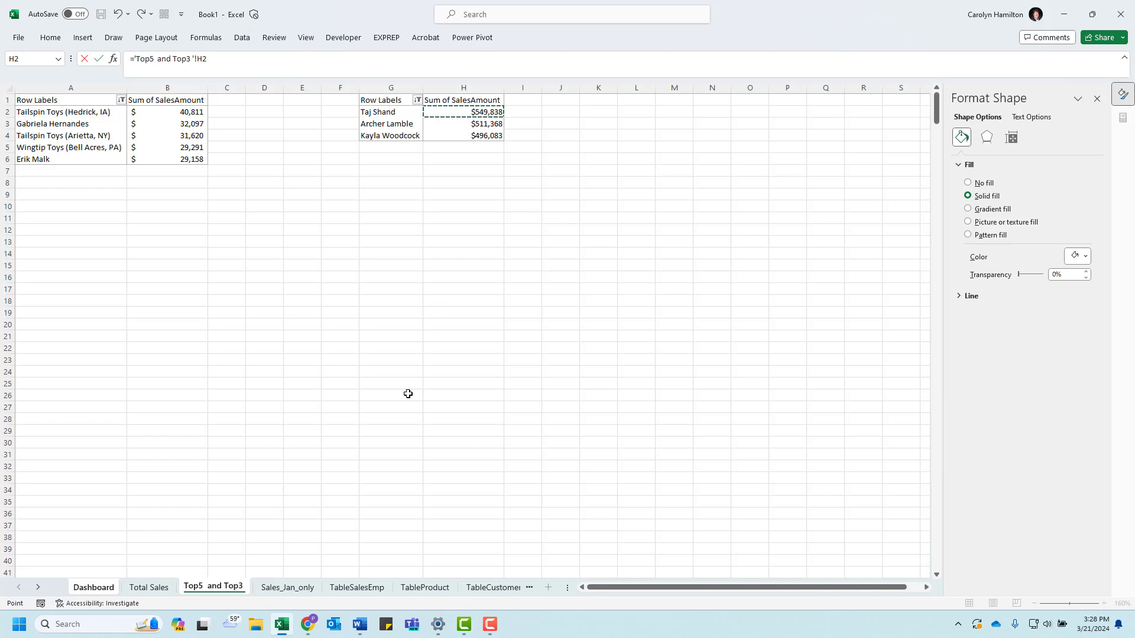
key(Return)
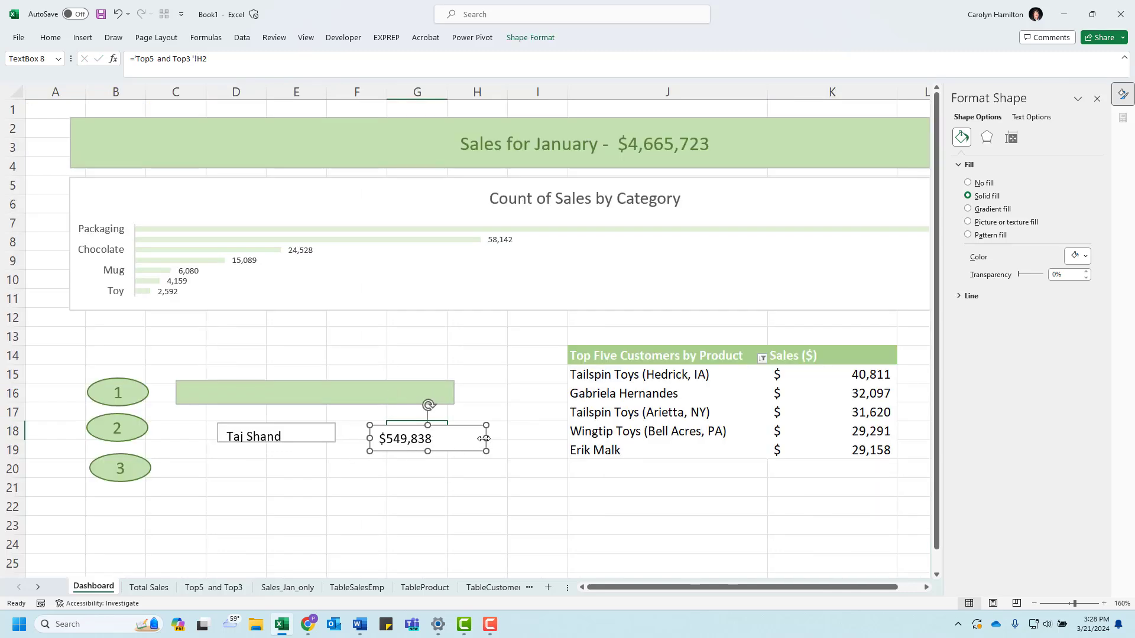
drag(483, 437, 461, 438)
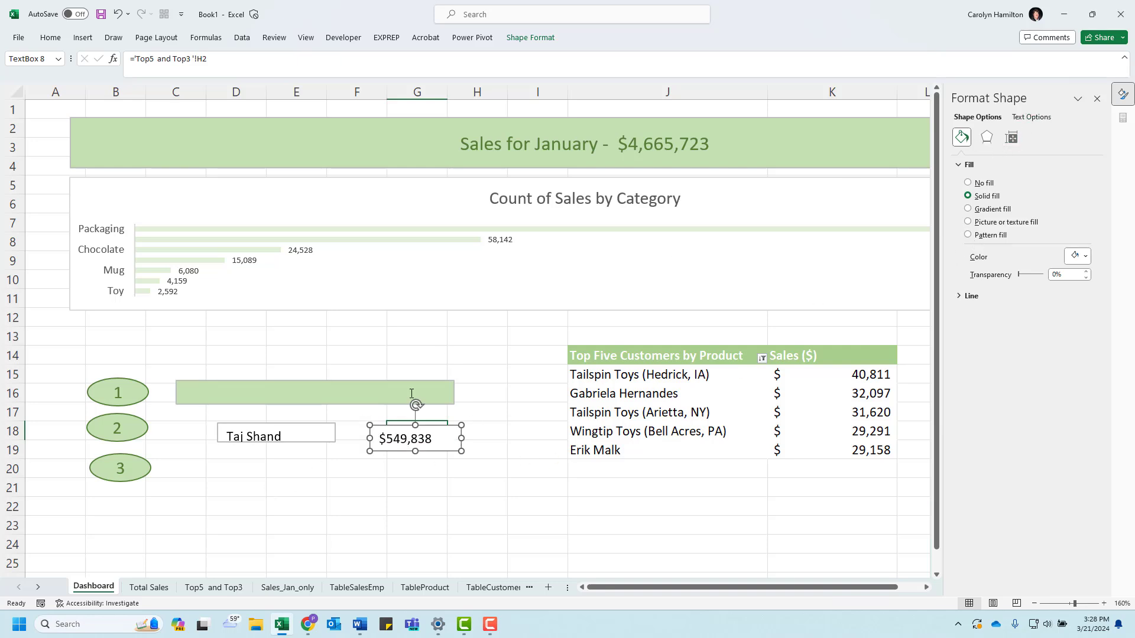
Step: Fill the linked sales amount and salesperson name text boxes with the same light green as the bar
click(528, 40)
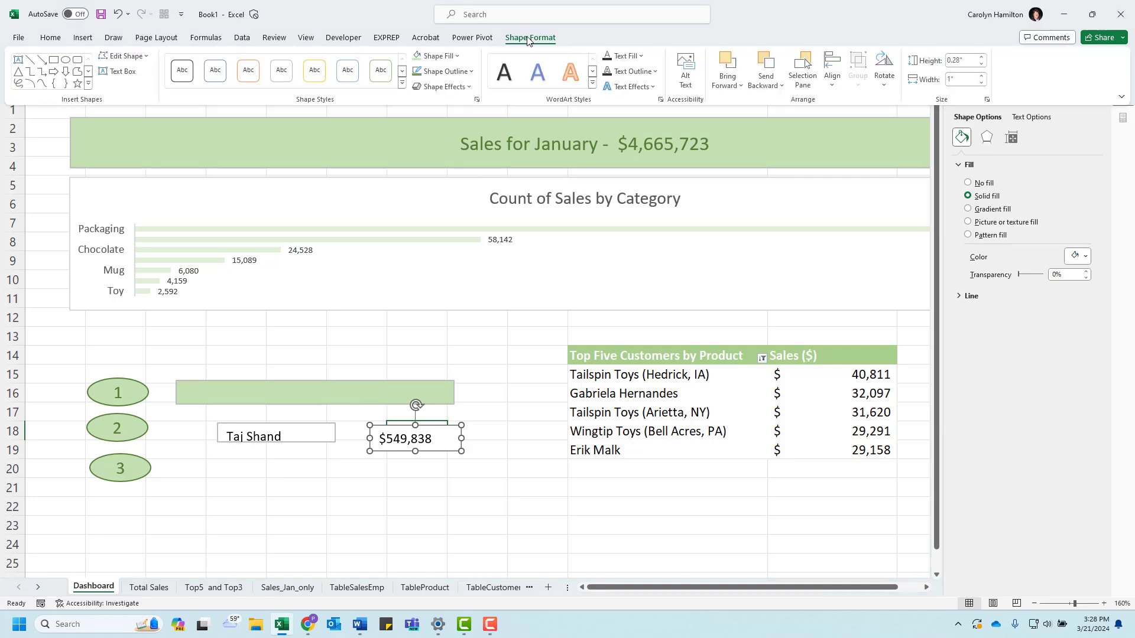
click(620, 57)
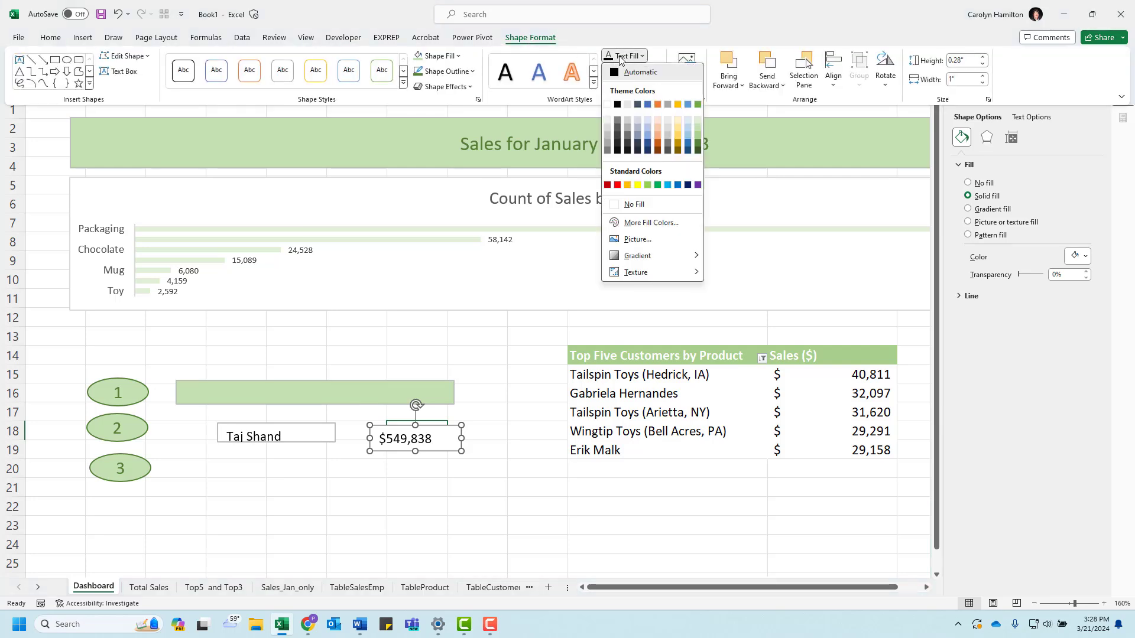
click(620, 57)
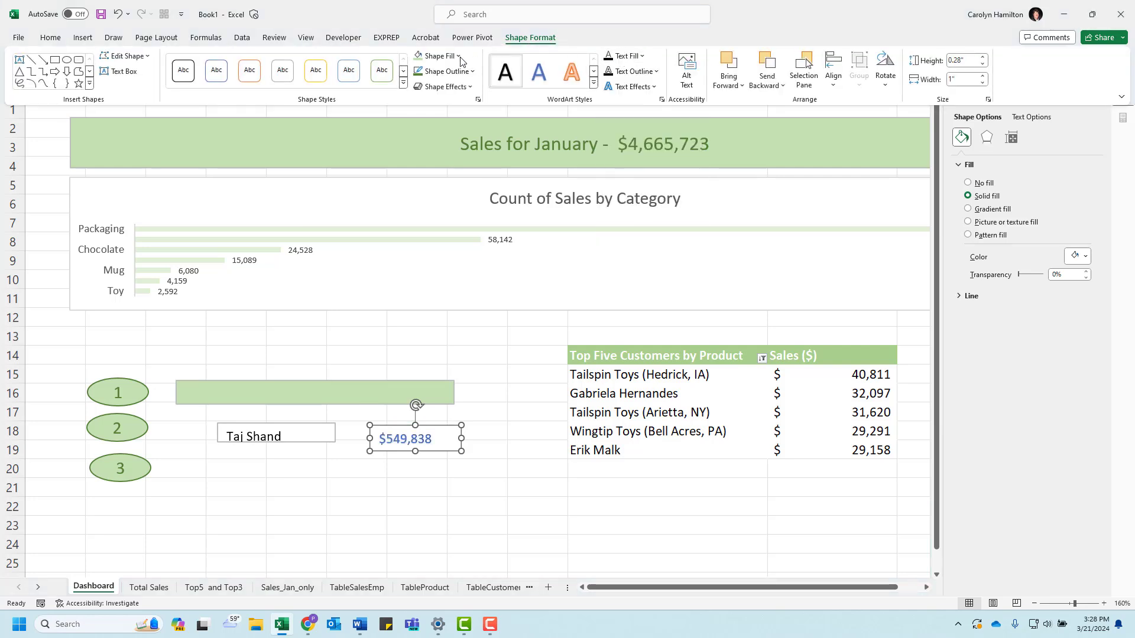
click(418, 60)
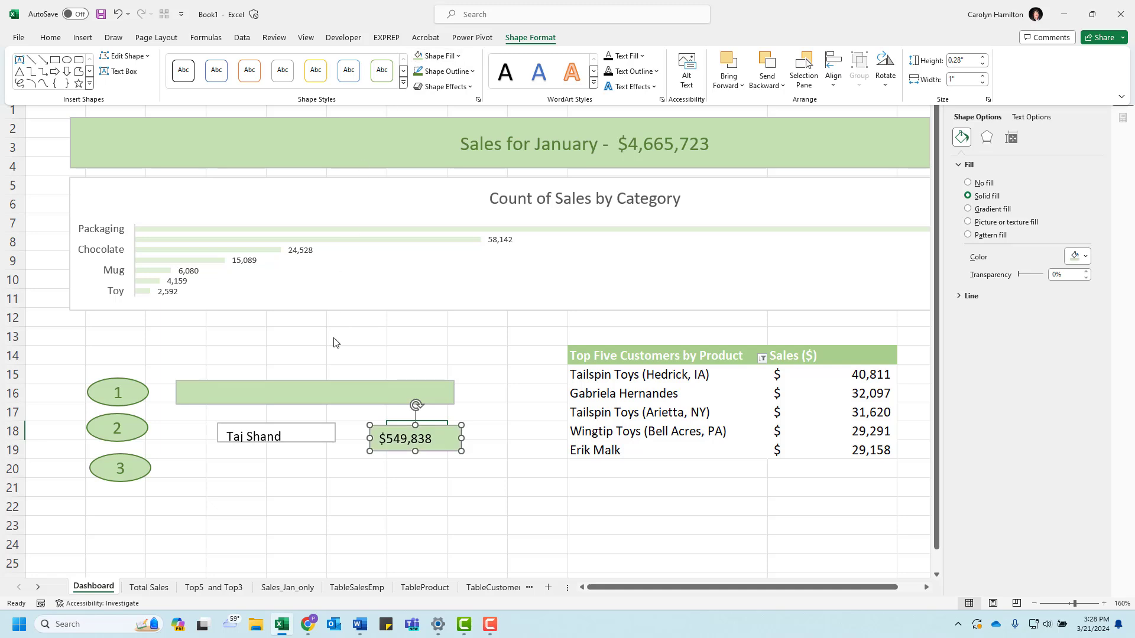
click(290, 444)
click(535, 39)
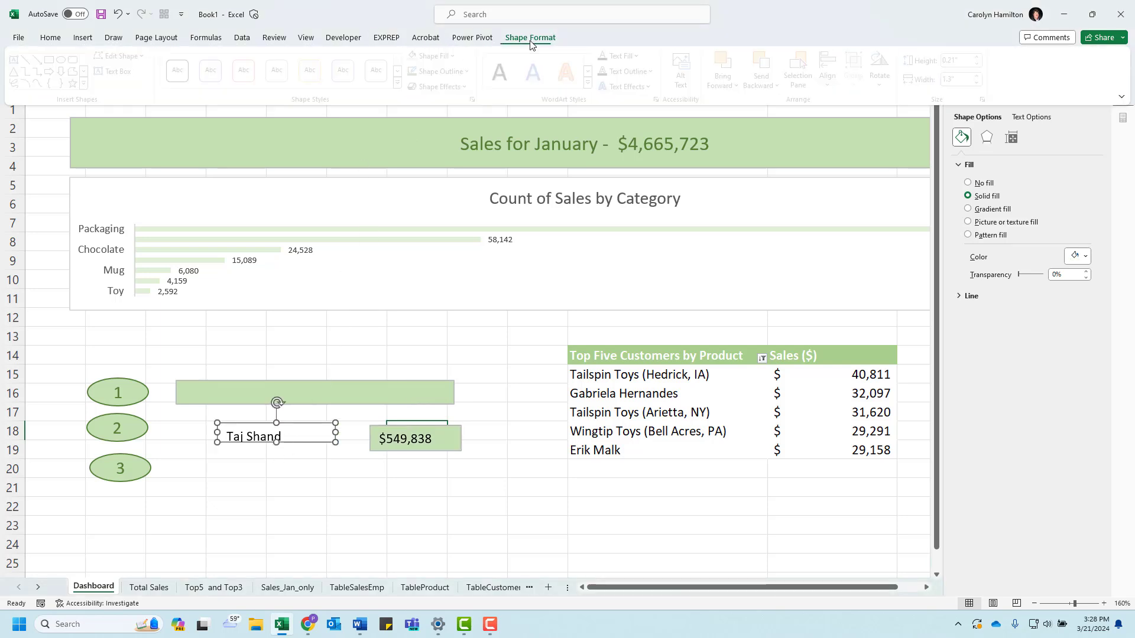
click(448, 56)
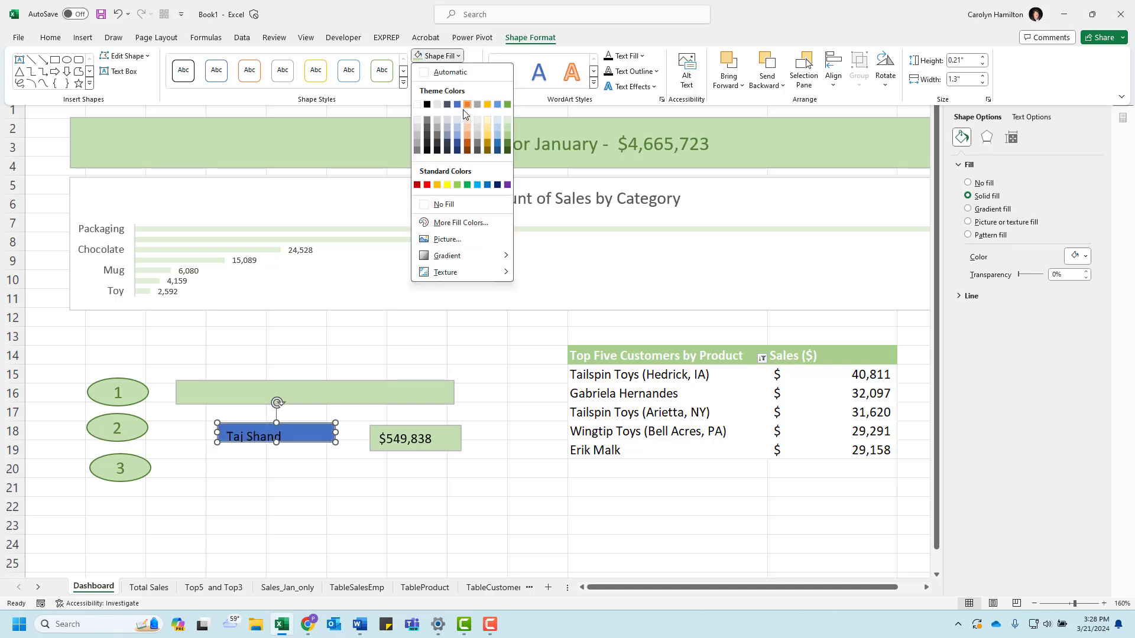
click(421, 55)
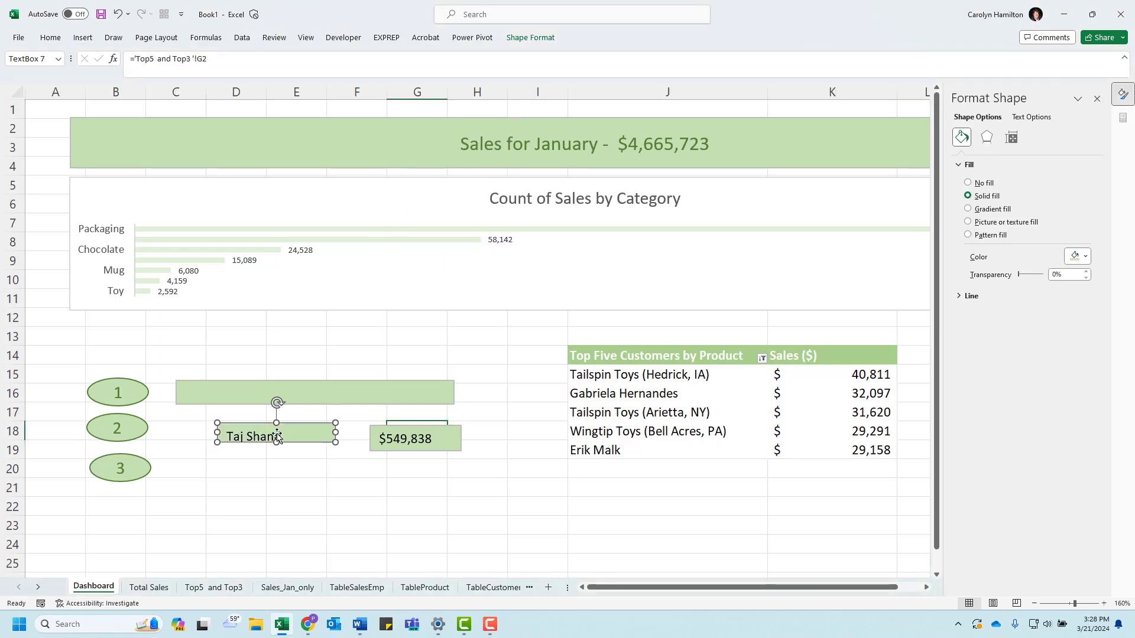
Step: Middle-align and center the text in the linked salesperson name box
click(51, 38)
click(49, 39)
click(50, 39)
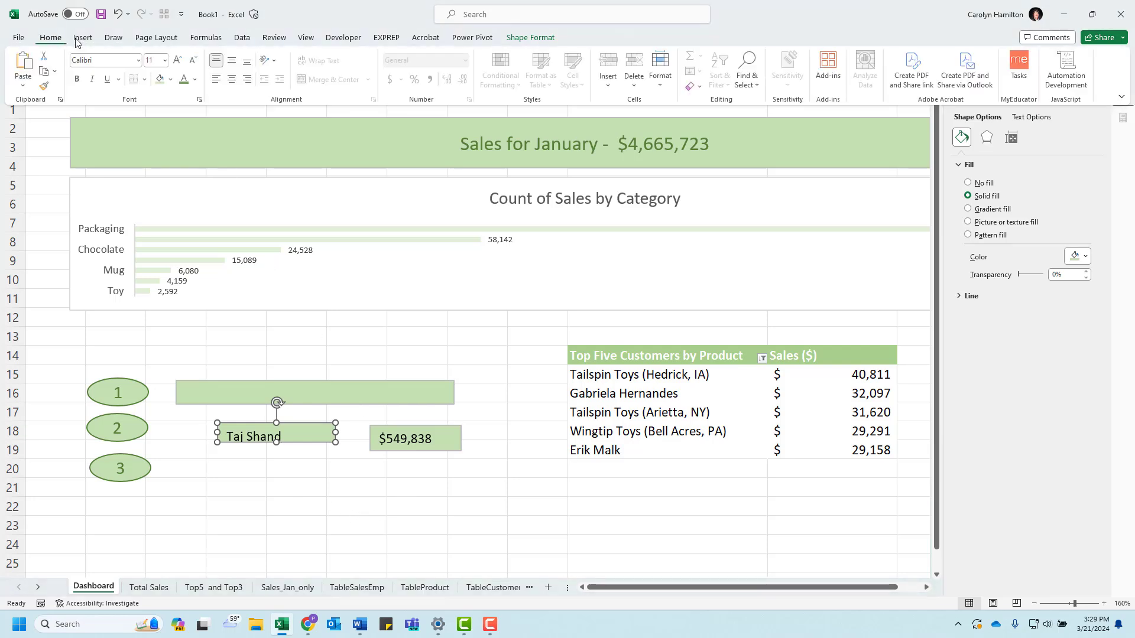
click(233, 60)
click(233, 80)
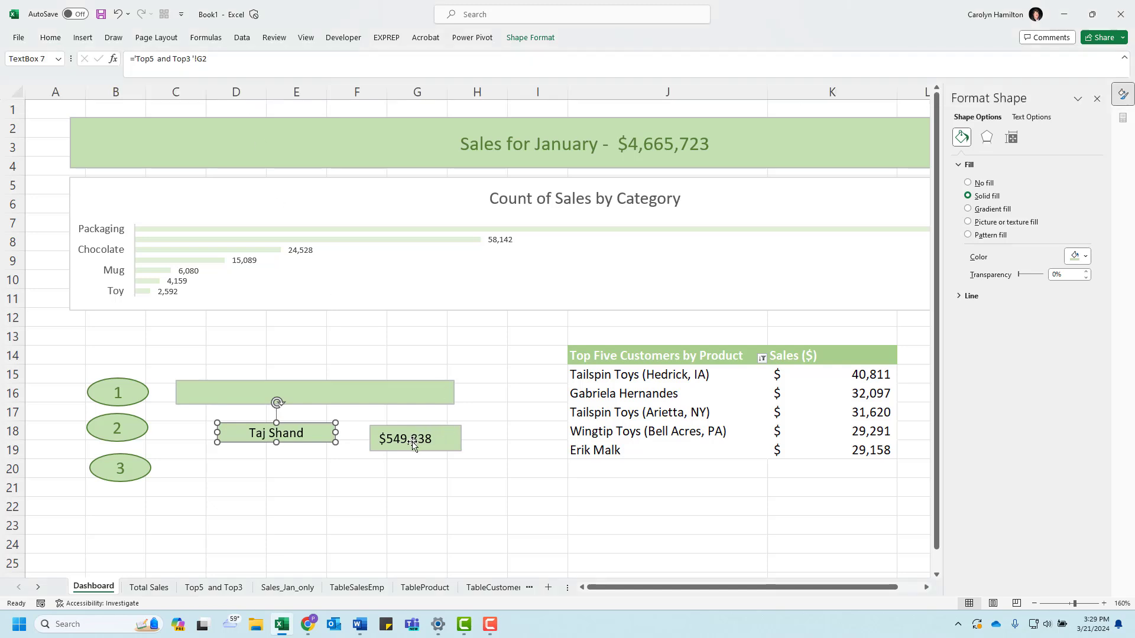
Step: Center the text horizontally in the linked sales amount box
click(50, 39)
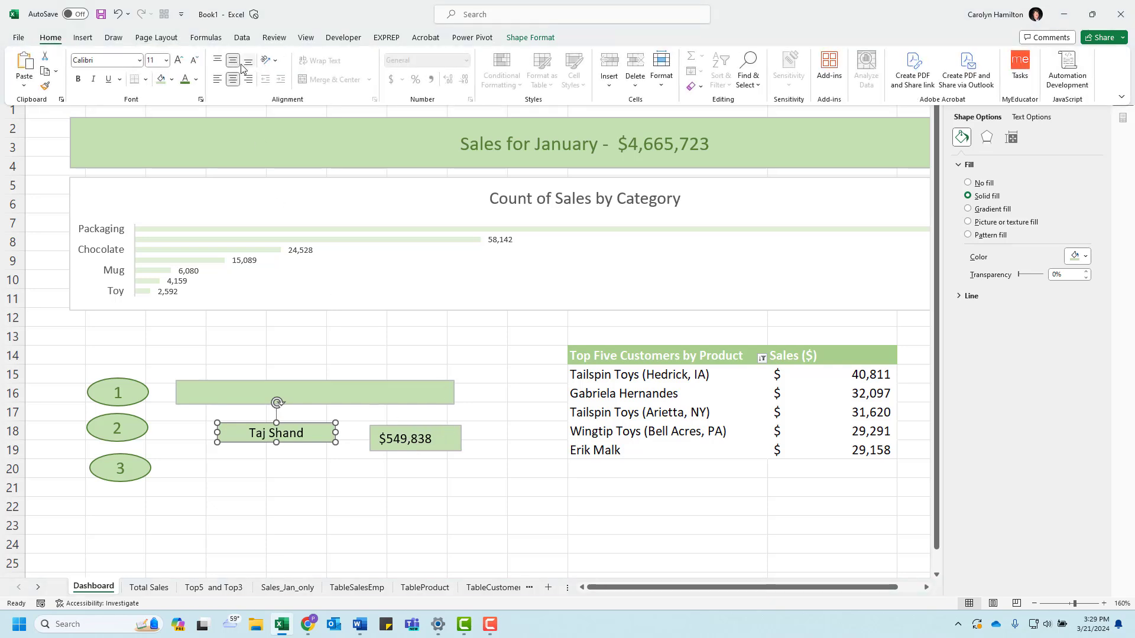
click(411, 434)
click(59, 39)
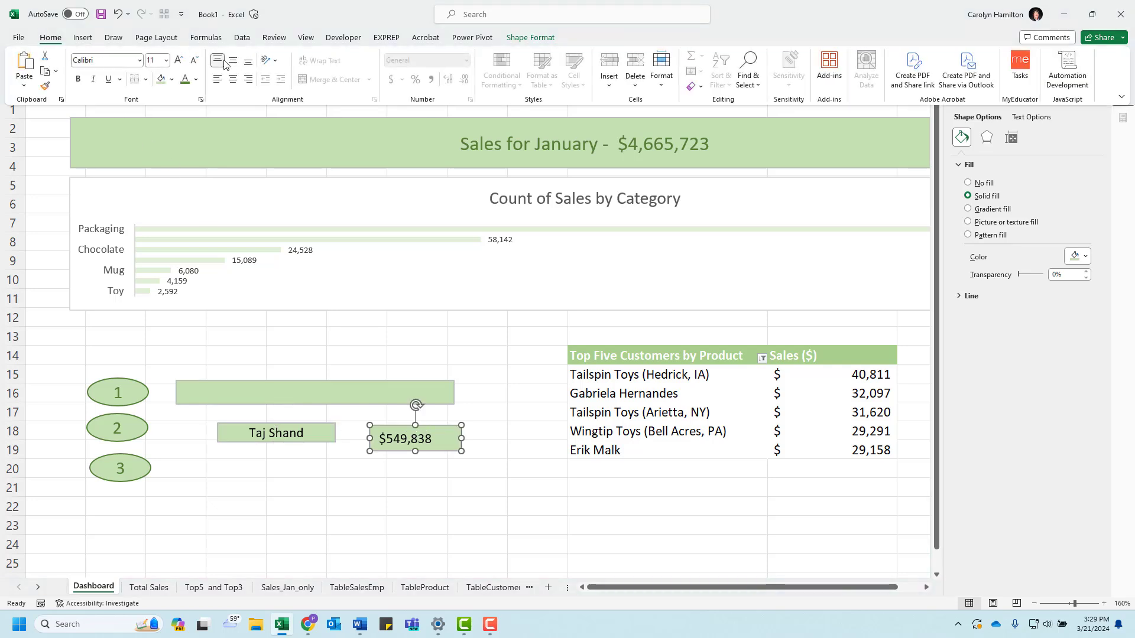
click(233, 79)
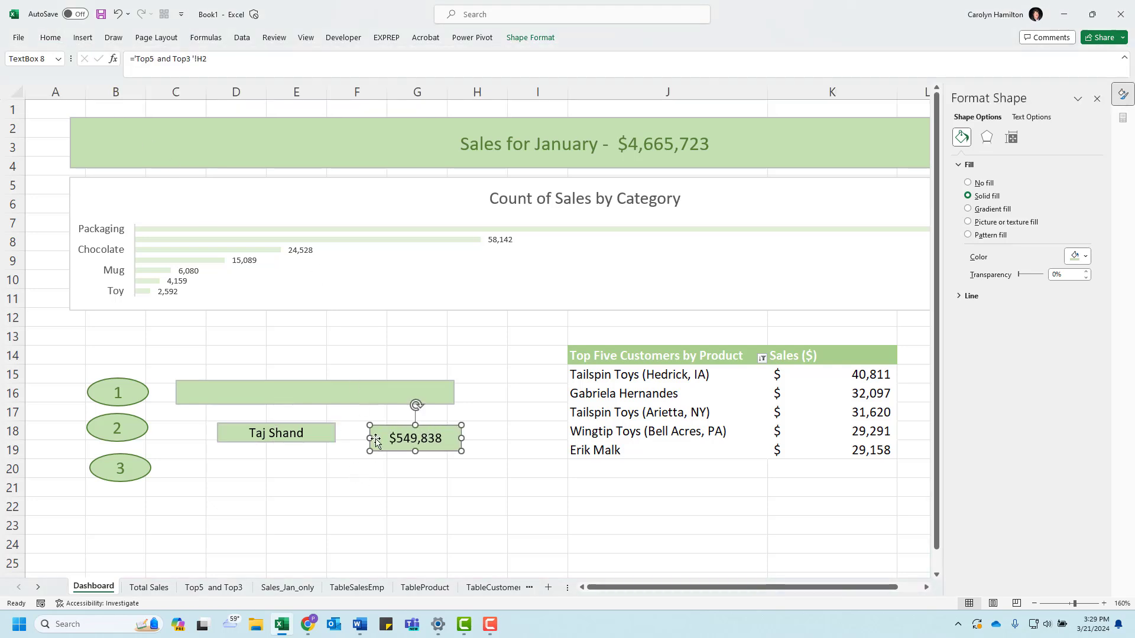
Step: Move the salesperson name box onto the start of the green bar beside oval 1
click(240, 430)
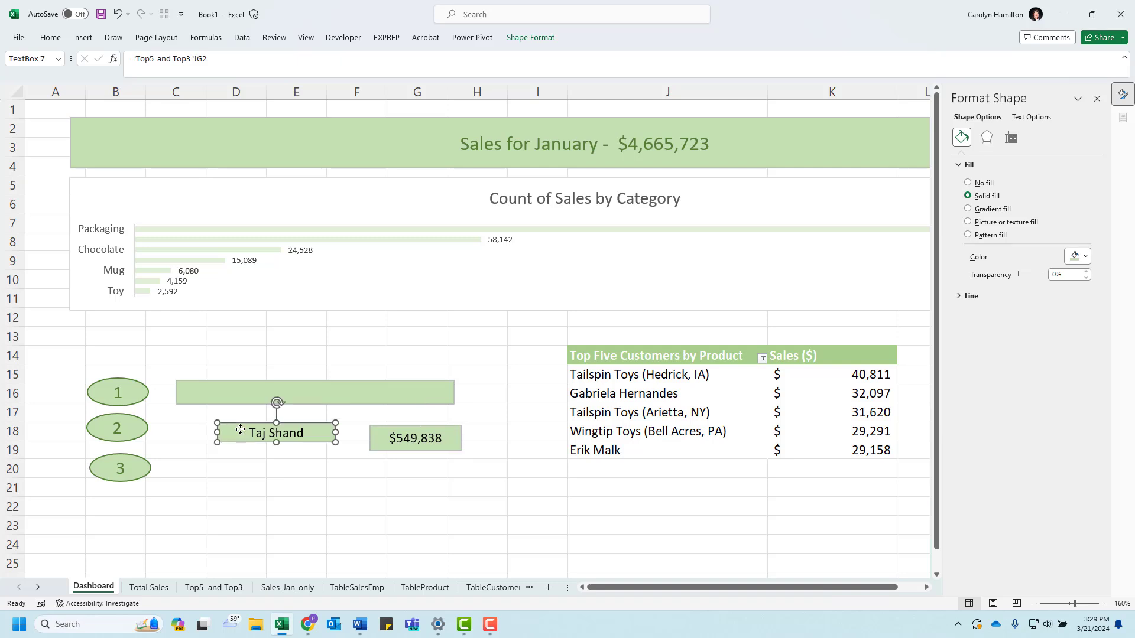
drag(240, 432, 201, 390)
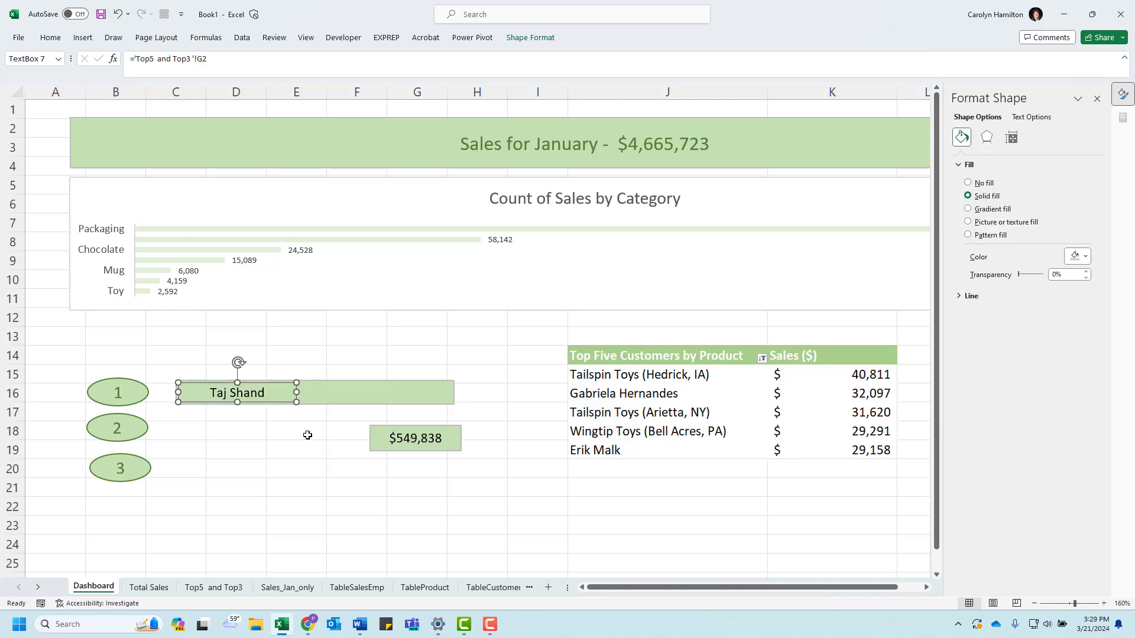
click(273, 444)
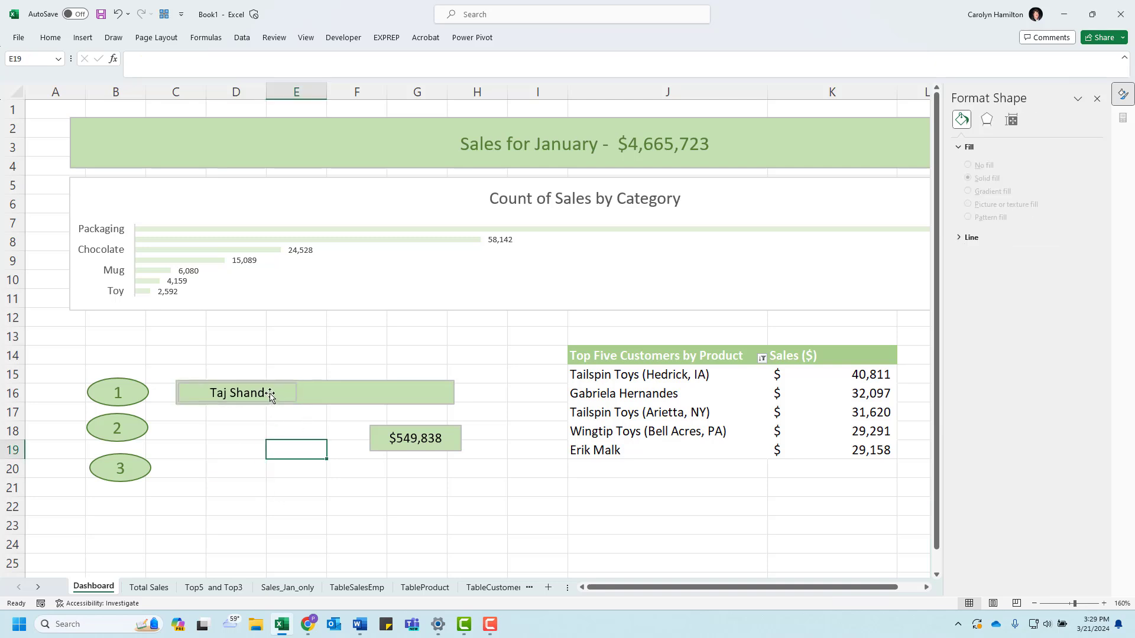
Step: Remove the shape outline from the salesperson name box on the green bar
click(296, 393)
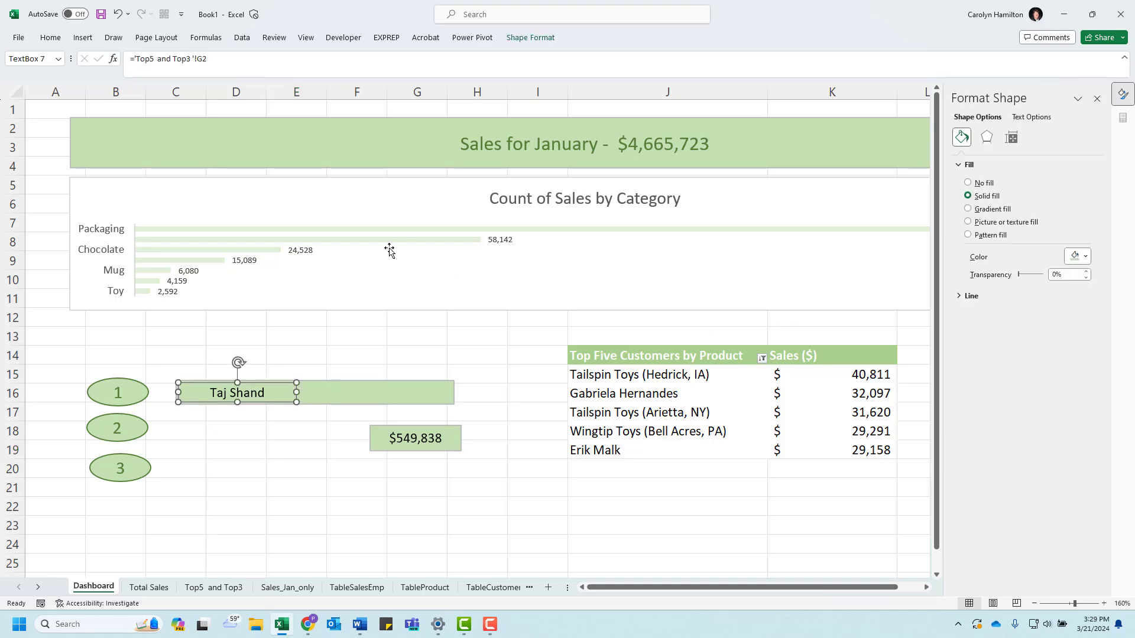
click(528, 39)
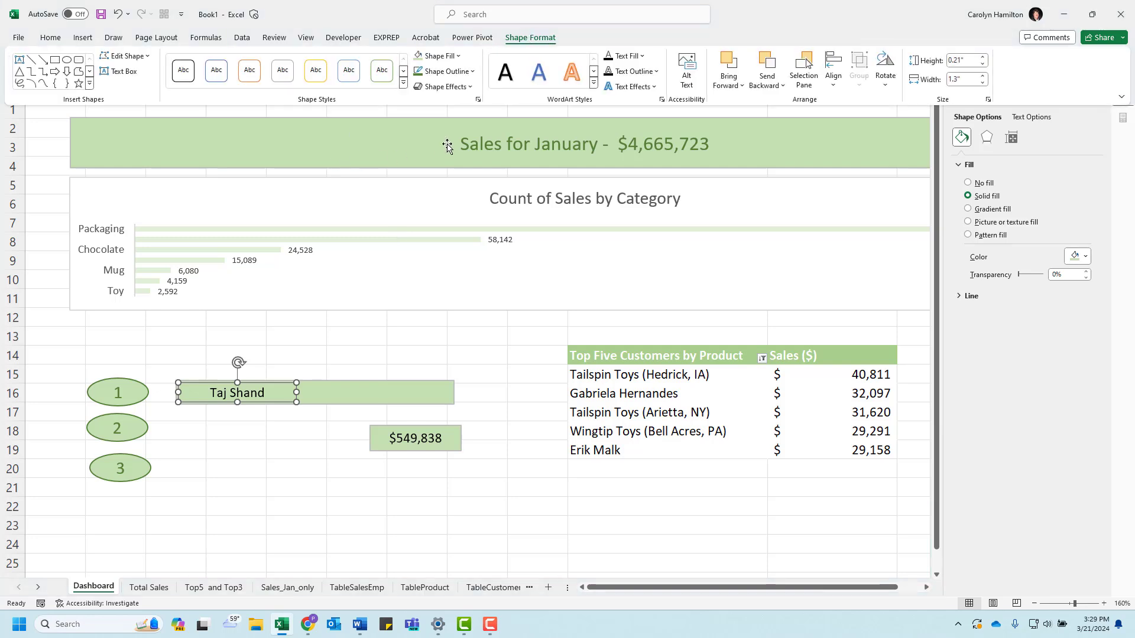
click(473, 72)
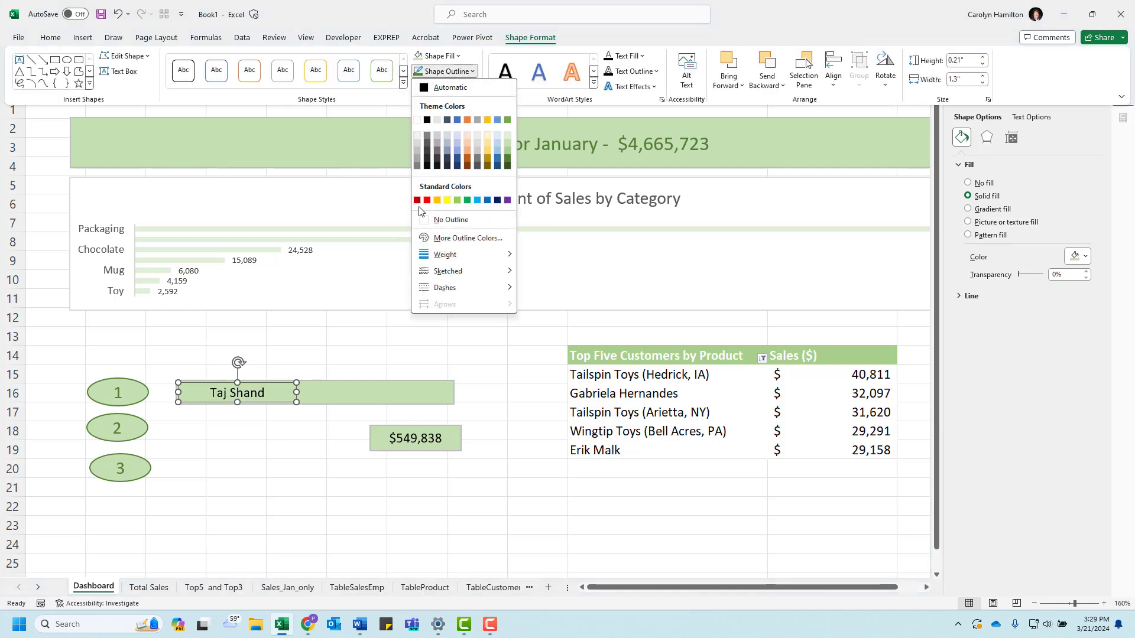
click(451, 220)
Step: Remove the shape outline from the linked sales amount box
click(393, 433)
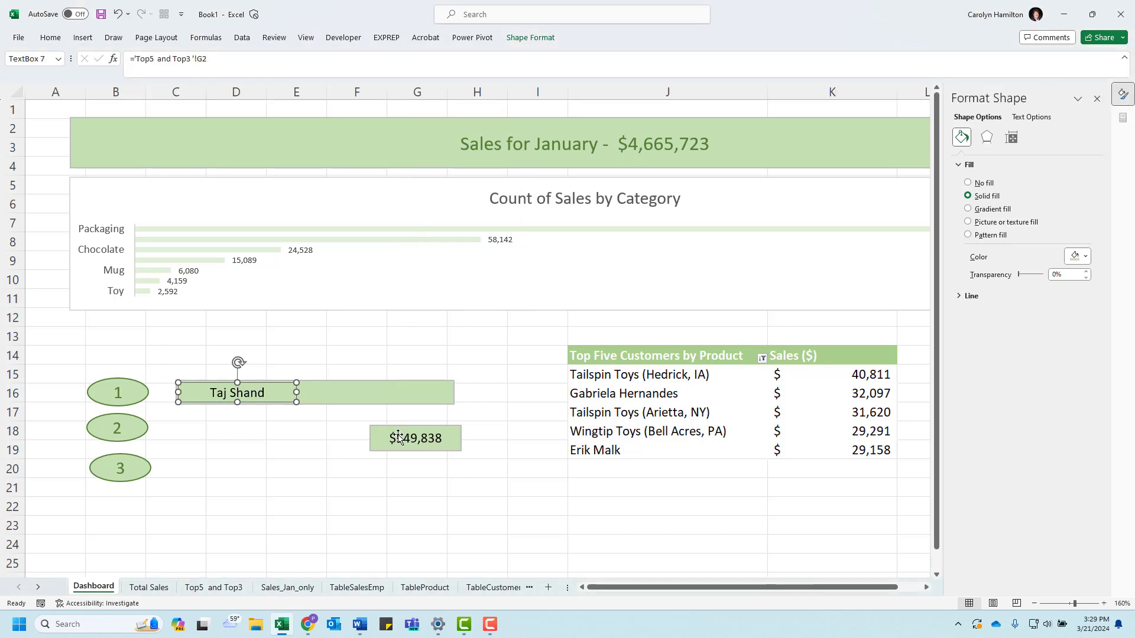
click(394, 433)
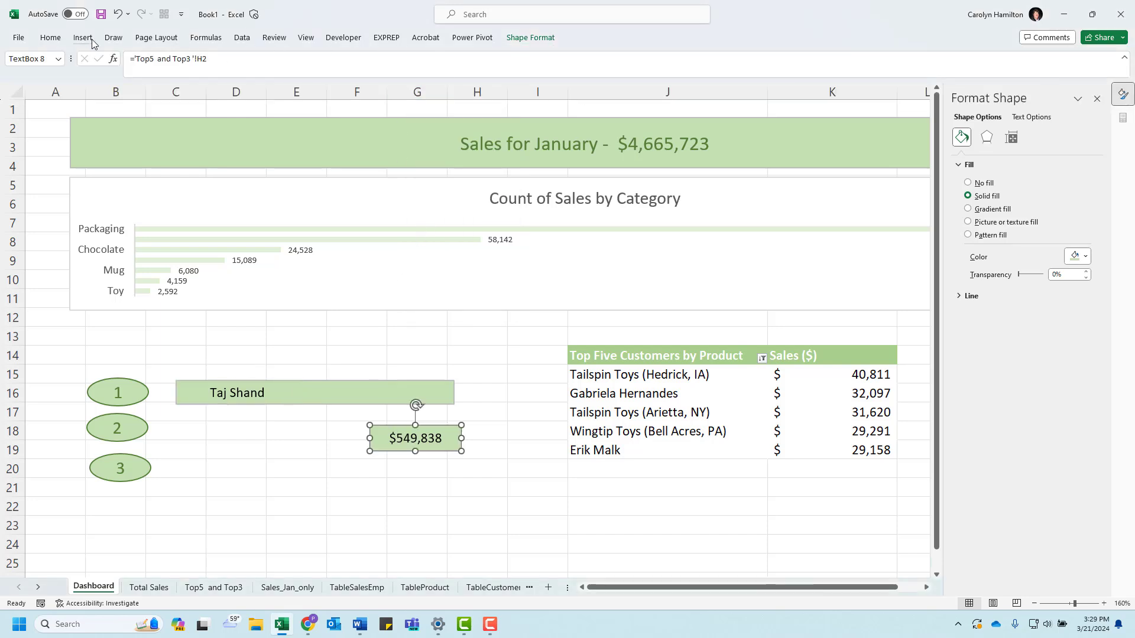
click(520, 38)
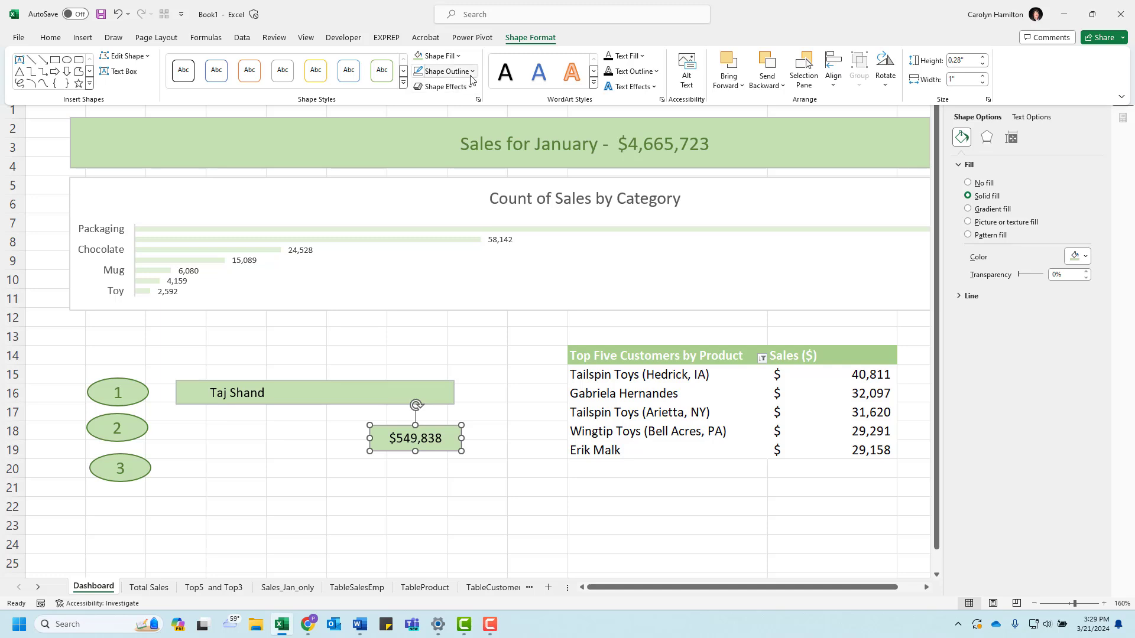
click(444, 71)
click(429, 221)
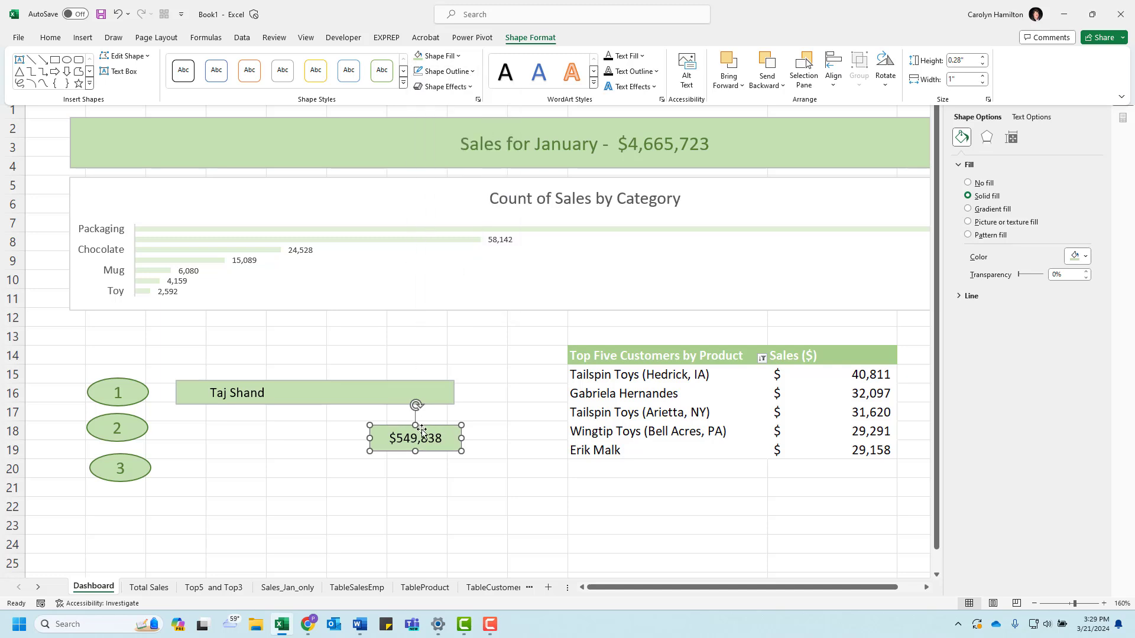
Step: Shrink the sales amount box to about 0.21" high and place it on the far end of the green bar
click(385, 430)
mouse_move(385, 429)
mouse_down()
mouse_move(372, 383)
mouse_move(379, 430)
mouse_up()
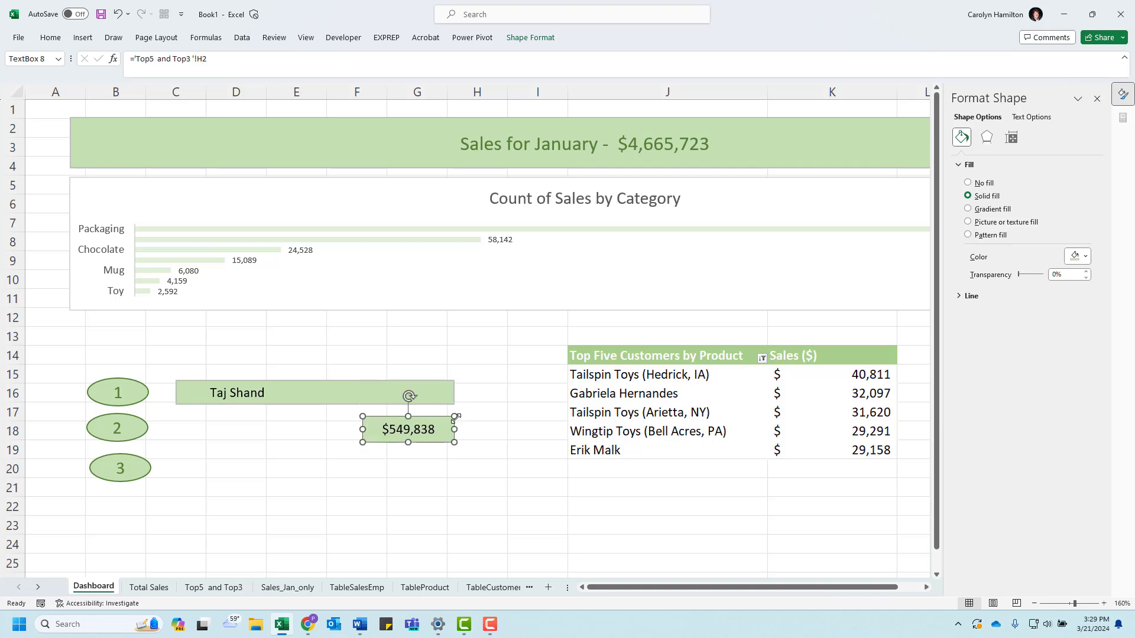
drag(455, 417, 391, 383)
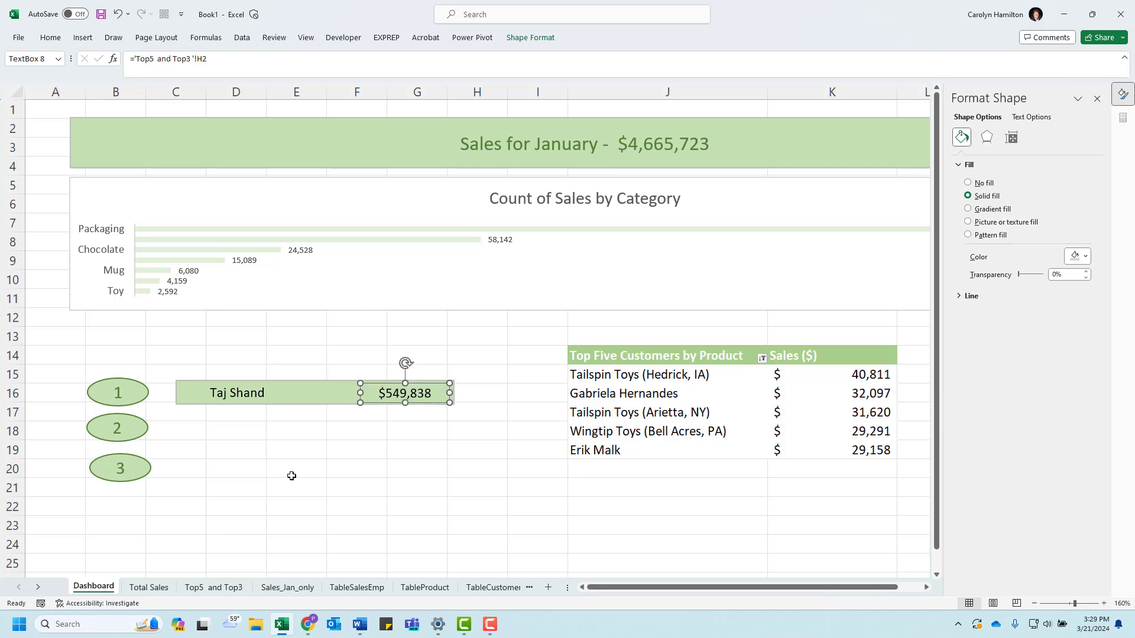
click(297, 473)
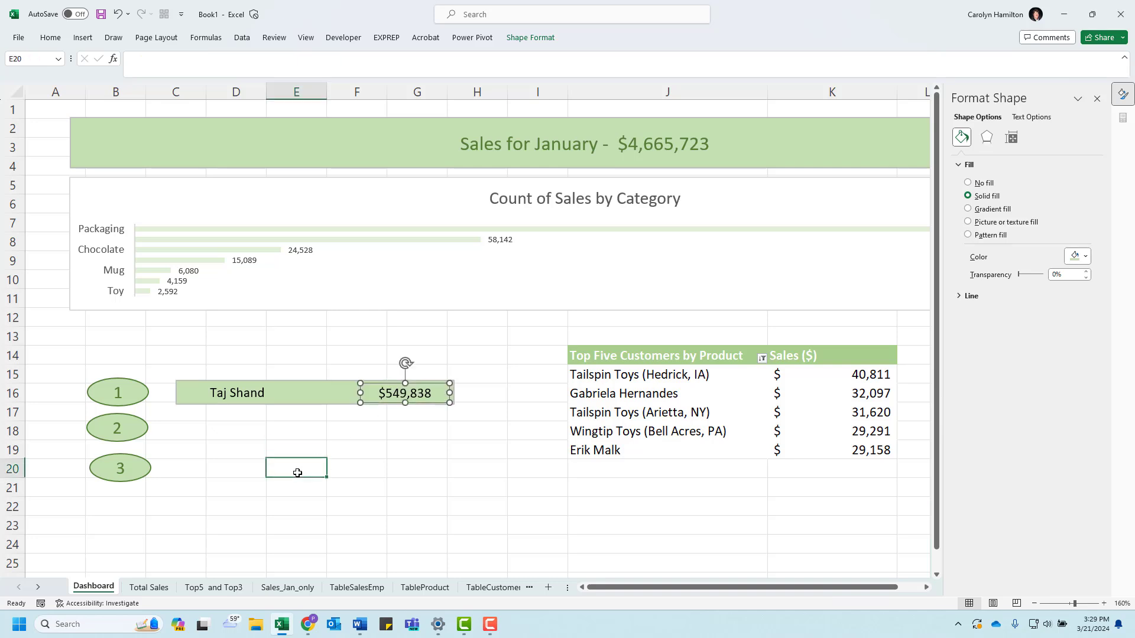
Step: Remove the shape outline from the green bar text box behind the name and amount
click(298, 402)
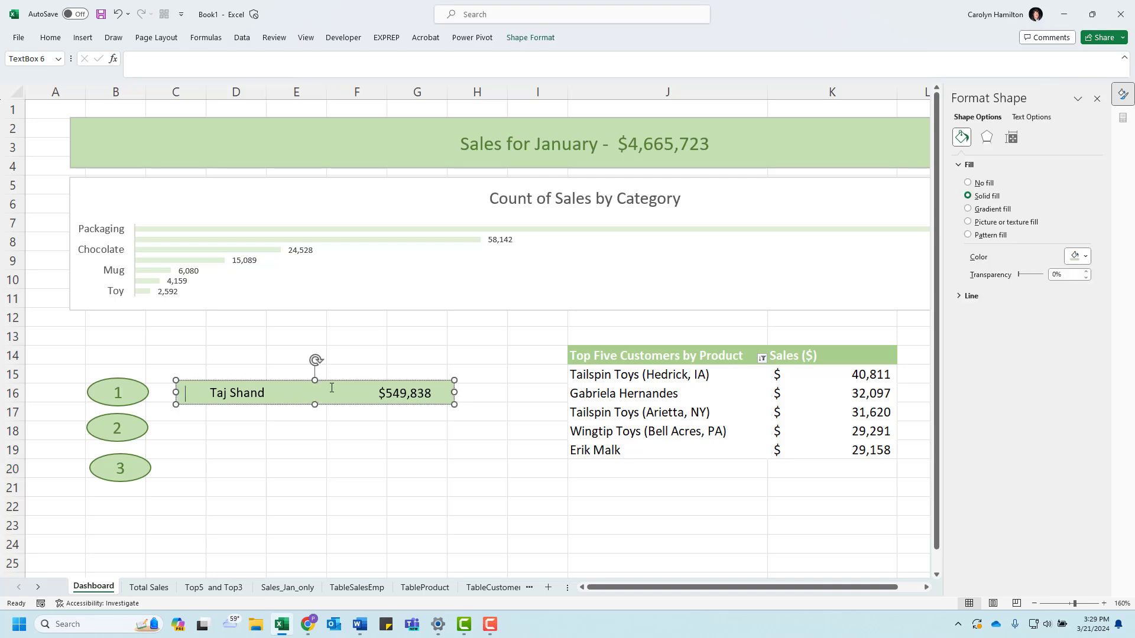
click(527, 38)
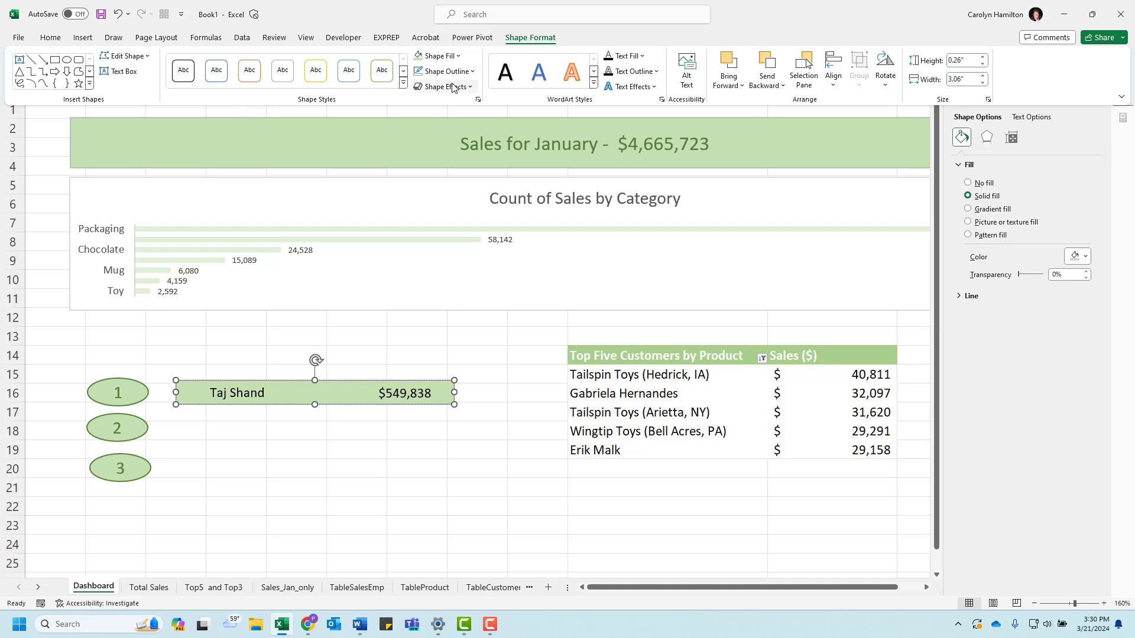
click(448, 71)
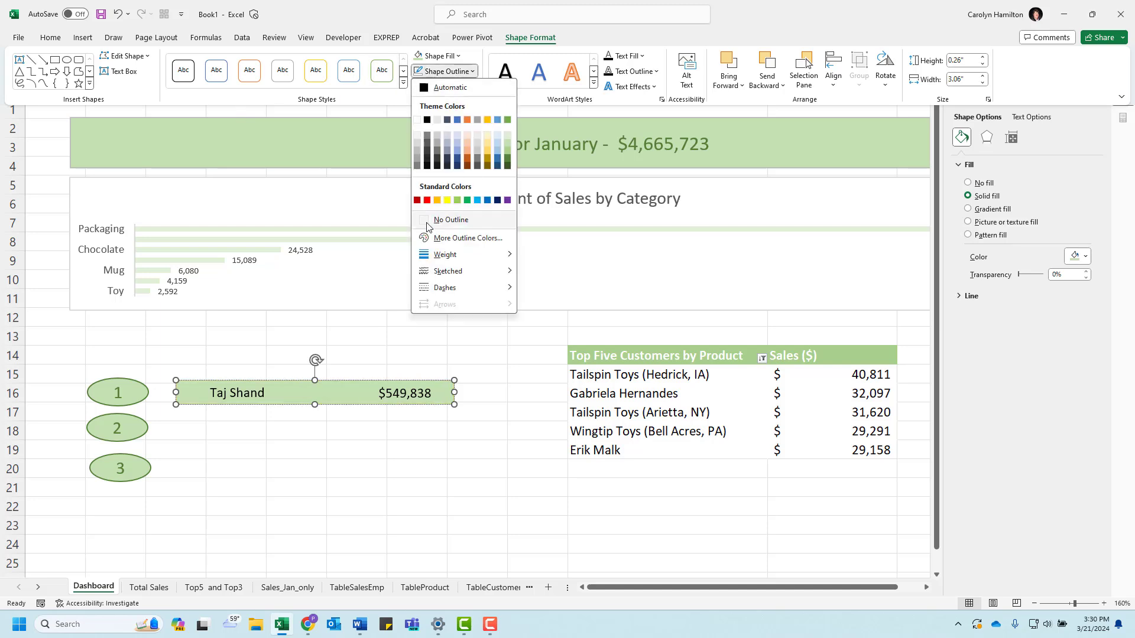
click(450, 220)
click(236, 450)
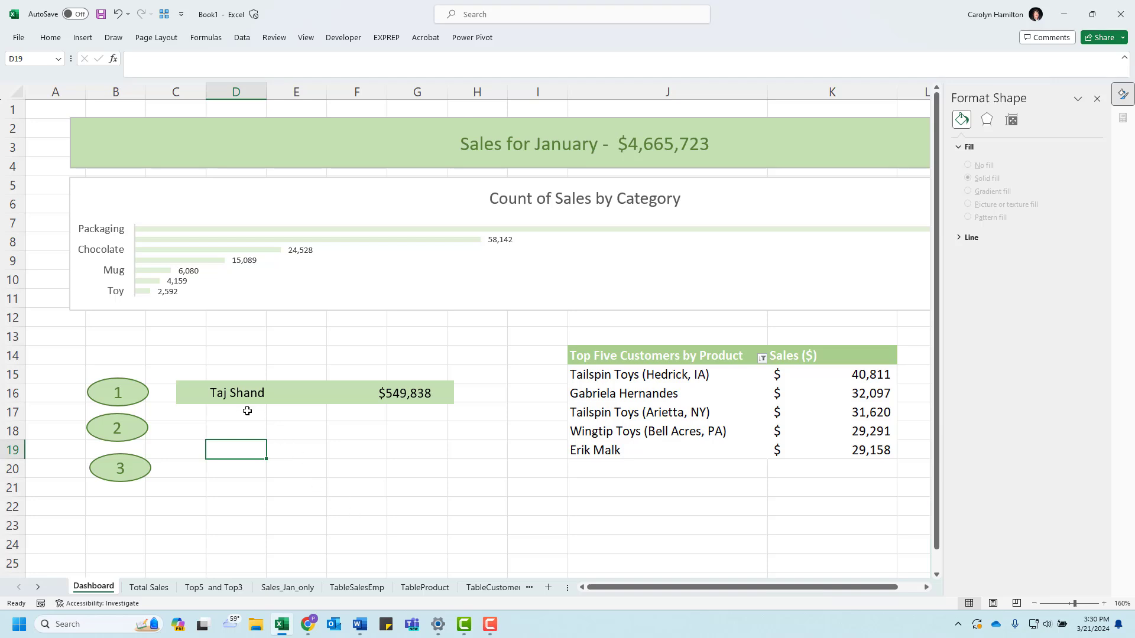
Step: Nudge the salesperson name box within the bar, then align it with the sales amount box using Align Middle
click(289, 397)
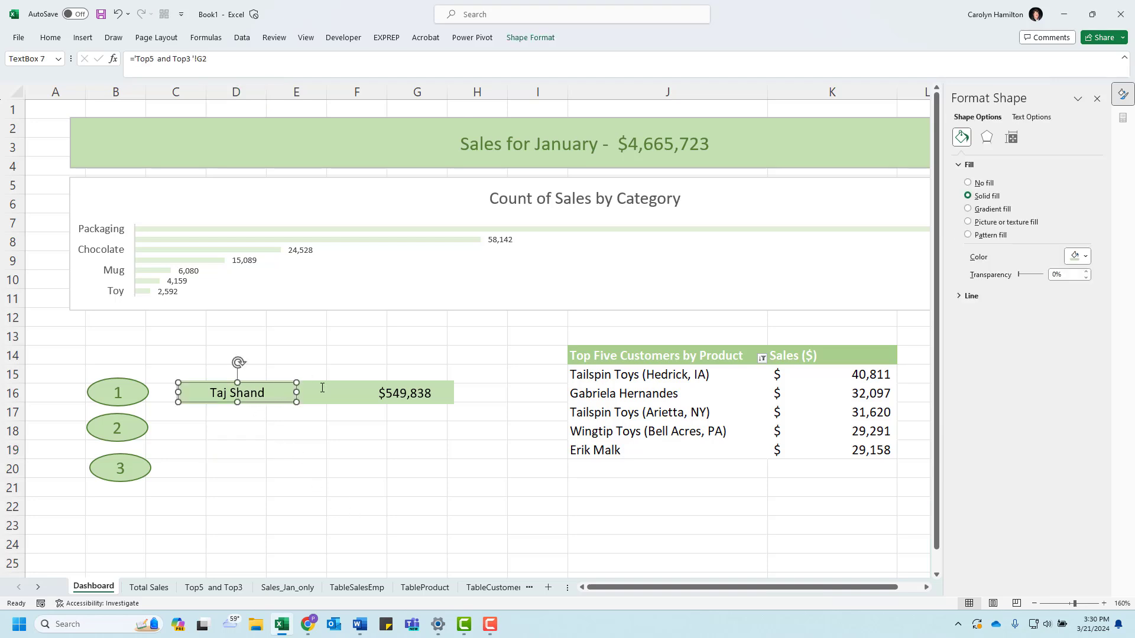
mouse_move(274, 404)
mouse_down()
mouse_move(286, 423)
mouse_move(275, 401)
mouse_up()
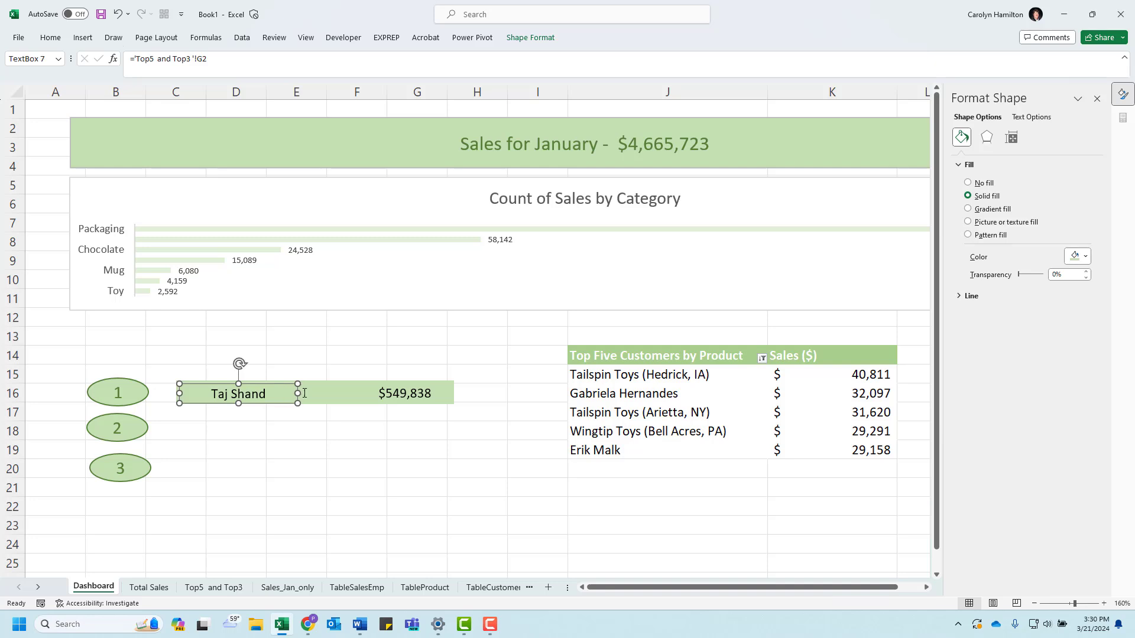
shift+click(396, 392)
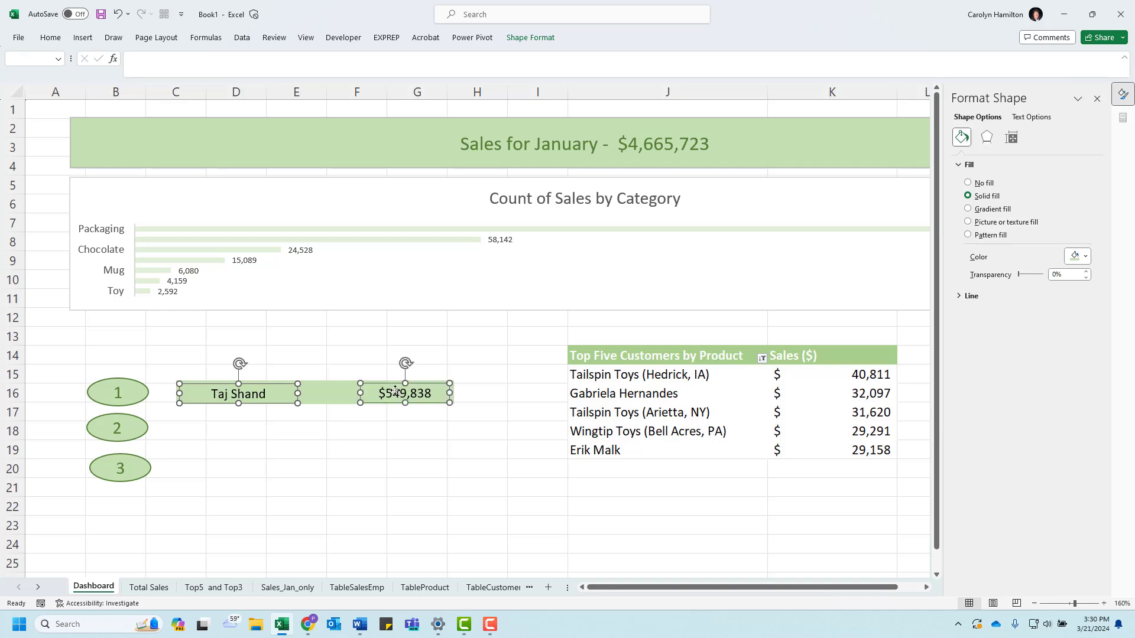
click(529, 39)
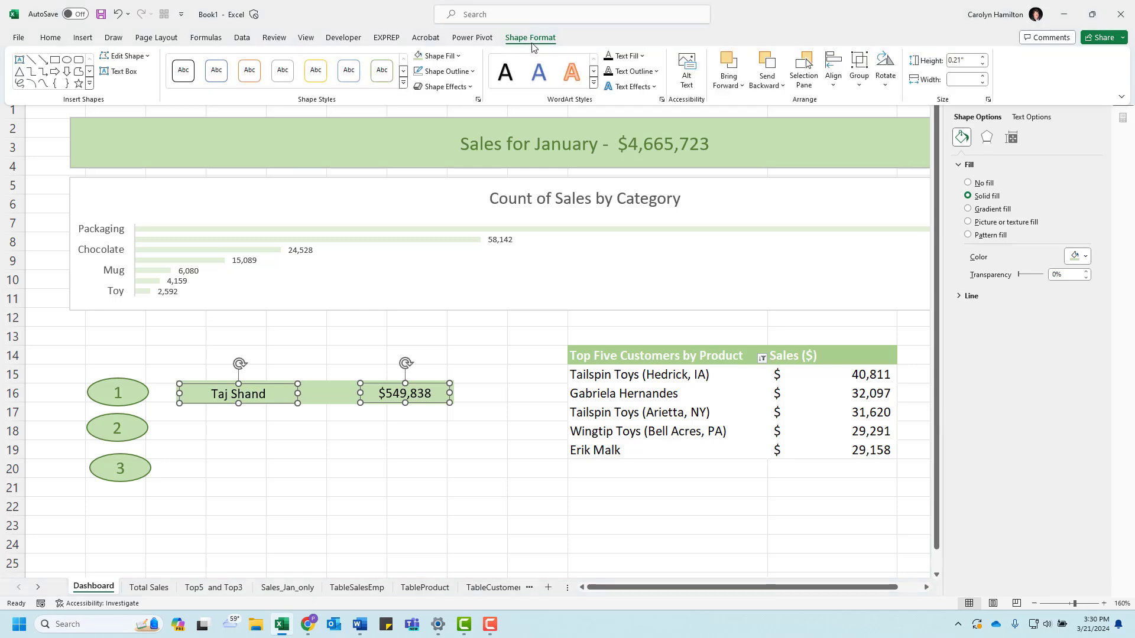
click(832, 82)
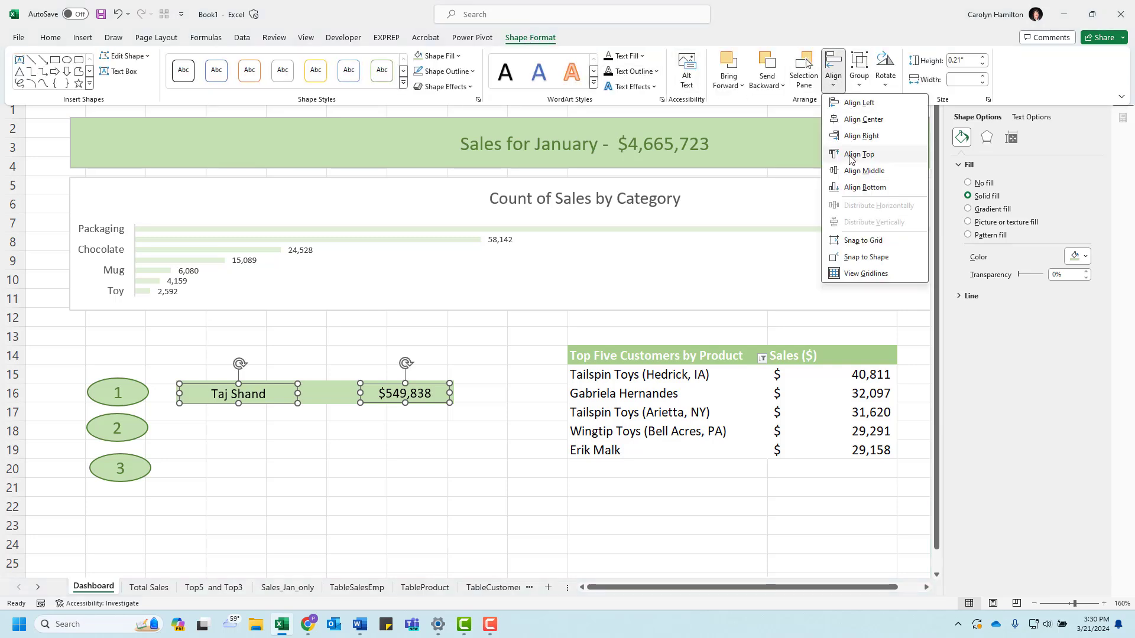
click(864, 171)
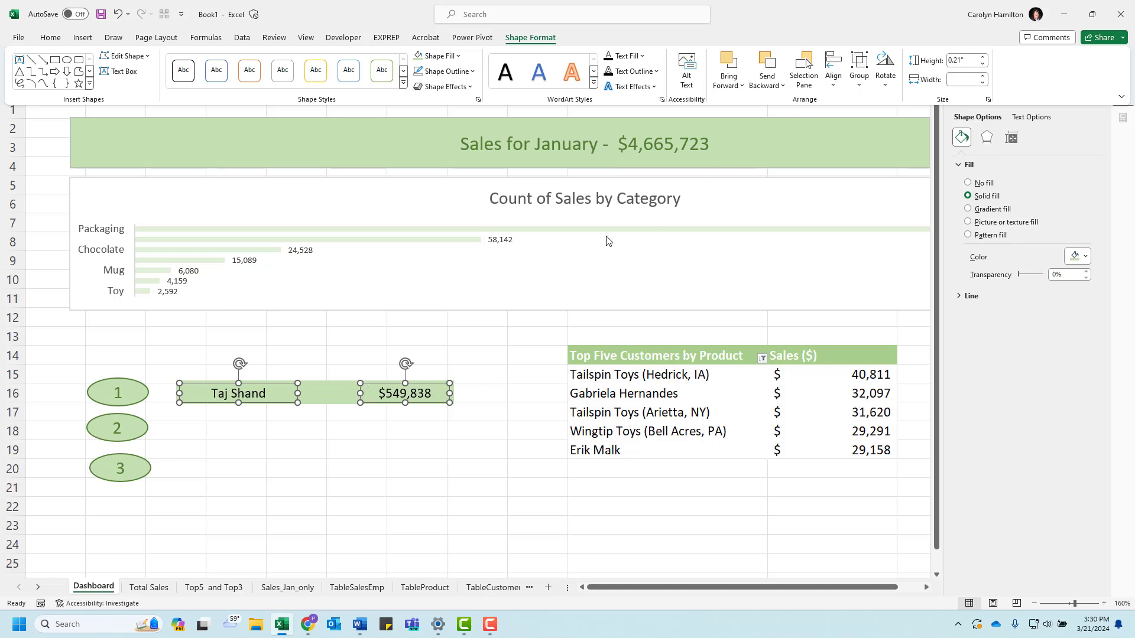
key(ctrl+F1)
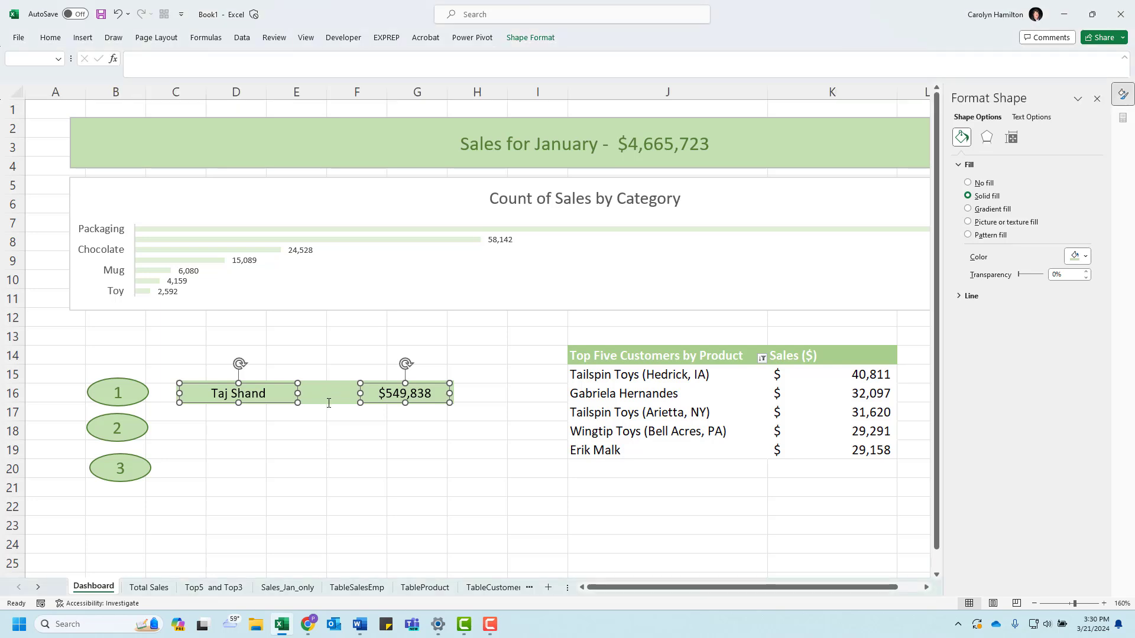
Step: Group the green bar with the salesperson name and sales amount boxes
shift+click(328, 404)
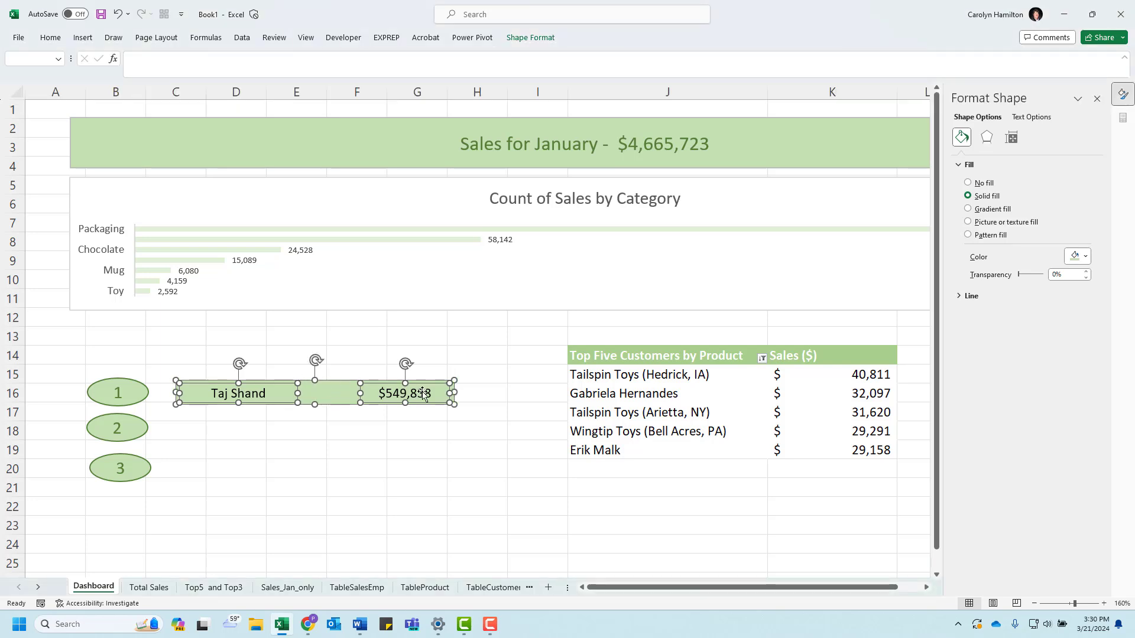
click(541, 38)
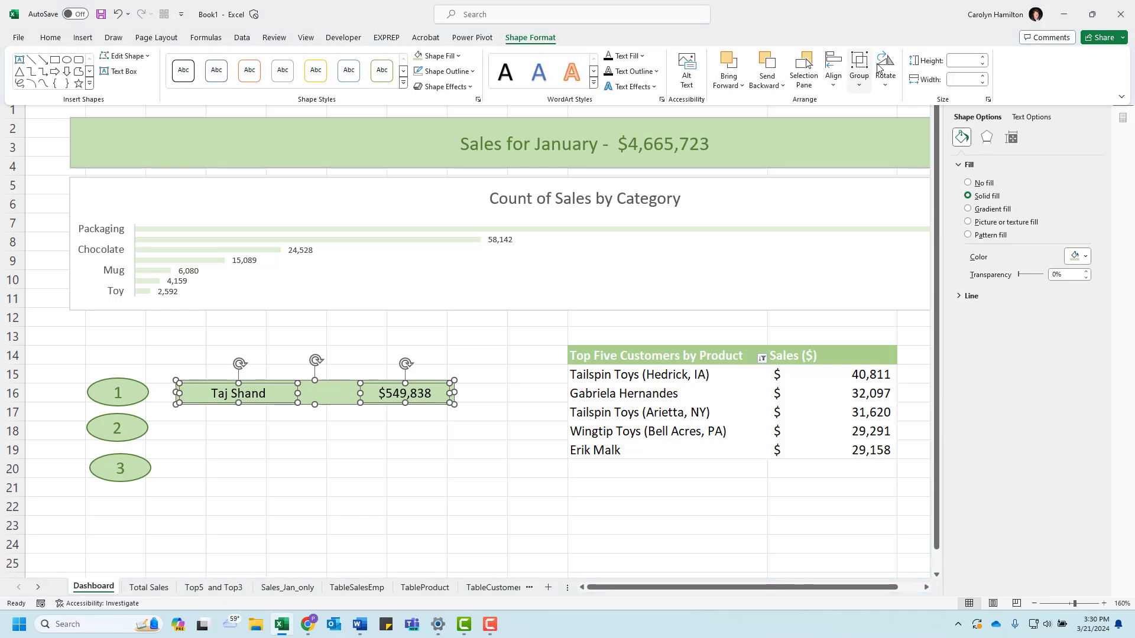
click(862, 87)
click(884, 104)
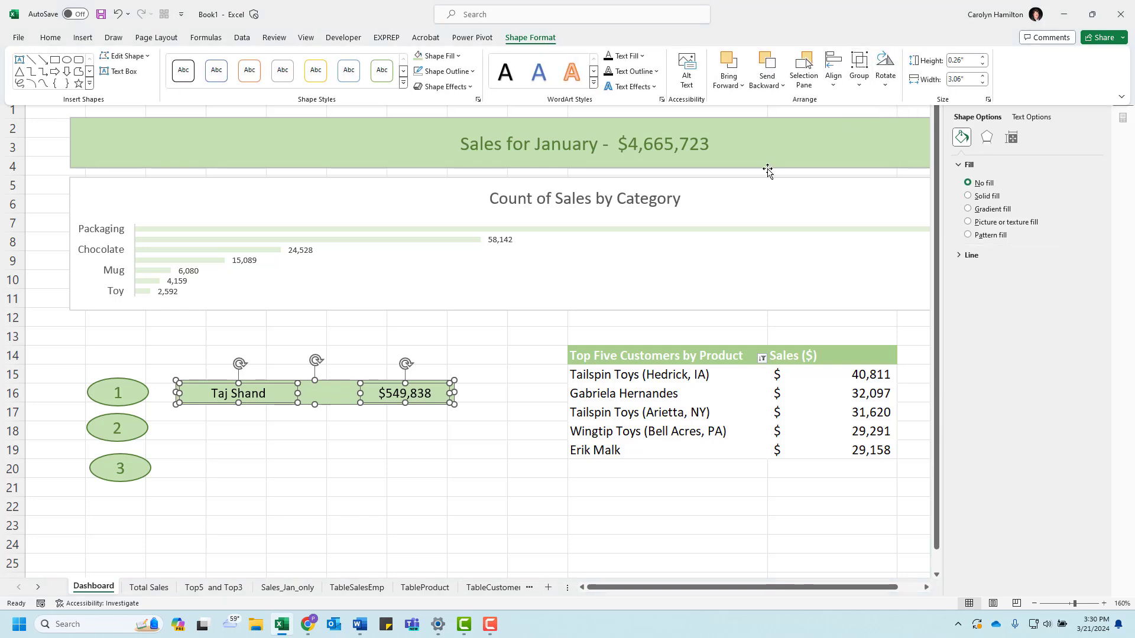
click(387, 382)
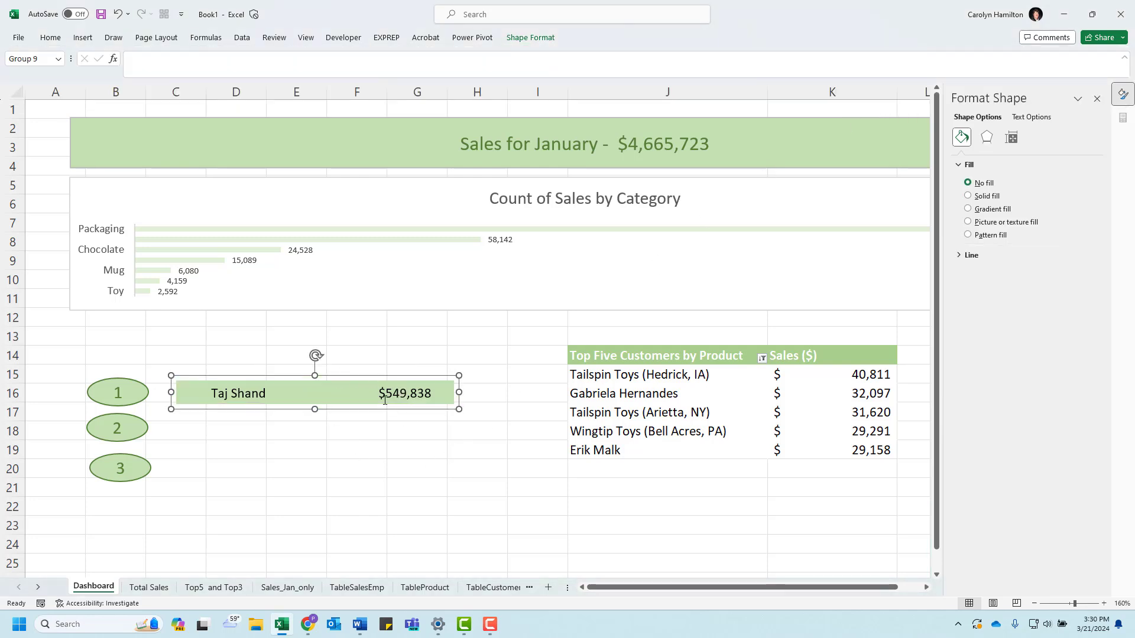
Step: Duplicate the grouped salesperson bar twice and move the last copy beside oval 3
click(348, 394)
mouse_move(351, 414)
mouse_down()
mouse_move(392, 463)
mouse_move(392, 413)
mouse_move(349, 411)
mouse_up()
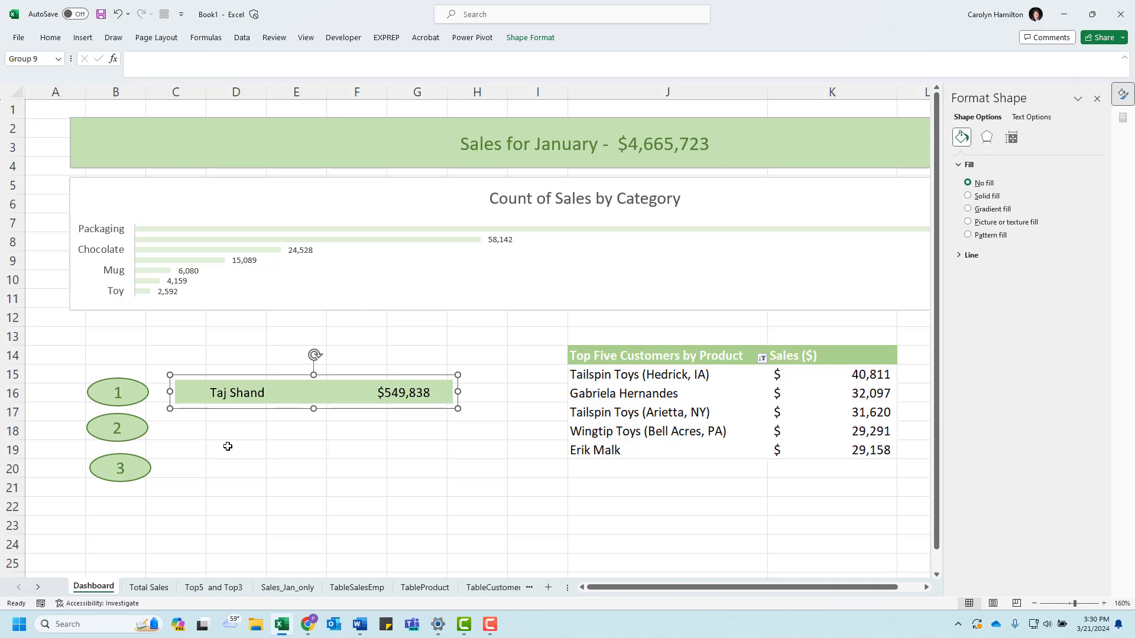
key(ctrl+d)
key(ctrl+d)
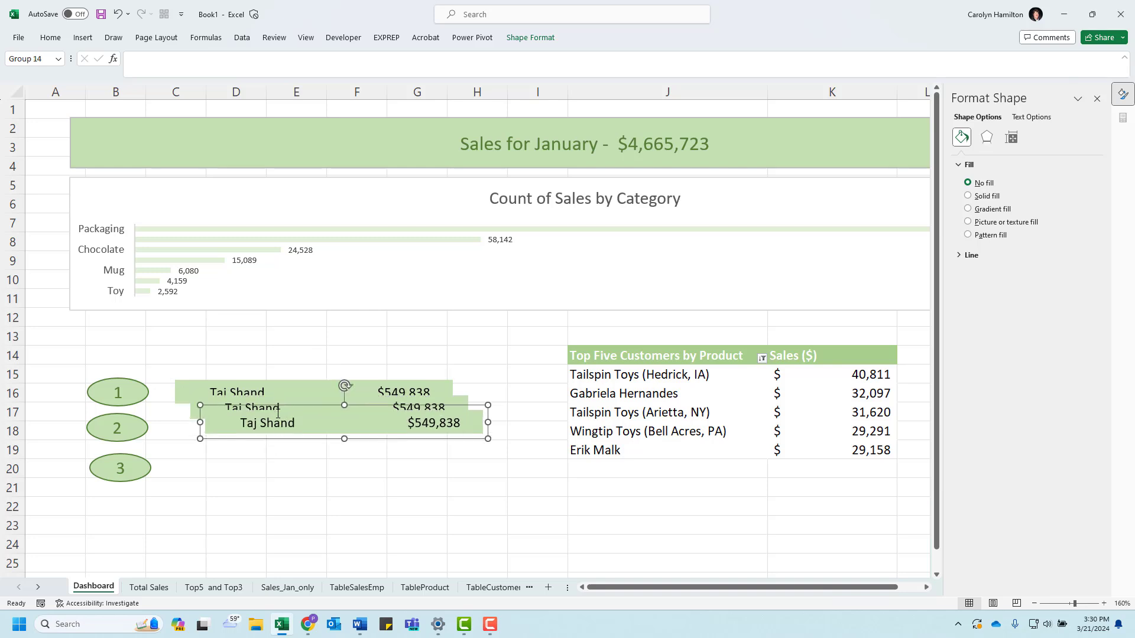
drag(293, 432, 268, 488)
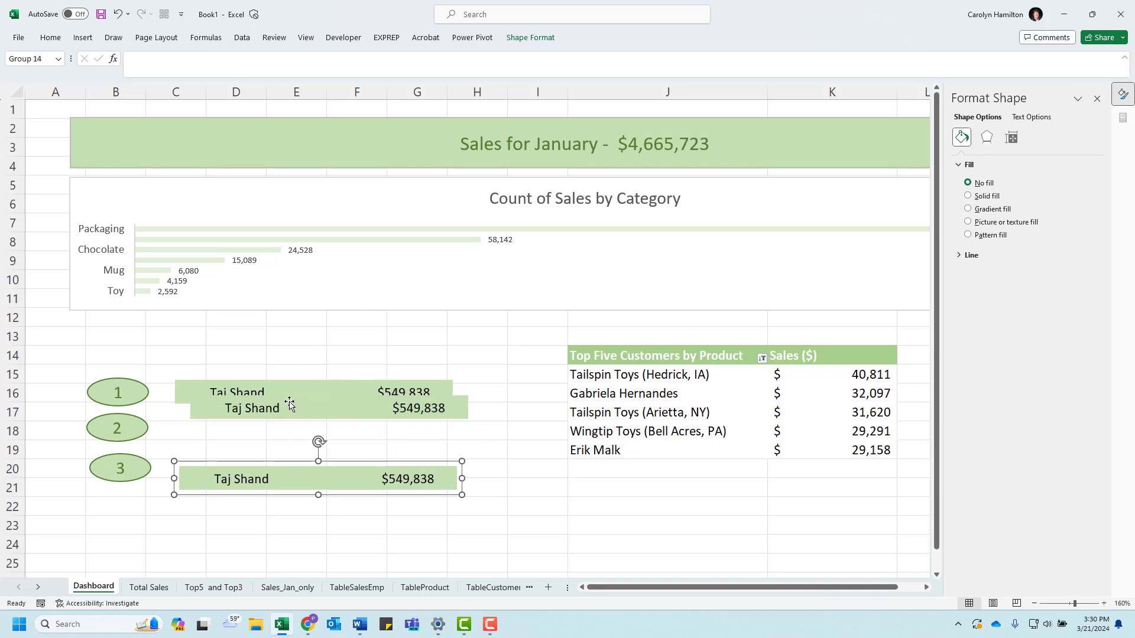
Step: Move the second salesperson bar beside oval 2 and link its name box to cell G3 of the Top5 and Top3 sheet
drag(288, 417, 272, 441)
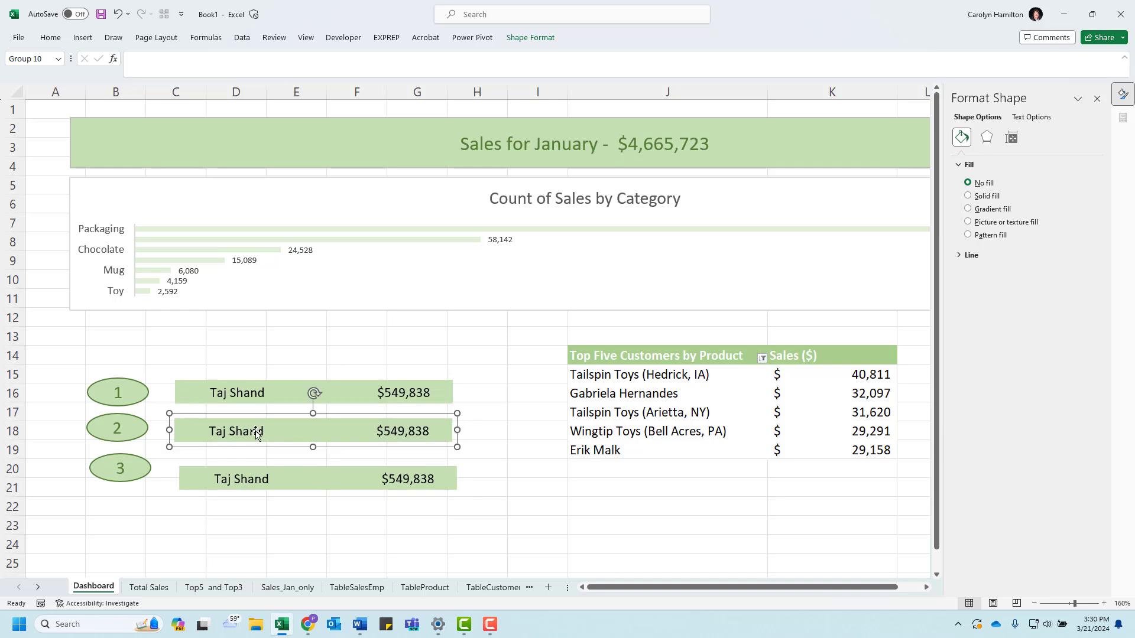
click(264, 431)
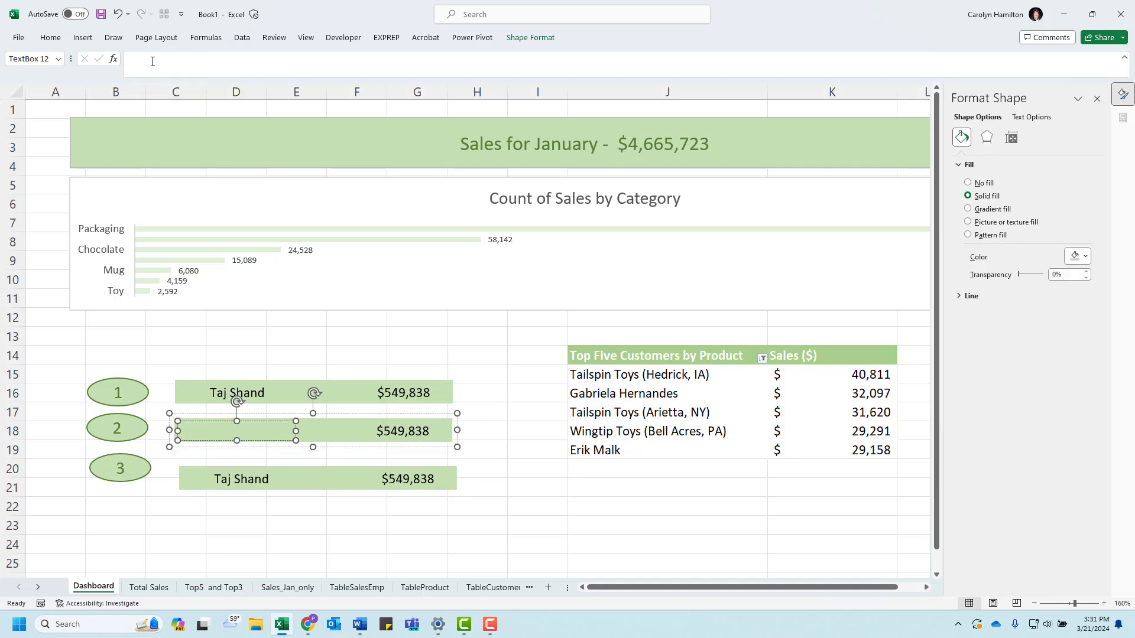
click(148, 57)
text(=)
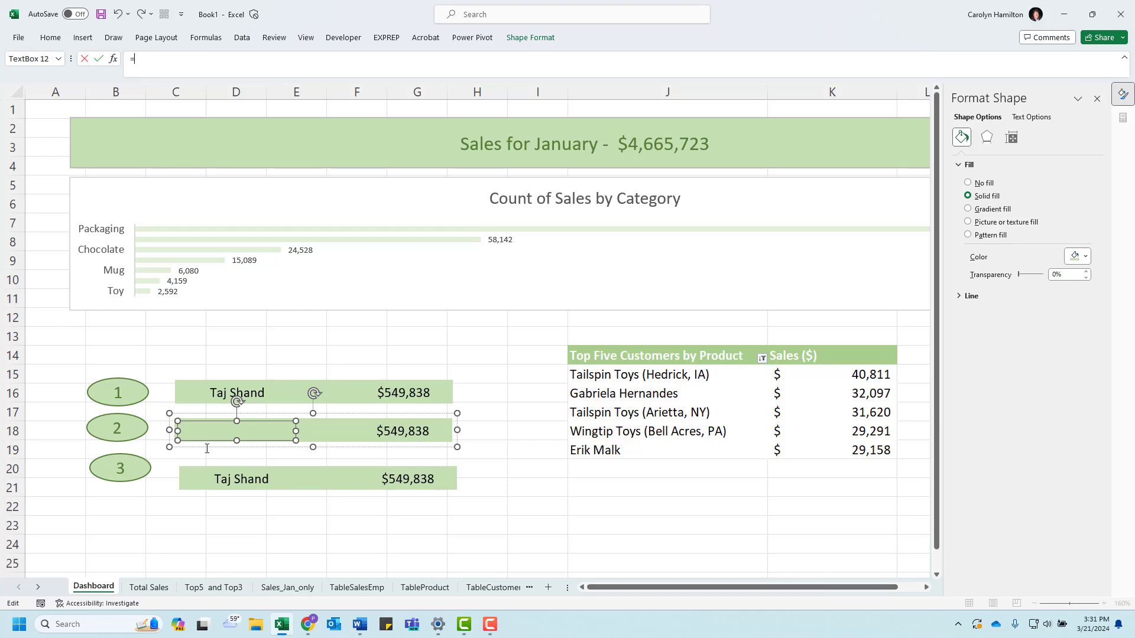
click(234, 588)
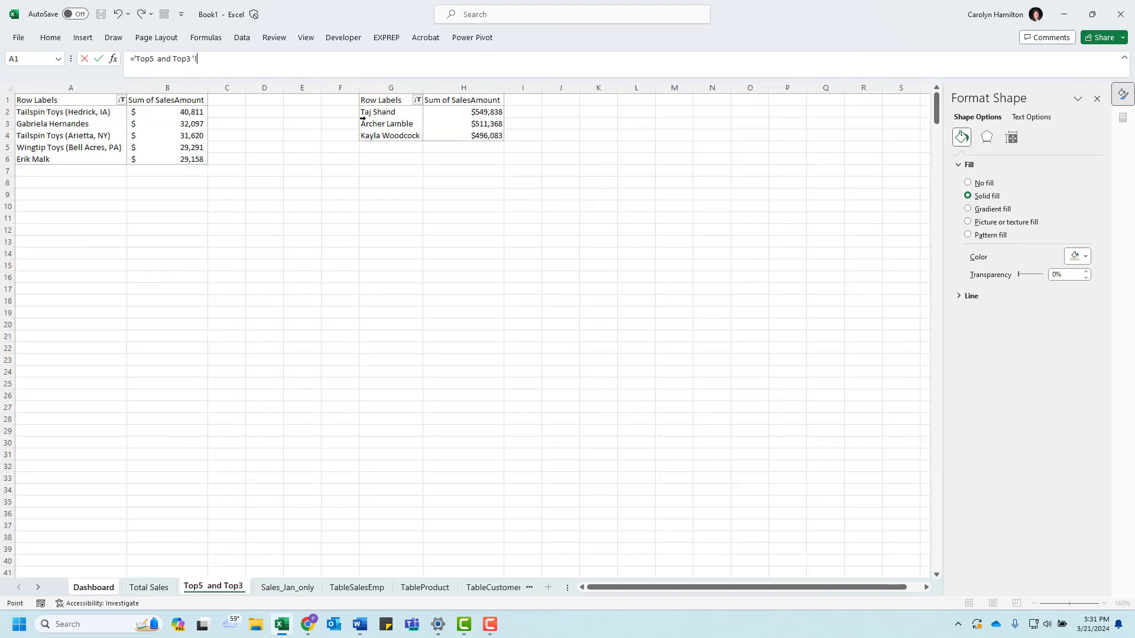
click(393, 125)
key(Return)
Step: Relink the second bar's sales amount box to cell H3 of the Top5 and Top3 sheet
click(398, 431)
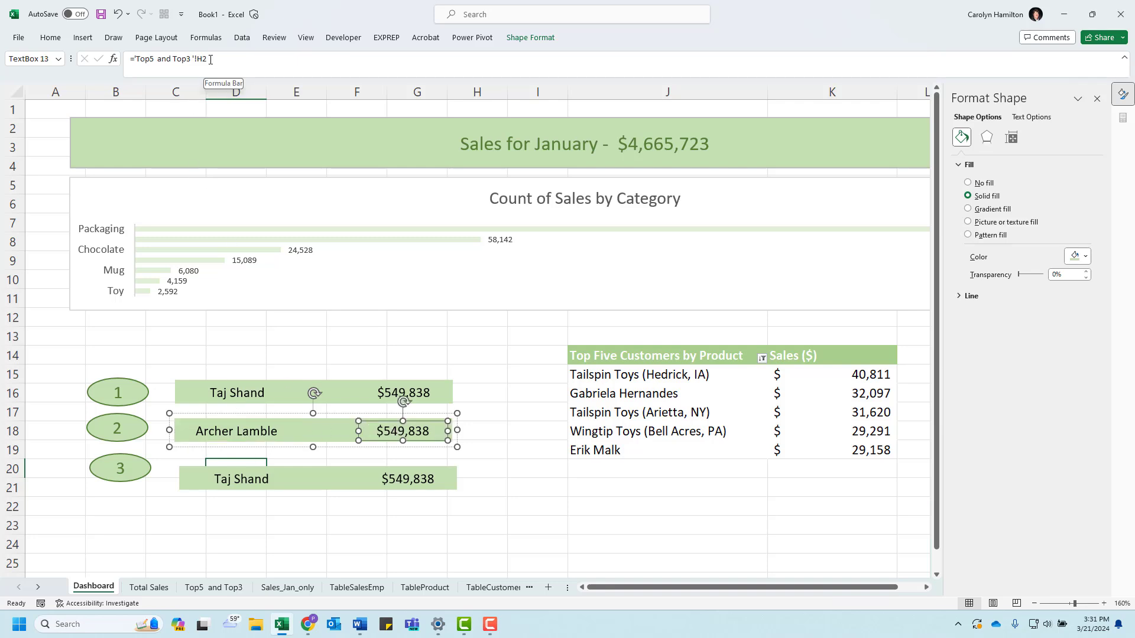
drag(210, 59, 124, 61)
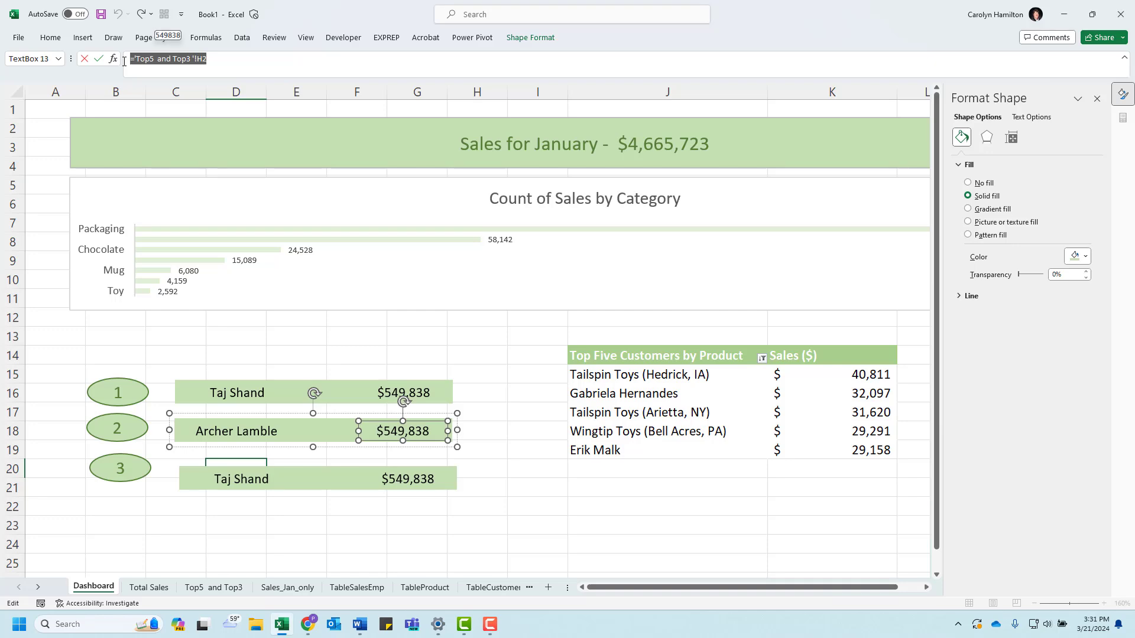
text(=)
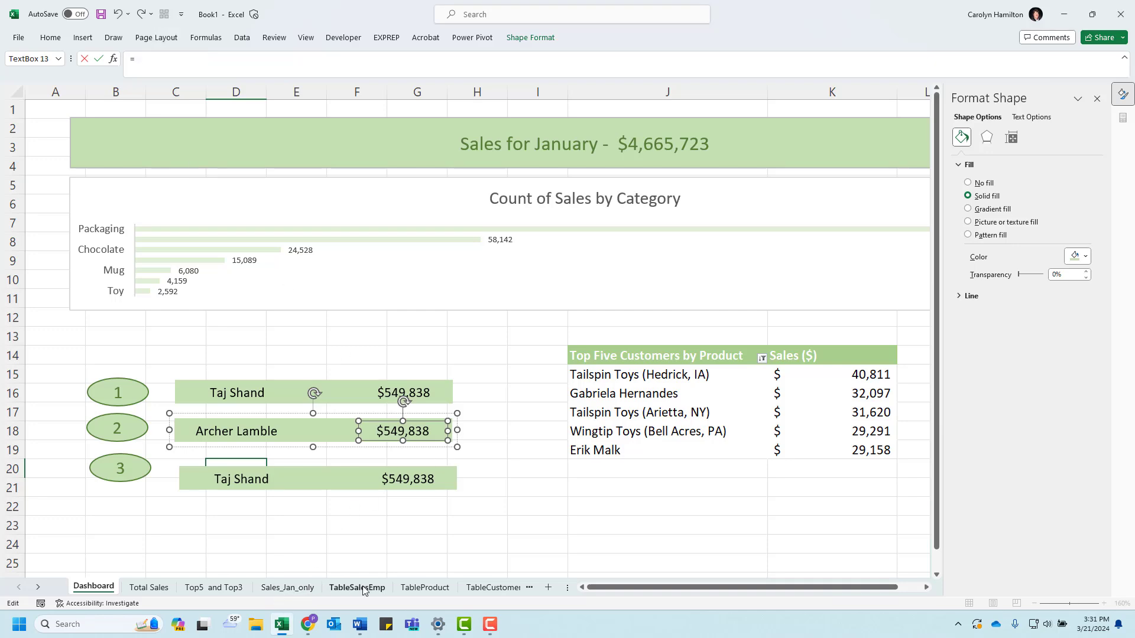
click(213, 587)
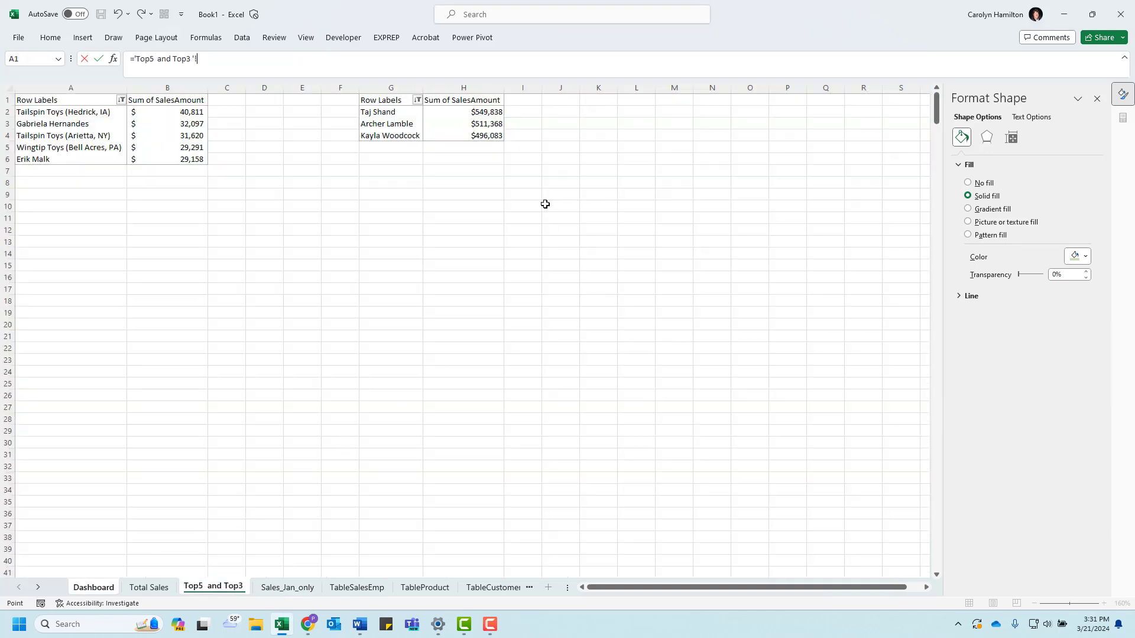
click(476, 125)
key(Return)
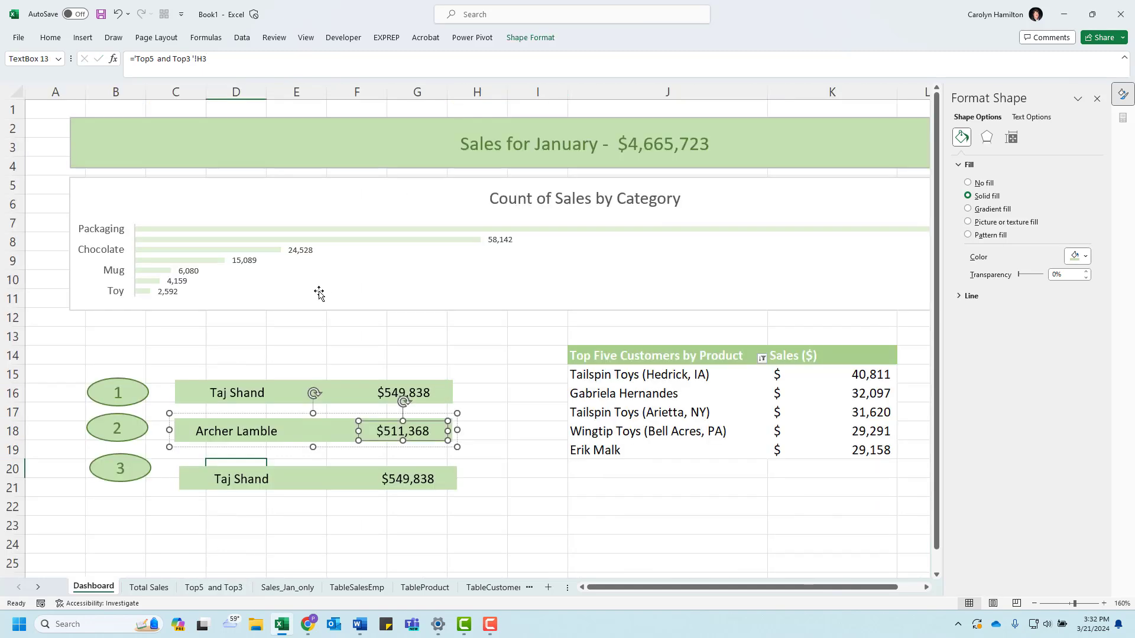
Step: Relink the third bar's name box to cell G4 of the Top5 and Top3 sheet
click(252, 483)
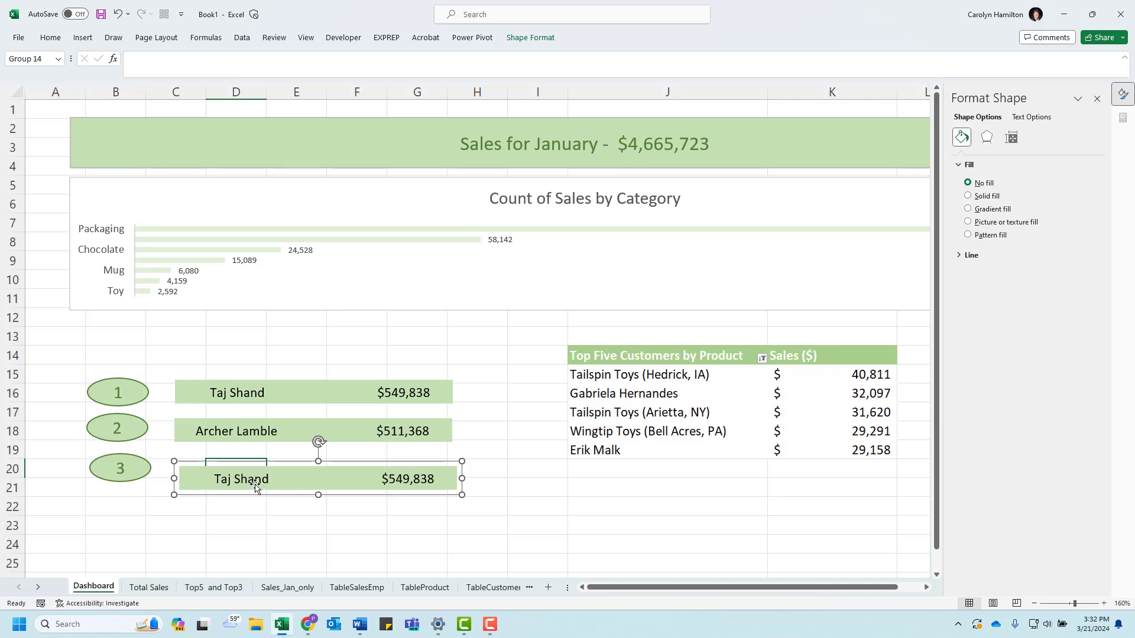
click(262, 482)
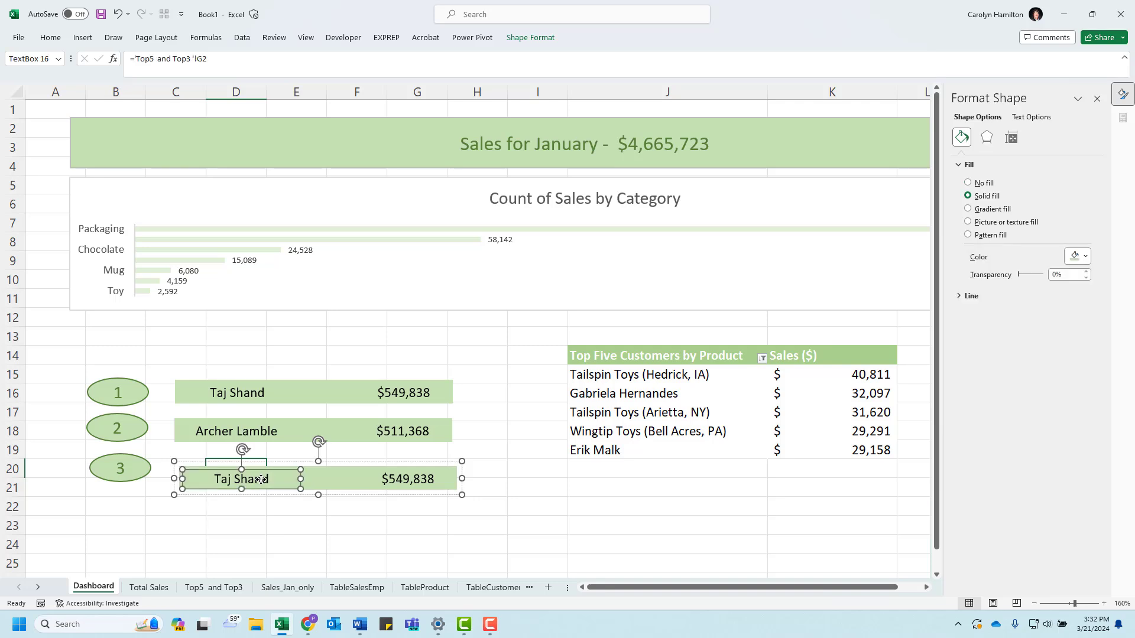
click(207, 59)
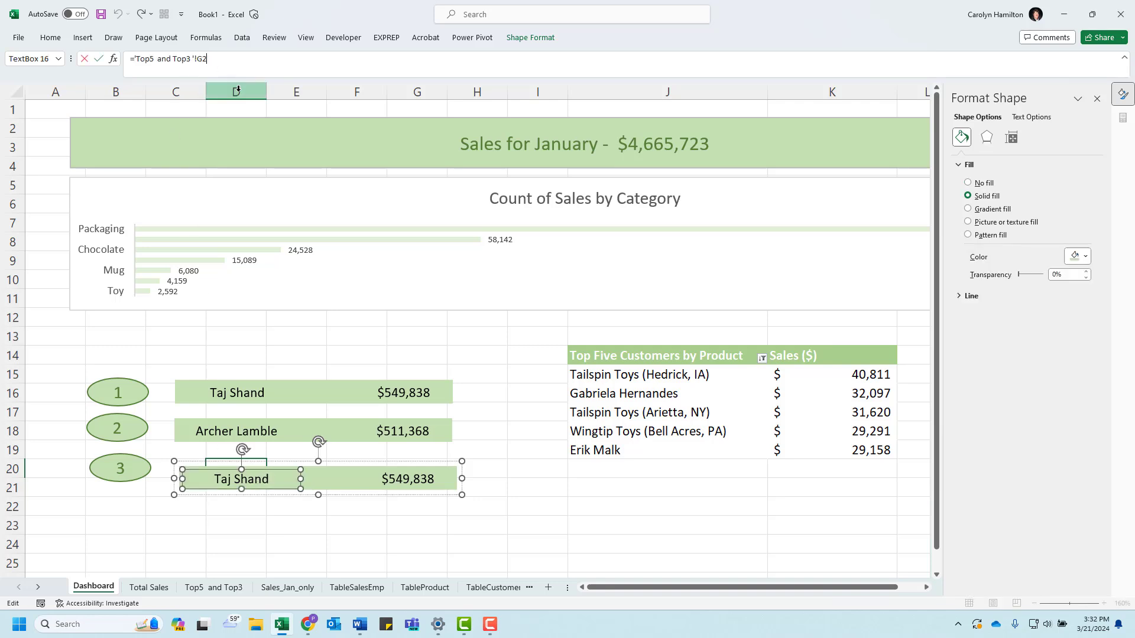
key(Return)
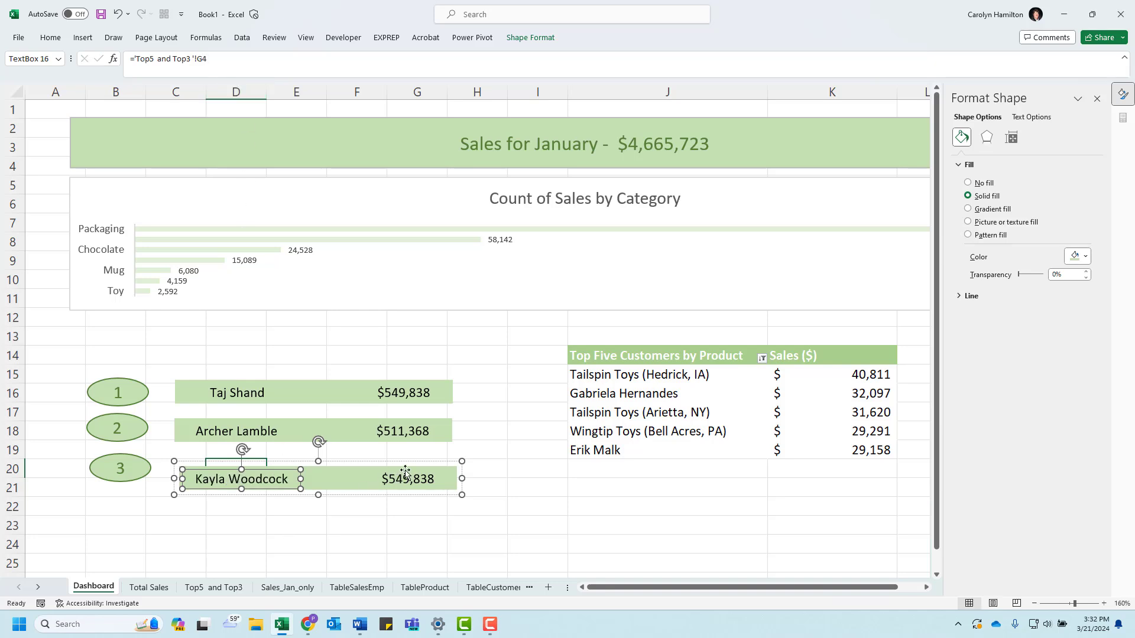
Step: Relink the third bar's sales amount box to cell H4 of the Top5 and Top3 sheet
click(433, 482)
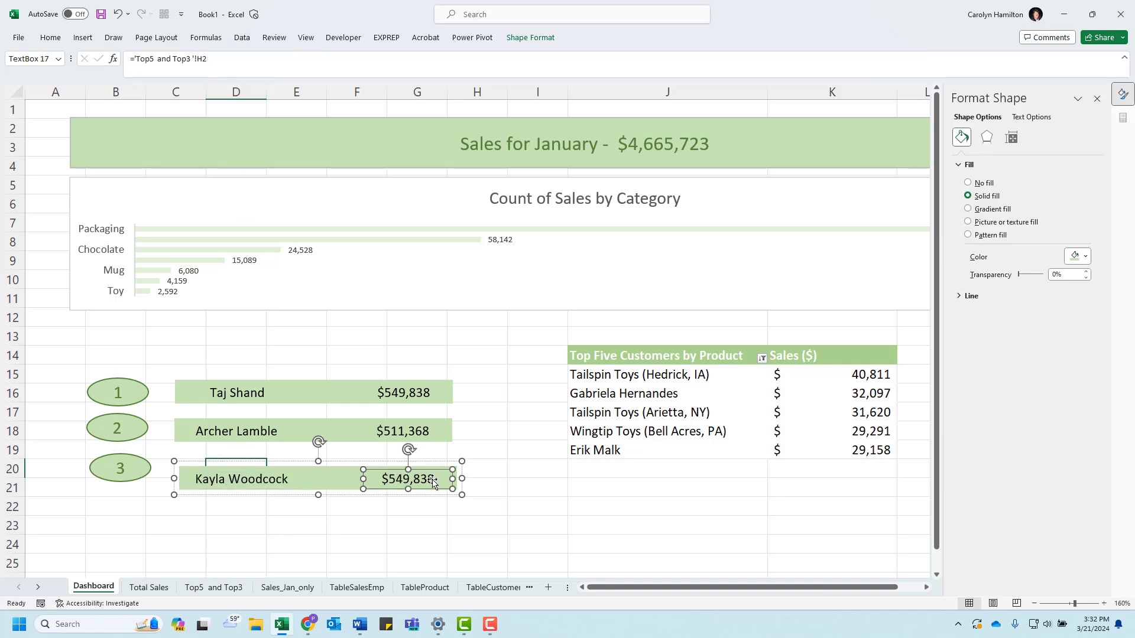
click(206, 59)
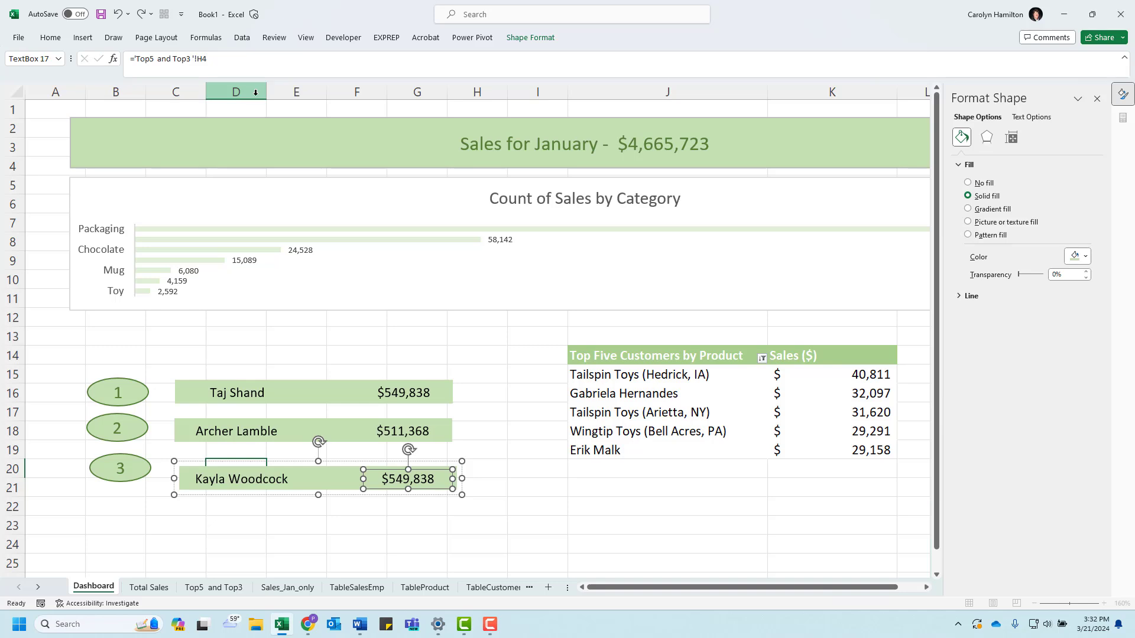
key(Return)
Step: Move the third salesperson bar slightly up and closer to oval 3, roughly in line with the bars above
click(305, 502)
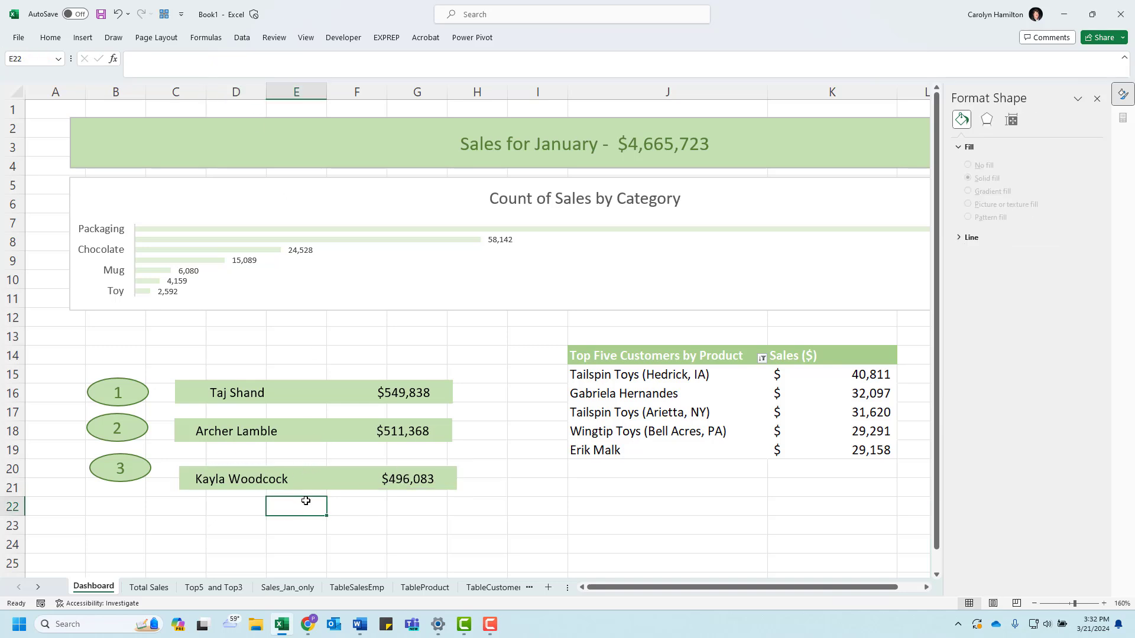
click(305, 465)
drag(307, 476, 297, 453)
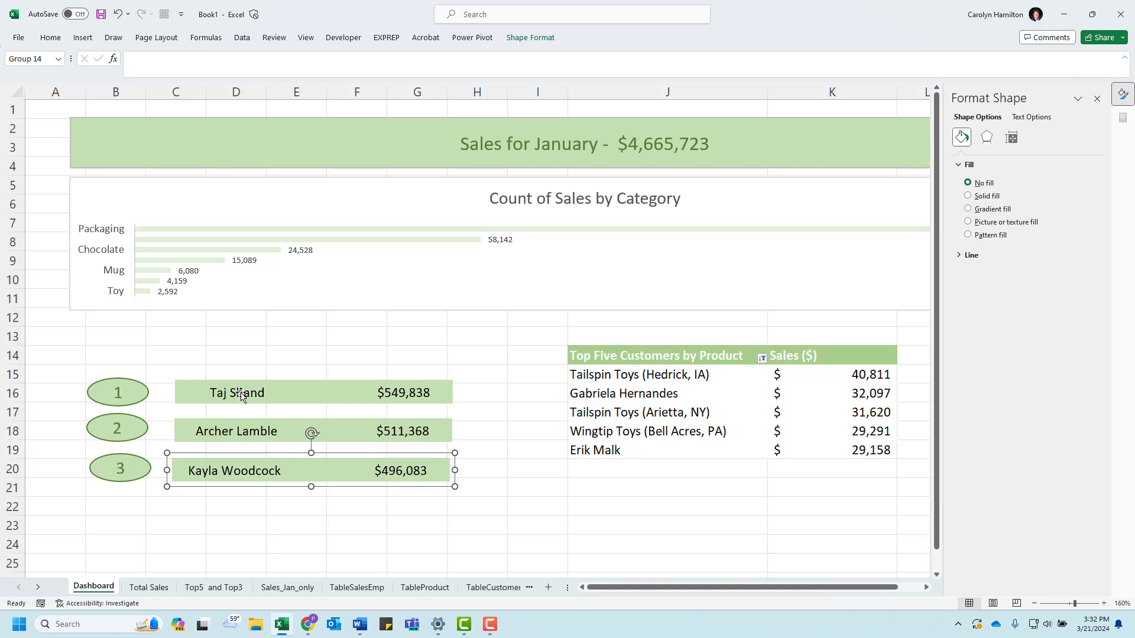
Step: Align the first salesperson bar with oval 1 using Align Middle
click(241, 396)
shift+click(127, 394)
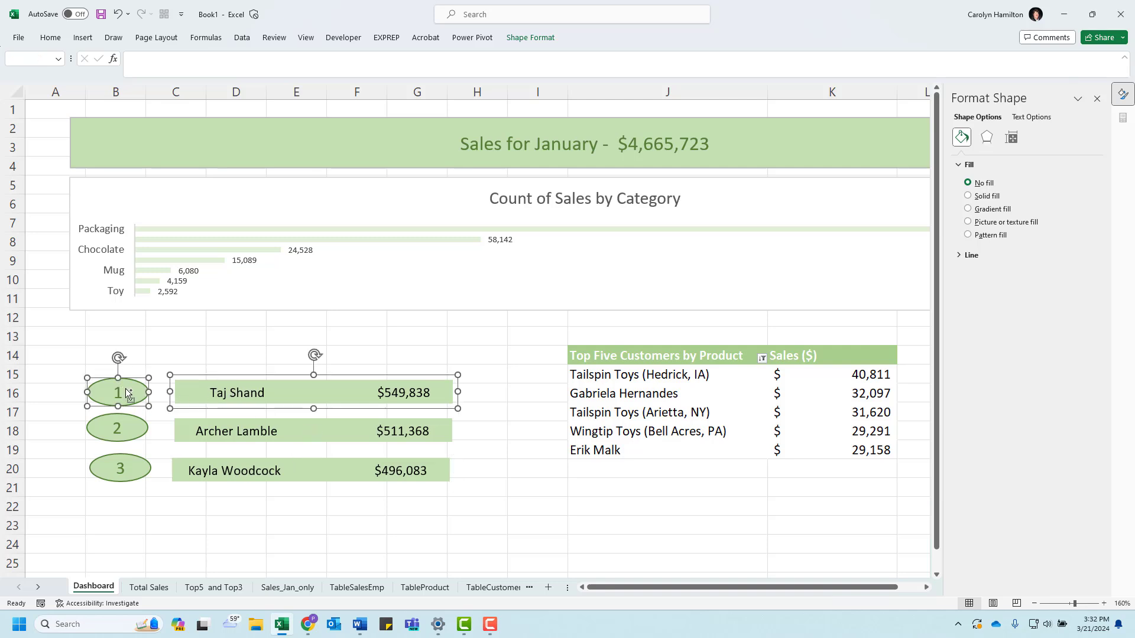
click(531, 37)
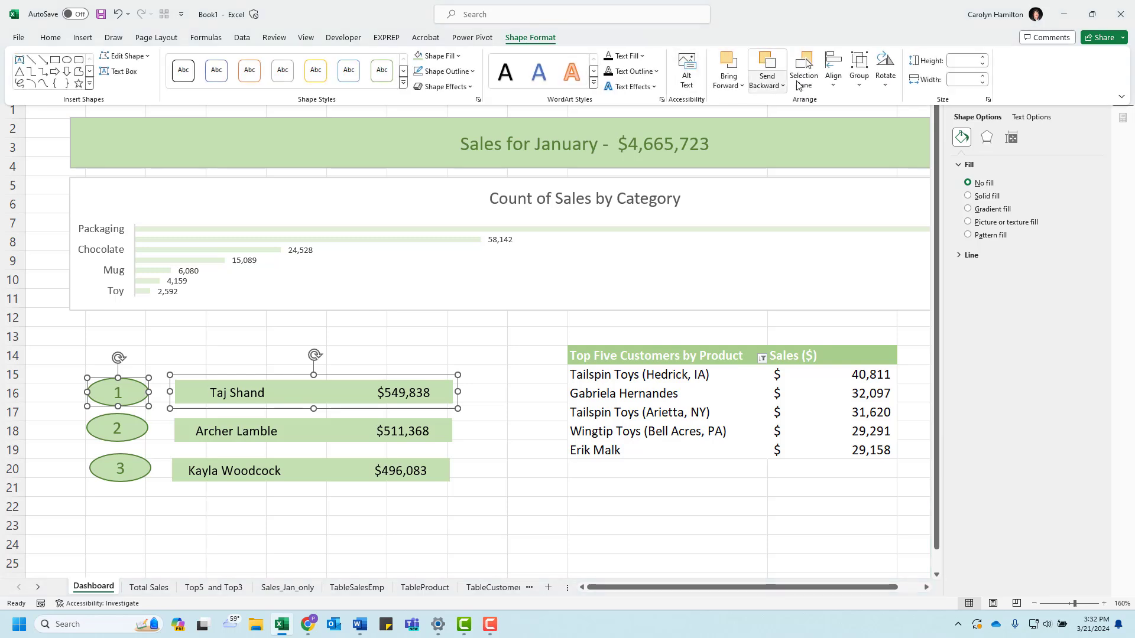
click(834, 72)
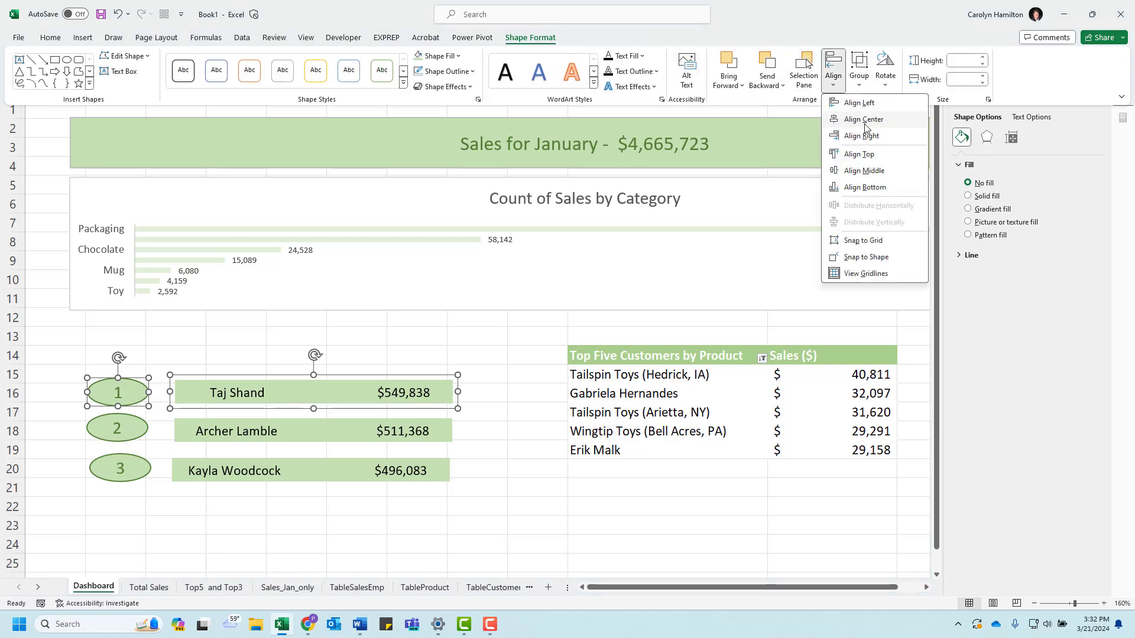
click(860, 172)
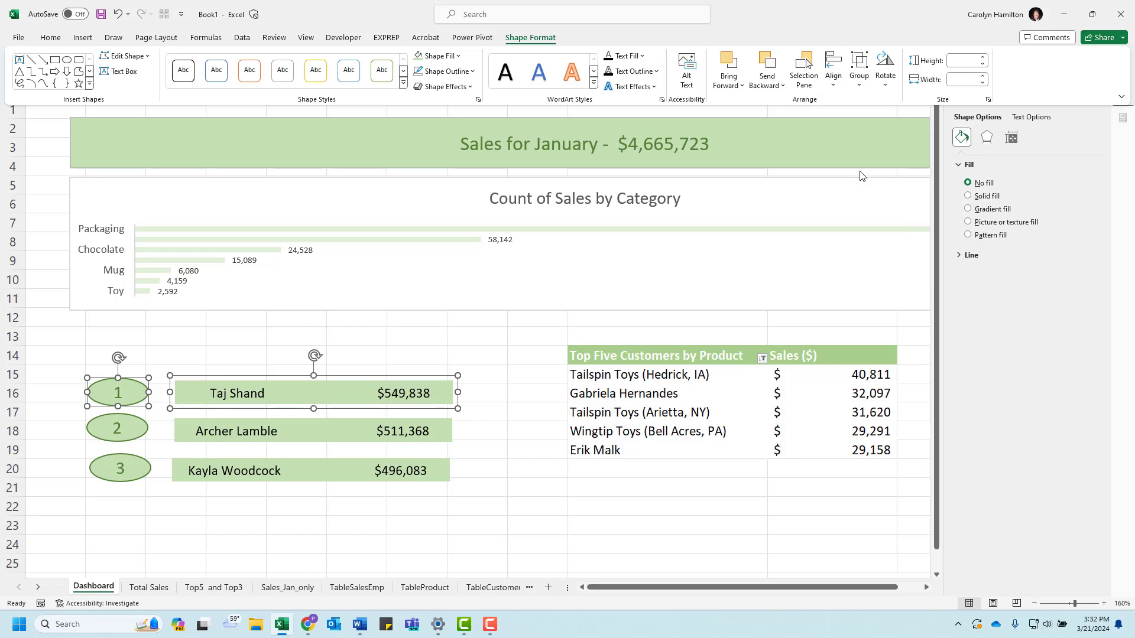
Step: Align the second salesperson bar with oval 2 using Align Middle
click(211, 436)
click(191, 431)
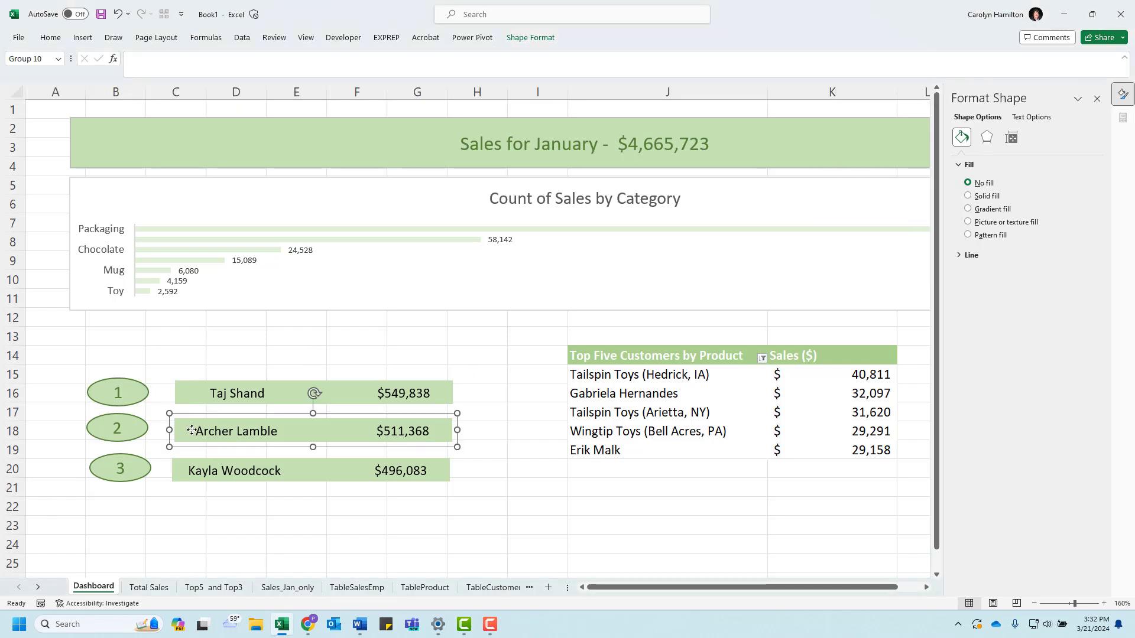
shift+click(100, 431)
click(525, 37)
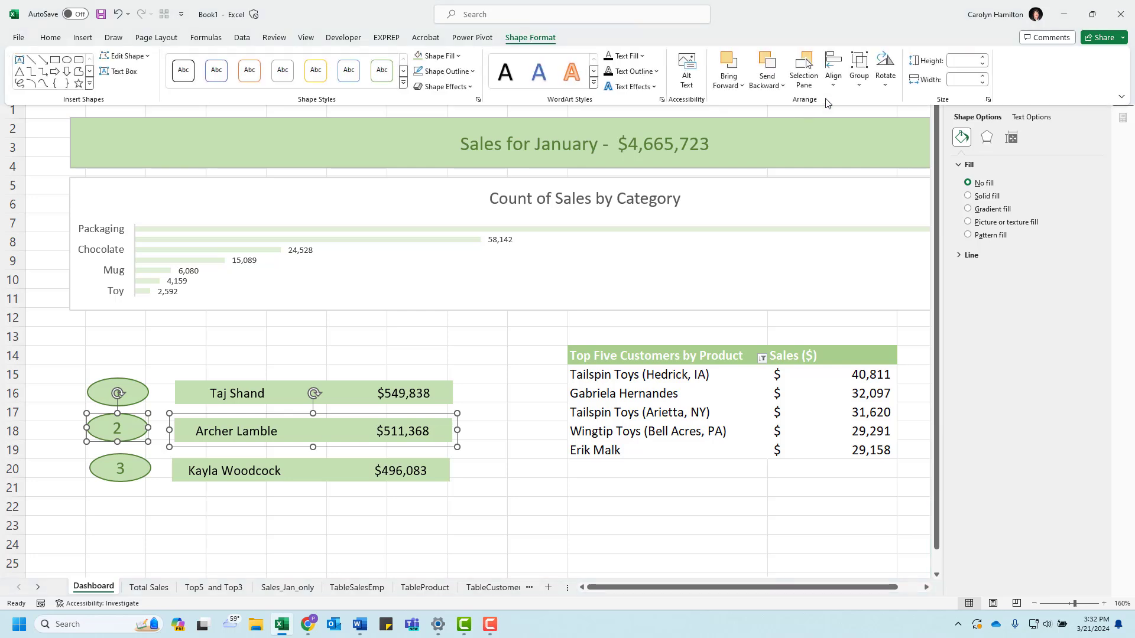
click(871, 83)
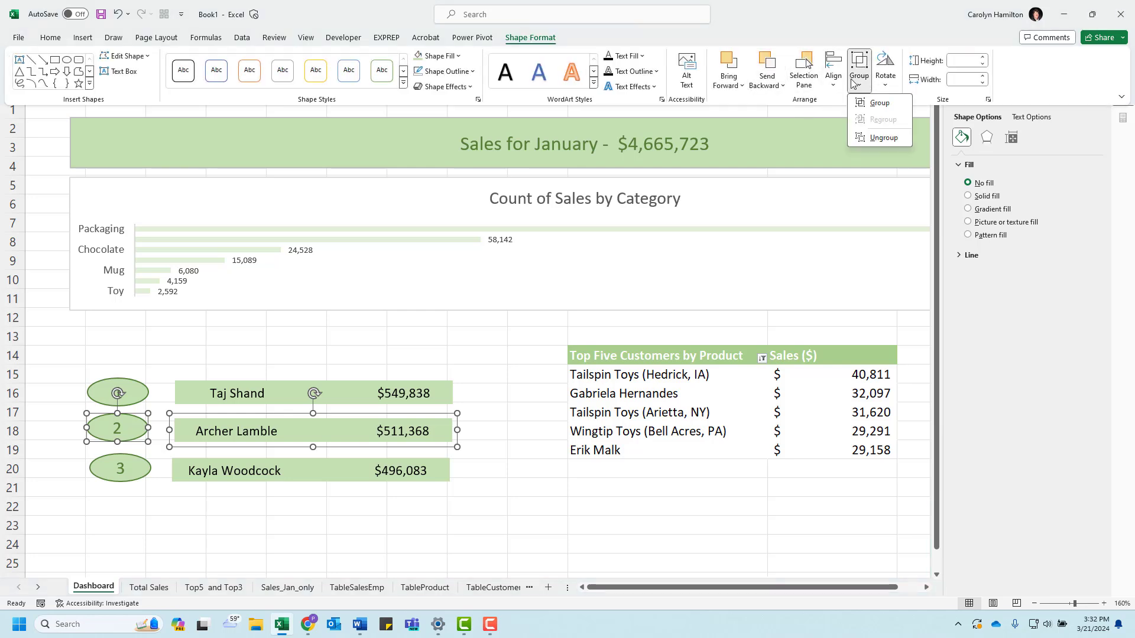
click(834, 82)
click(851, 171)
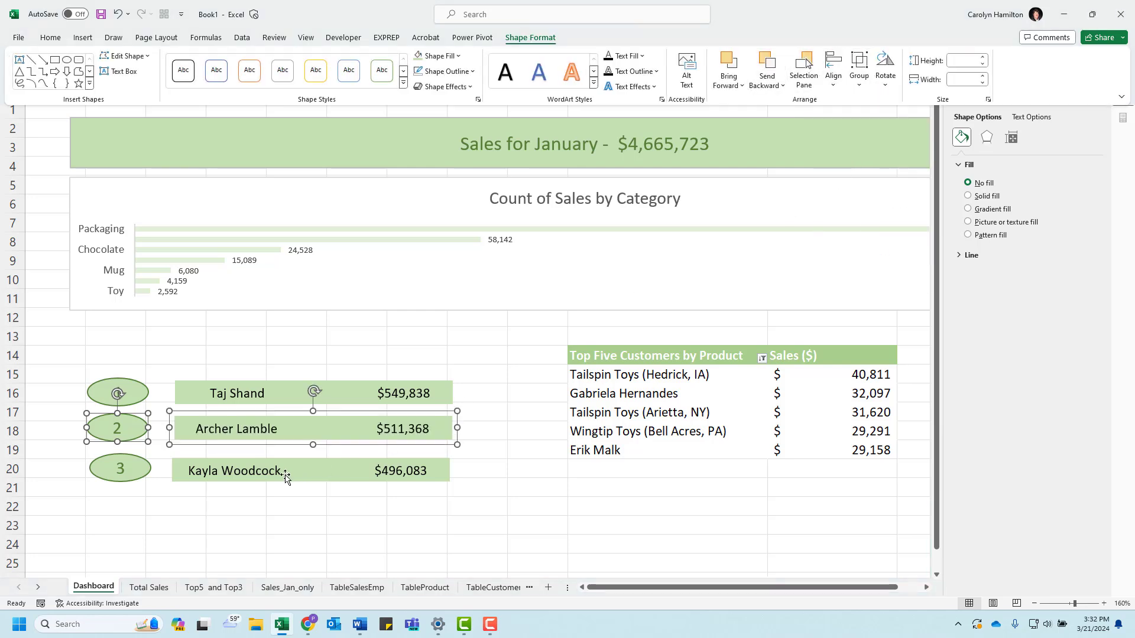
Step: Align the third salesperson bar with oval 3 using Align Middle
click(259, 478)
click(238, 472)
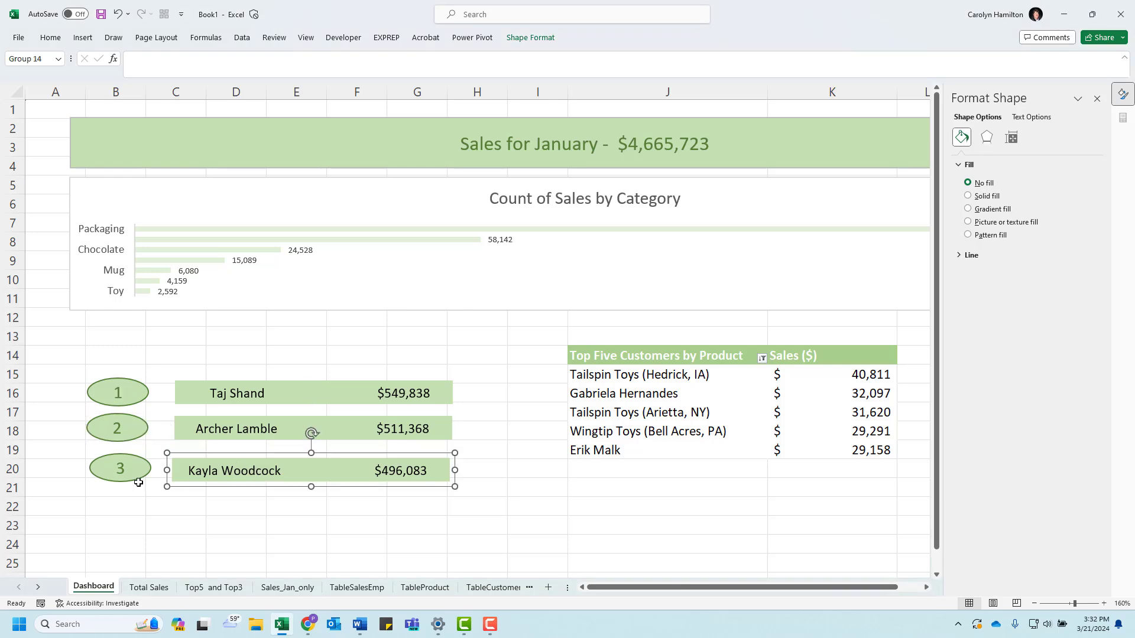
shift+click(131, 477)
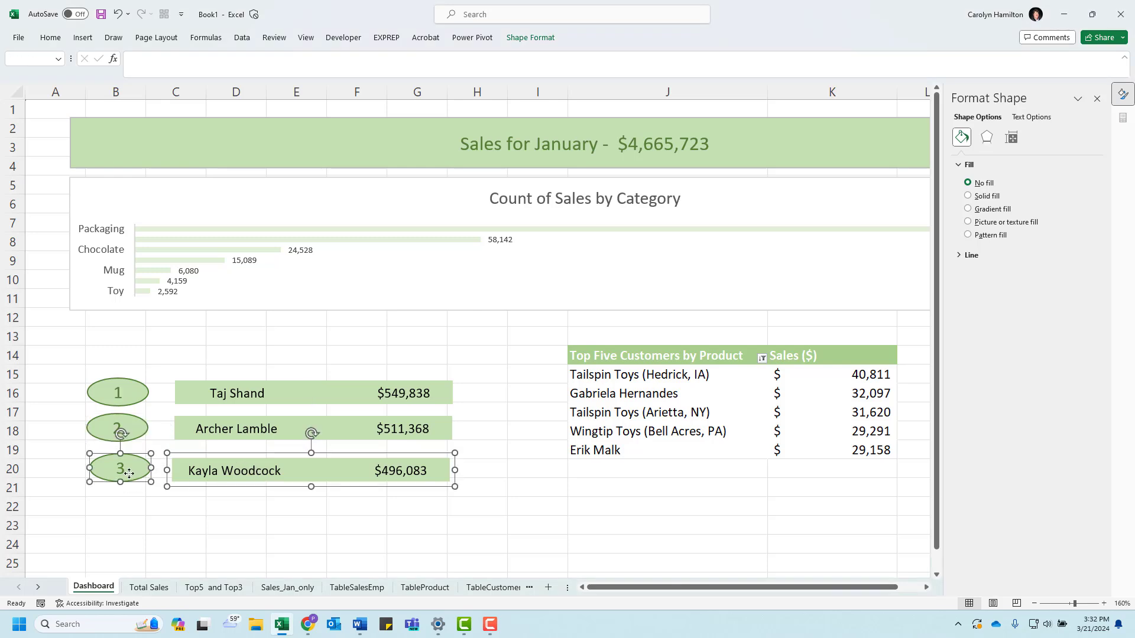
click(538, 39)
click(833, 77)
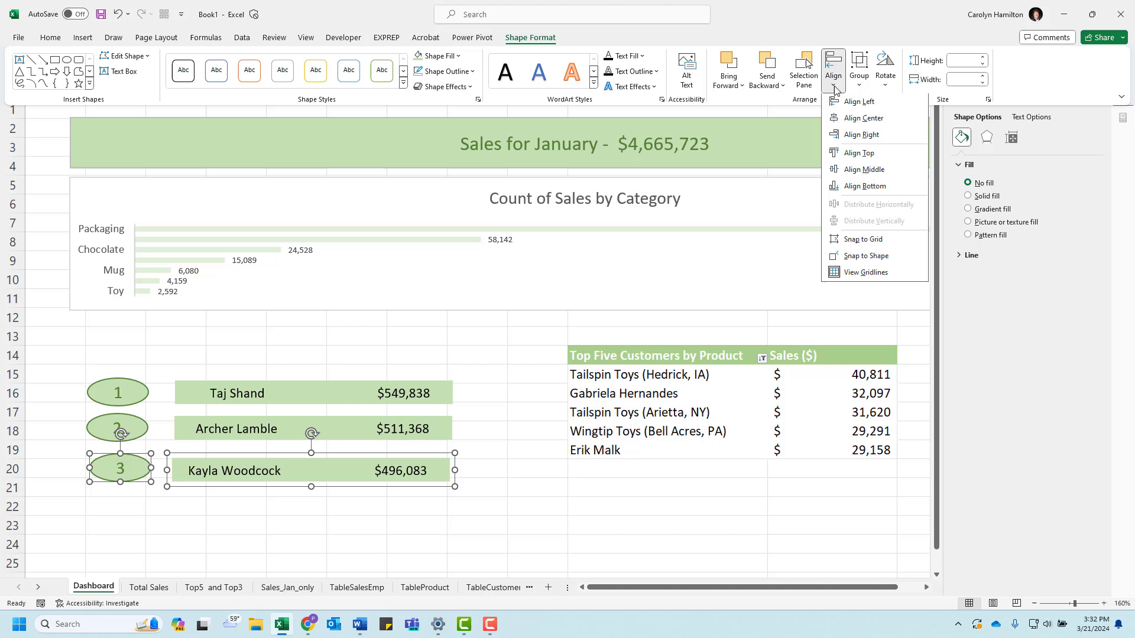
click(862, 171)
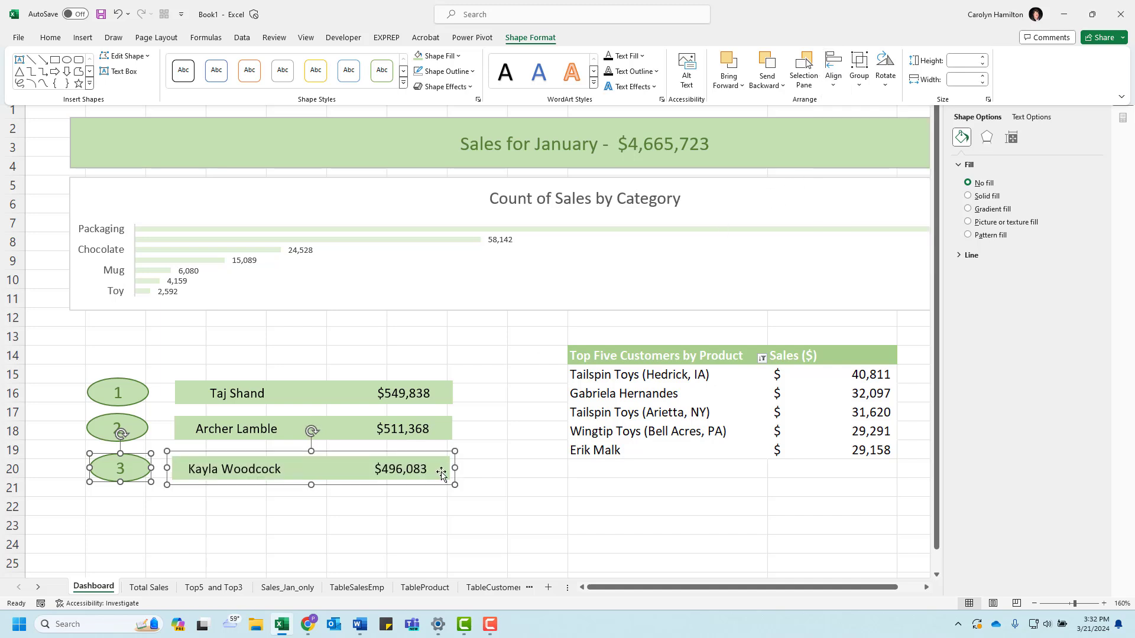
Step: Align the left edges of the three salesperson bars using Align Left
click(297, 392)
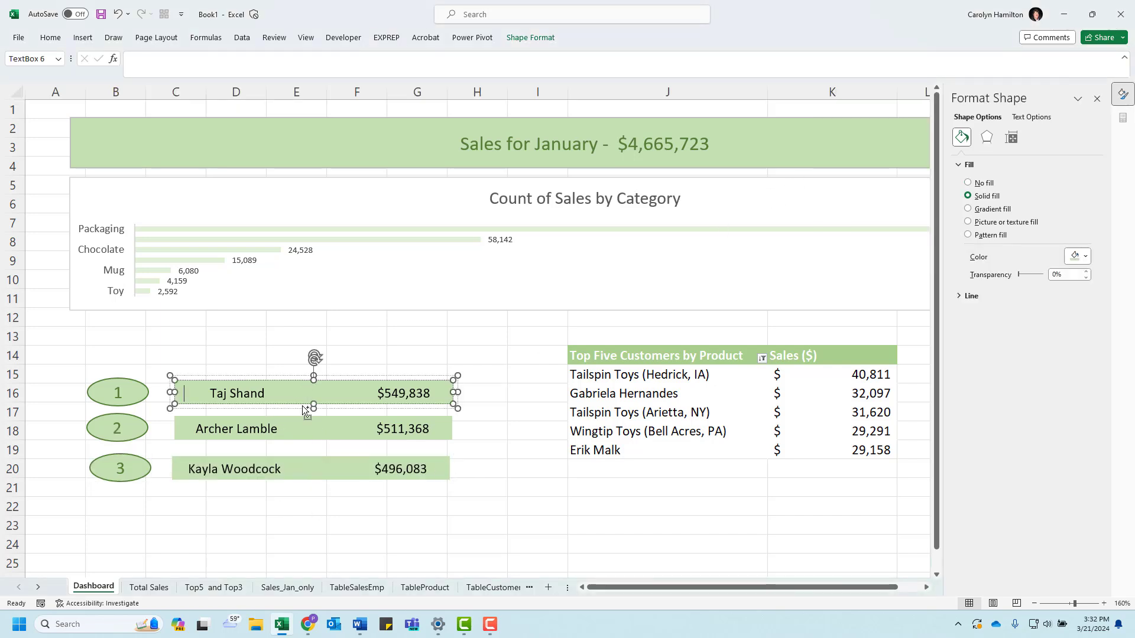
click(299, 429)
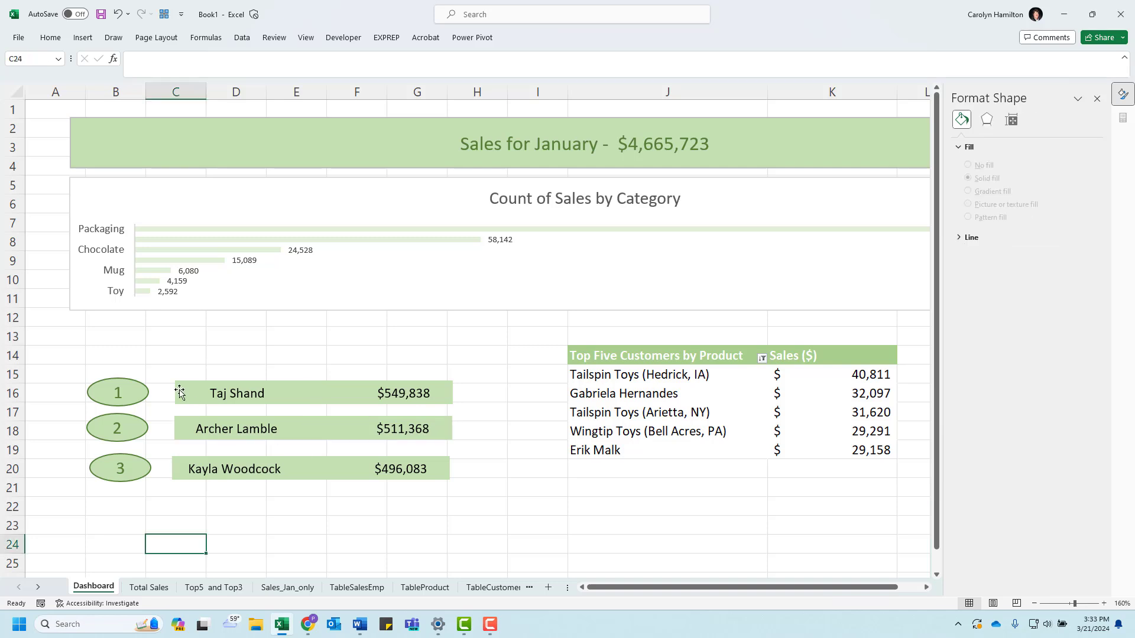
click(179, 393)
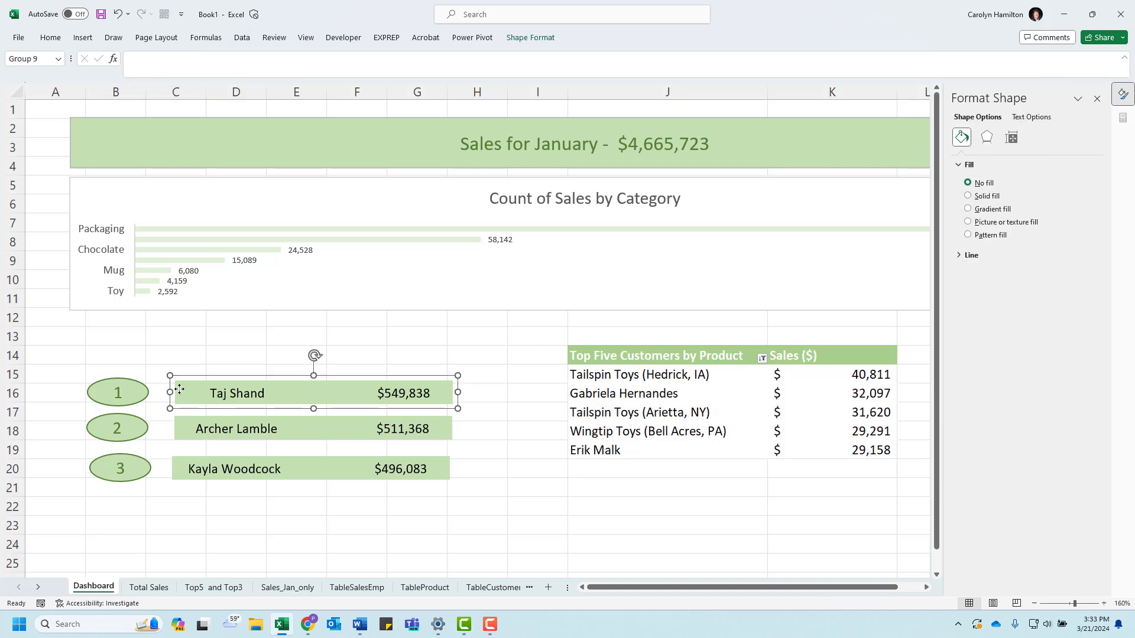
ctrl+click(185, 432)
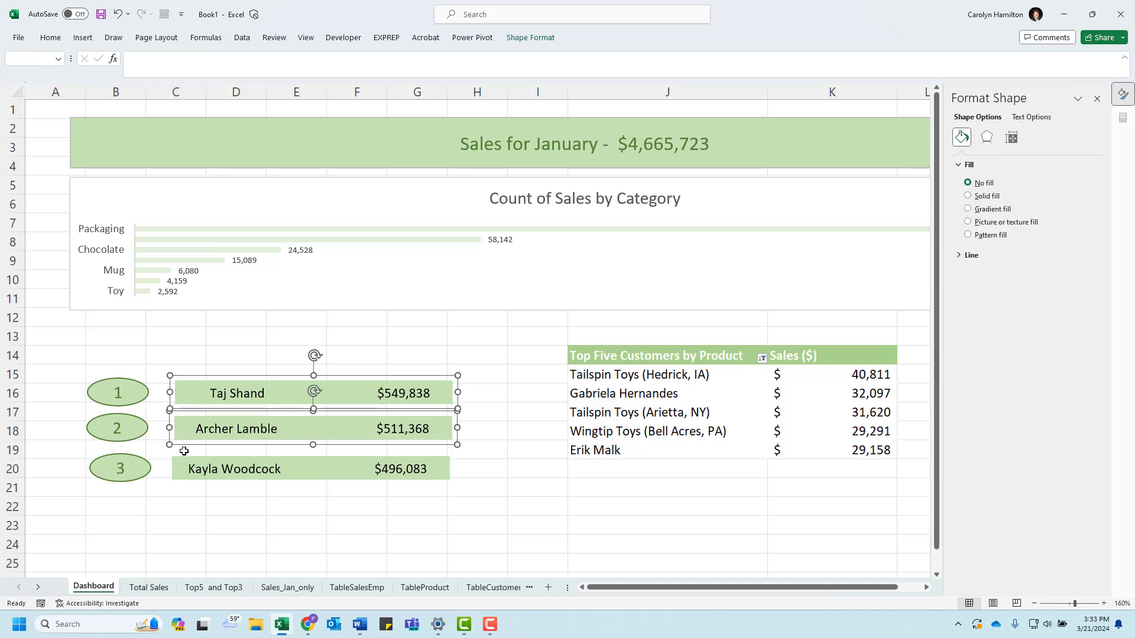
ctrl+click(185, 470)
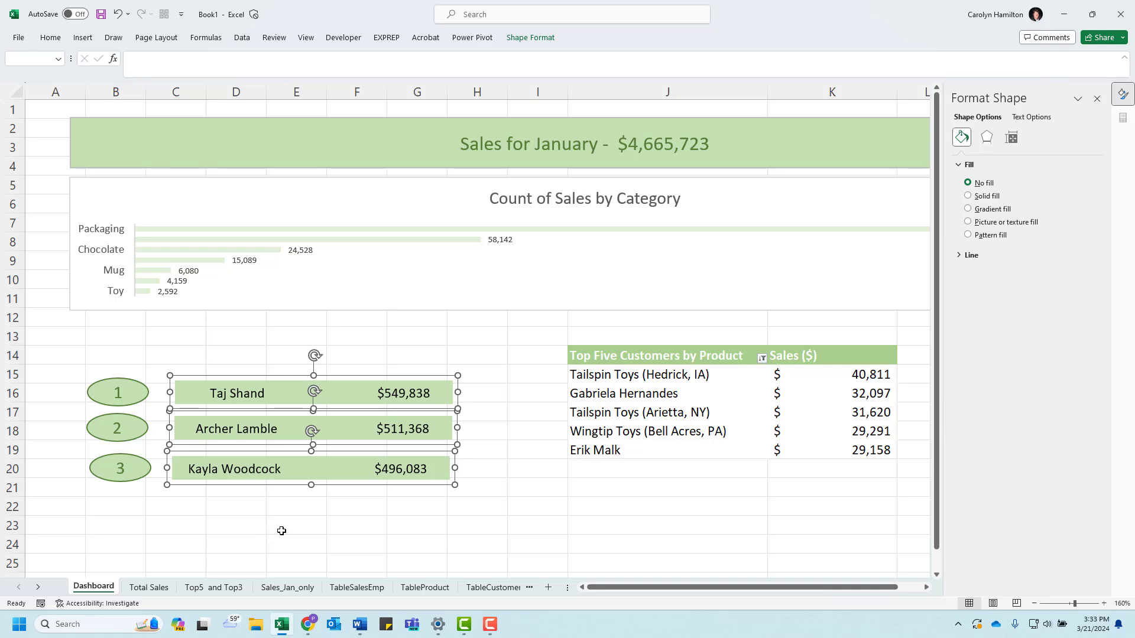
click(528, 37)
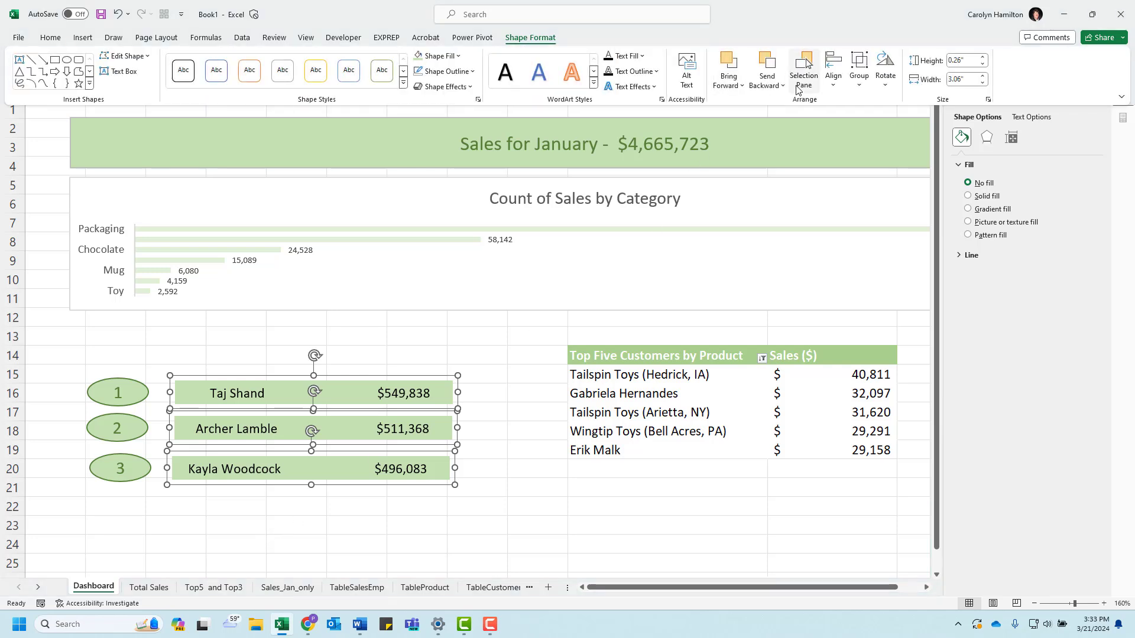
click(832, 86)
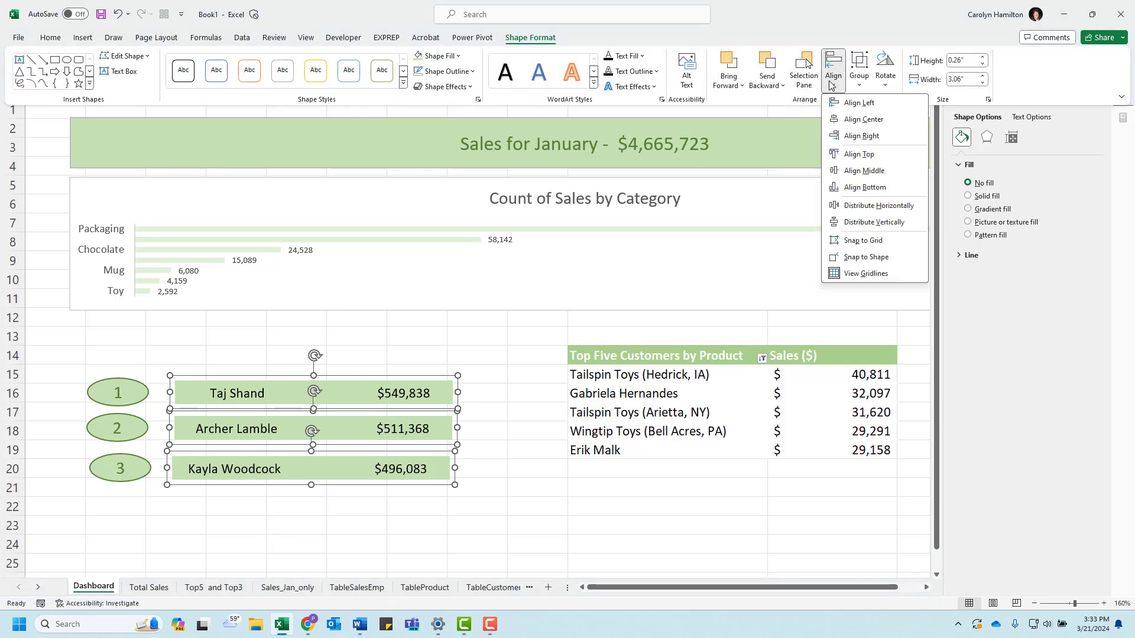
click(856, 102)
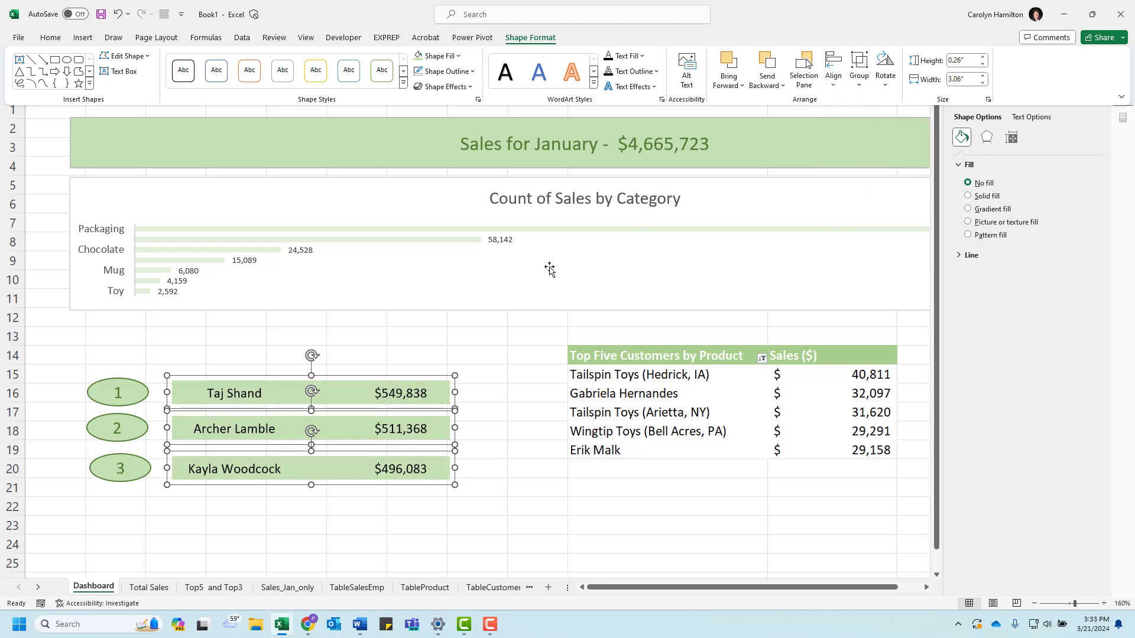
Step: Align the left edges of numbered ovals 1, 2 and 3 using Align Left
click(126, 407)
click(125, 399)
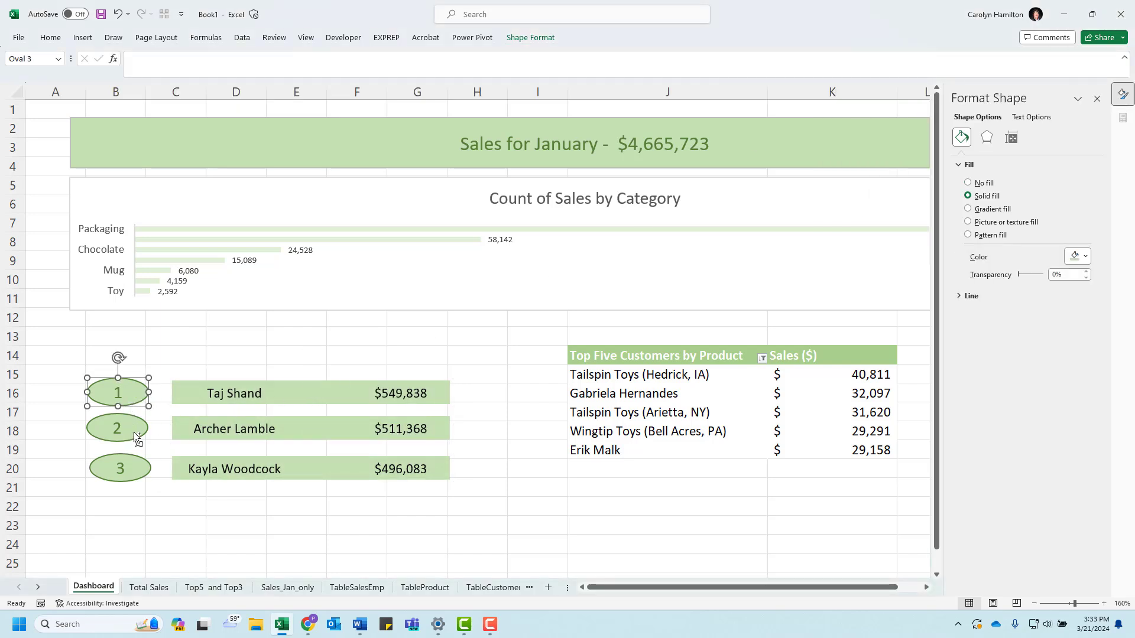
shift+click(136, 437)
shift+click(136, 471)
click(550, 39)
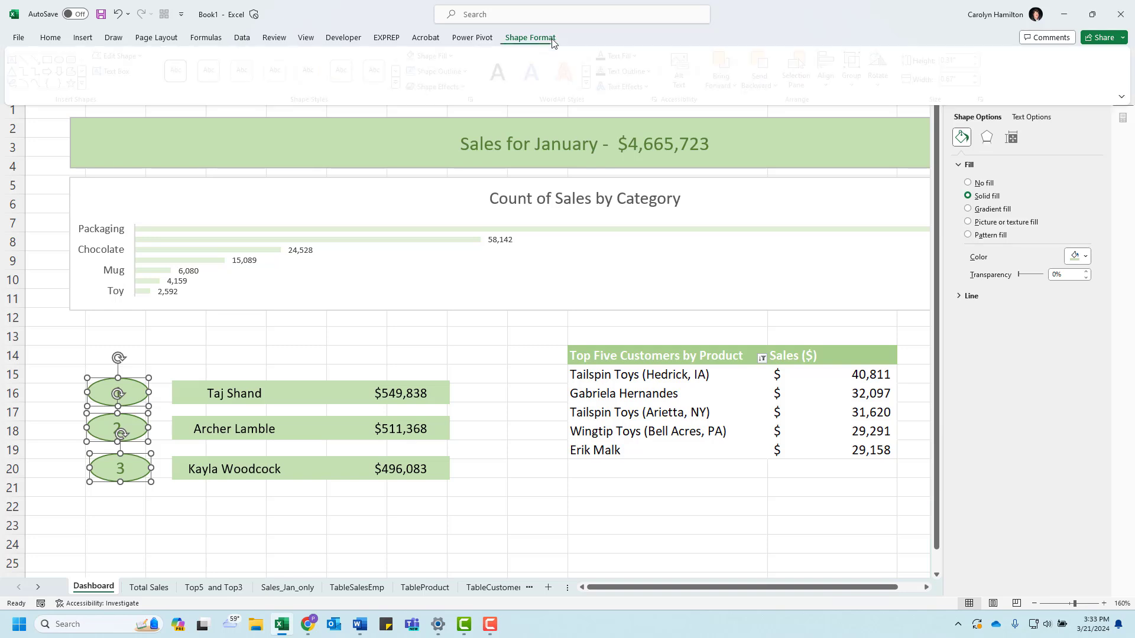
click(834, 70)
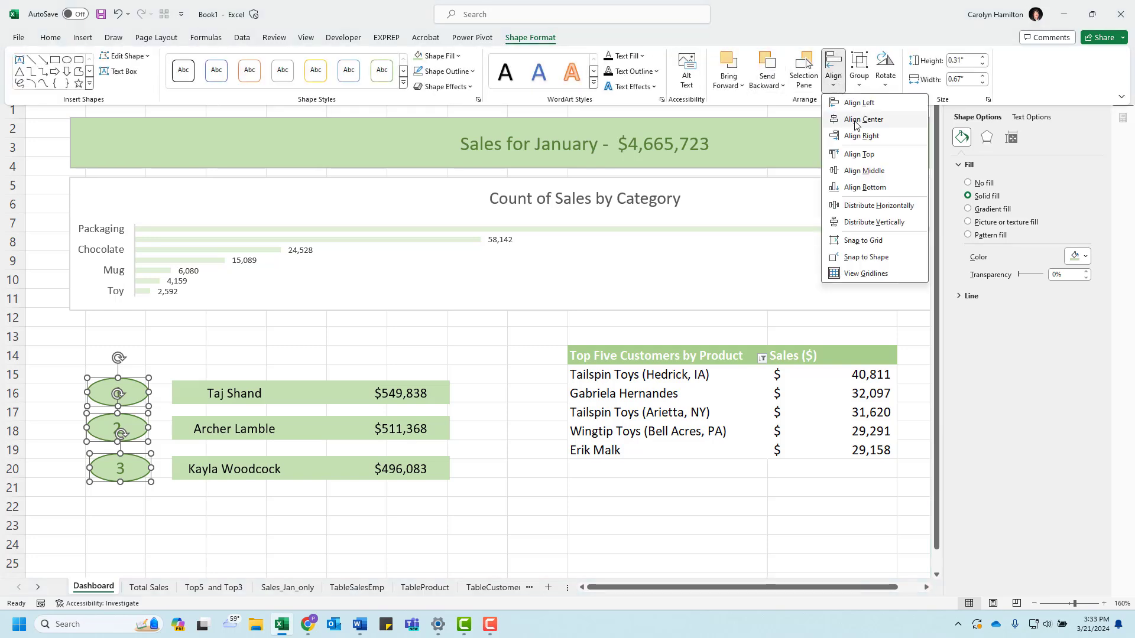
click(859, 103)
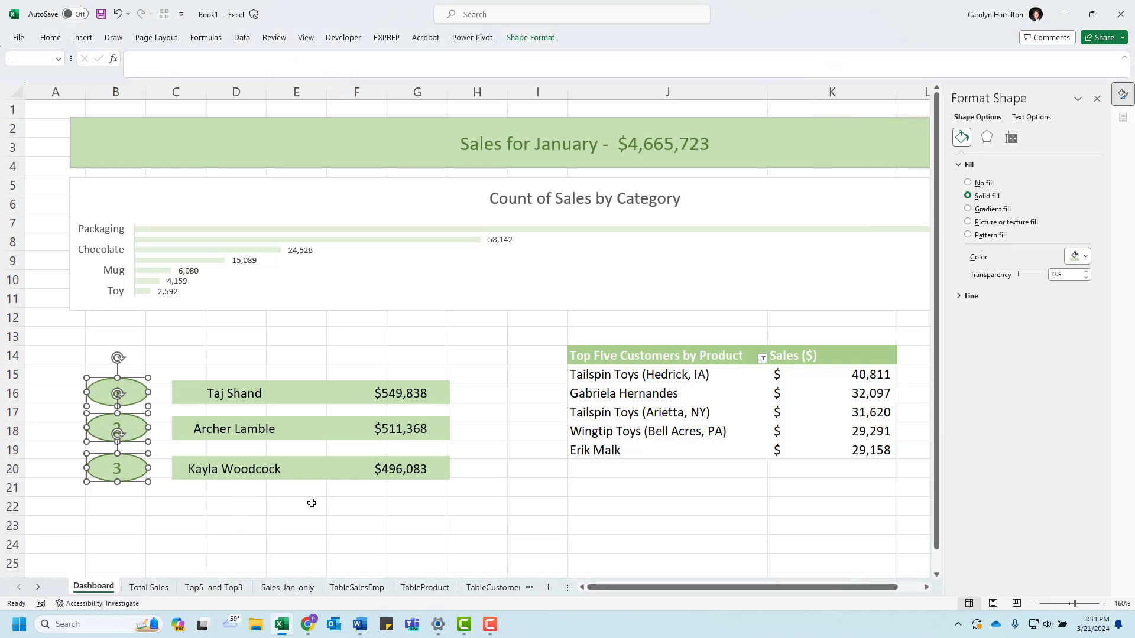
click(287, 522)
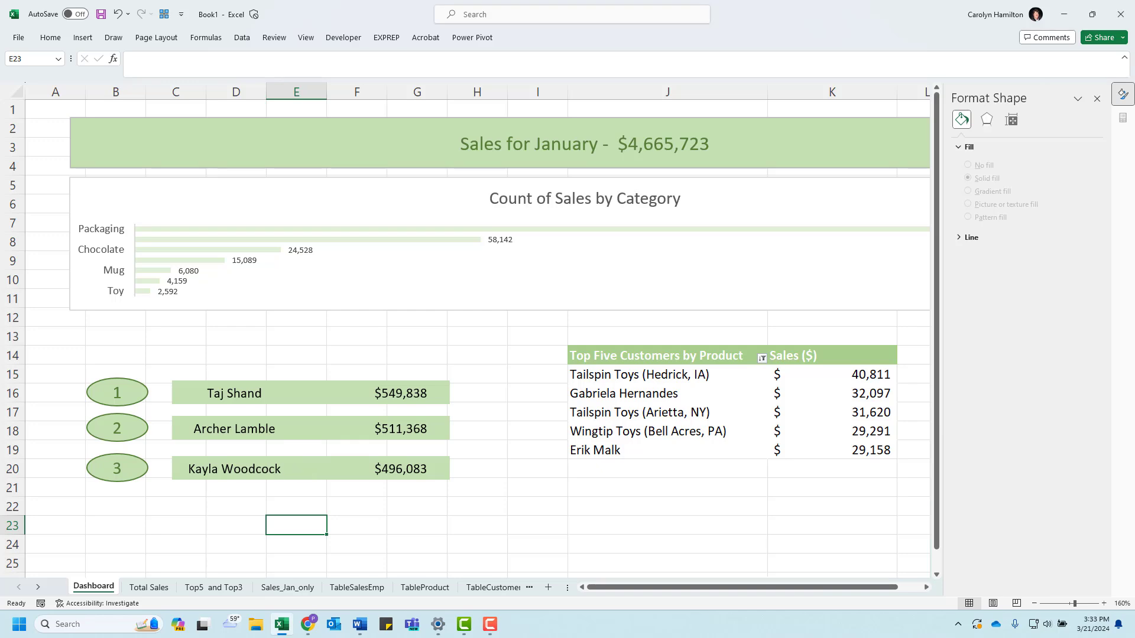
Step: Check the heading over the top three salespeople section in the Dashboard_January_Basic reference document in Word, and move its window aside
drag(0, 88, 674, 81)
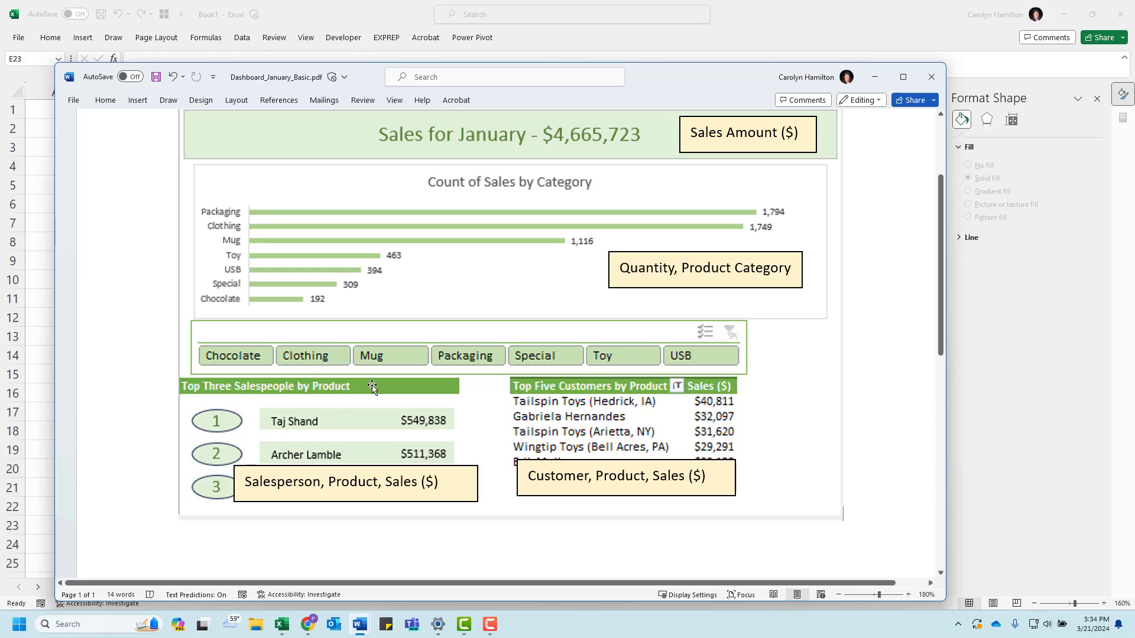
mouse_move(695, 83)
mouse_down()
mouse_move(0, 97)
mouse_move(526, 120)
mouse_move(684, 100)
mouse_up()
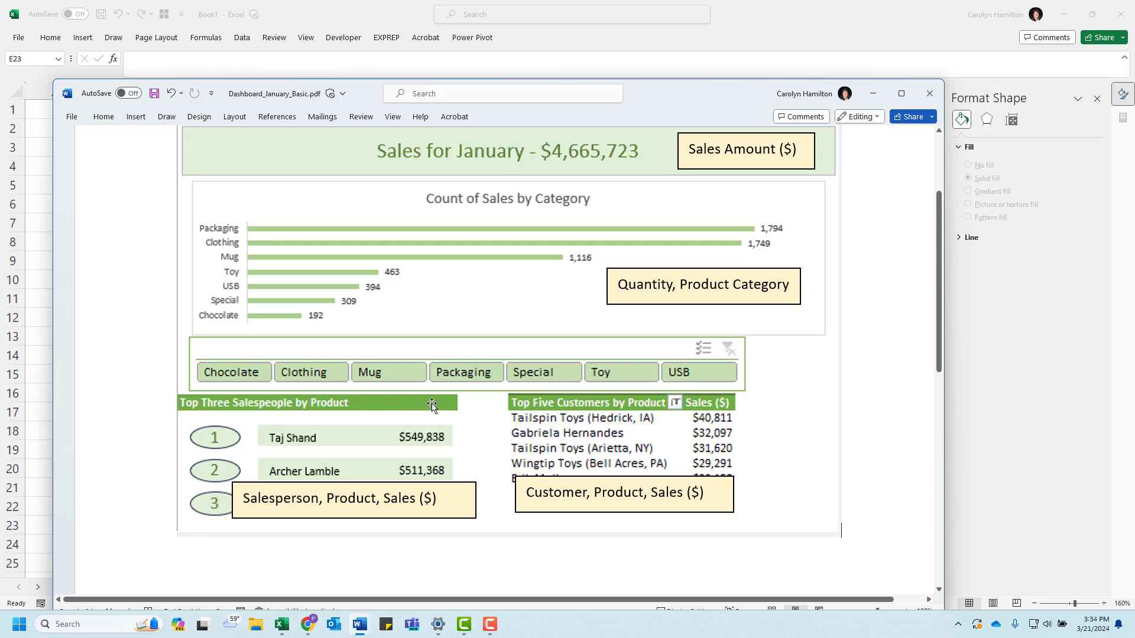
drag(665, 101, 0, 101)
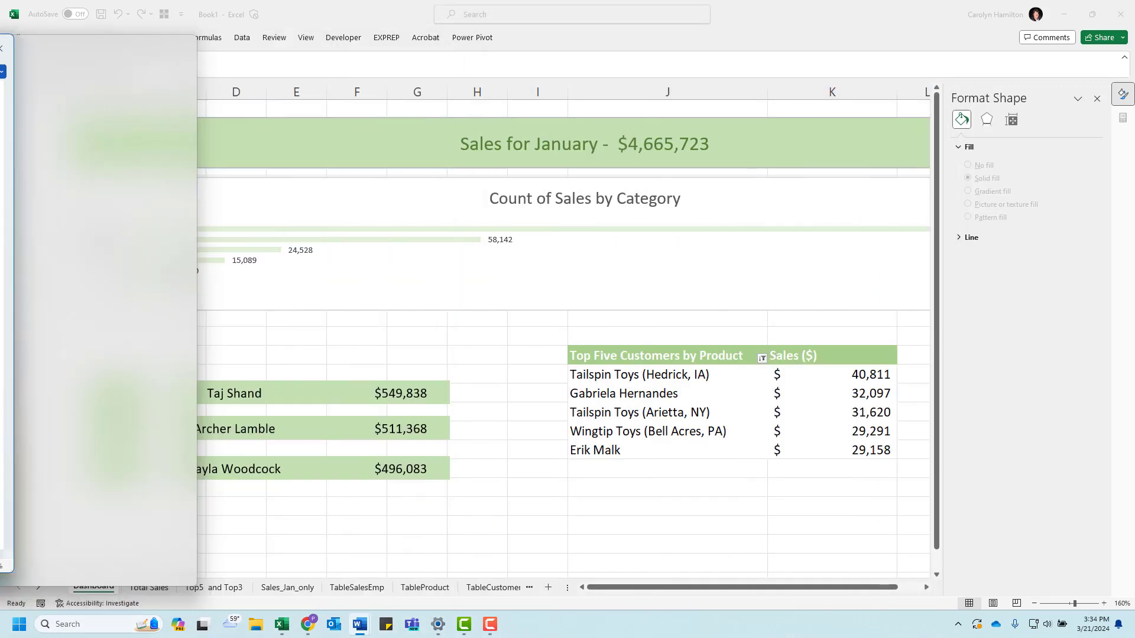
Step: Enter the heading "Top Three Salespeople by Product" in cell B14, above the salesperson bars
drag(117, 355, 445, 347)
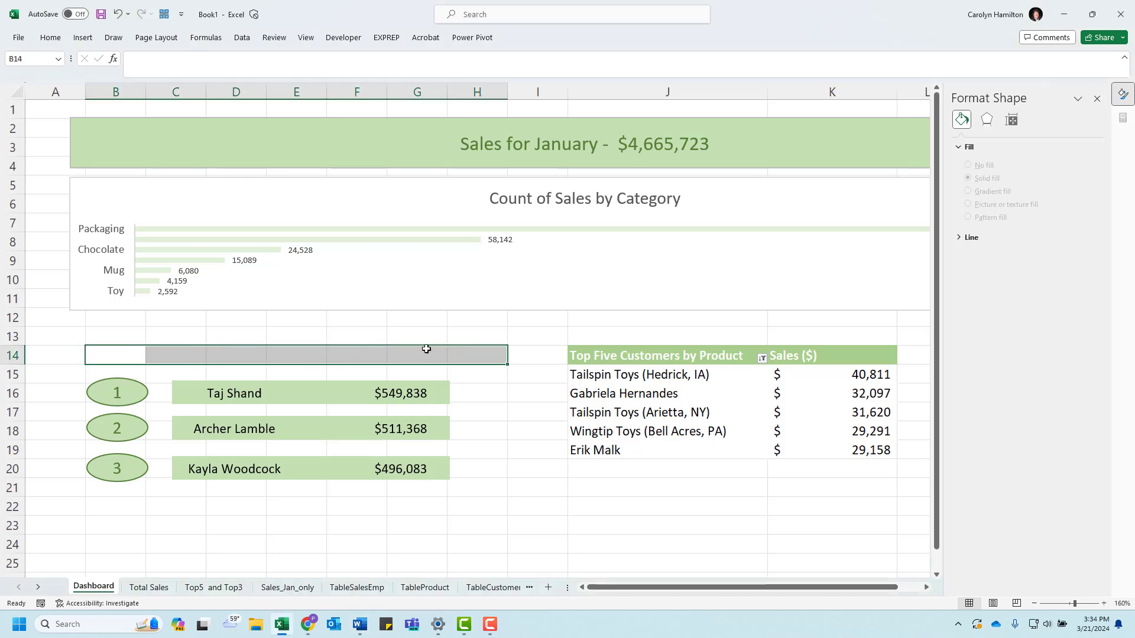
click(81, 37)
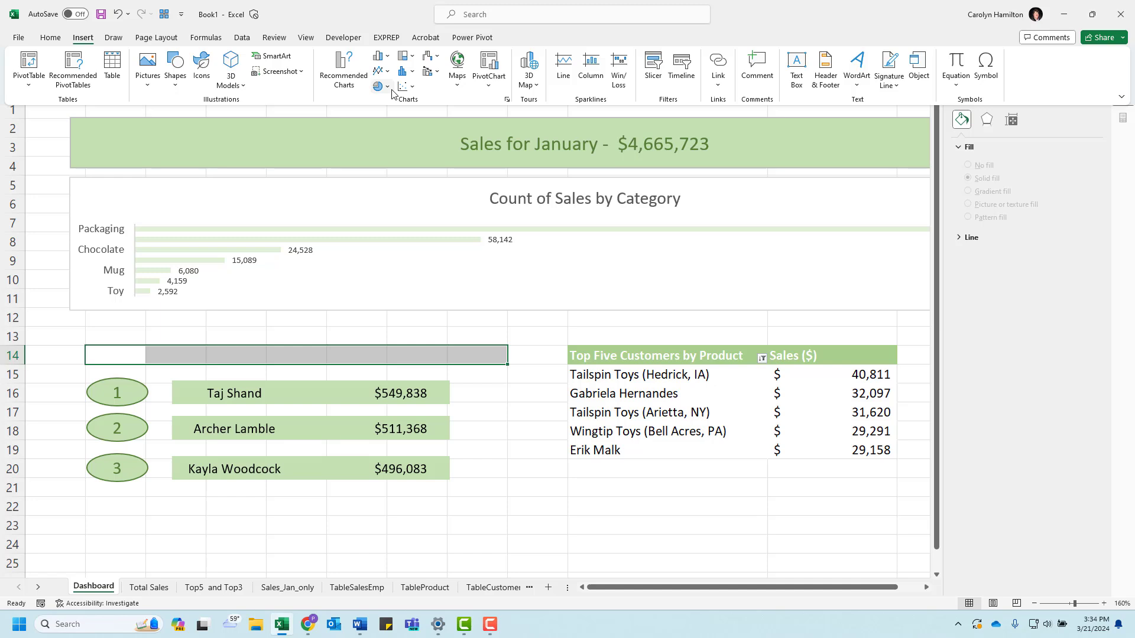
click(113, 356)
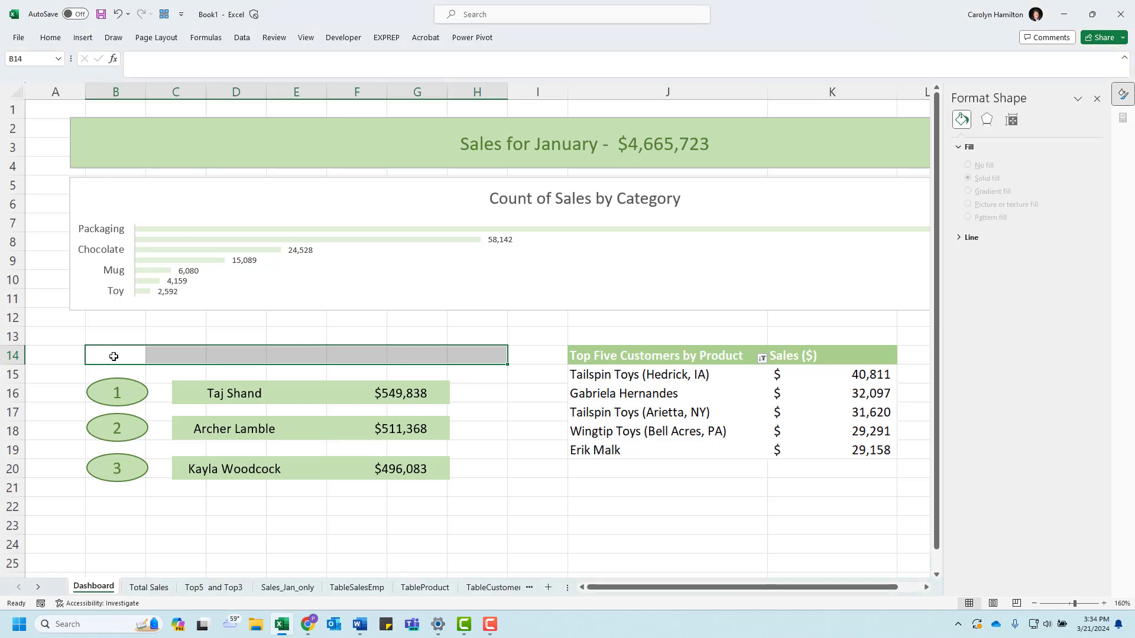
text(Top)
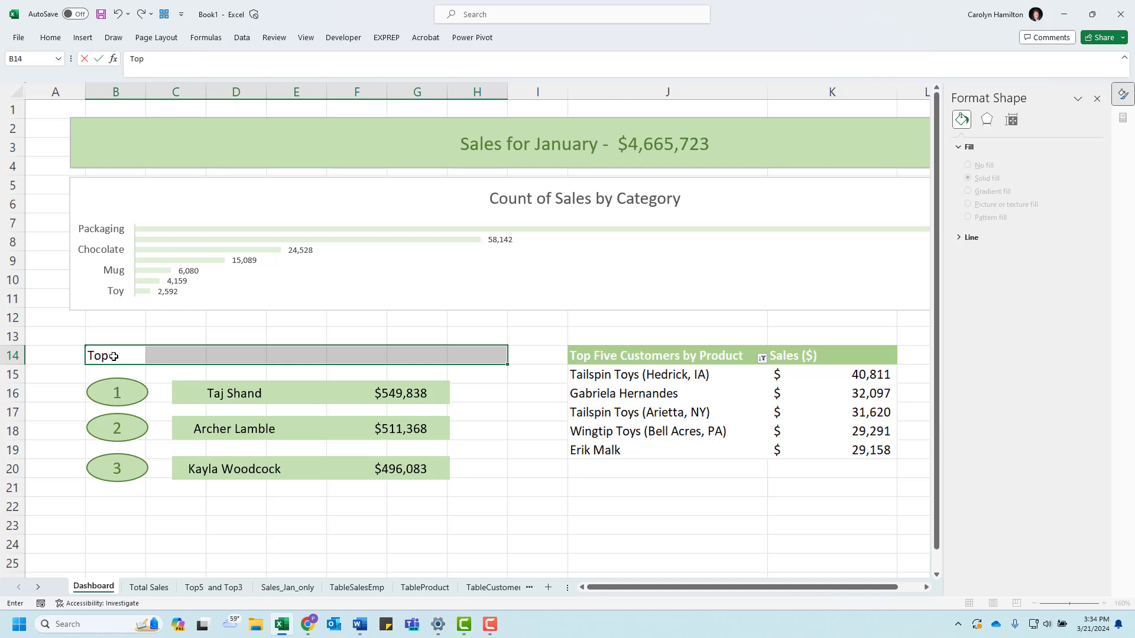
text( Three Salepeop)
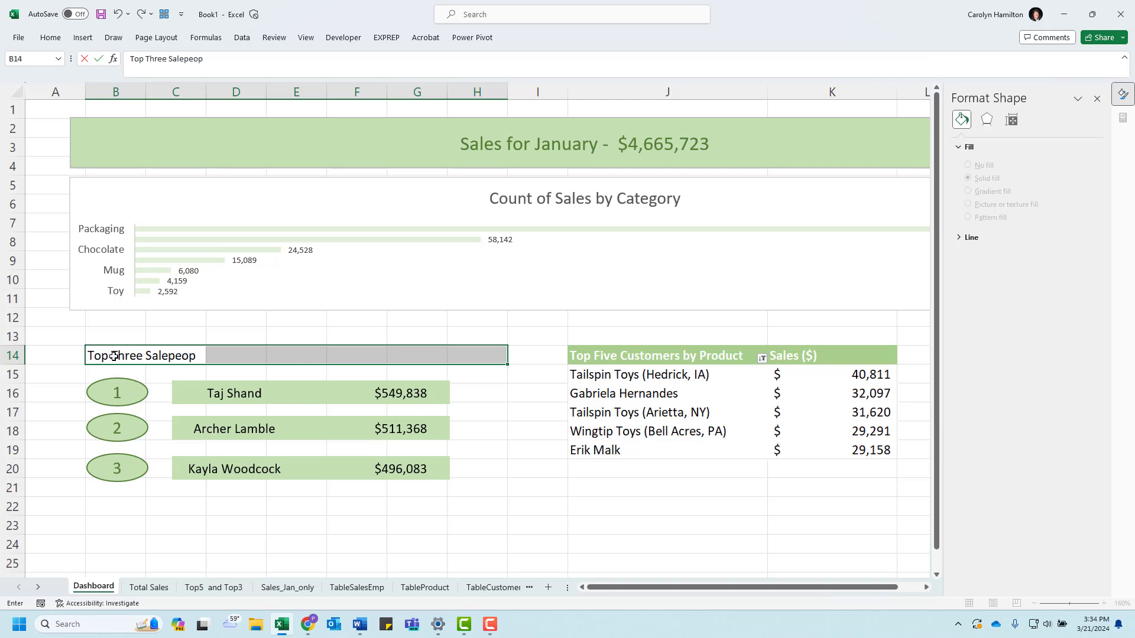
text(le by P)
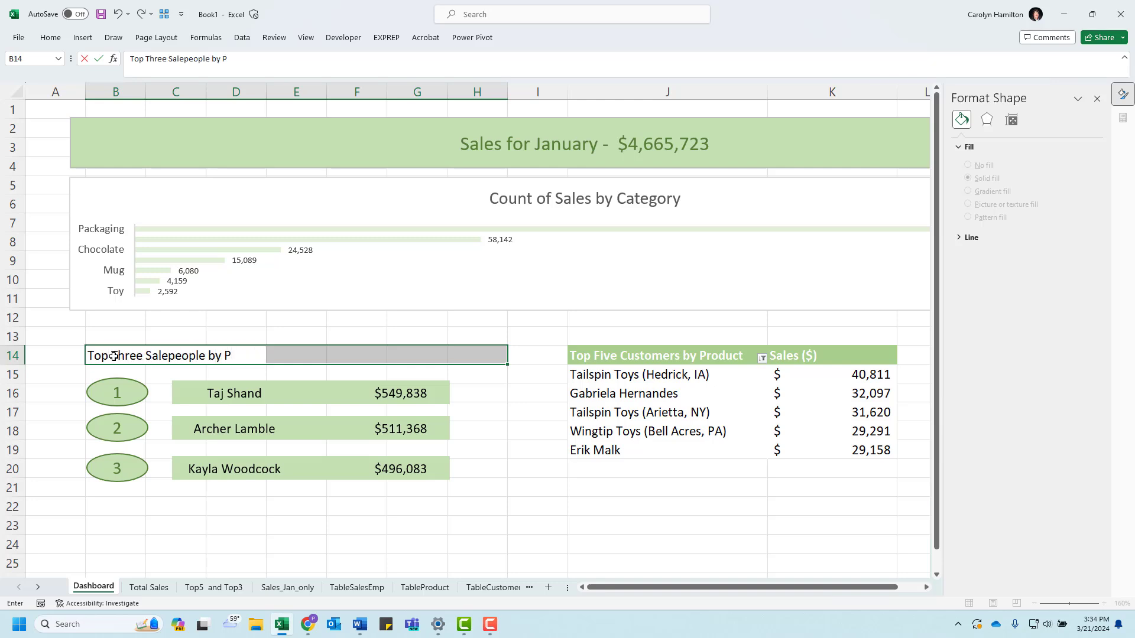
key(BackSpace)
key(BackSpace)
key(BackSpace)
key(BackSpace)
key(BackSpace)
key(BackSpace)
key(BackSpace)
key(BackSpace)
key(BackSpace)
text(speople by P)
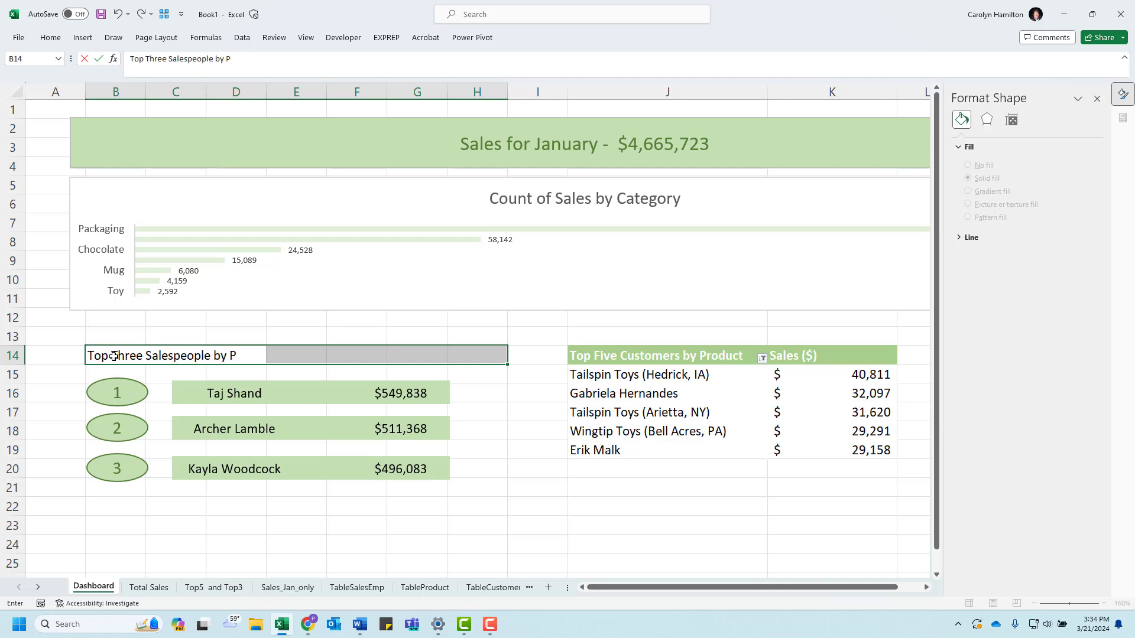
text(roduce)
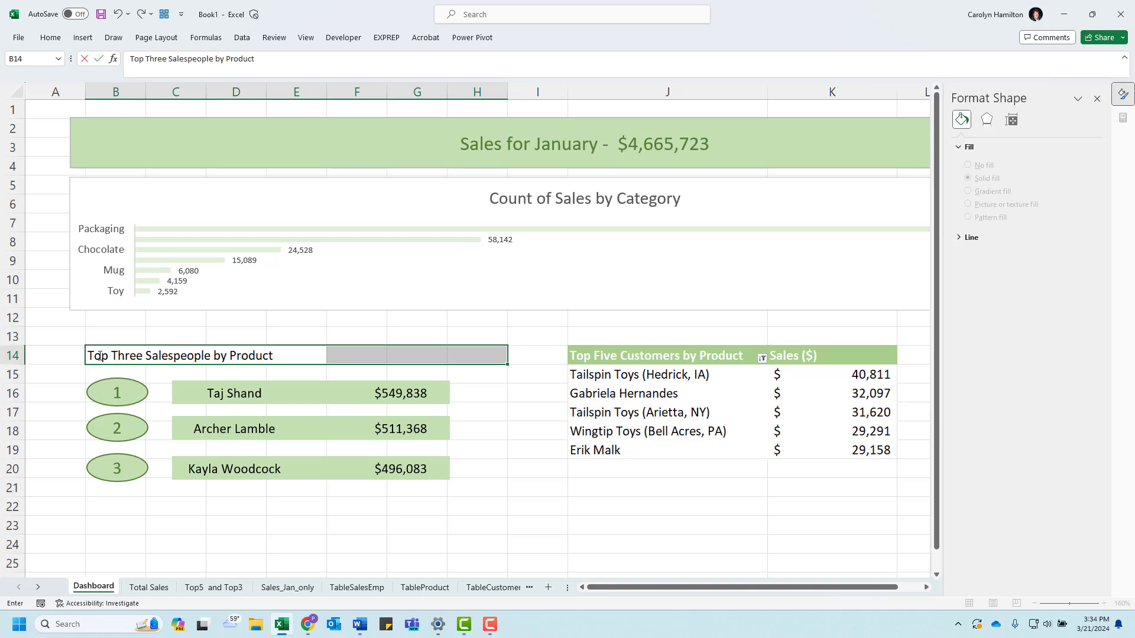
Step: Set the horizontal alignment of heading cells B14:H14 to Center Across Selection
drag(475, 360, 115, 355)
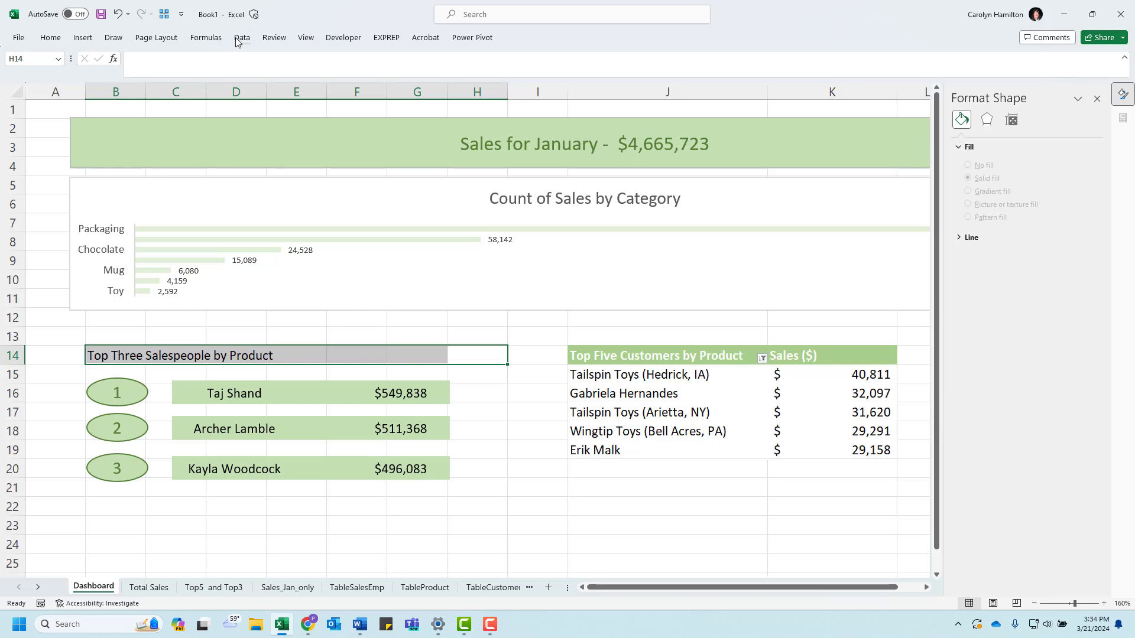
click(52, 39)
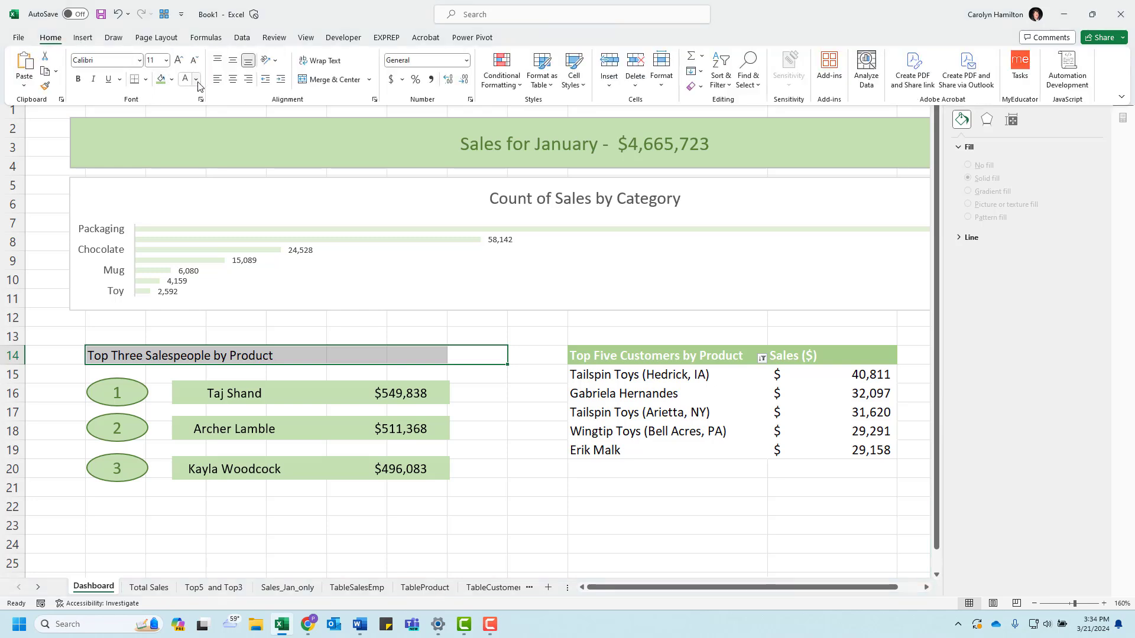
click(375, 100)
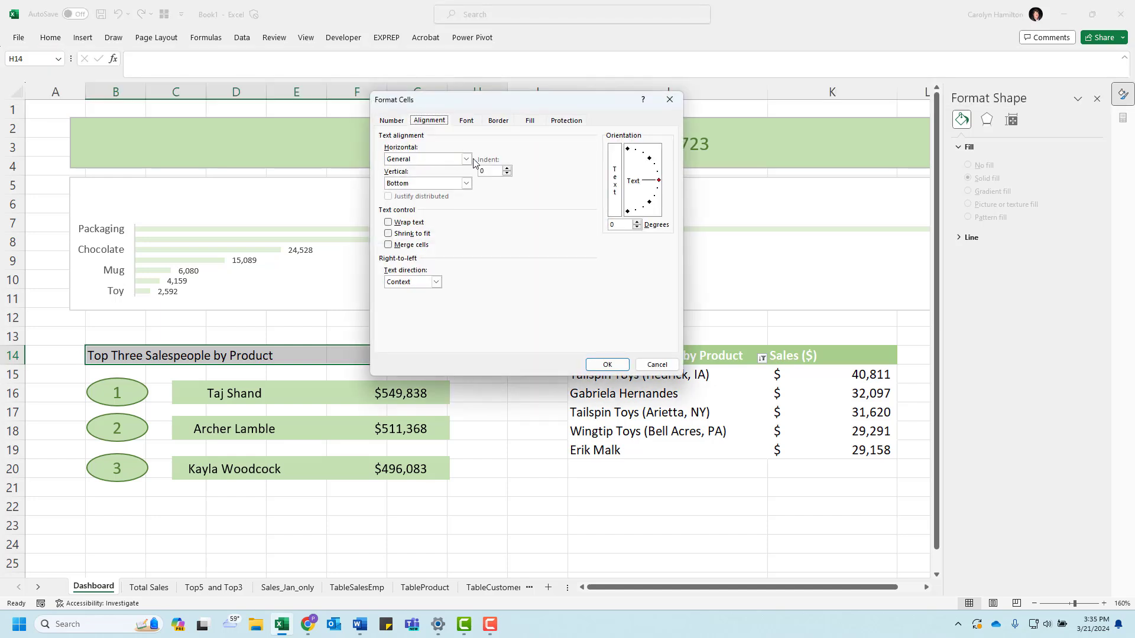
click(467, 159)
click(442, 216)
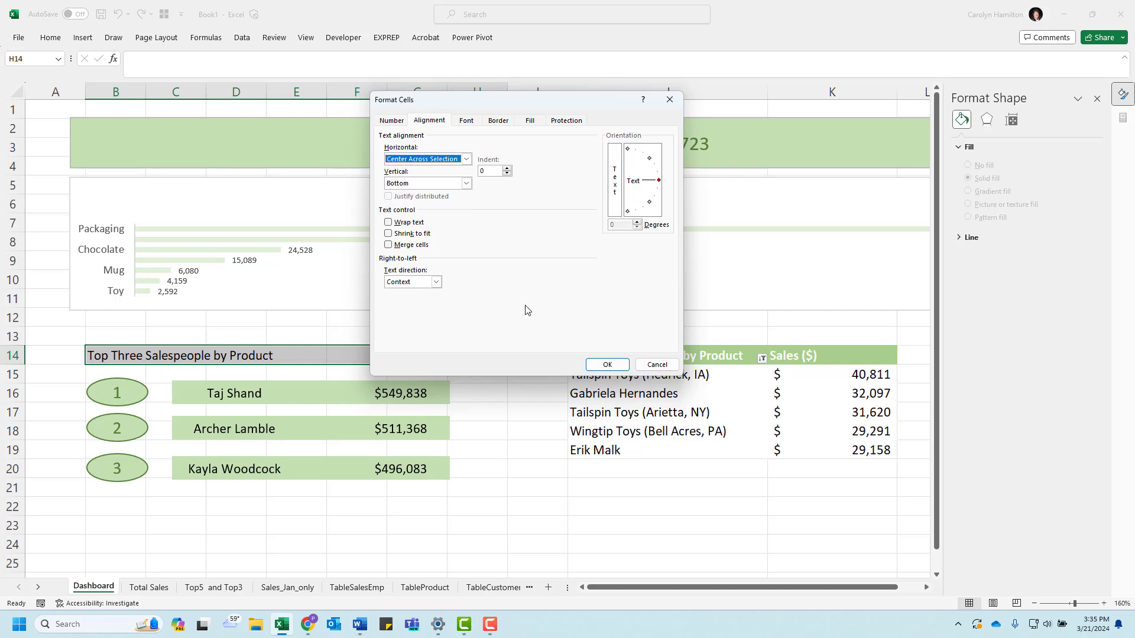
click(598, 365)
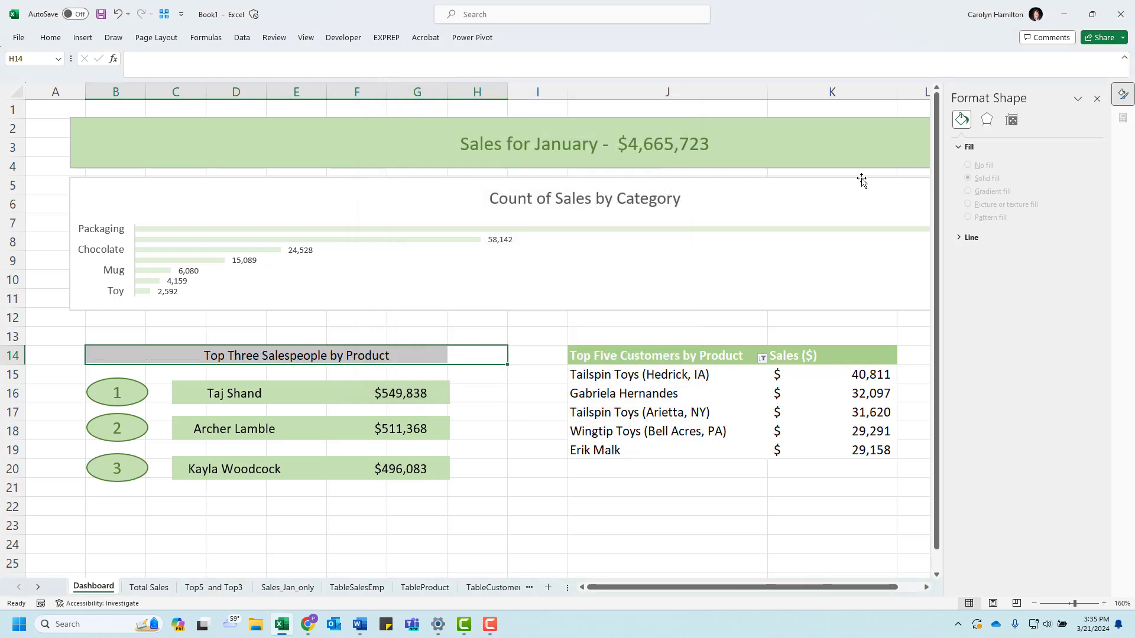
Step: Apply a green fill and white font color to heading cells B14:H14, matching the customer table's header
click(59, 40)
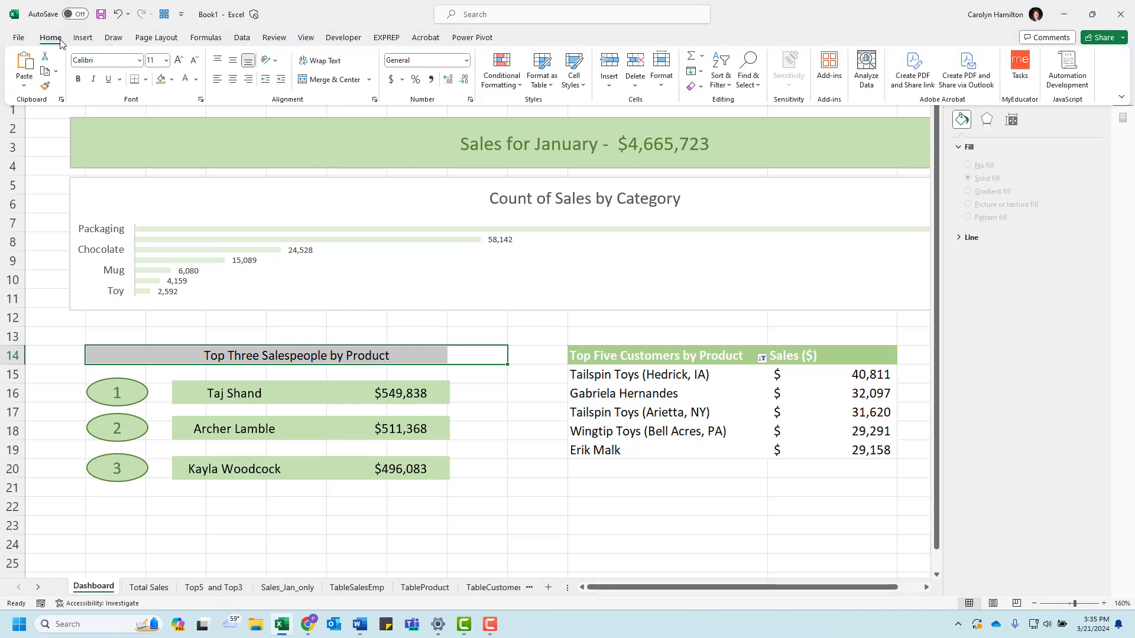
click(162, 83)
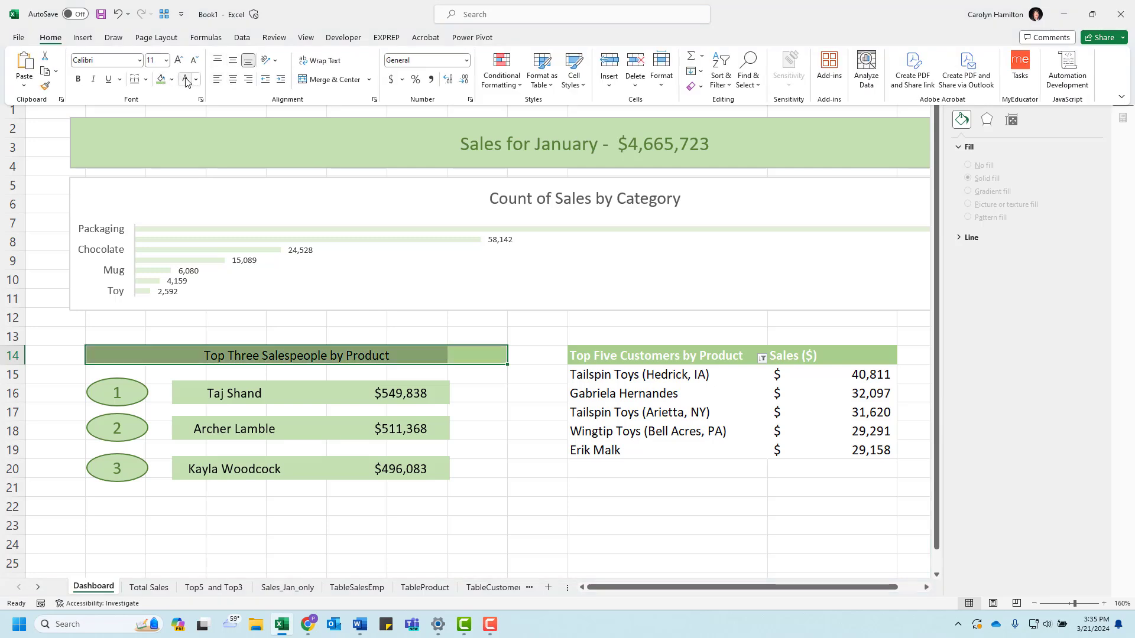
click(186, 81)
Step: Set the horizontal alignment of the salespeople heading cells B14:H14 to Left (Indent)
key(ctrl+1)
click(467, 159)
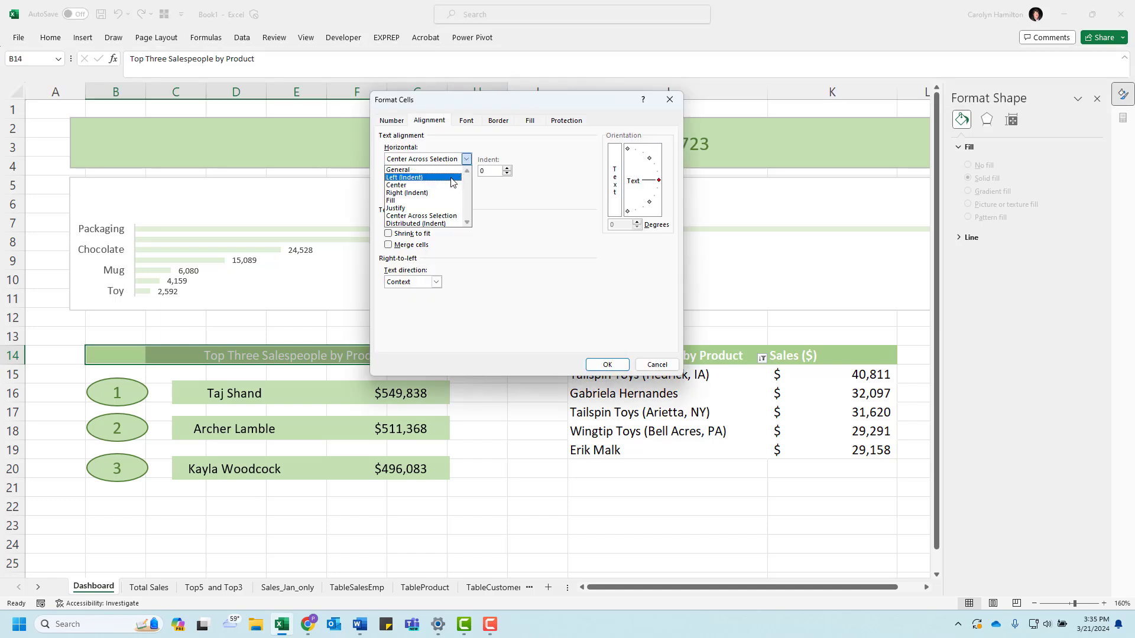
click(453, 178)
click(602, 366)
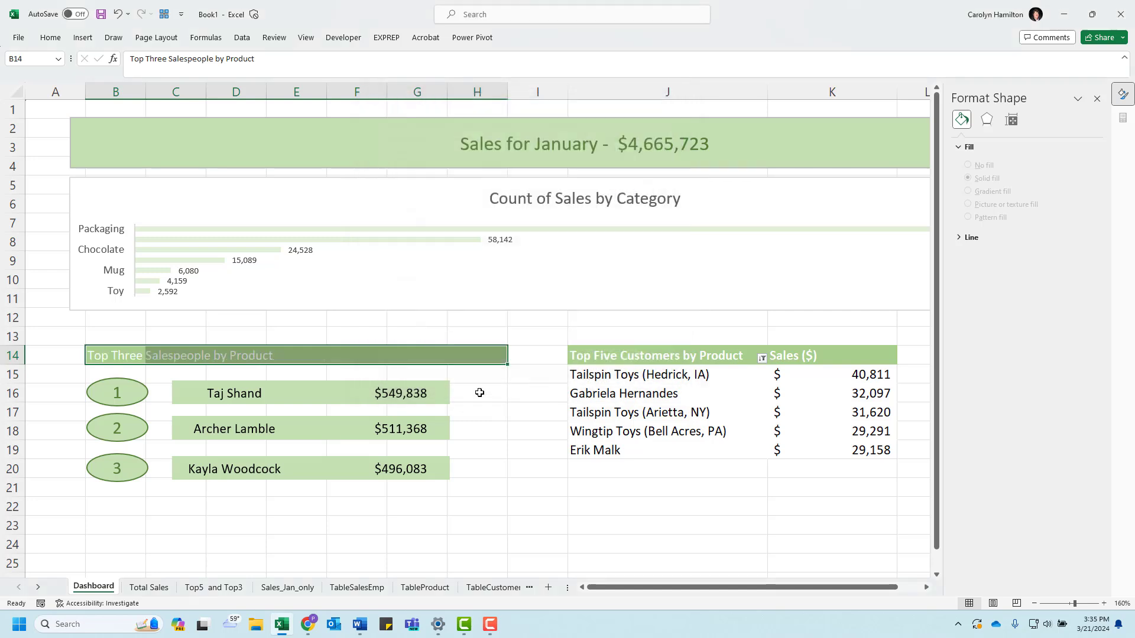
click(305, 511)
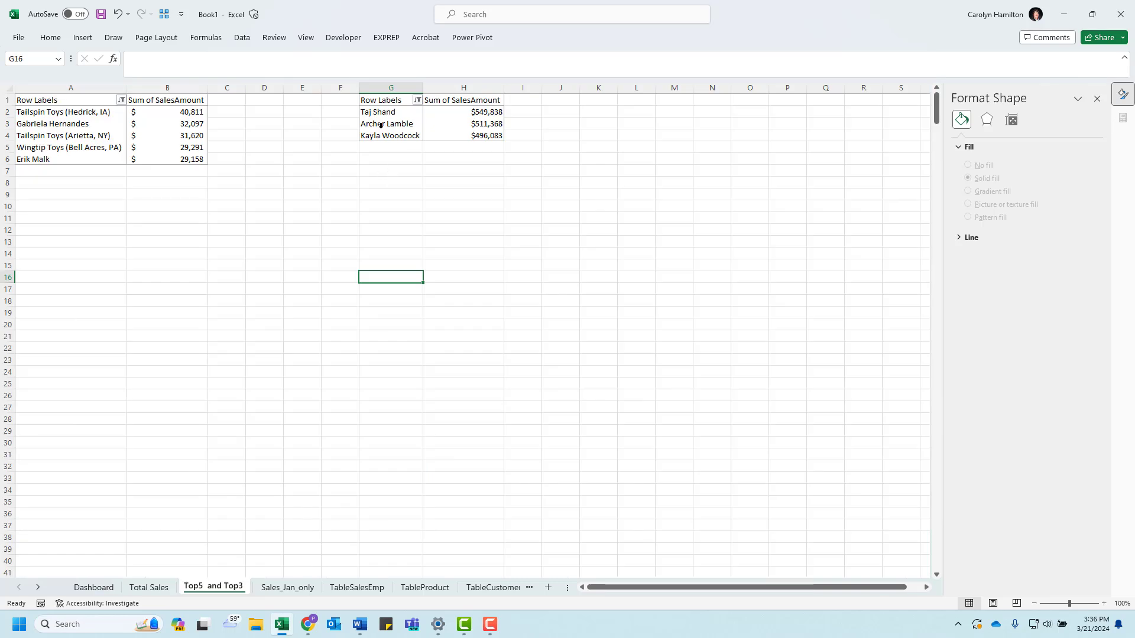
Step: Insert a Category slicer for the salesperson PivotTable on the Top5 and Top3 sheet
click(381, 127)
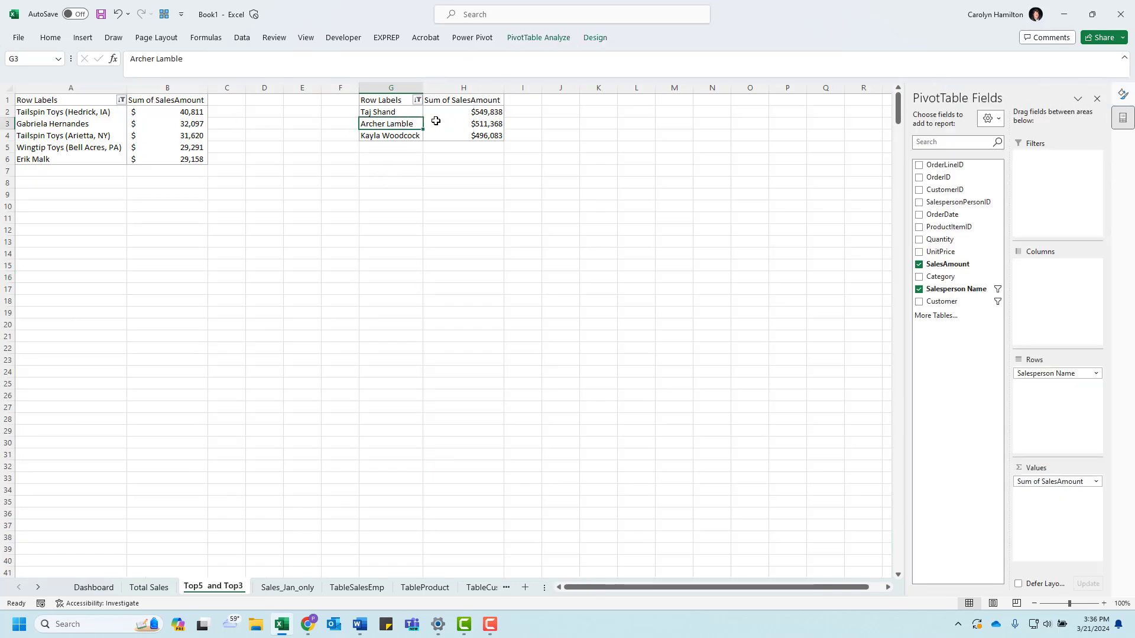
click(540, 39)
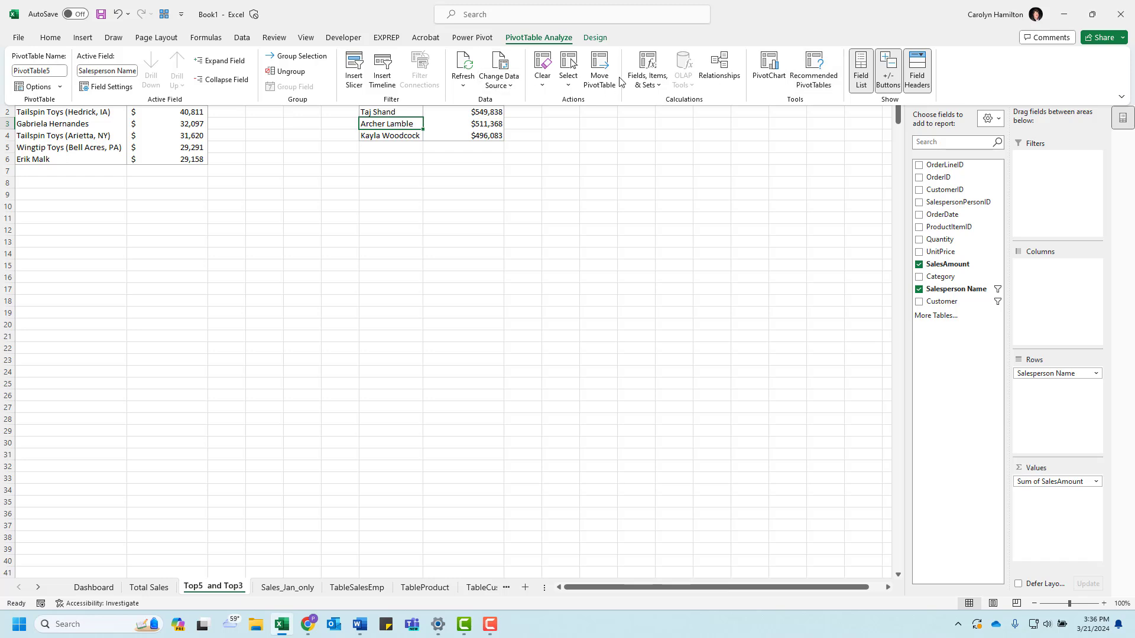
click(88, 39)
click(653, 68)
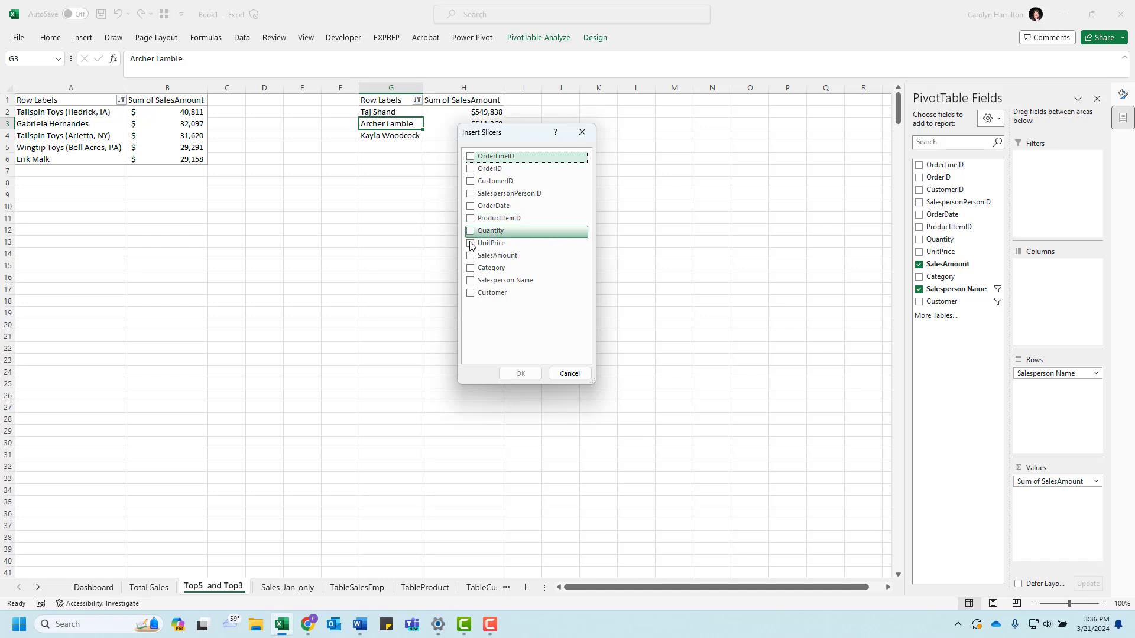
click(470, 271)
click(520, 373)
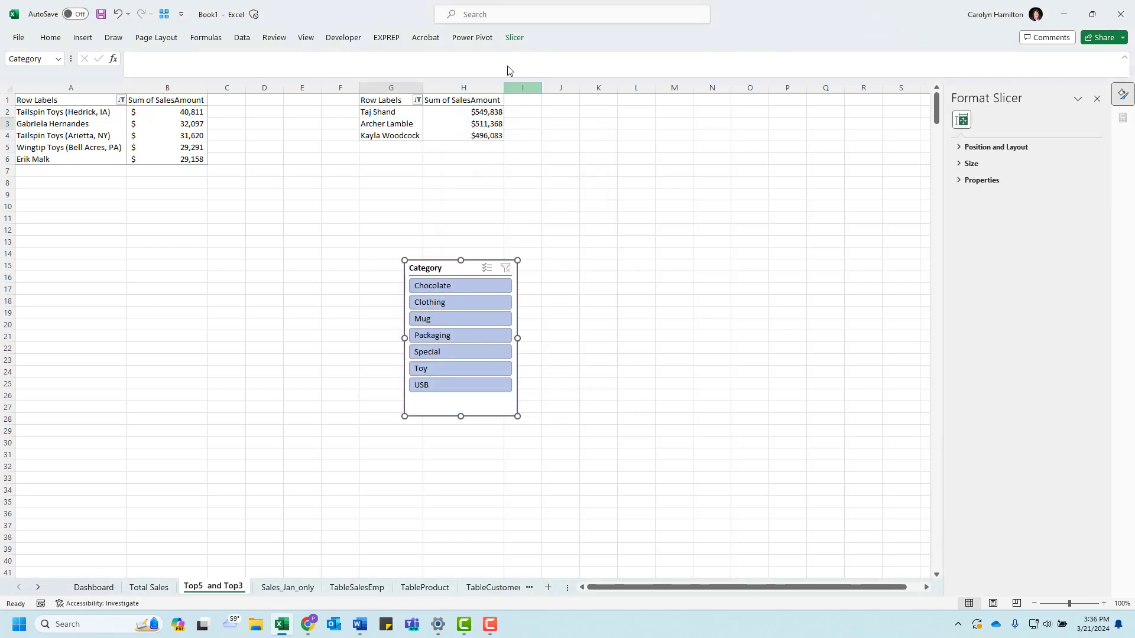
Step: Test the Category slicer on the salesperson PivotTable by filtering by Chocolate, Clothing and Mug in turn
click(514, 38)
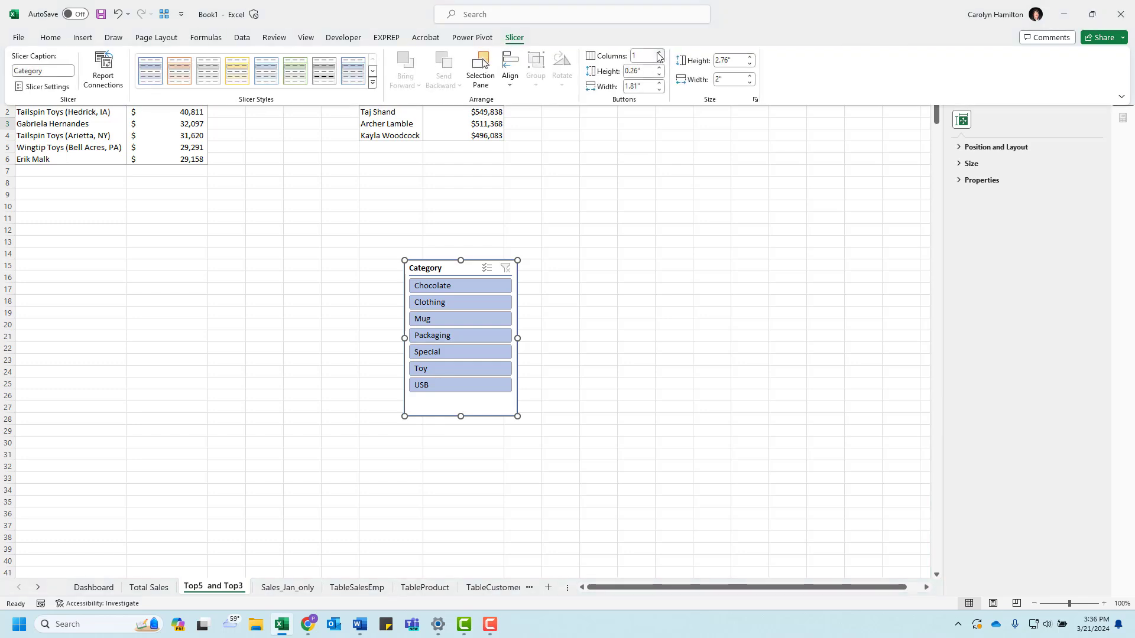
click(441, 272)
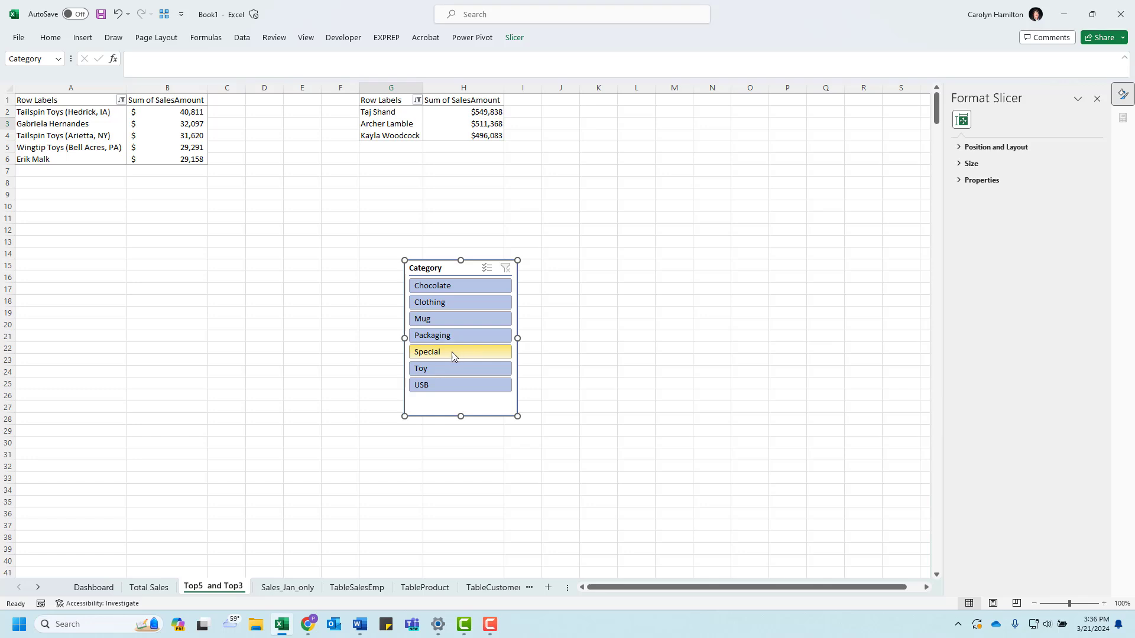
click(433, 287)
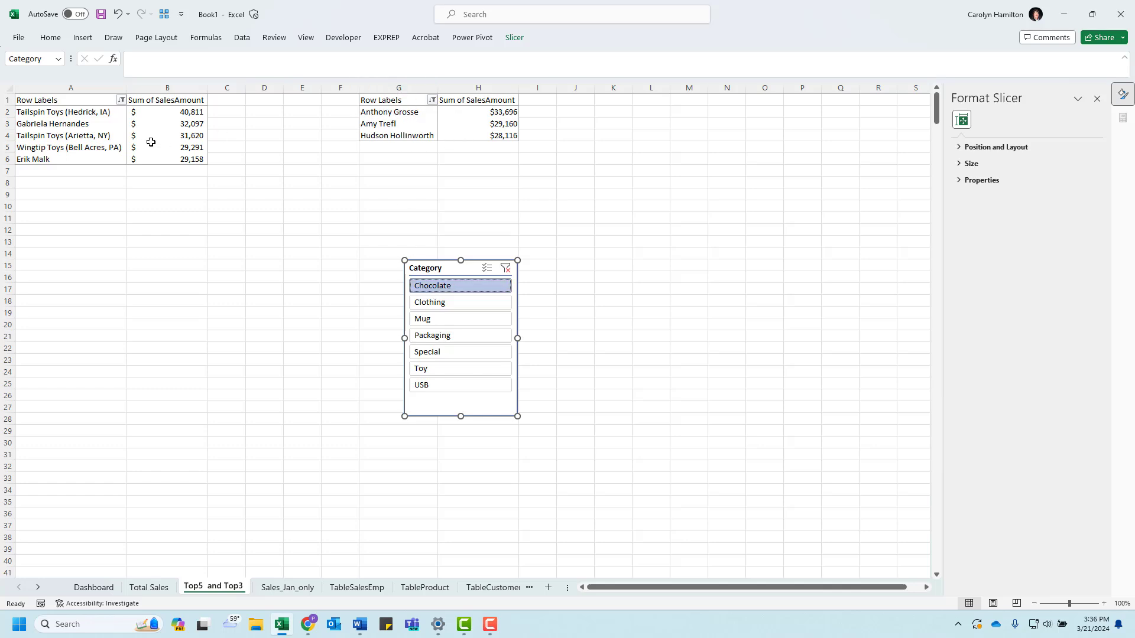
click(438, 304)
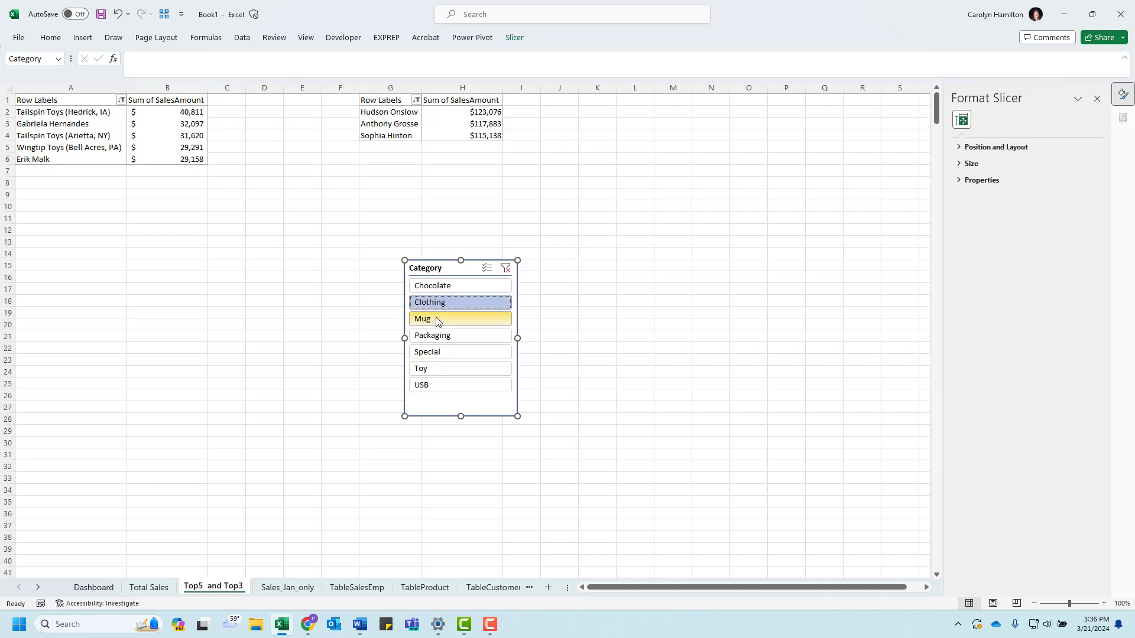
click(437, 320)
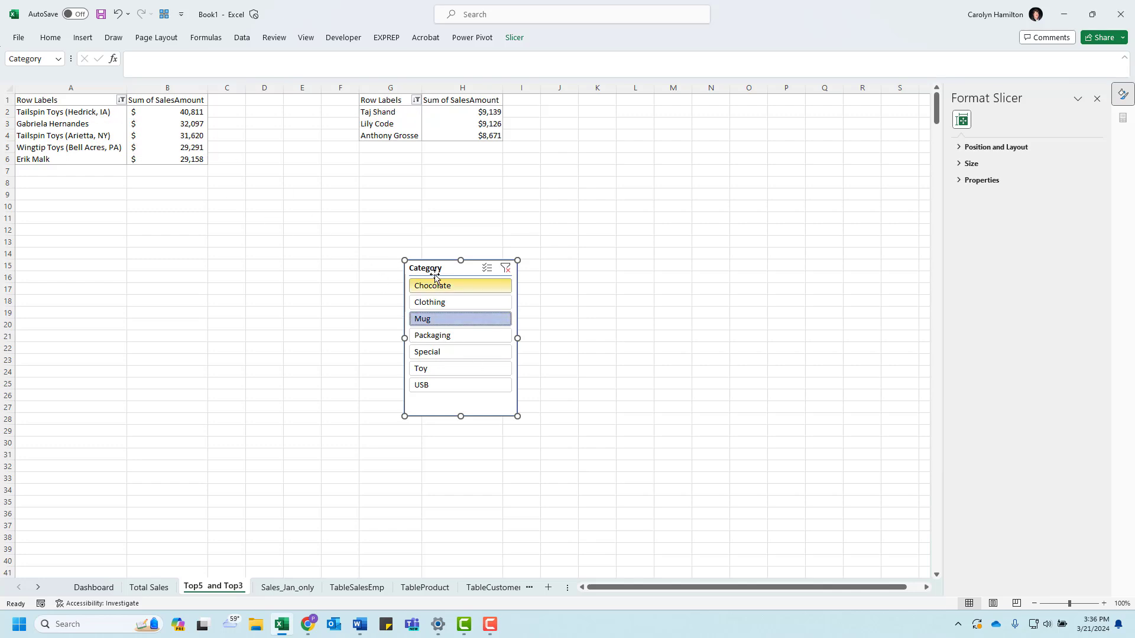
Step: Connect the Category slicer to the customer PivotTable, PivotTable3, as well, through its report connections
click(514, 39)
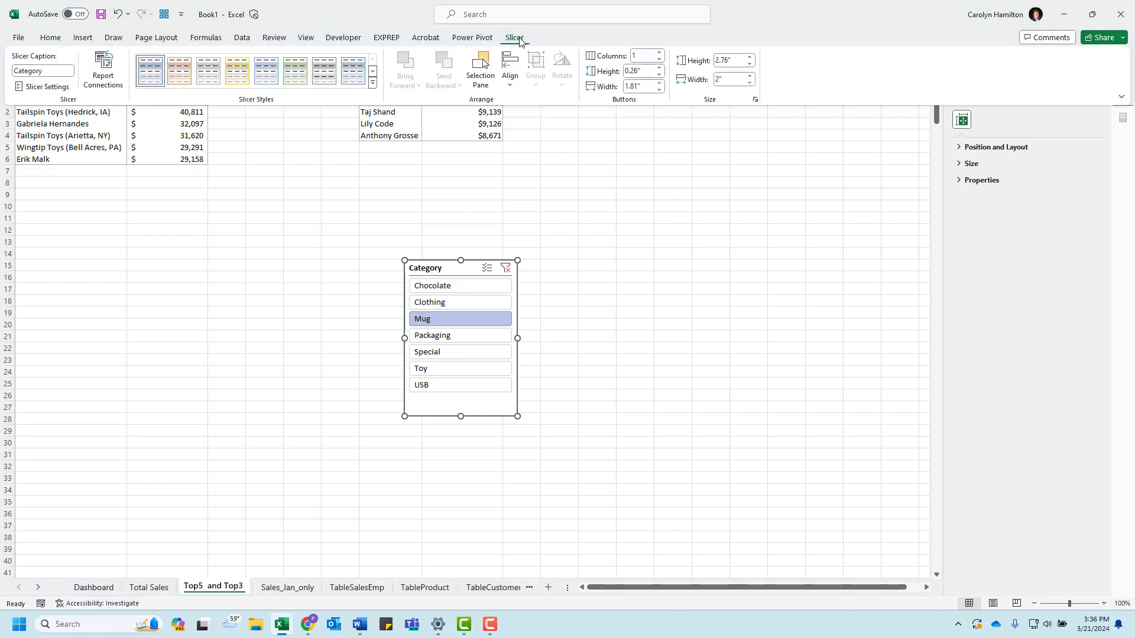
click(99, 74)
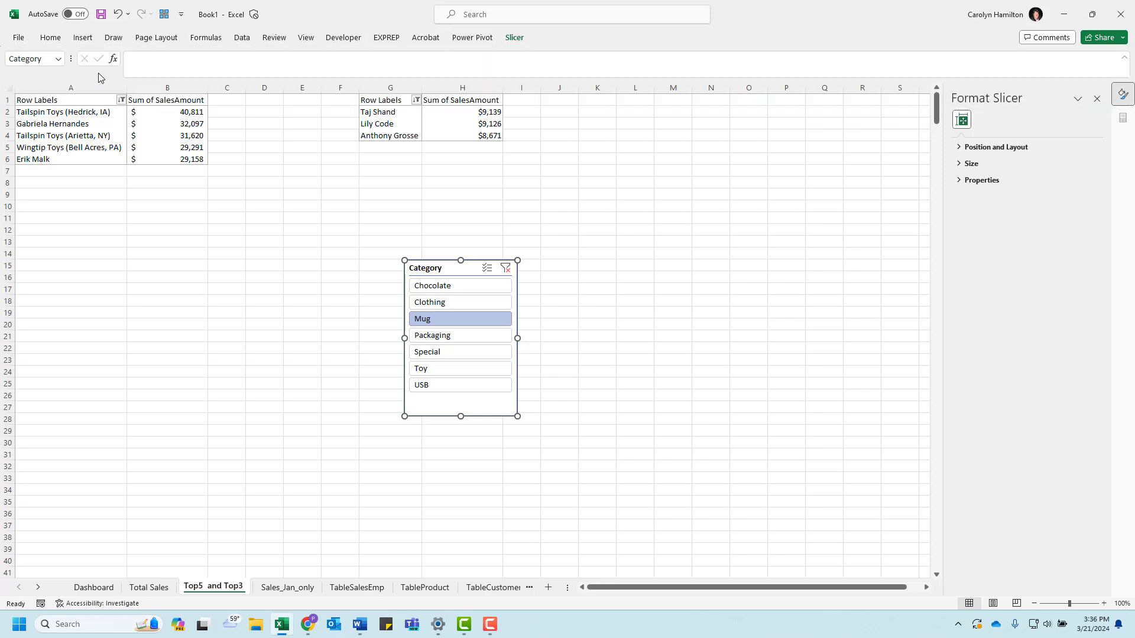
drag(549, 211, 640, 149)
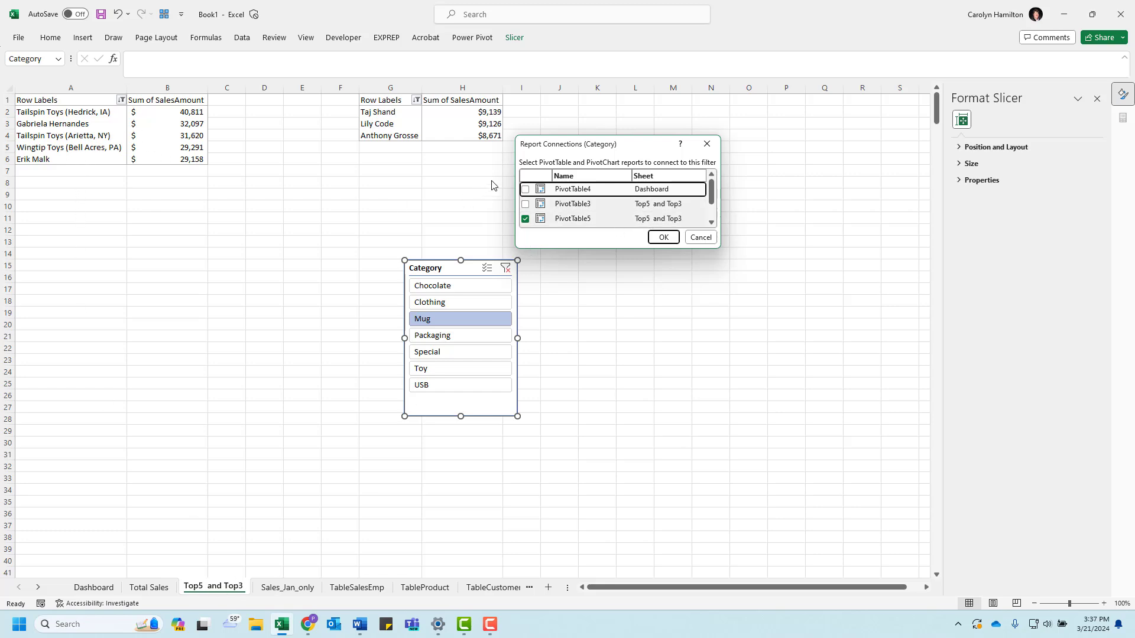
click(525, 204)
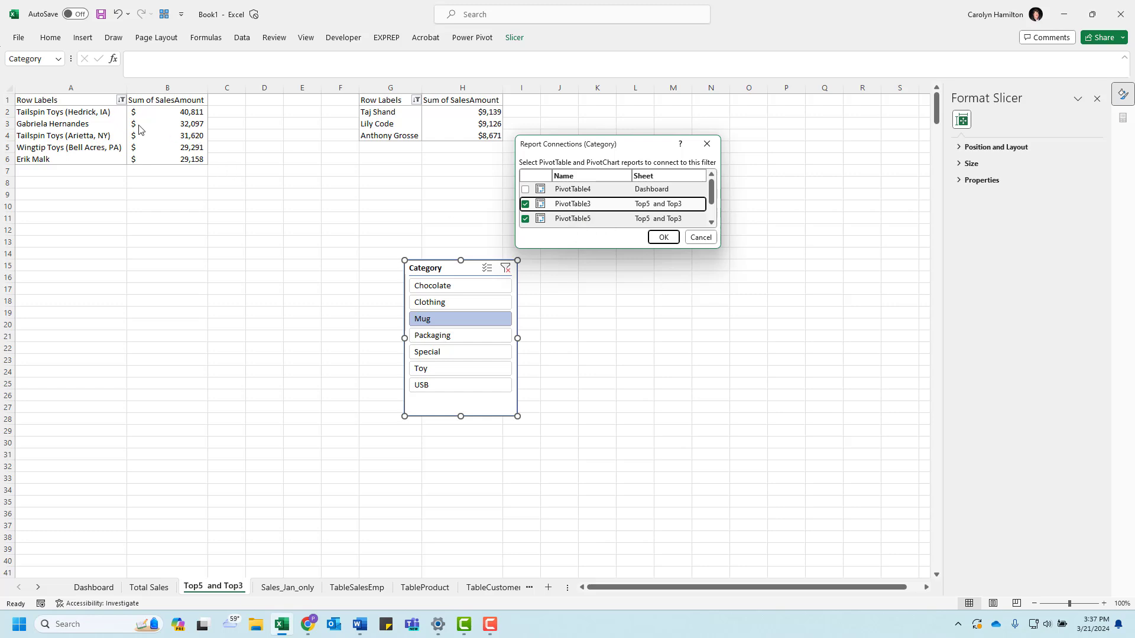
click(663, 237)
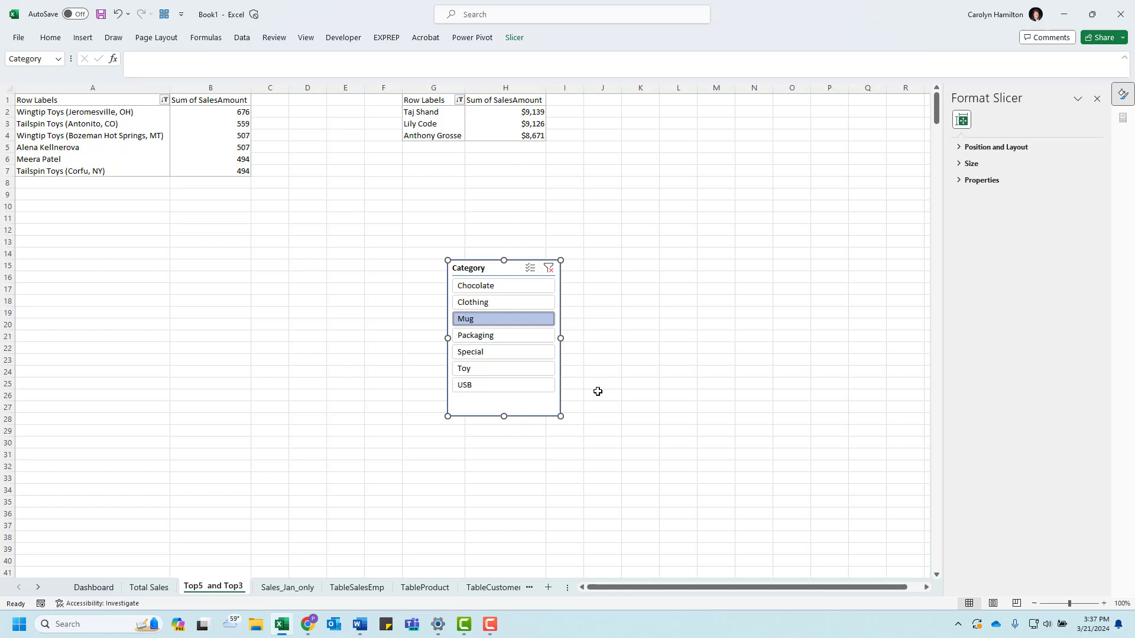
Step: Test both PivotTables by filtering through the slicer's categories one after another, and clear the slicer filter
click(483, 306)
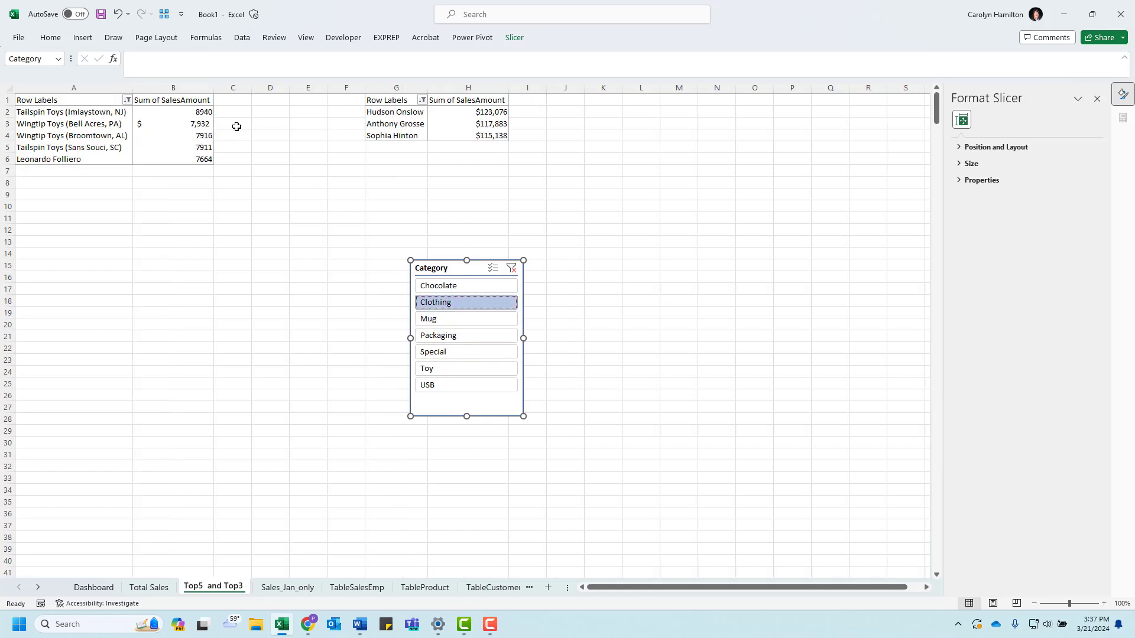
click(462, 290)
click(458, 319)
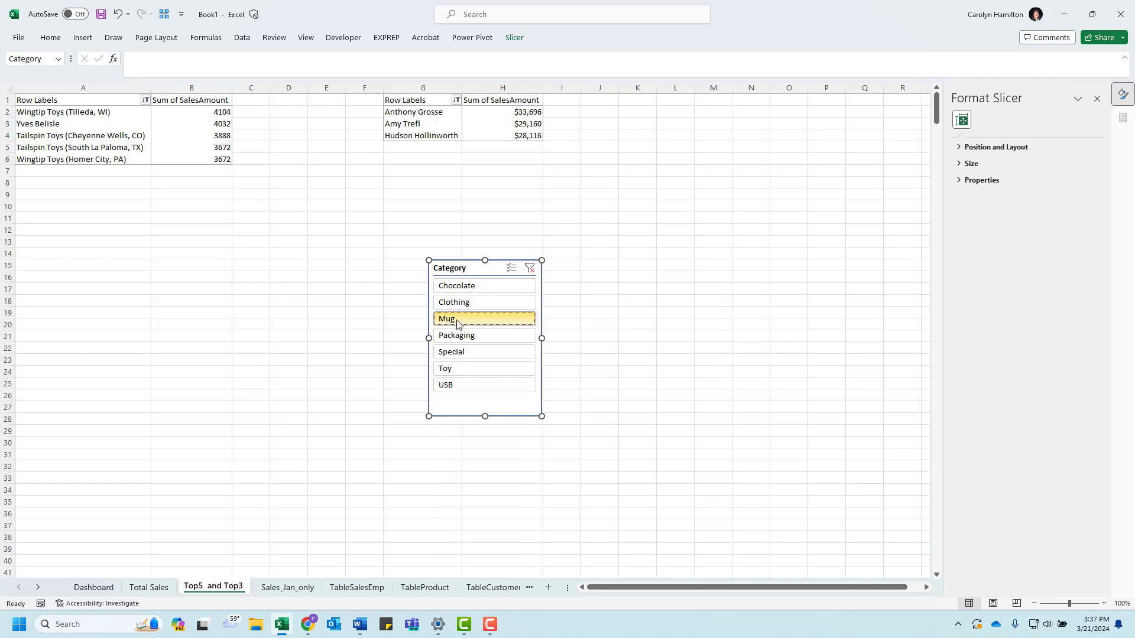
click(471, 338)
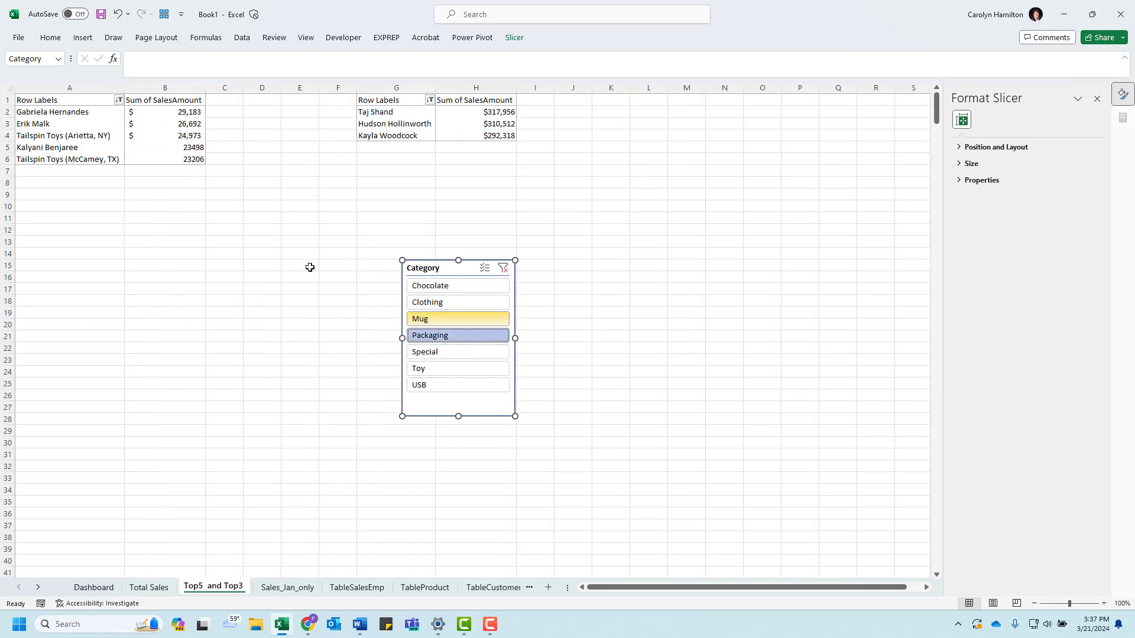
click(438, 353)
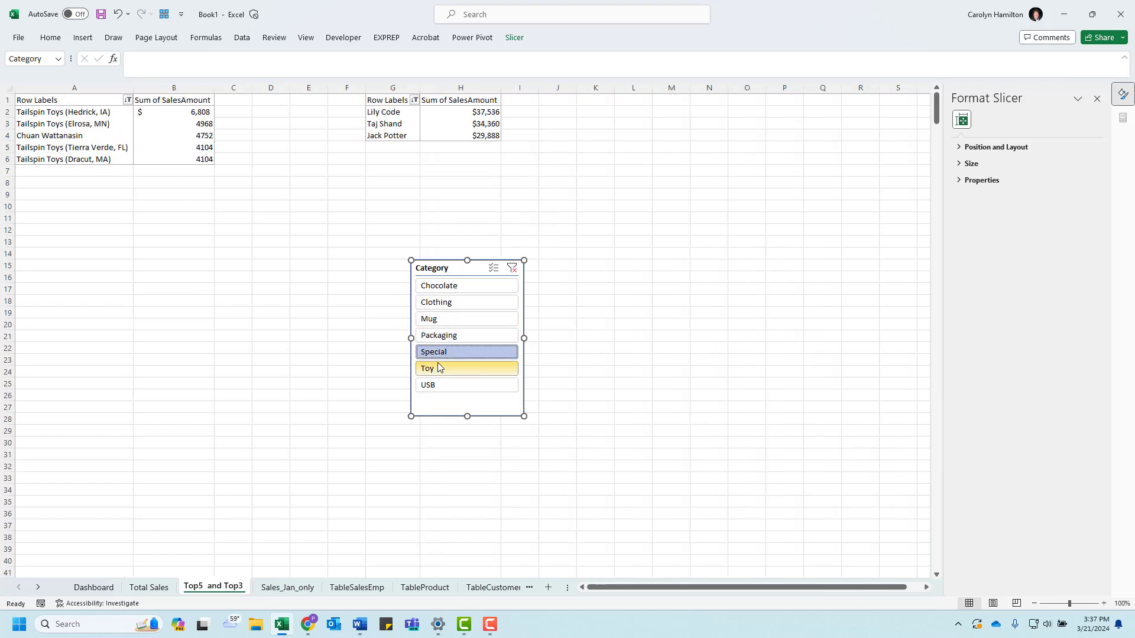
click(439, 367)
click(442, 386)
click(448, 302)
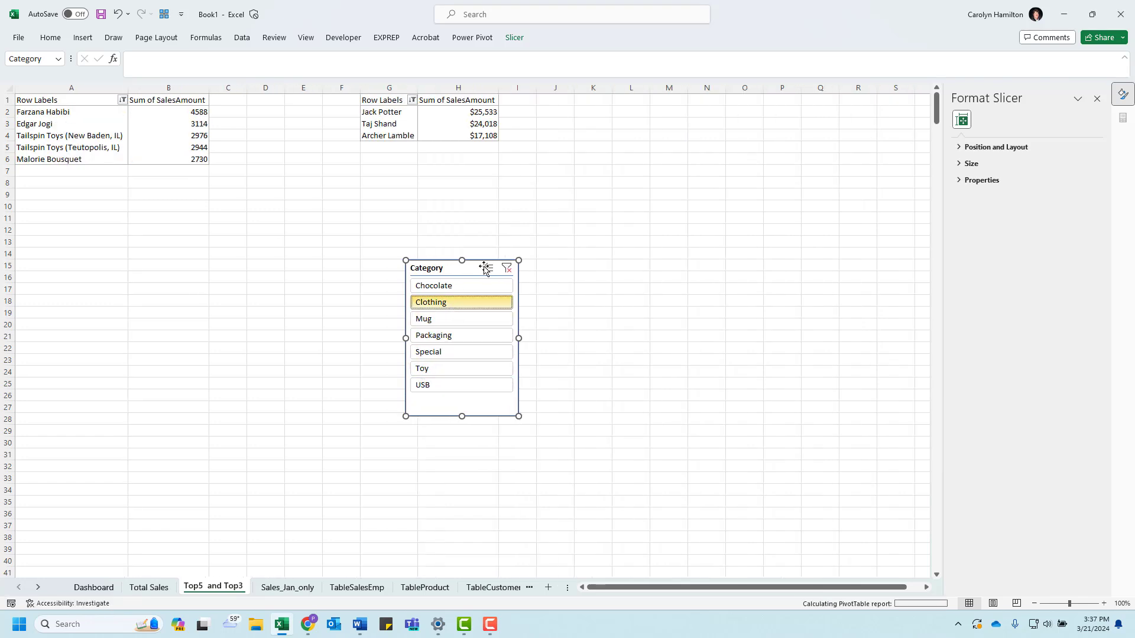
click(512, 269)
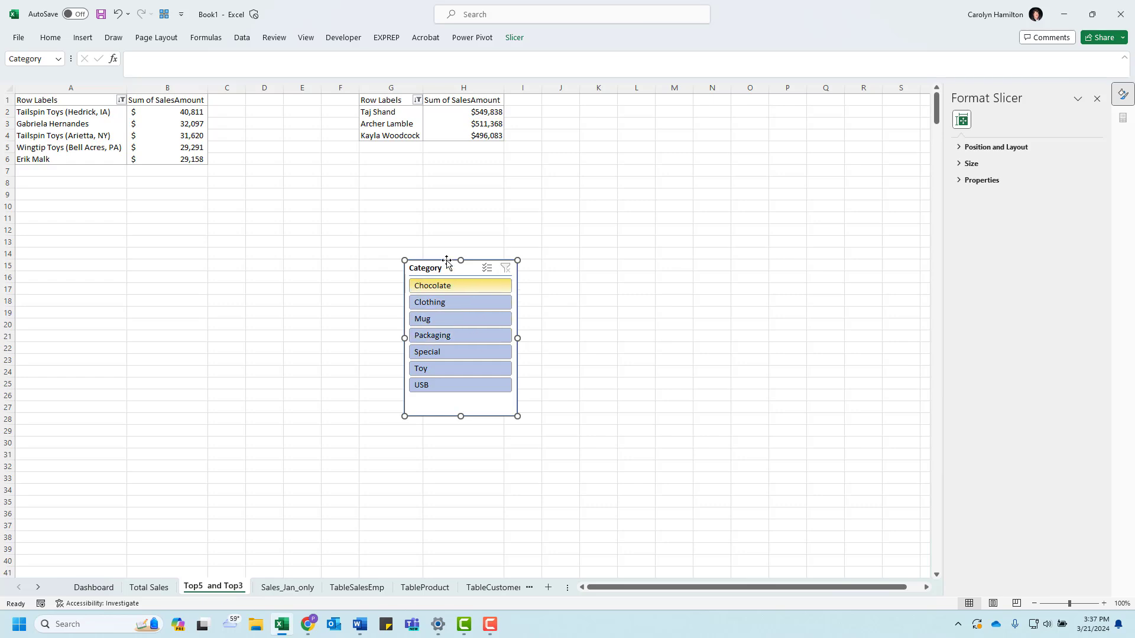
Step: Cut the Category slicer from the Top5 and Top3 sheet, paste it on the Dashboard sheet and move it over the category chart
key(Delete)
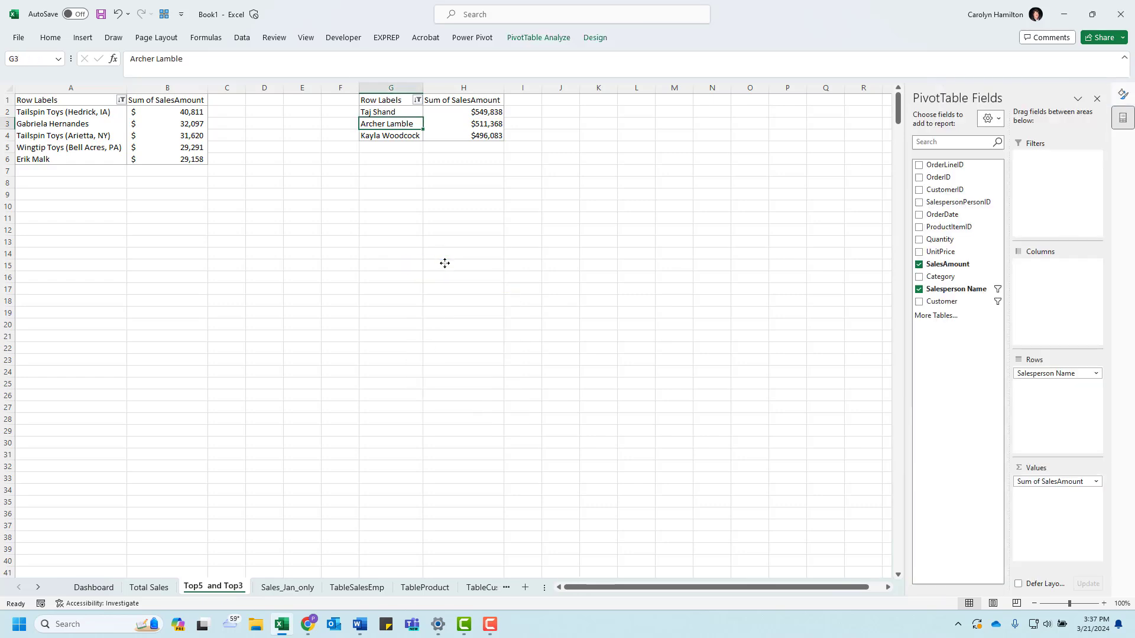
click(88, 587)
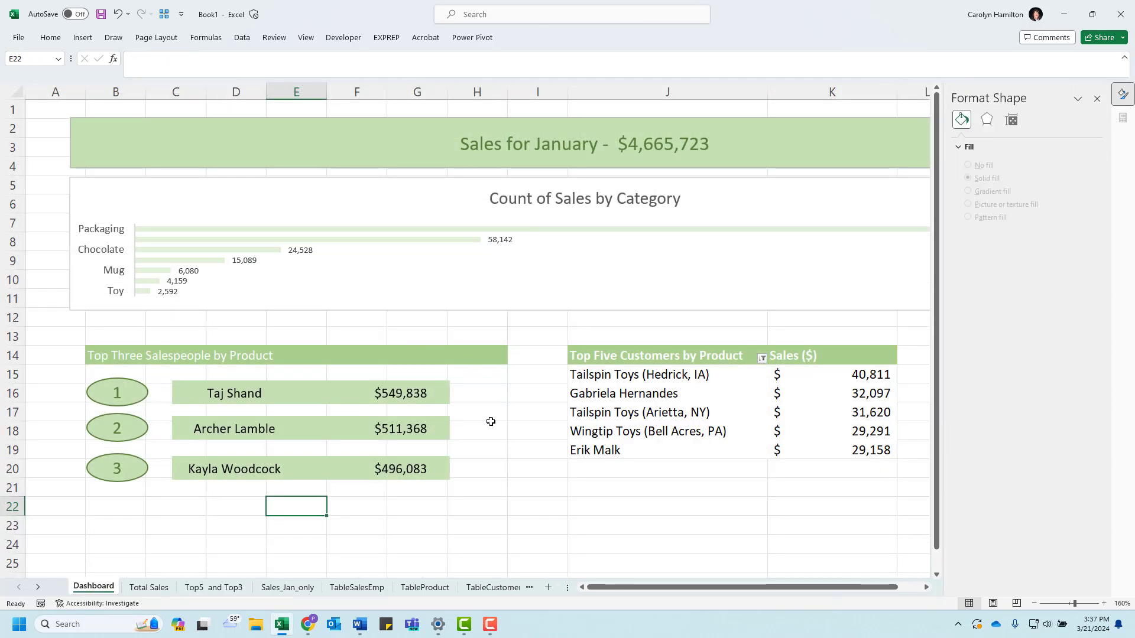
click(506, 412)
key(ctrl+v)
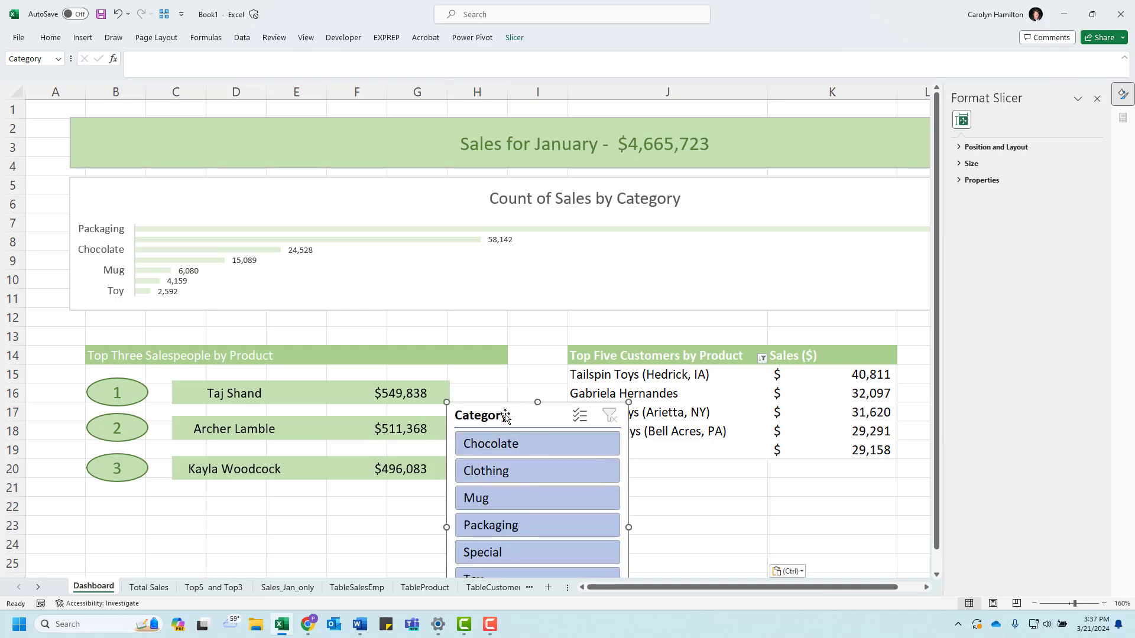
drag(507, 343, 324, 164)
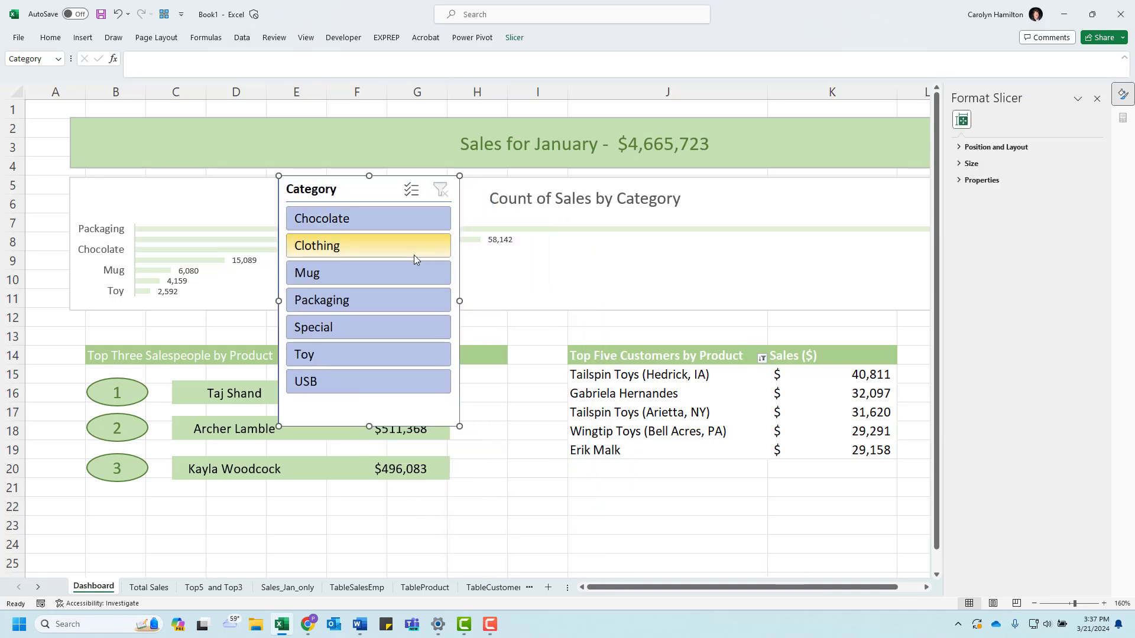
Step: Apply the light green slicer style to the Category slicer to match the dashboard
click(514, 37)
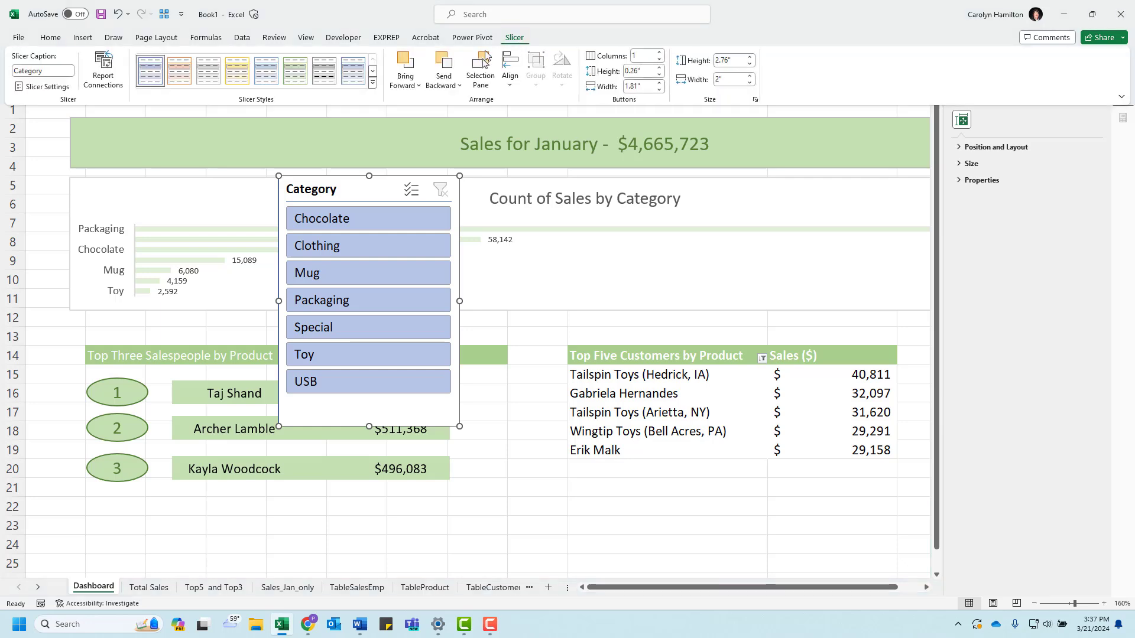
click(296, 81)
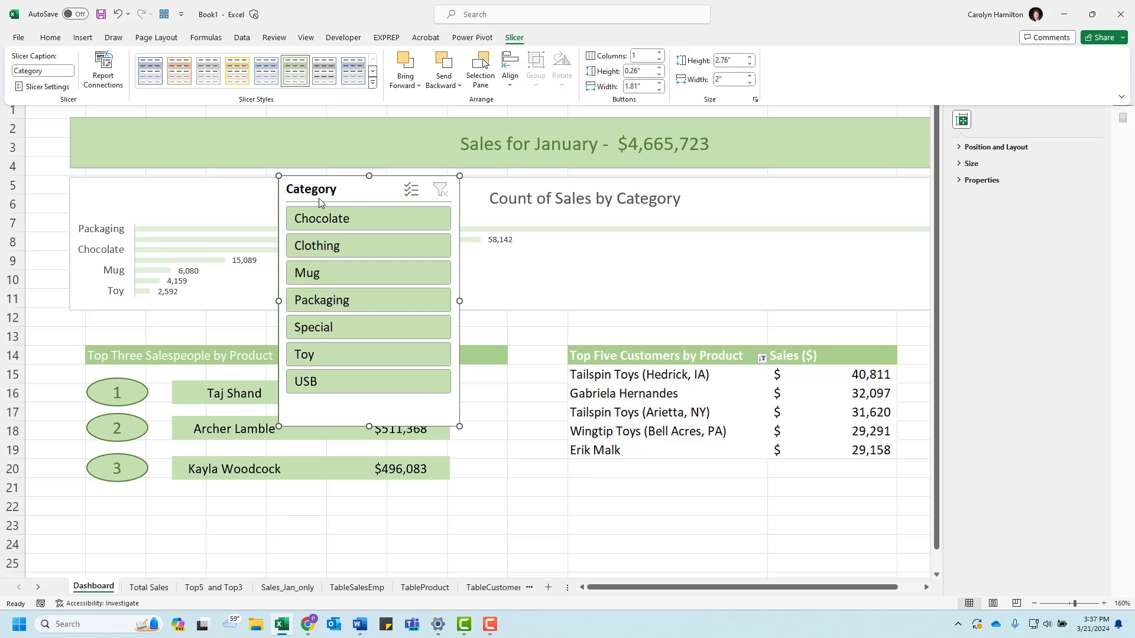
drag(0, 65, 0, 83)
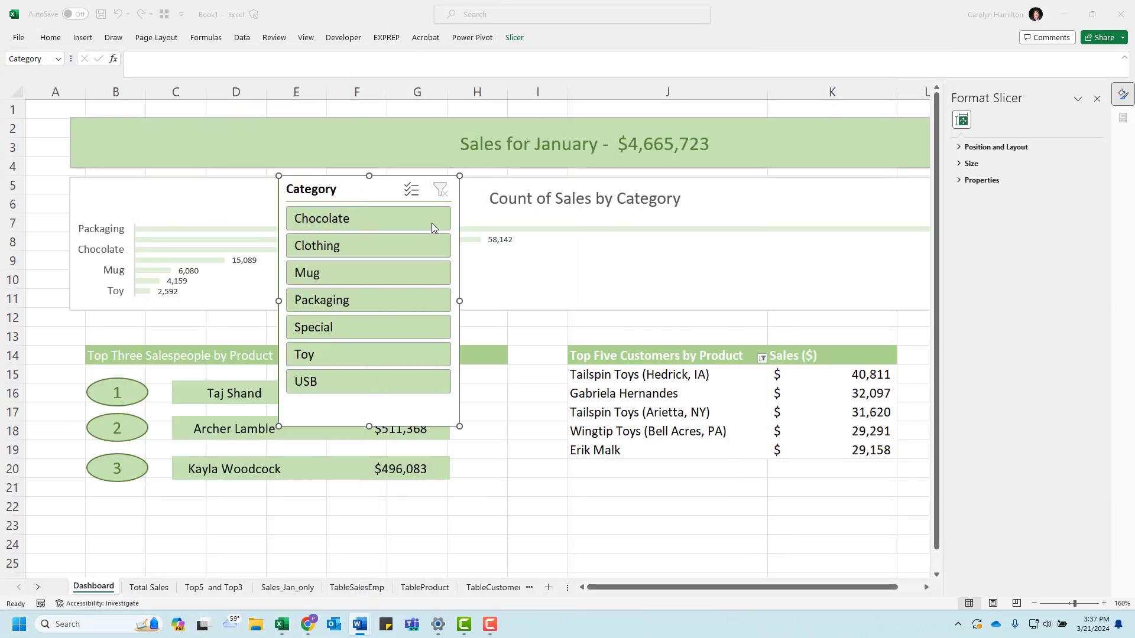
Step: Arrange the Category slicer's buttons in 6 columns and widen the slicer to about 4.57"
click(515, 39)
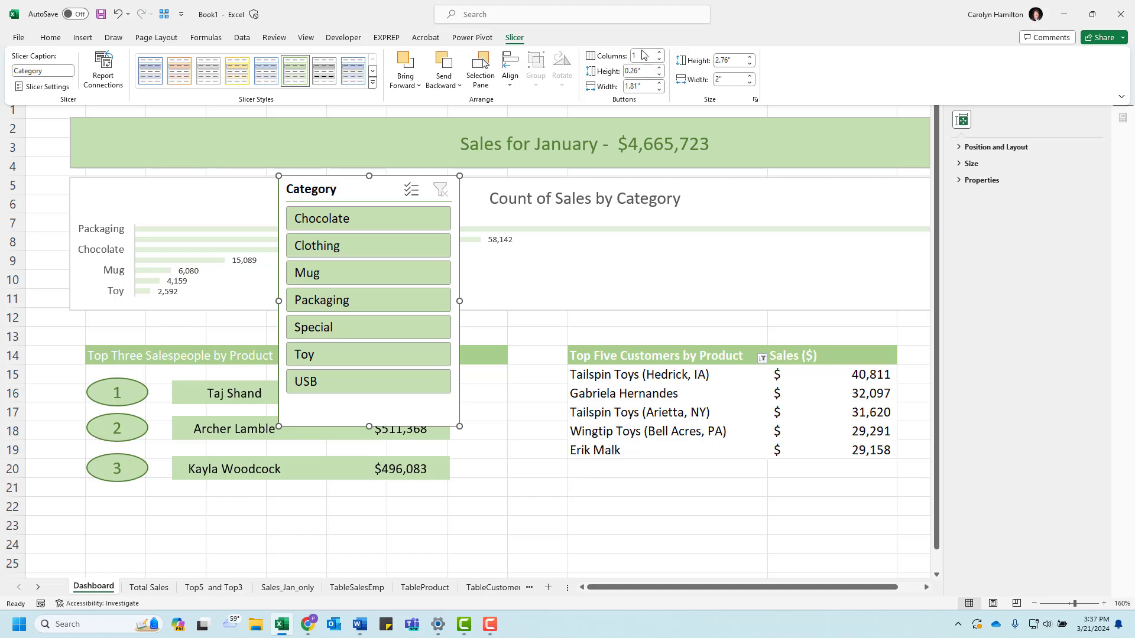
click(659, 52)
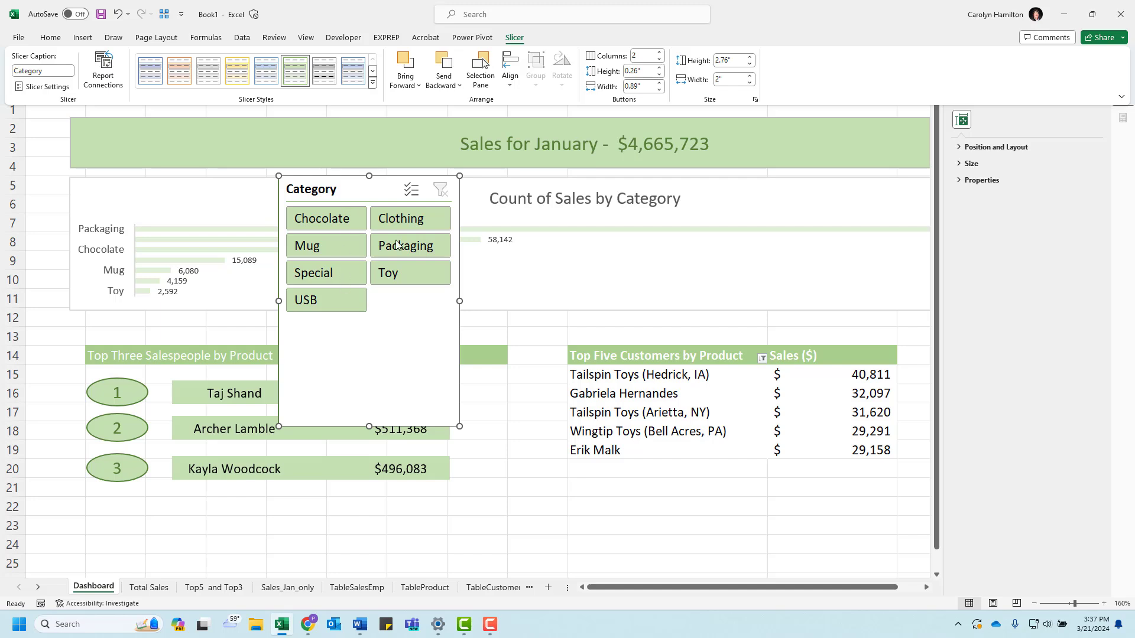
click(659, 53)
click(660, 52)
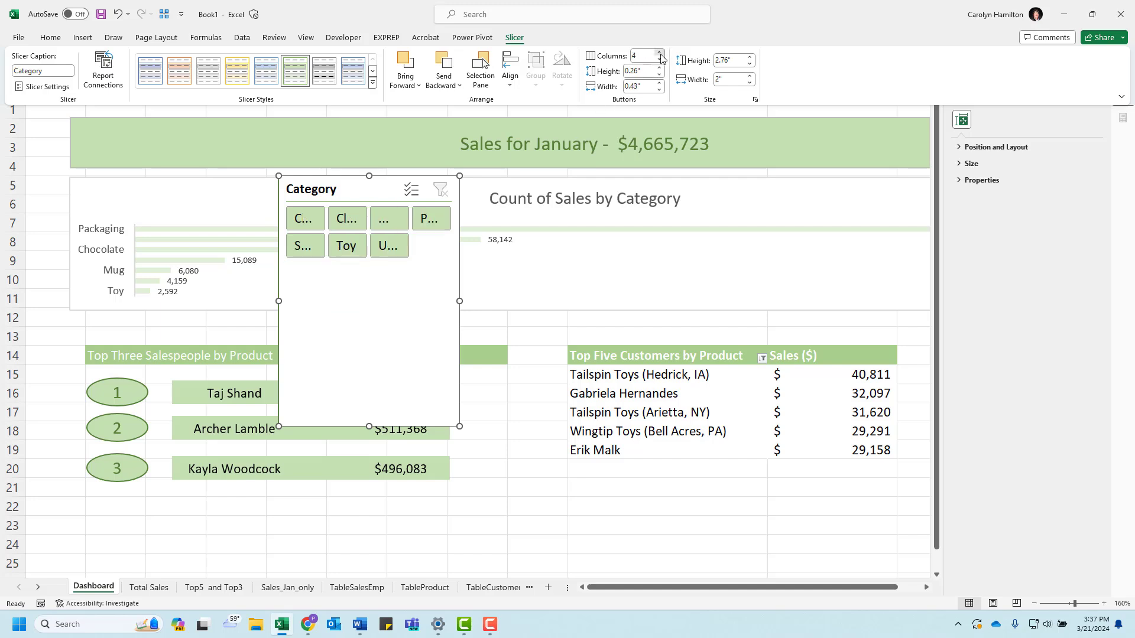
click(660, 53)
click(660, 53)
click(456, 300)
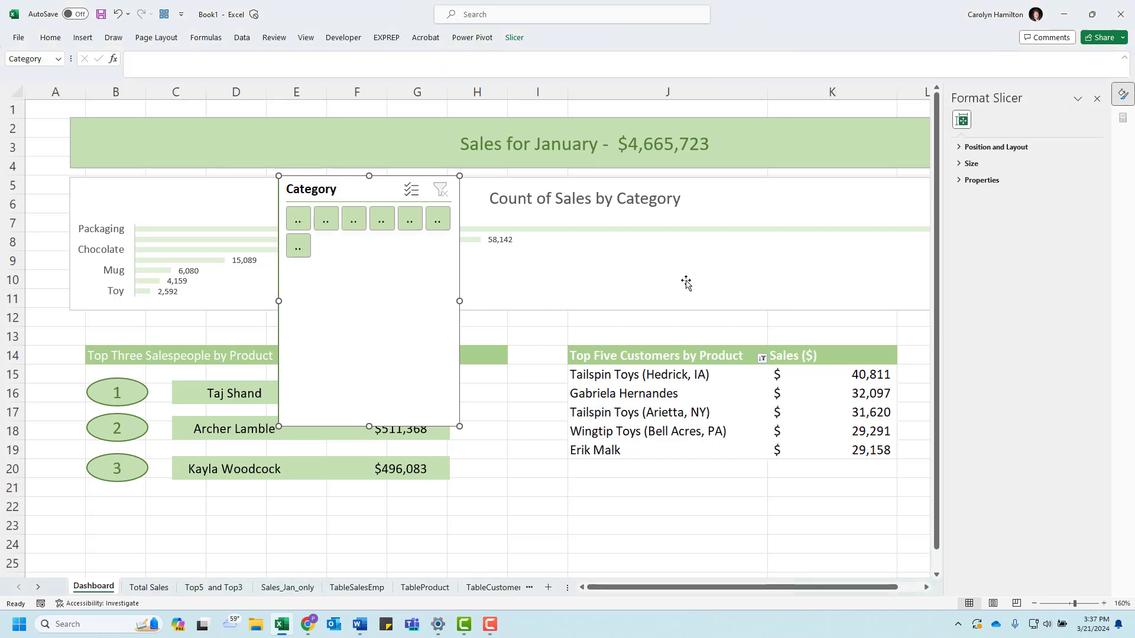
drag(459, 302, 712, 283)
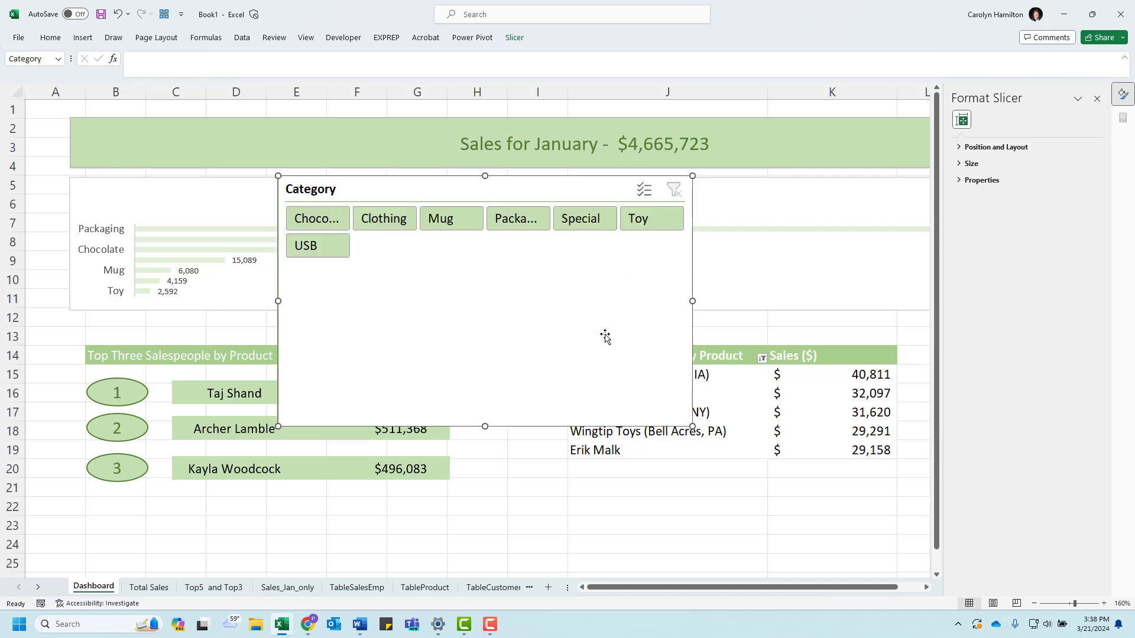
Step: Set the Category slicer to 7 columns and reduce its height to fit the single row of buttons
click(514, 37)
click(659, 52)
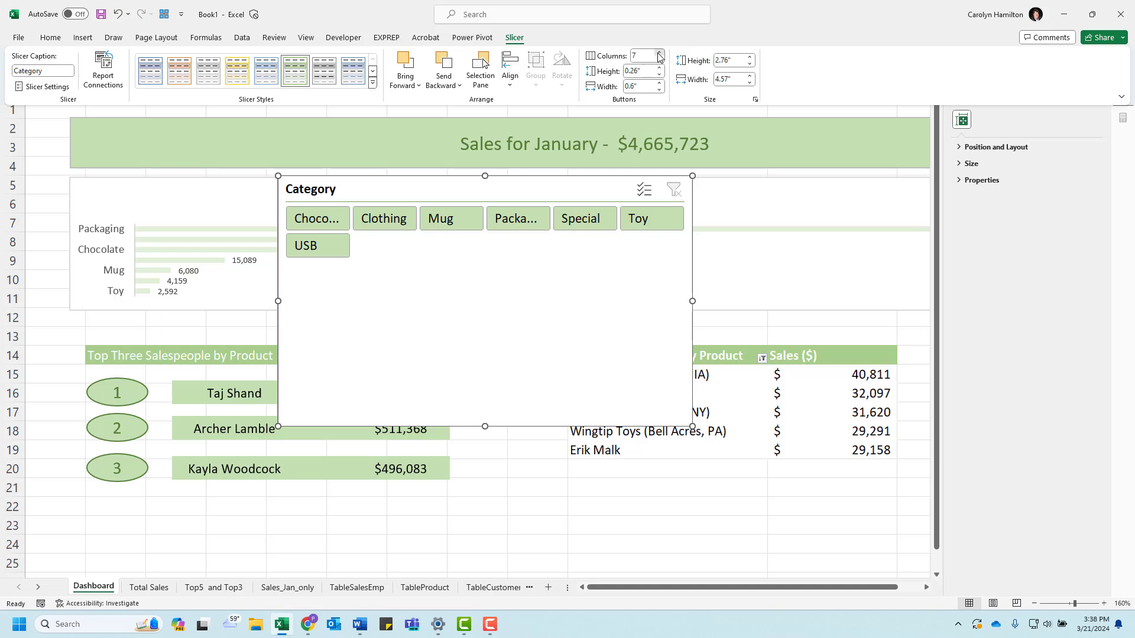
click(482, 327)
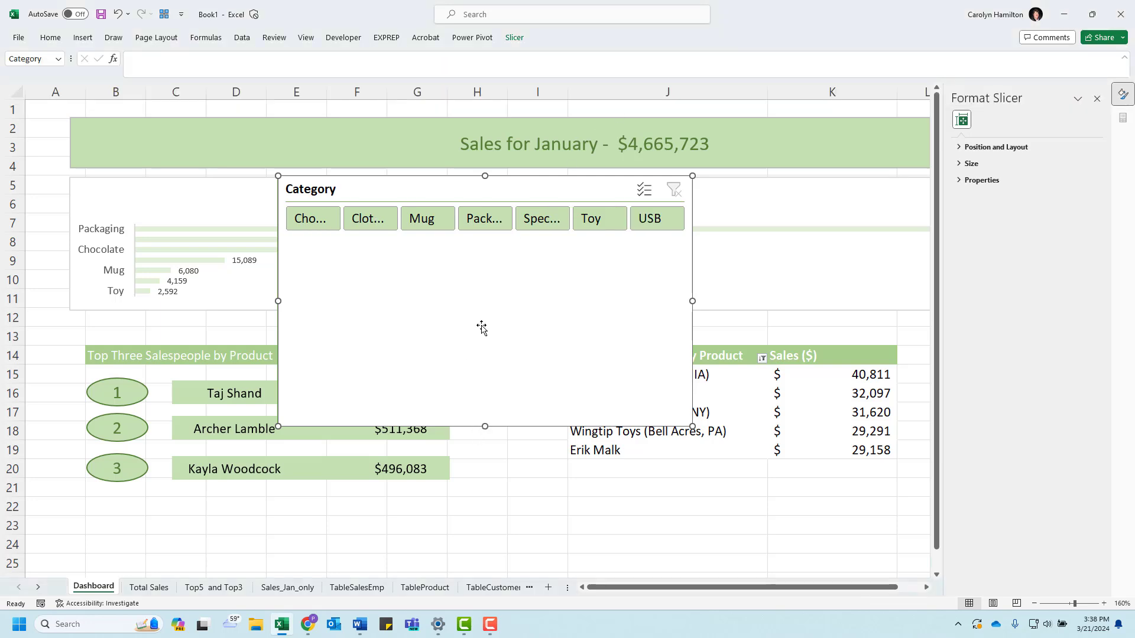
drag(483, 425, 479, 242)
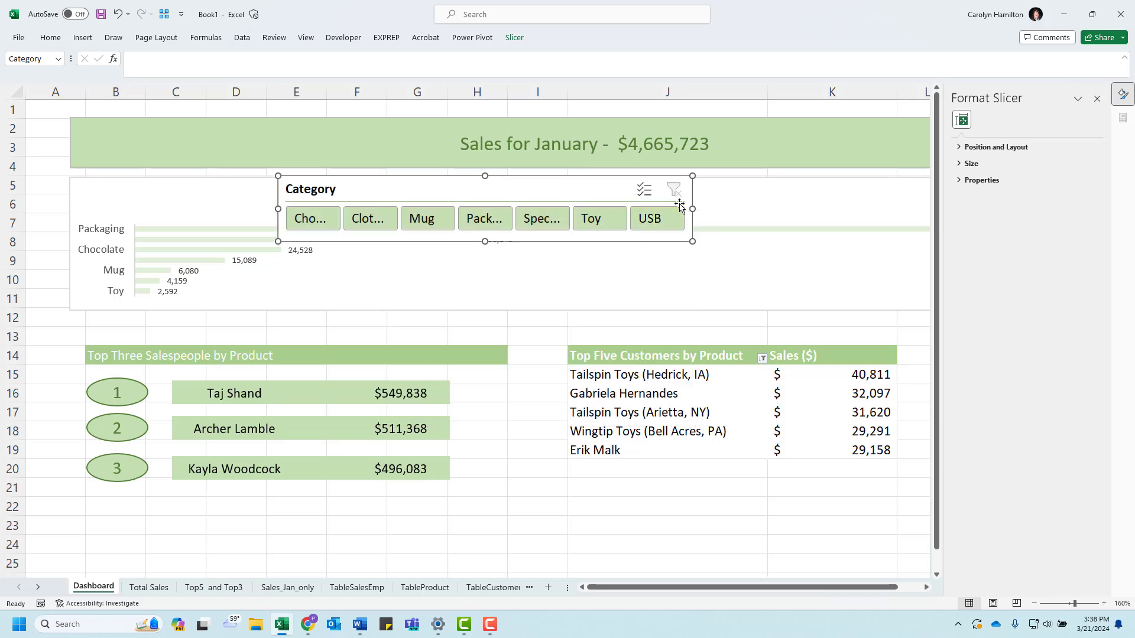
Step: Move the Category slicer down over the category chart's lower edge and widen it to about 9.12" to span both lists below
drag(692, 209, 917, 212)
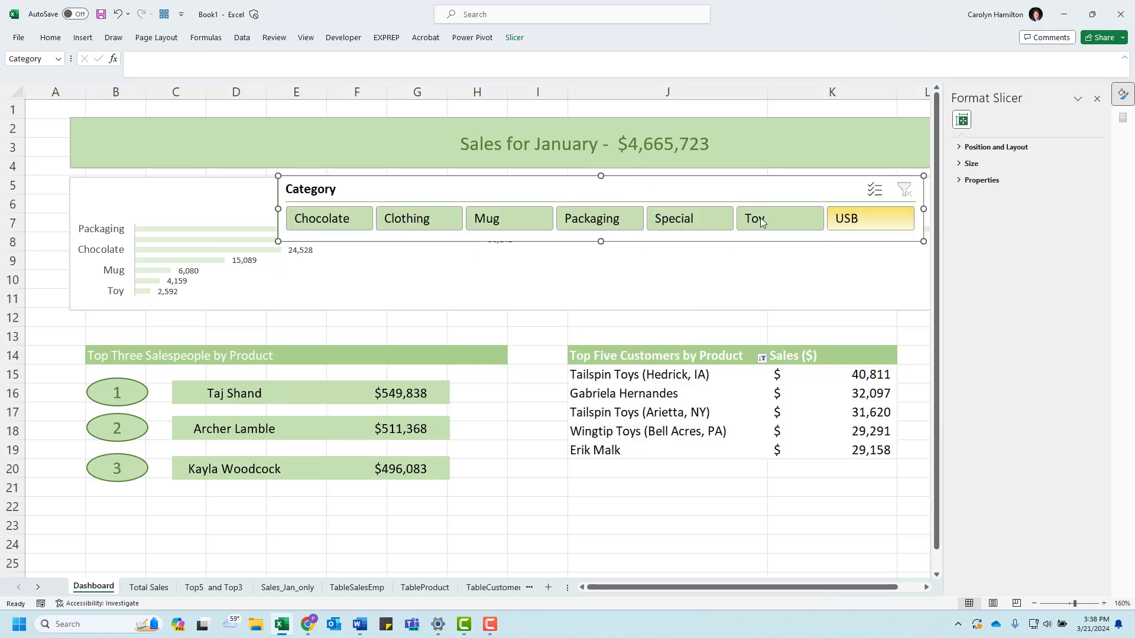
drag(619, 190, 406, 299)
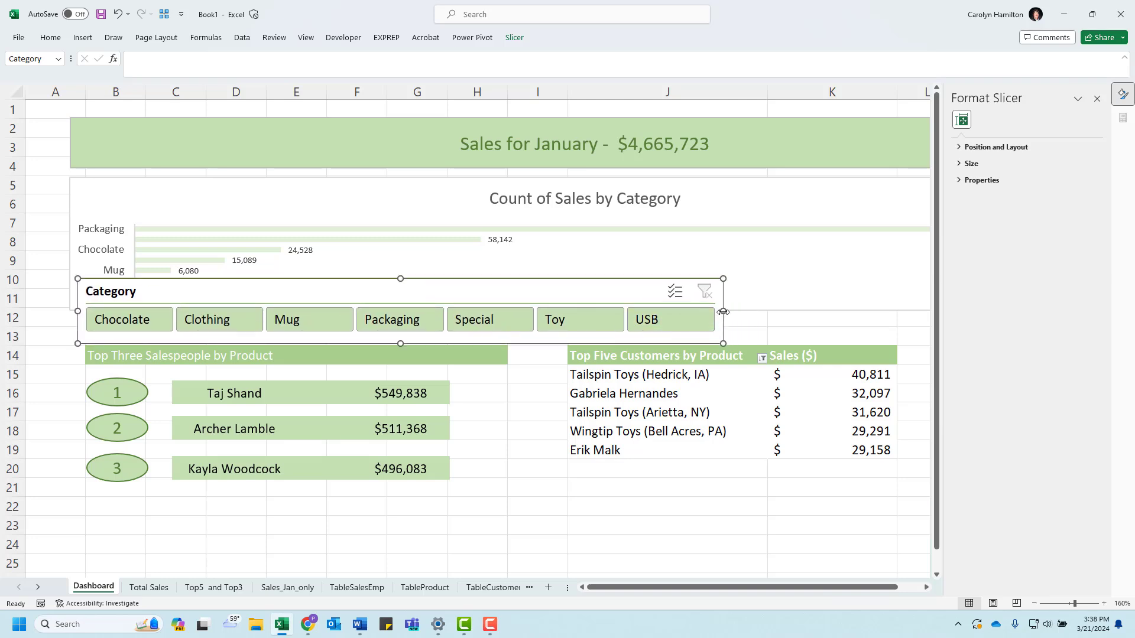
drag(723, 312, 903, 308)
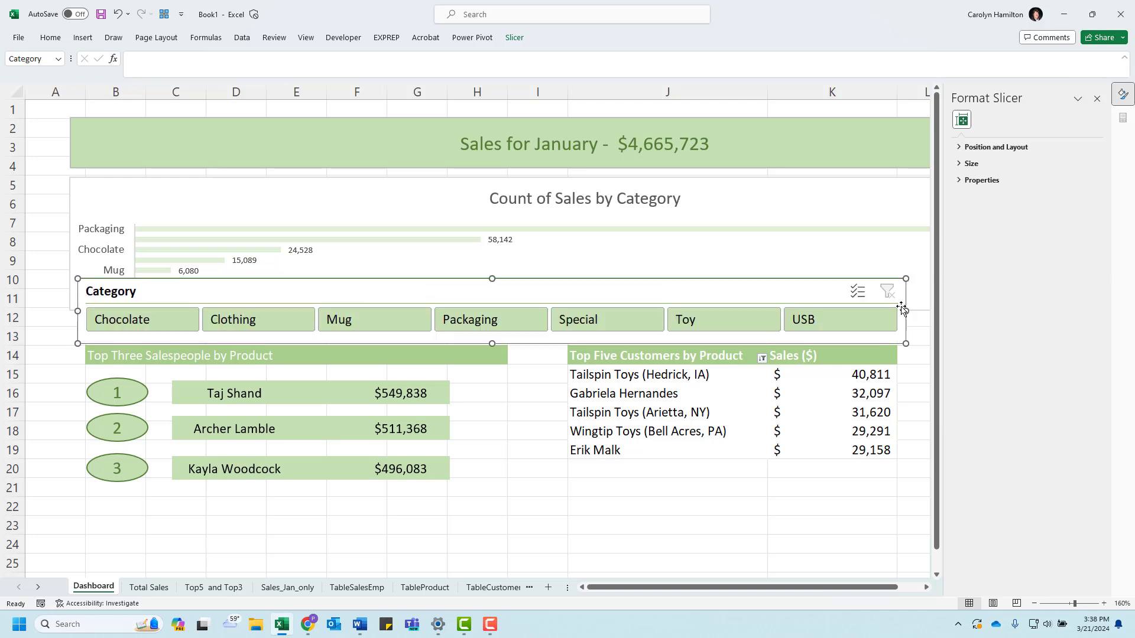
scroll(762, 288, right, 1)
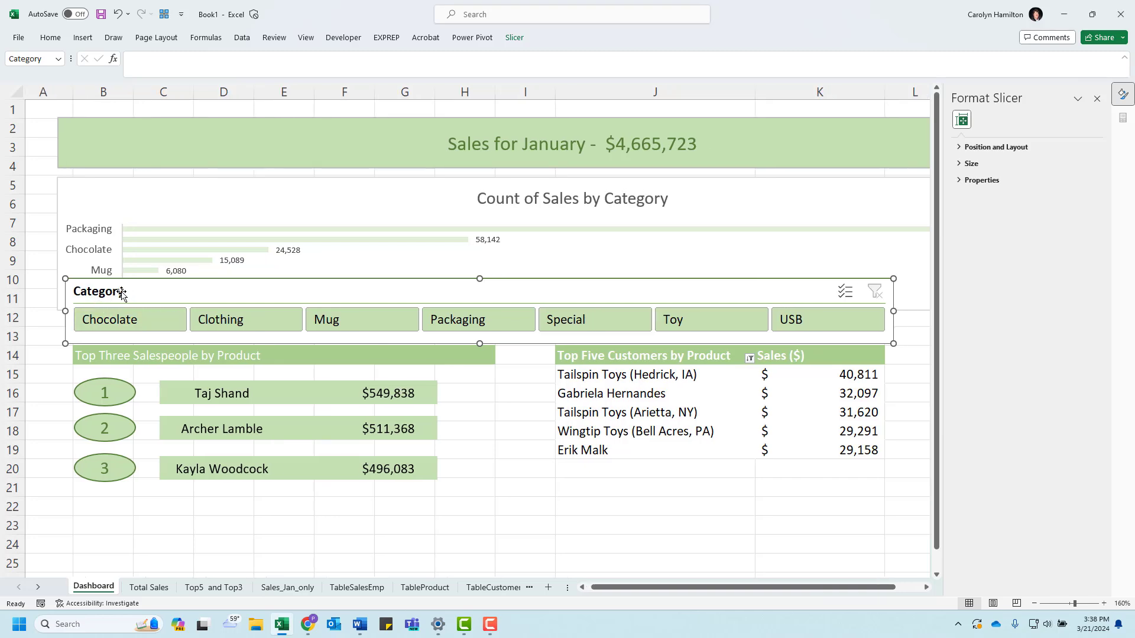
Step: Check the reference dashboard in the Word document, then clear the Category slicer's caption
drag(0, 147, 1060, 65)
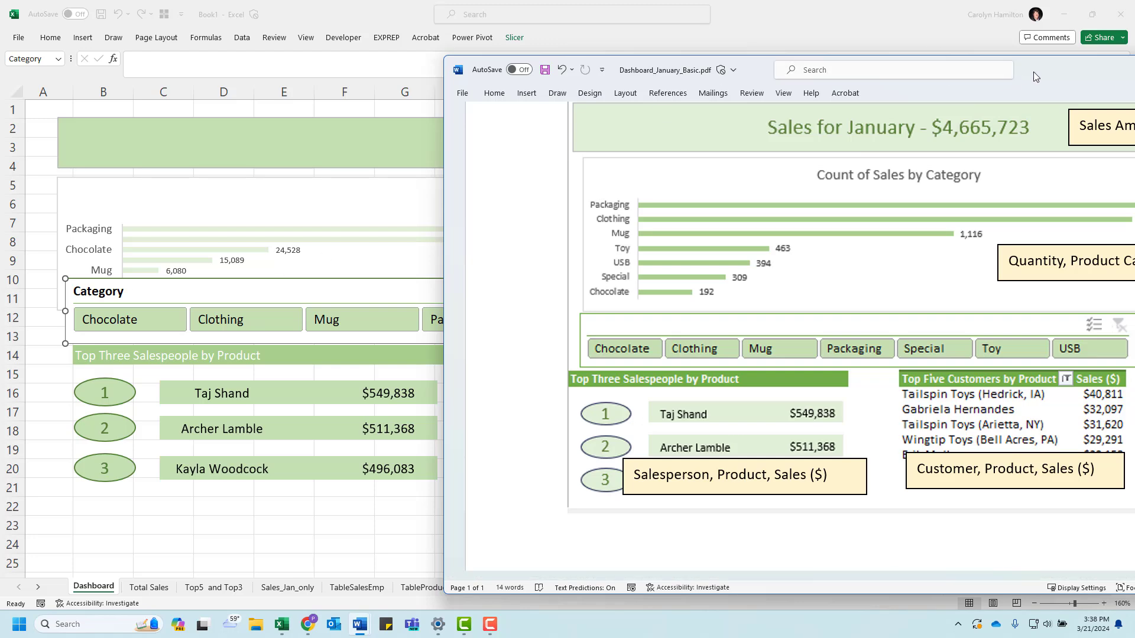
drag(1032, 71, 0, 106)
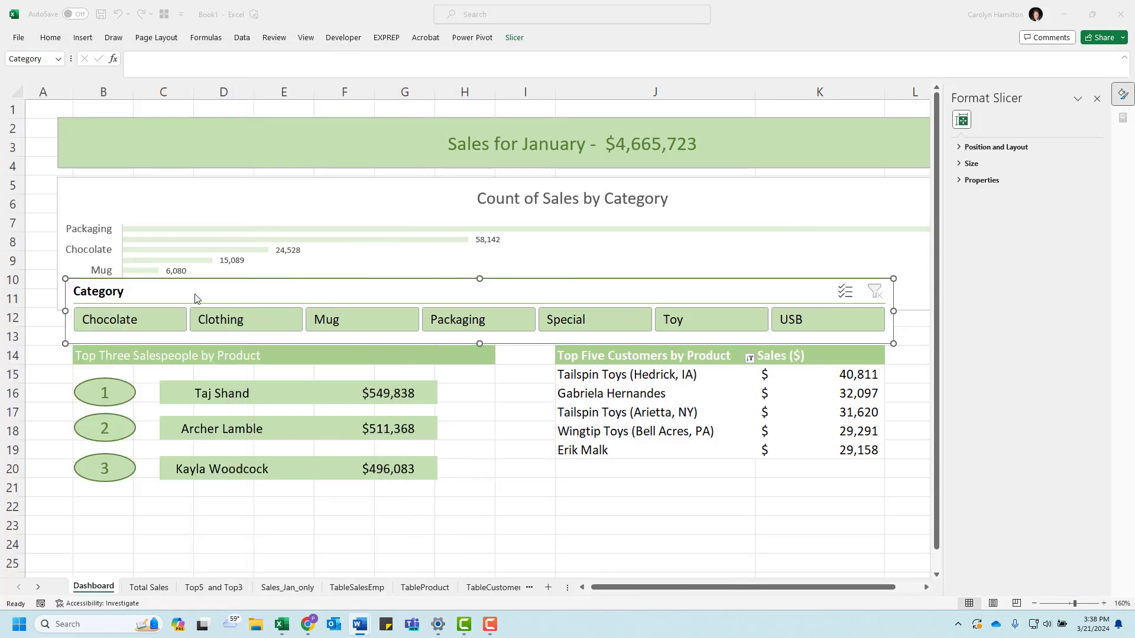
click(514, 38)
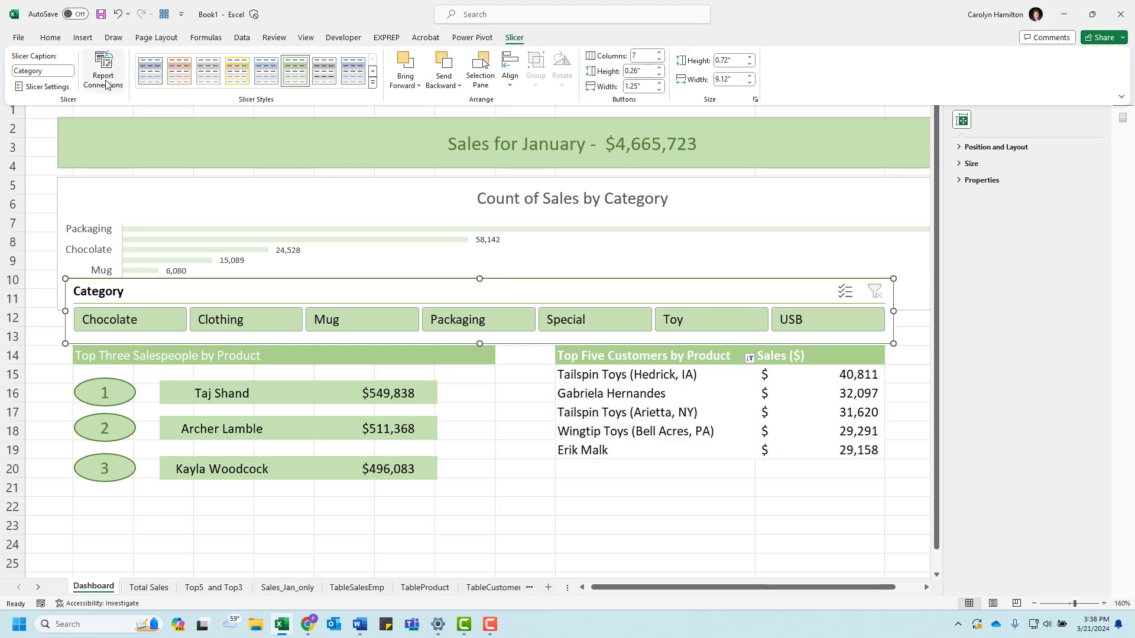
double_click(55, 71)
key(Delete)
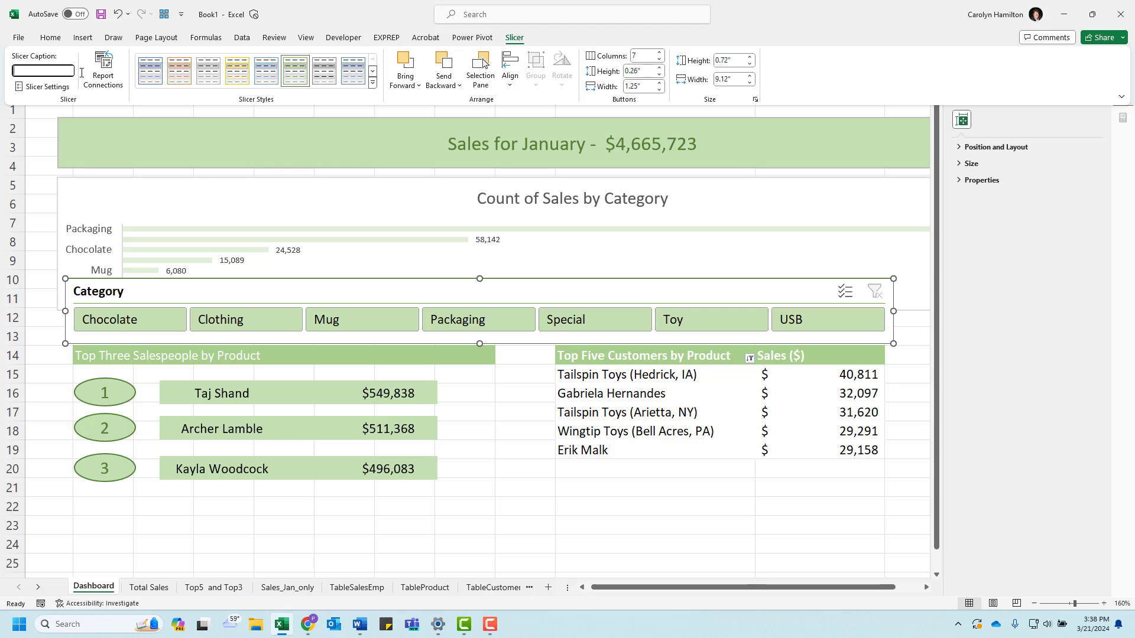
key(Return)
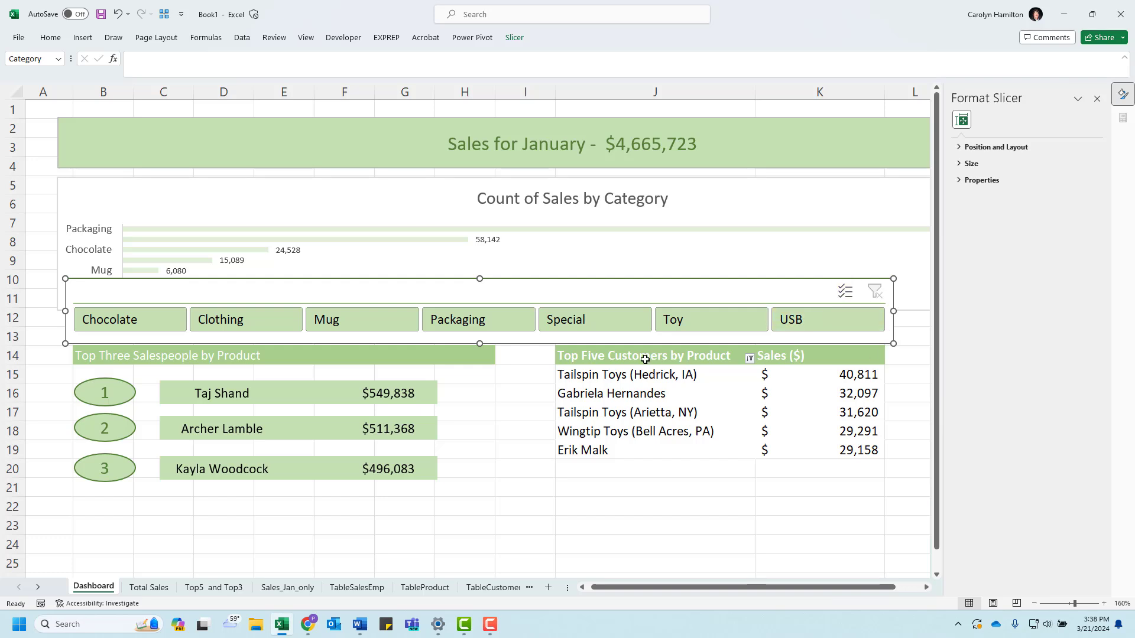
Step: Move the top five customers table and top three salespeople block down to row 16 and place the slicer between them and the chart
drag(580, 359, 818, 498)
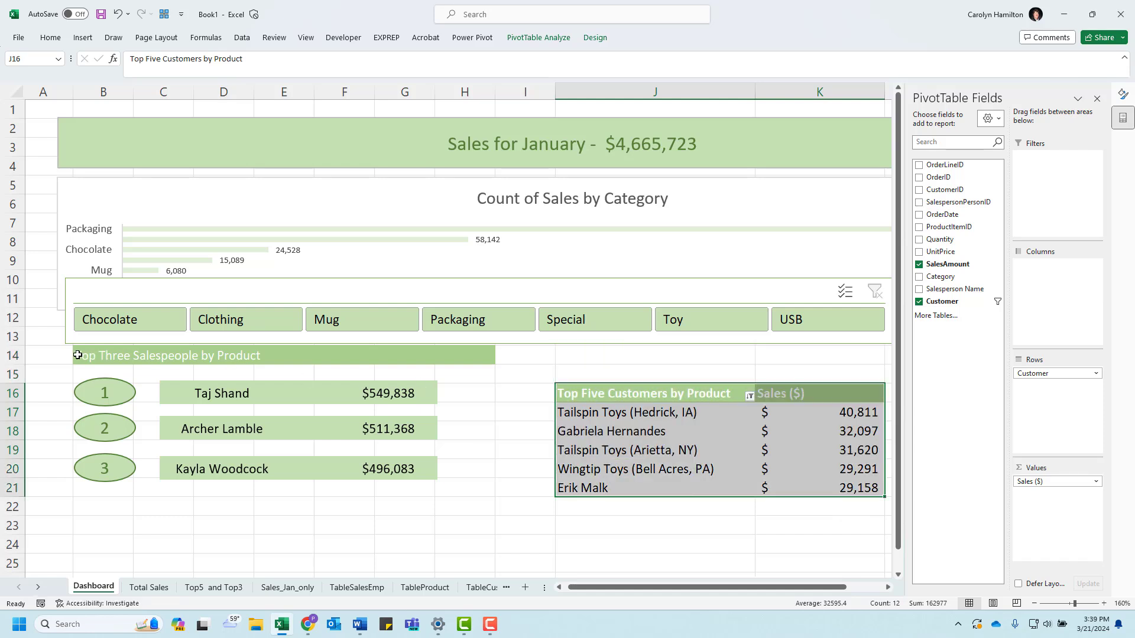
drag(96, 355, 470, 489)
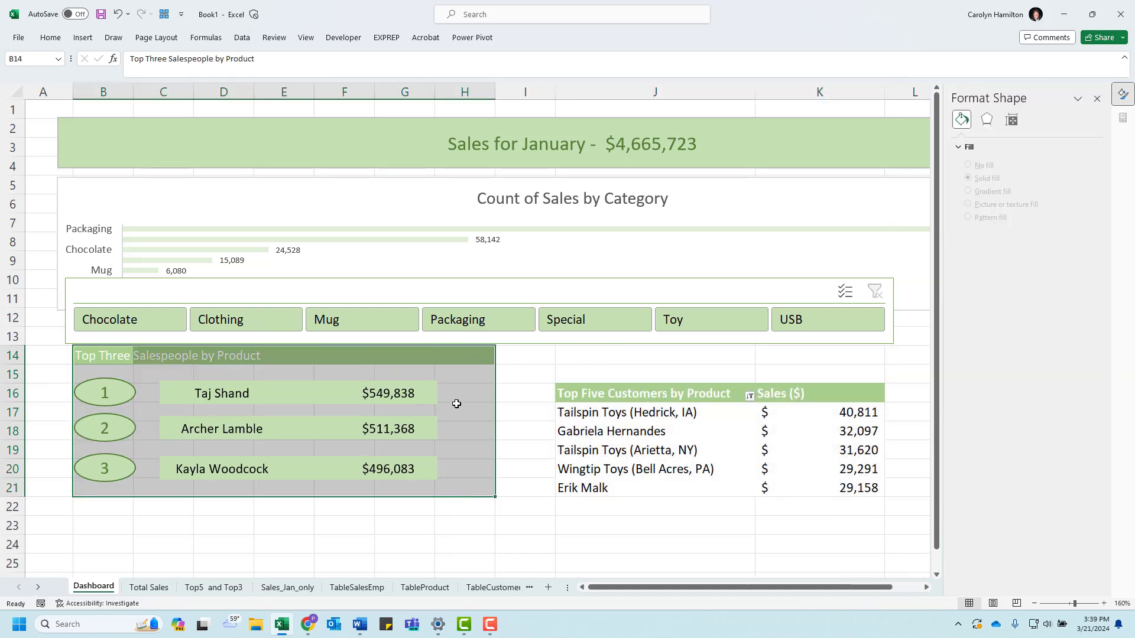
drag(442, 345, 443, 393)
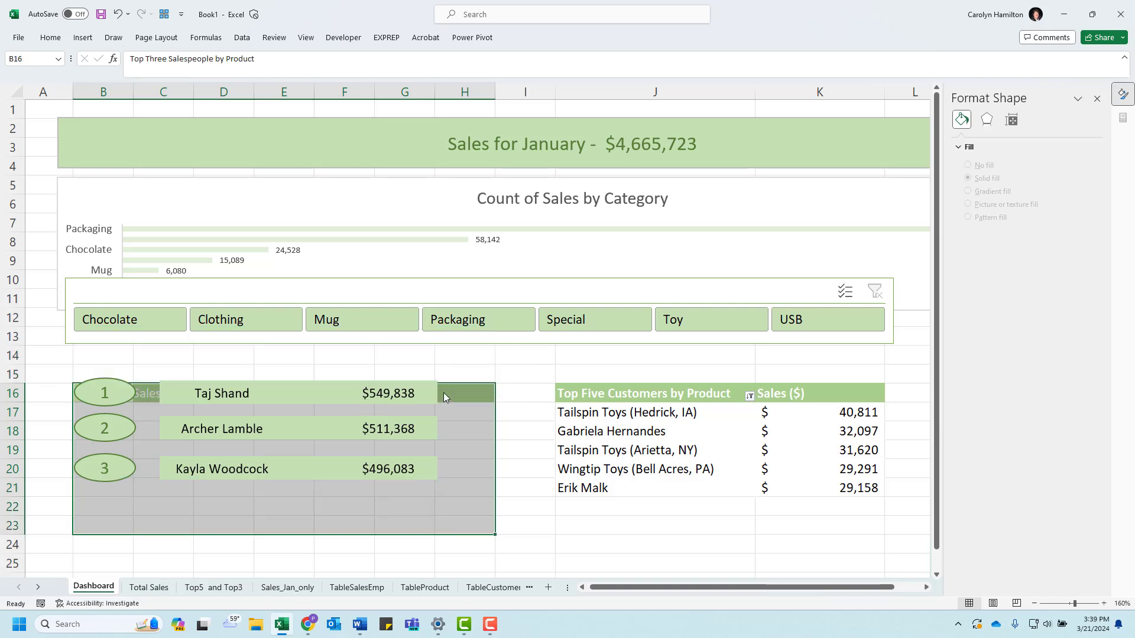
click(535, 414)
drag(400, 294, 417, 323)
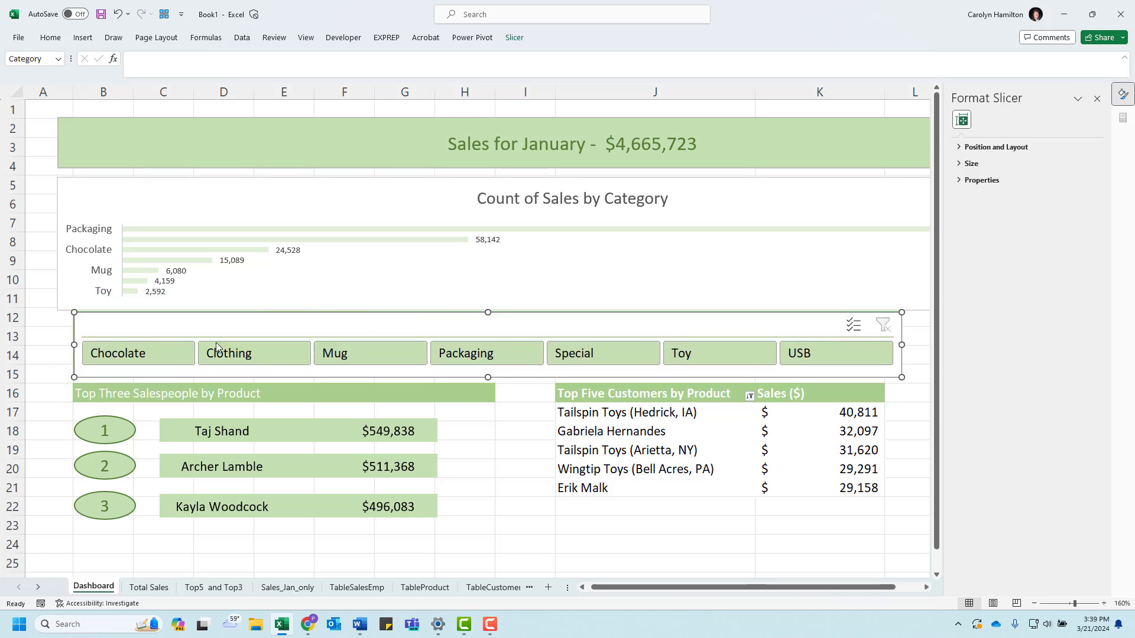
Step: Filter the slicer by Chocolate, then Packaging, and check whether the top salespeople and top customers lists respond
click(169, 352)
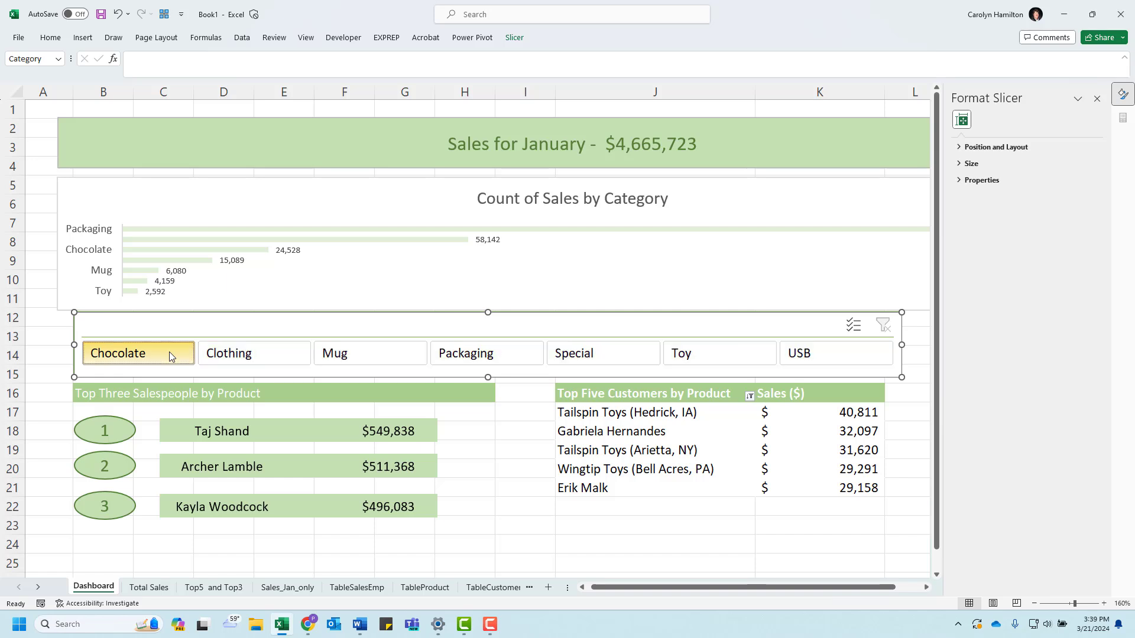
click(485, 353)
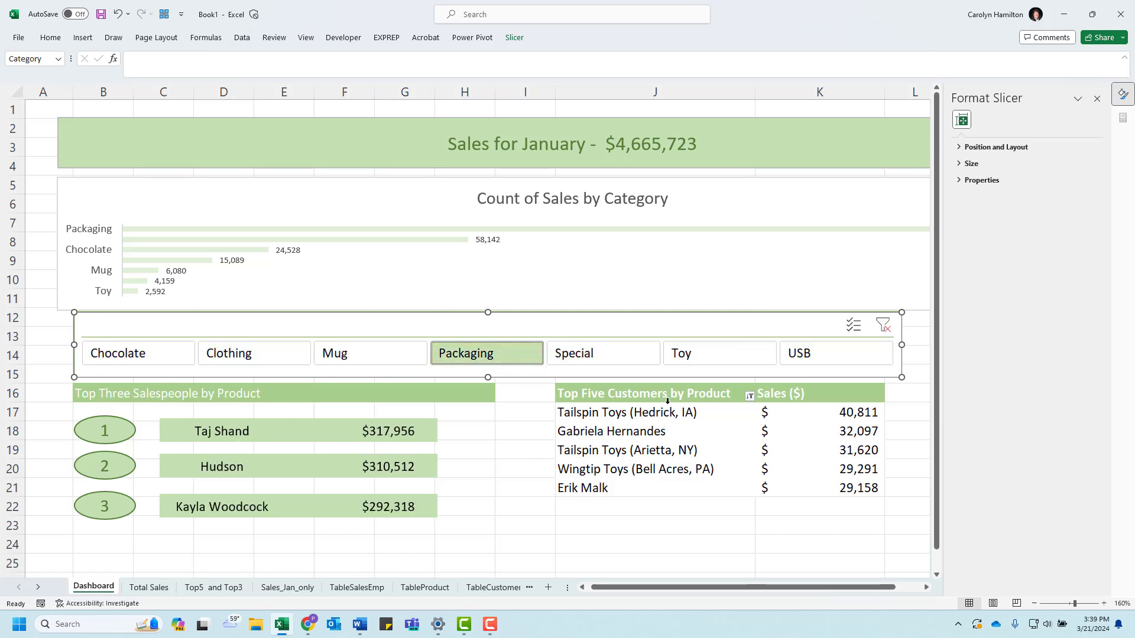
click(612, 420)
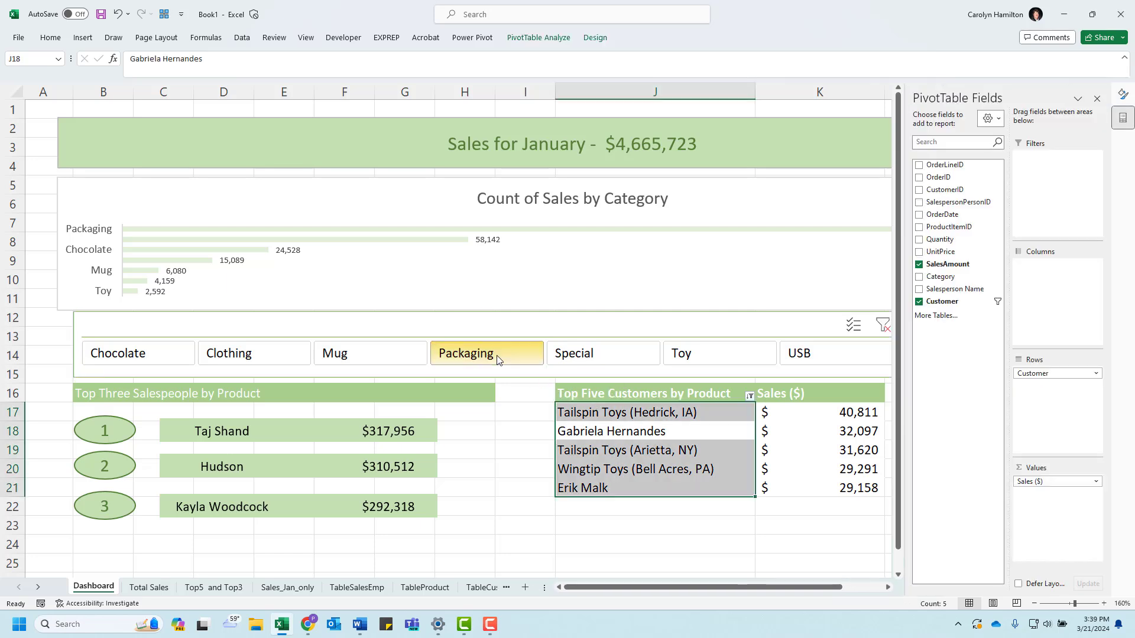
click(617, 394)
drag(618, 394, 809, 489)
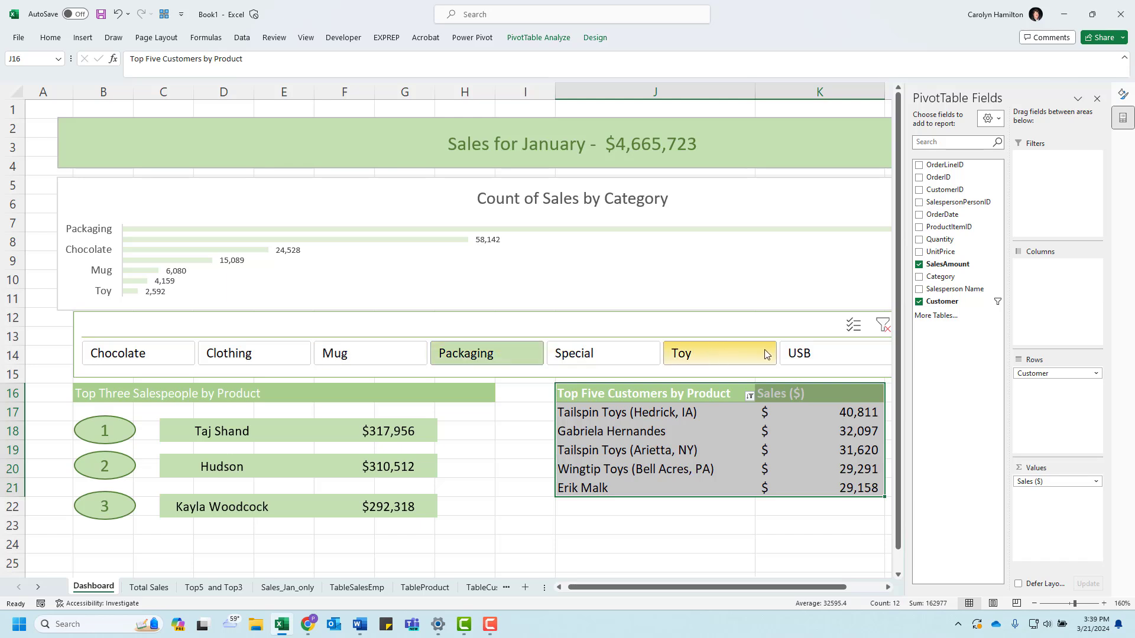
click(529, 325)
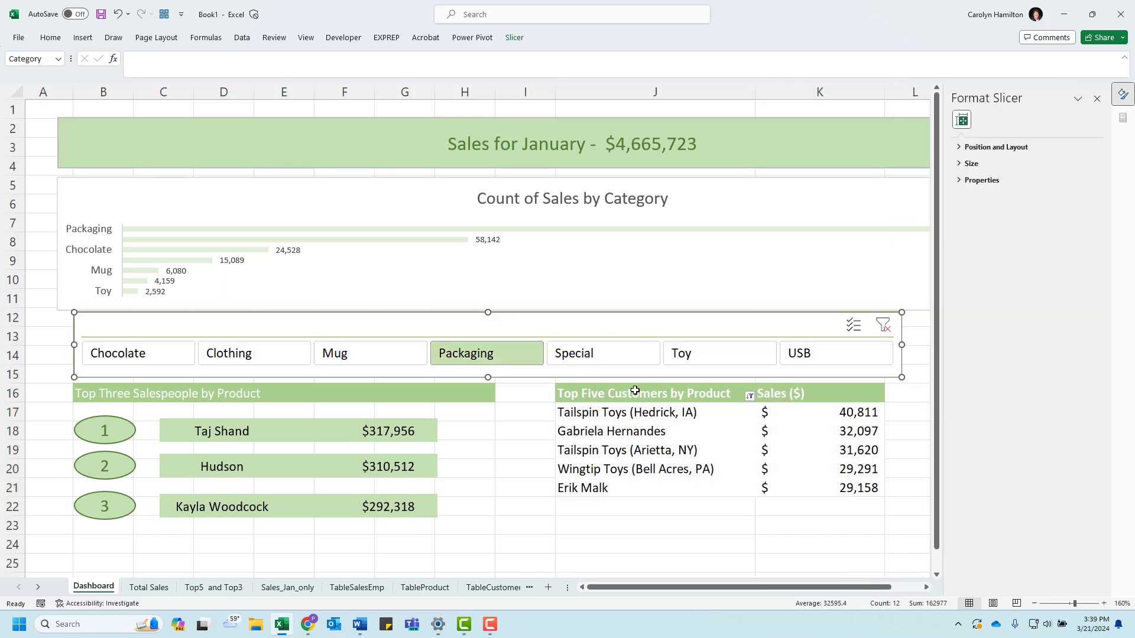
drag(641, 398, 806, 494)
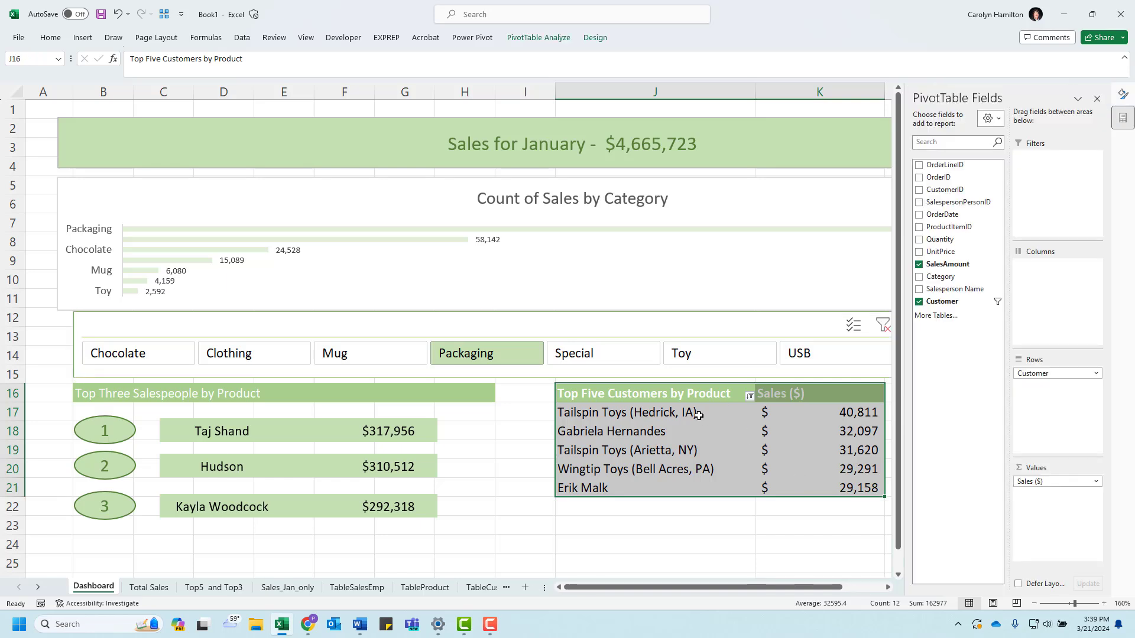
Step: Look up the top five customers PivotTable's name and connect the Category slicer to PivotTable4 on the Dashboard sheet
click(642, 413)
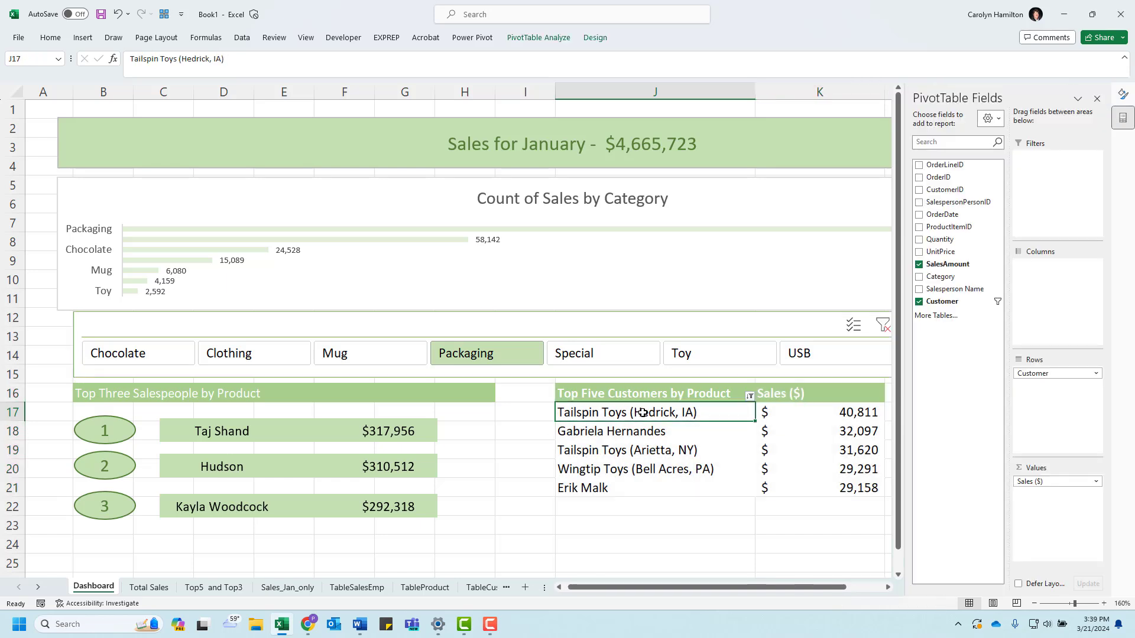
click(542, 37)
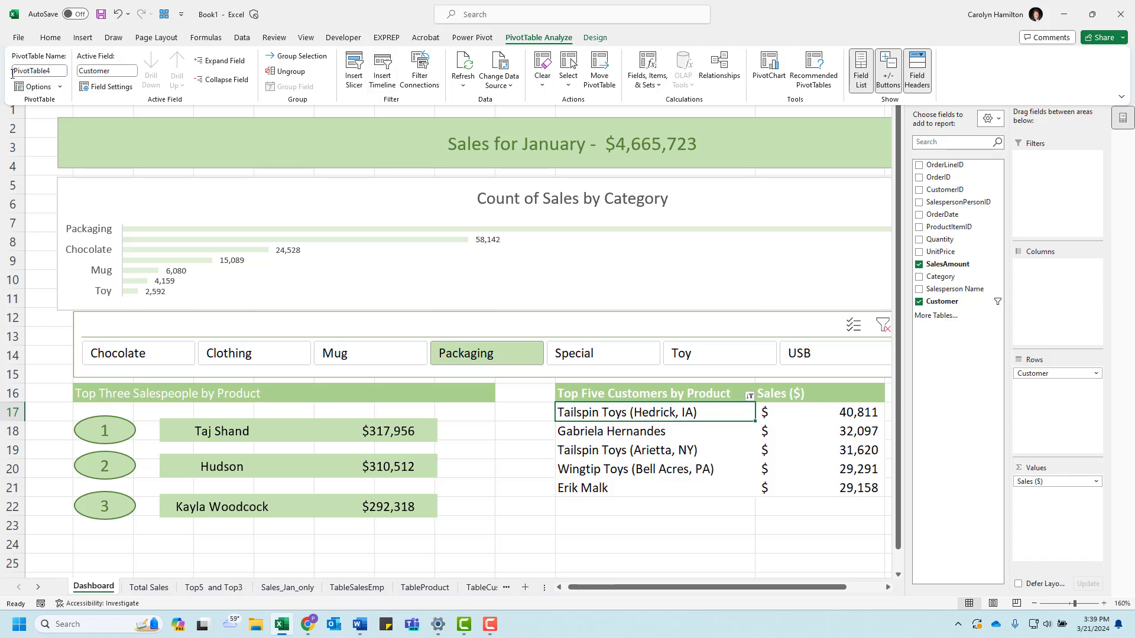
click(397, 325)
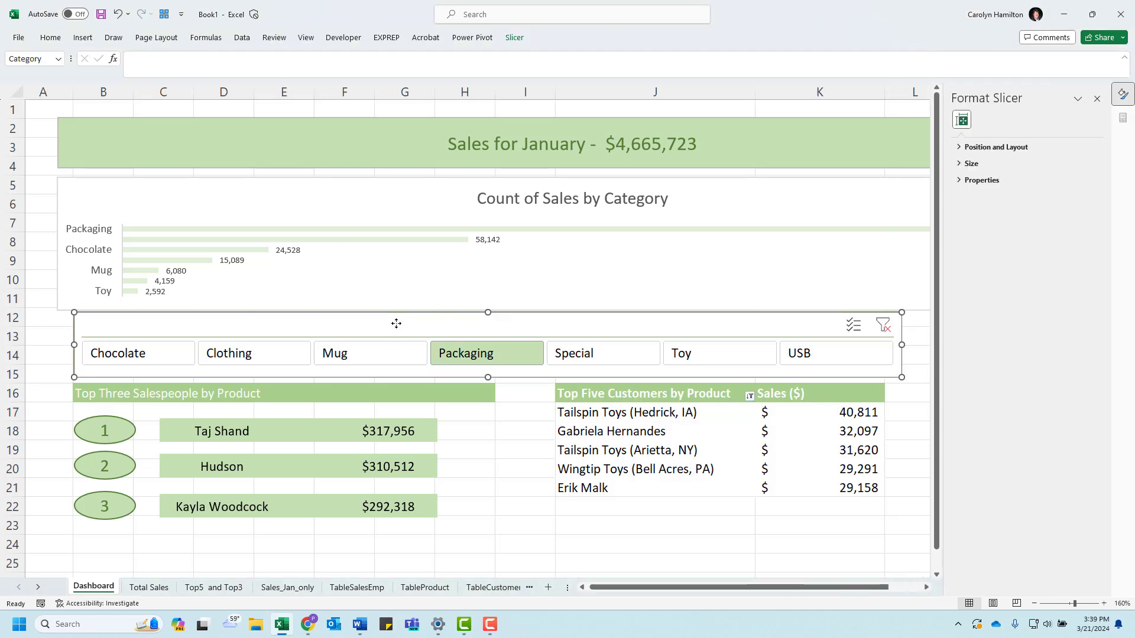
click(514, 39)
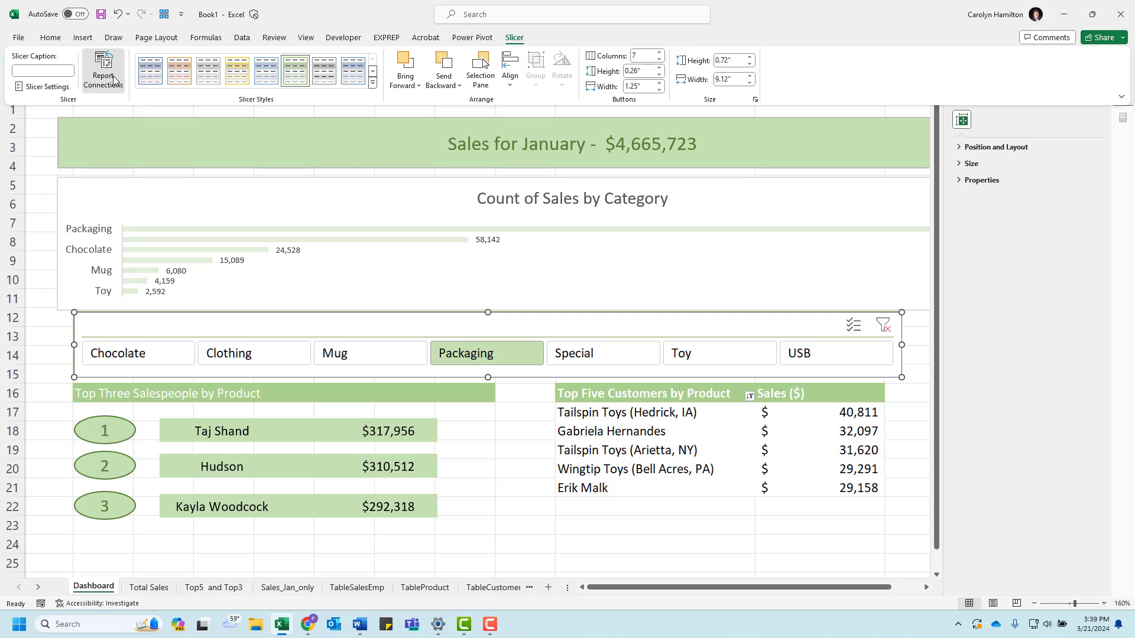
click(116, 79)
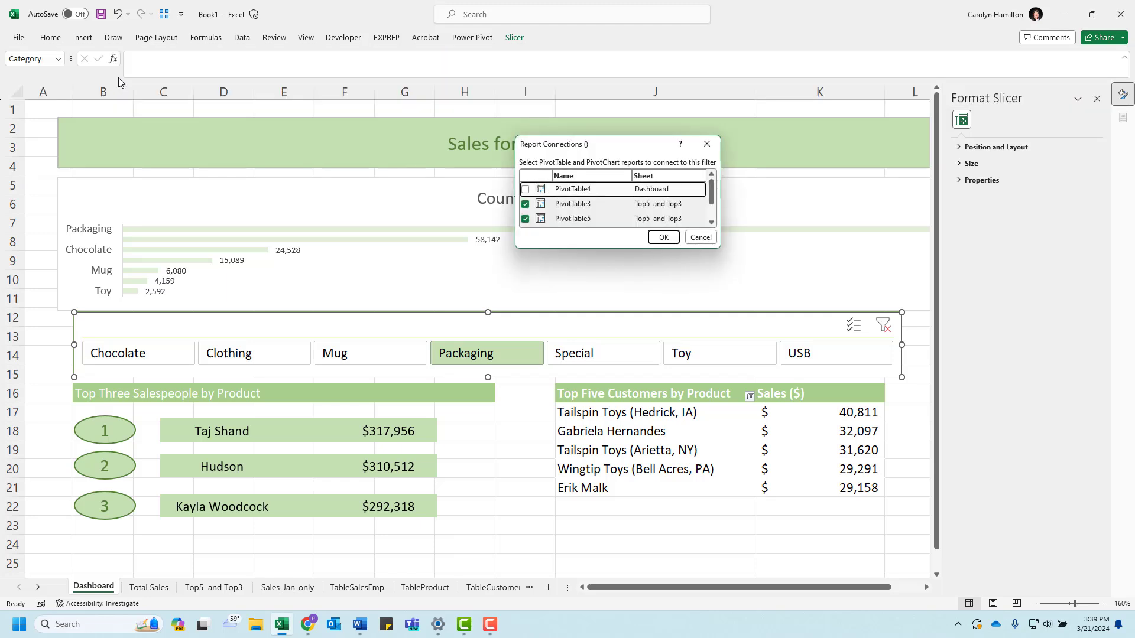
click(525, 190)
click(663, 237)
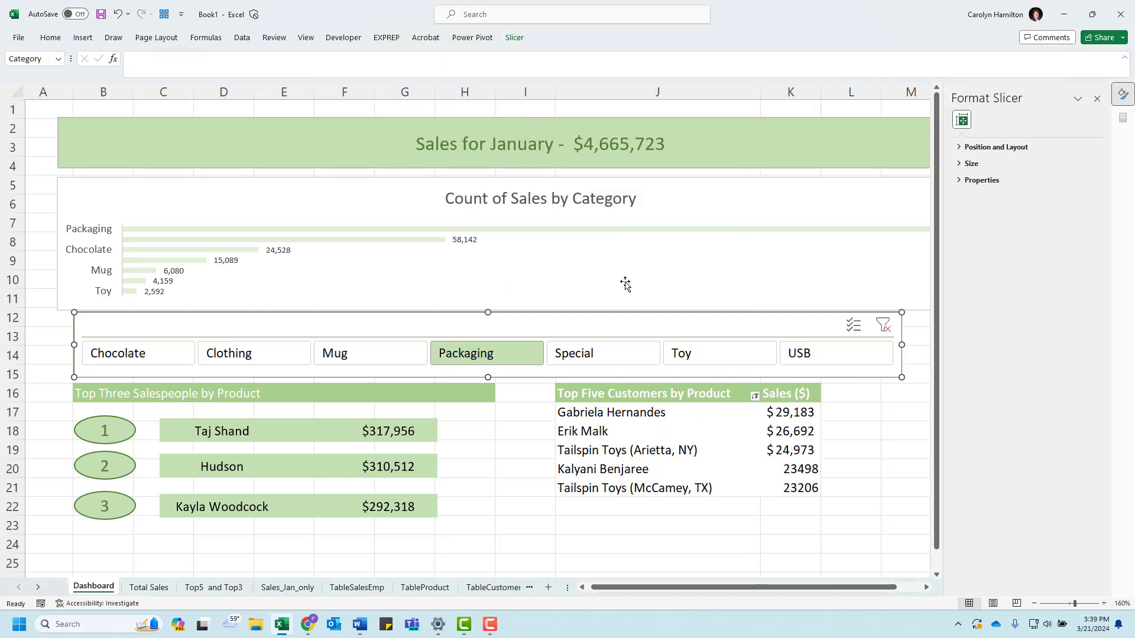
Step: Test the slicer by switching between Special, Toy and USB, ending on Special, and compare both lists' results
click(597, 362)
click(678, 360)
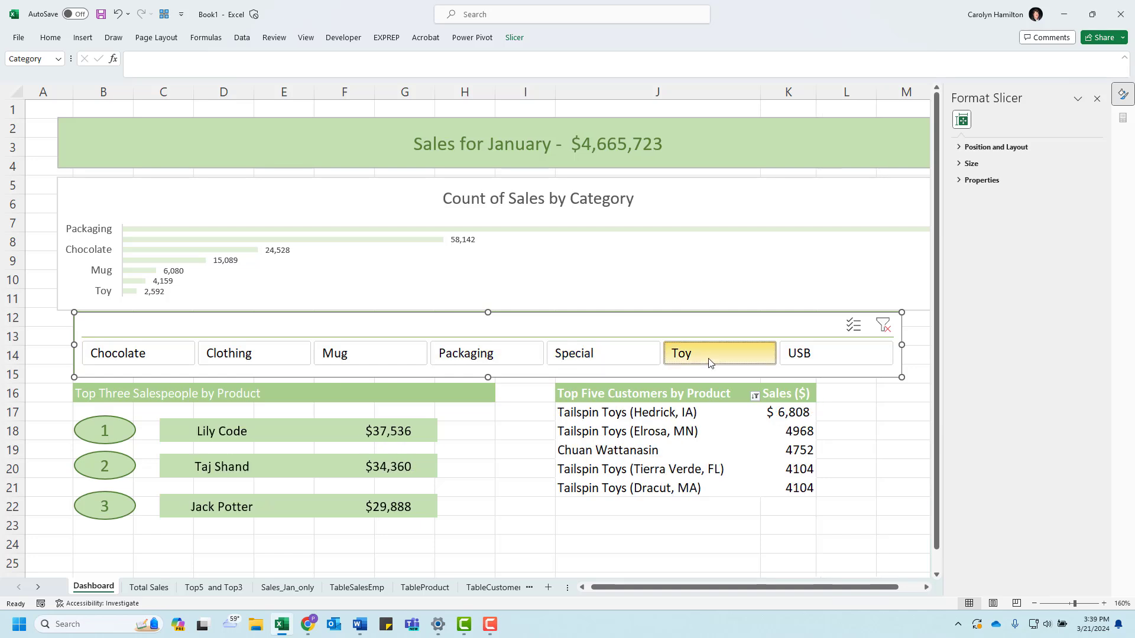
click(815, 359)
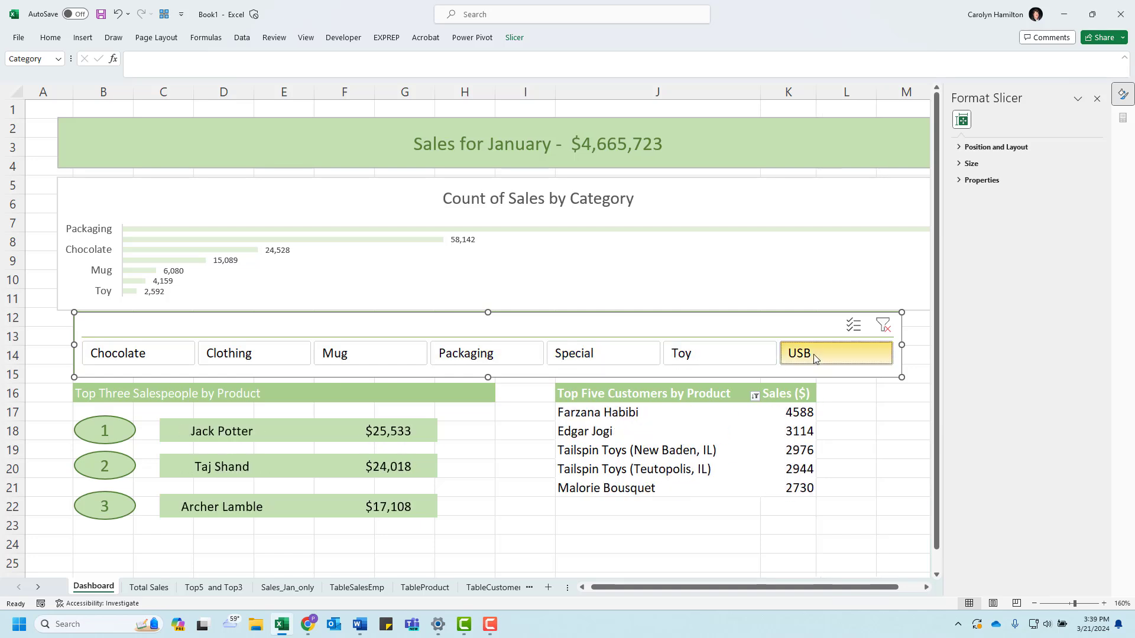
click(694, 362)
click(815, 359)
click(650, 364)
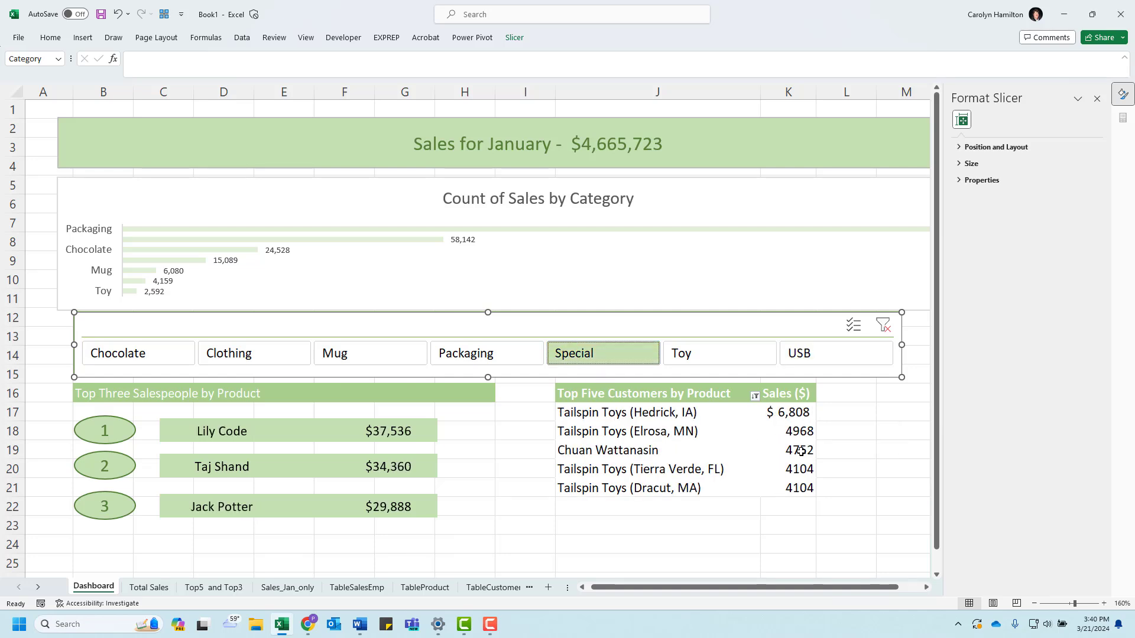
Step: Format the top five customers table's Sales ($) values as Currency with the $ symbol and 0 decimal places
right_click(783, 417)
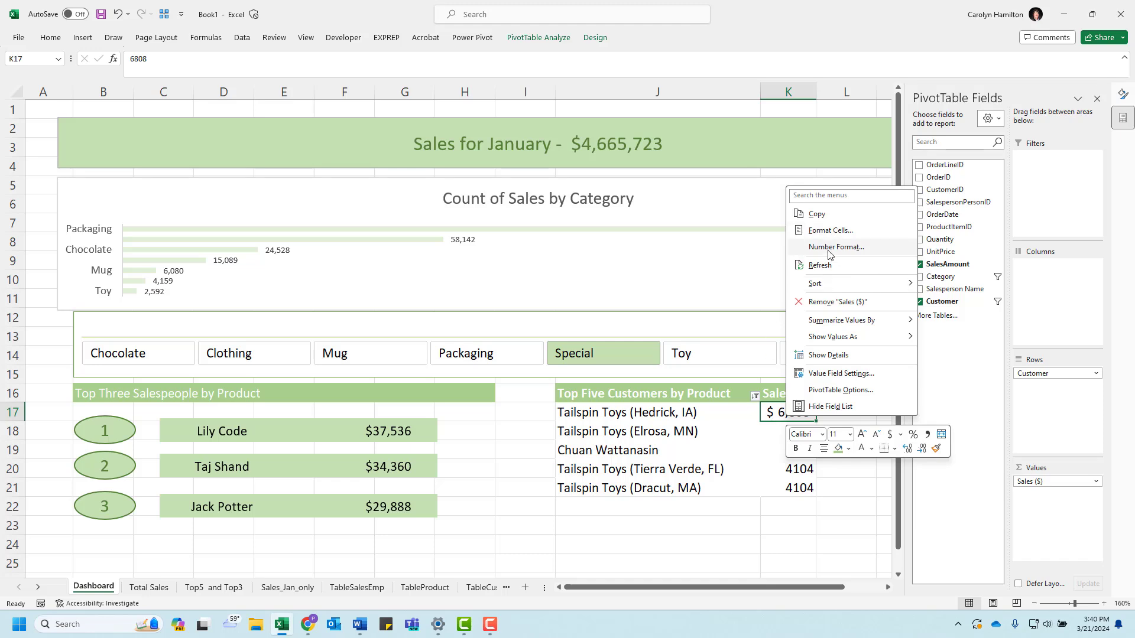
click(831, 232)
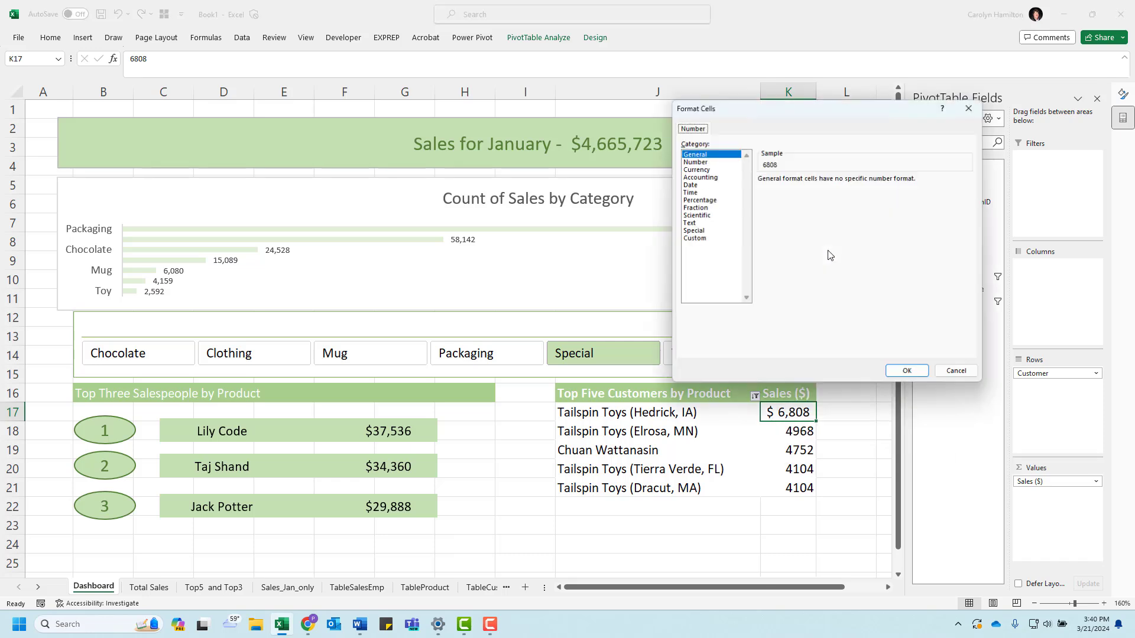
click(696, 170)
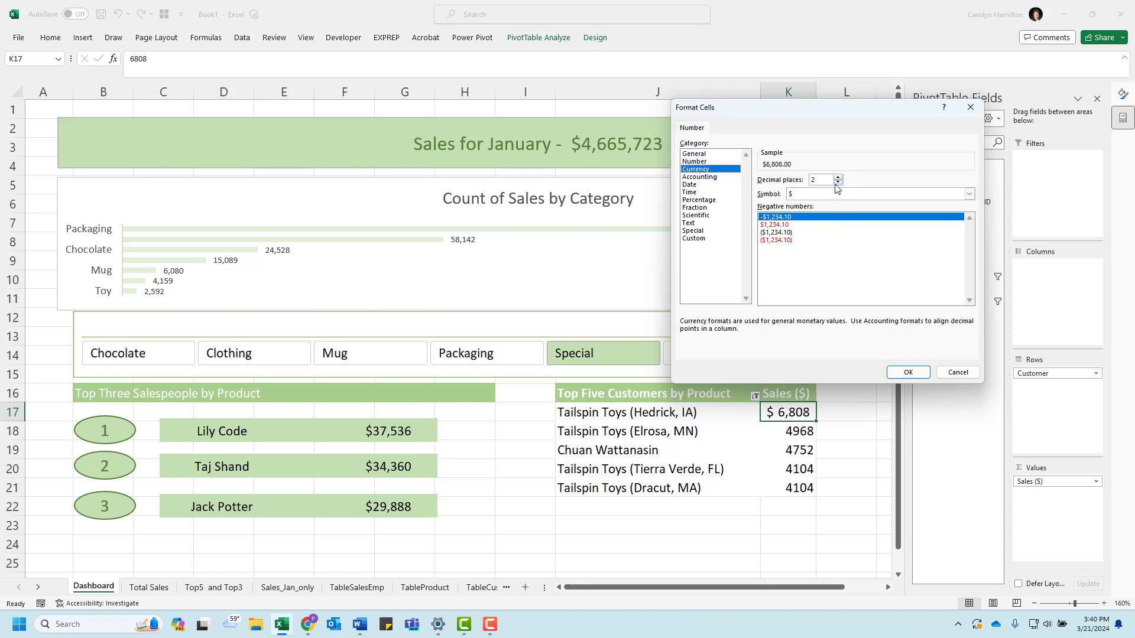
click(837, 183)
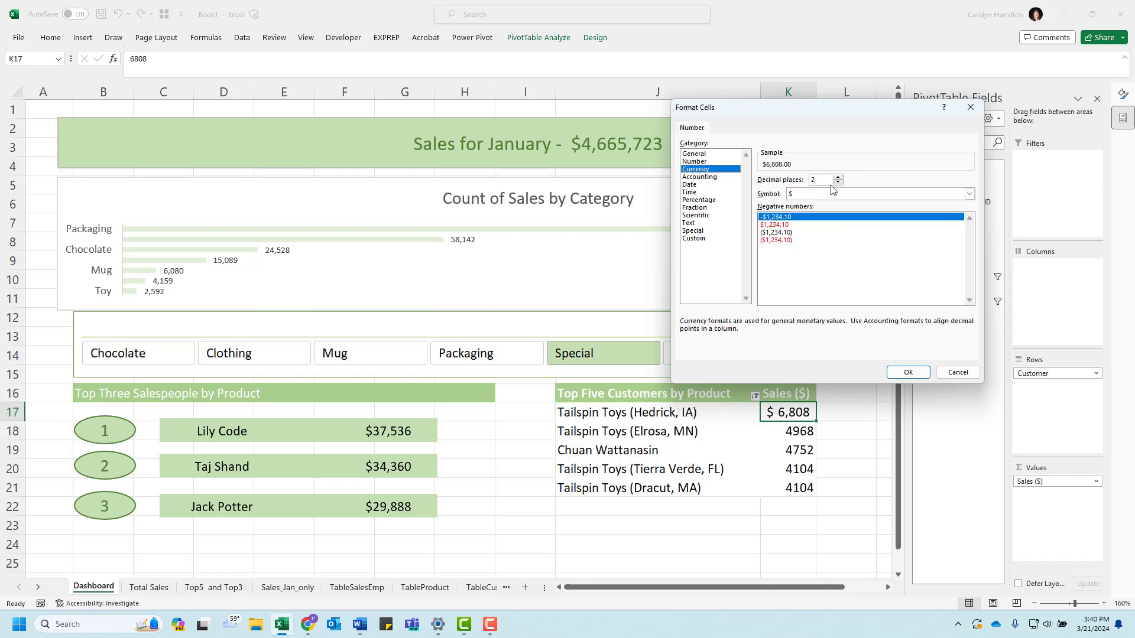
click(927, 373)
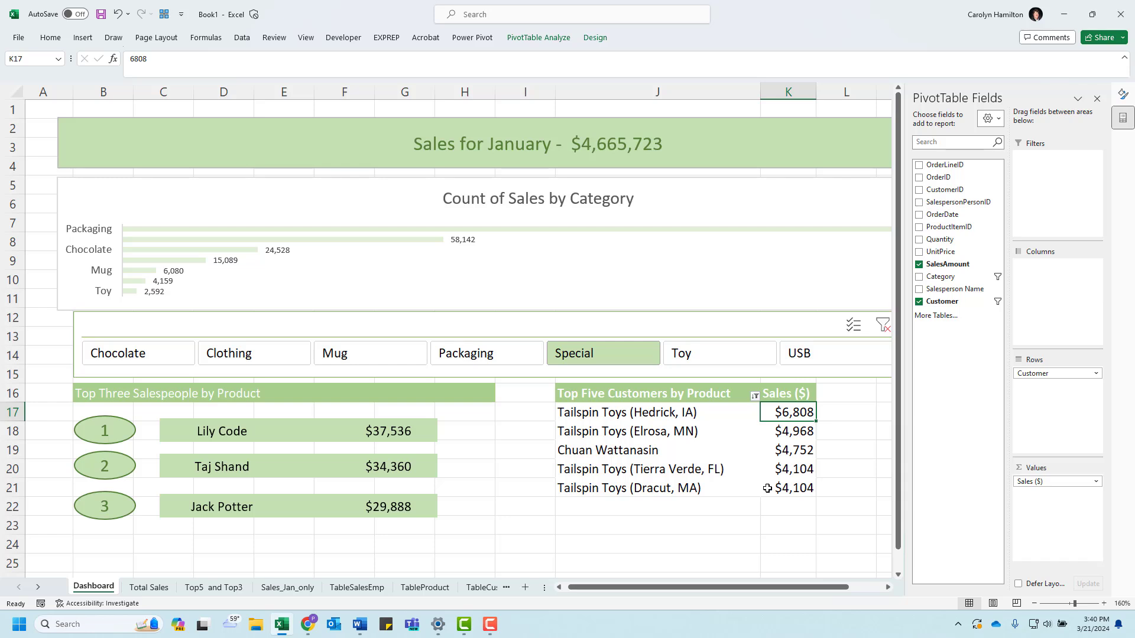